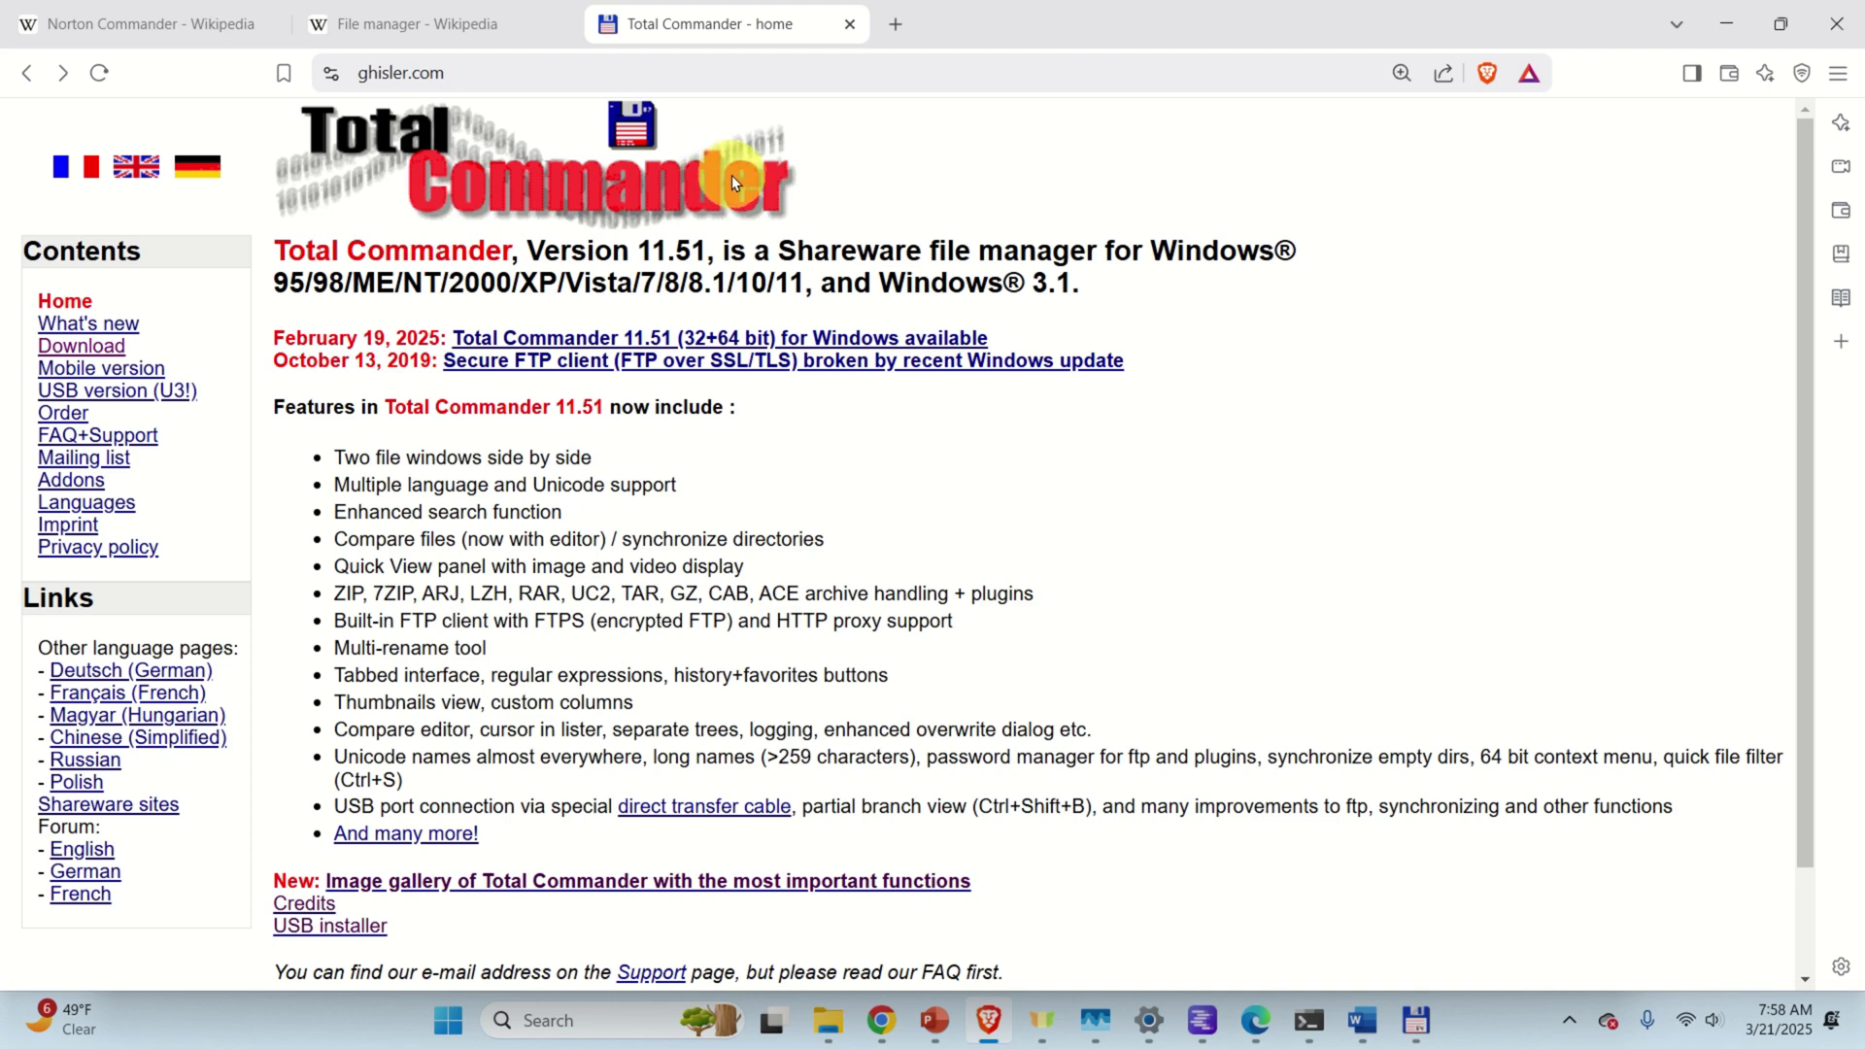
# Browse both Total Commander panels' folder lists, then enlarge the Norton Commander 5.51 screenshot in Brave
pyautogui.click(1417, 1018)
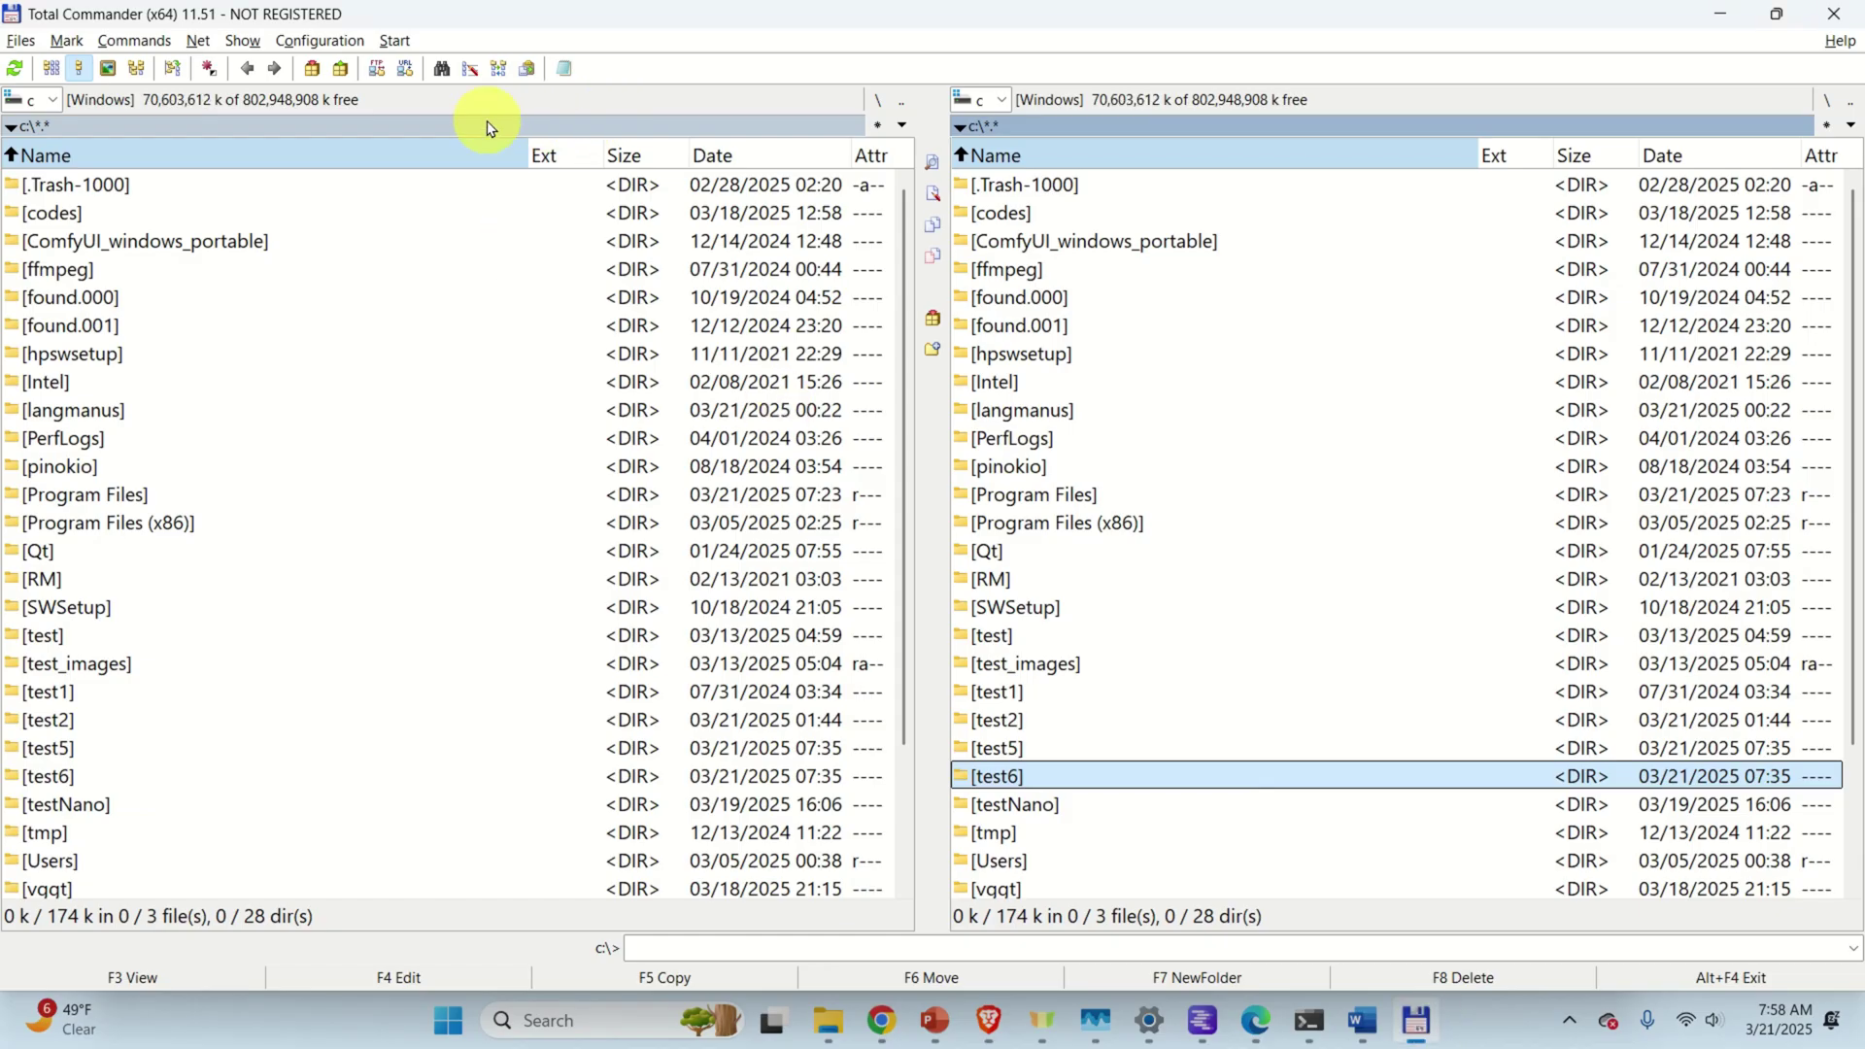
pyautogui.press('Down')
pyautogui.press('Up')
pyautogui.press('Up')
pyautogui.press('Up')
pyautogui.press('Up')
pyautogui.press('Up')
pyautogui.press('Up')
pyautogui.press('Up')
pyautogui.press('Up')
pyautogui.press('Up')
pyautogui.press('Up')
pyautogui.press('Up')
pyautogui.press('Up')
pyautogui.press('Up')
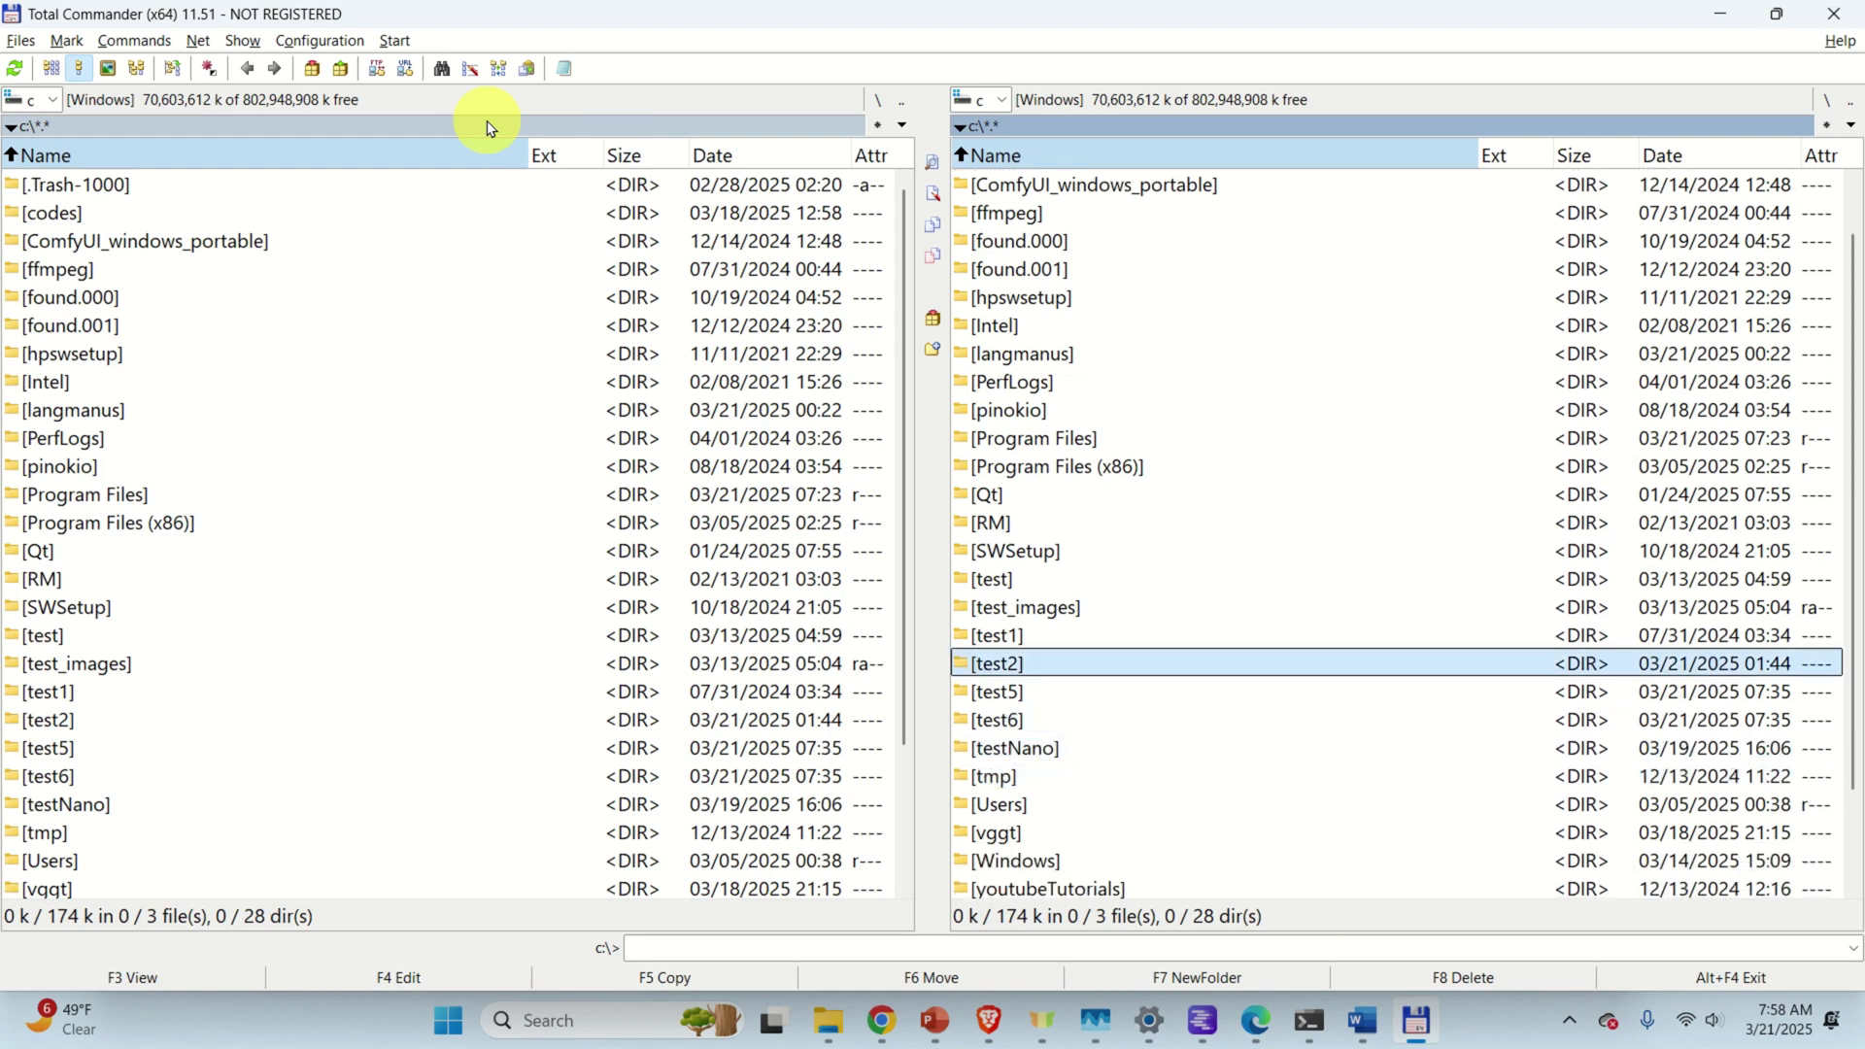
pyautogui.press('Tab')
pyautogui.press('Up')
pyautogui.press('Up')
pyautogui.press('Up')
pyautogui.press('Up')
pyautogui.press('Up')
pyautogui.press('Up')
pyautogui.press('Up')
pyautogui.press('Up')
pyautogui.press('Up')
pyautogui.press('Up')
pyautogui.press('Up')
pyautogui.press('Up')
pyautogui.press('Up')
pyautogui.press('Up')
pyautogui.press('Up')
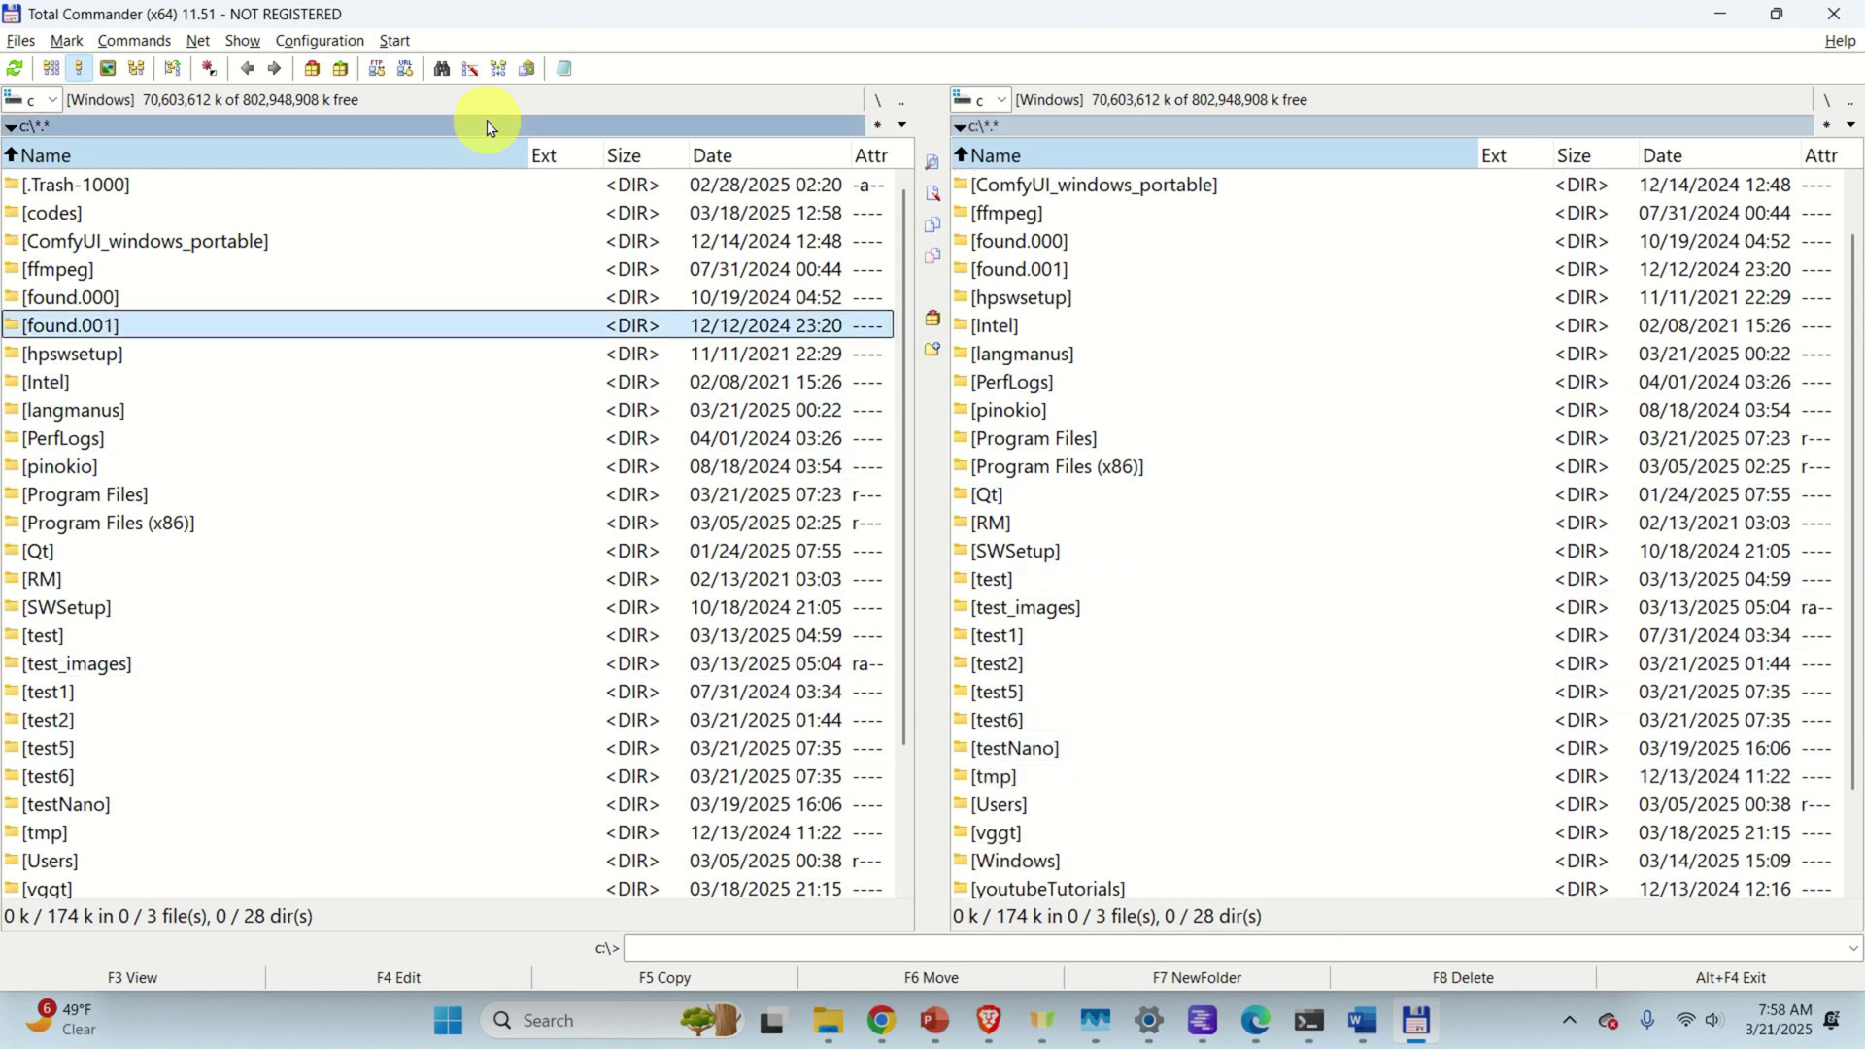
pyautogui.press('Down')
pyautogui.press('Down')
pyautogui.press('Down')
pyautogui.press('Down')
pyautogui.press('Down')
pyautogui.press('Down')
pyautogui.press('Down')
pyautogui.press('Down')
pyautogui.press('Down')
pyautogui.press('Down')
pyautogui.press('Down')
pyautogui.press('Down')
pyautogui.press('Down')
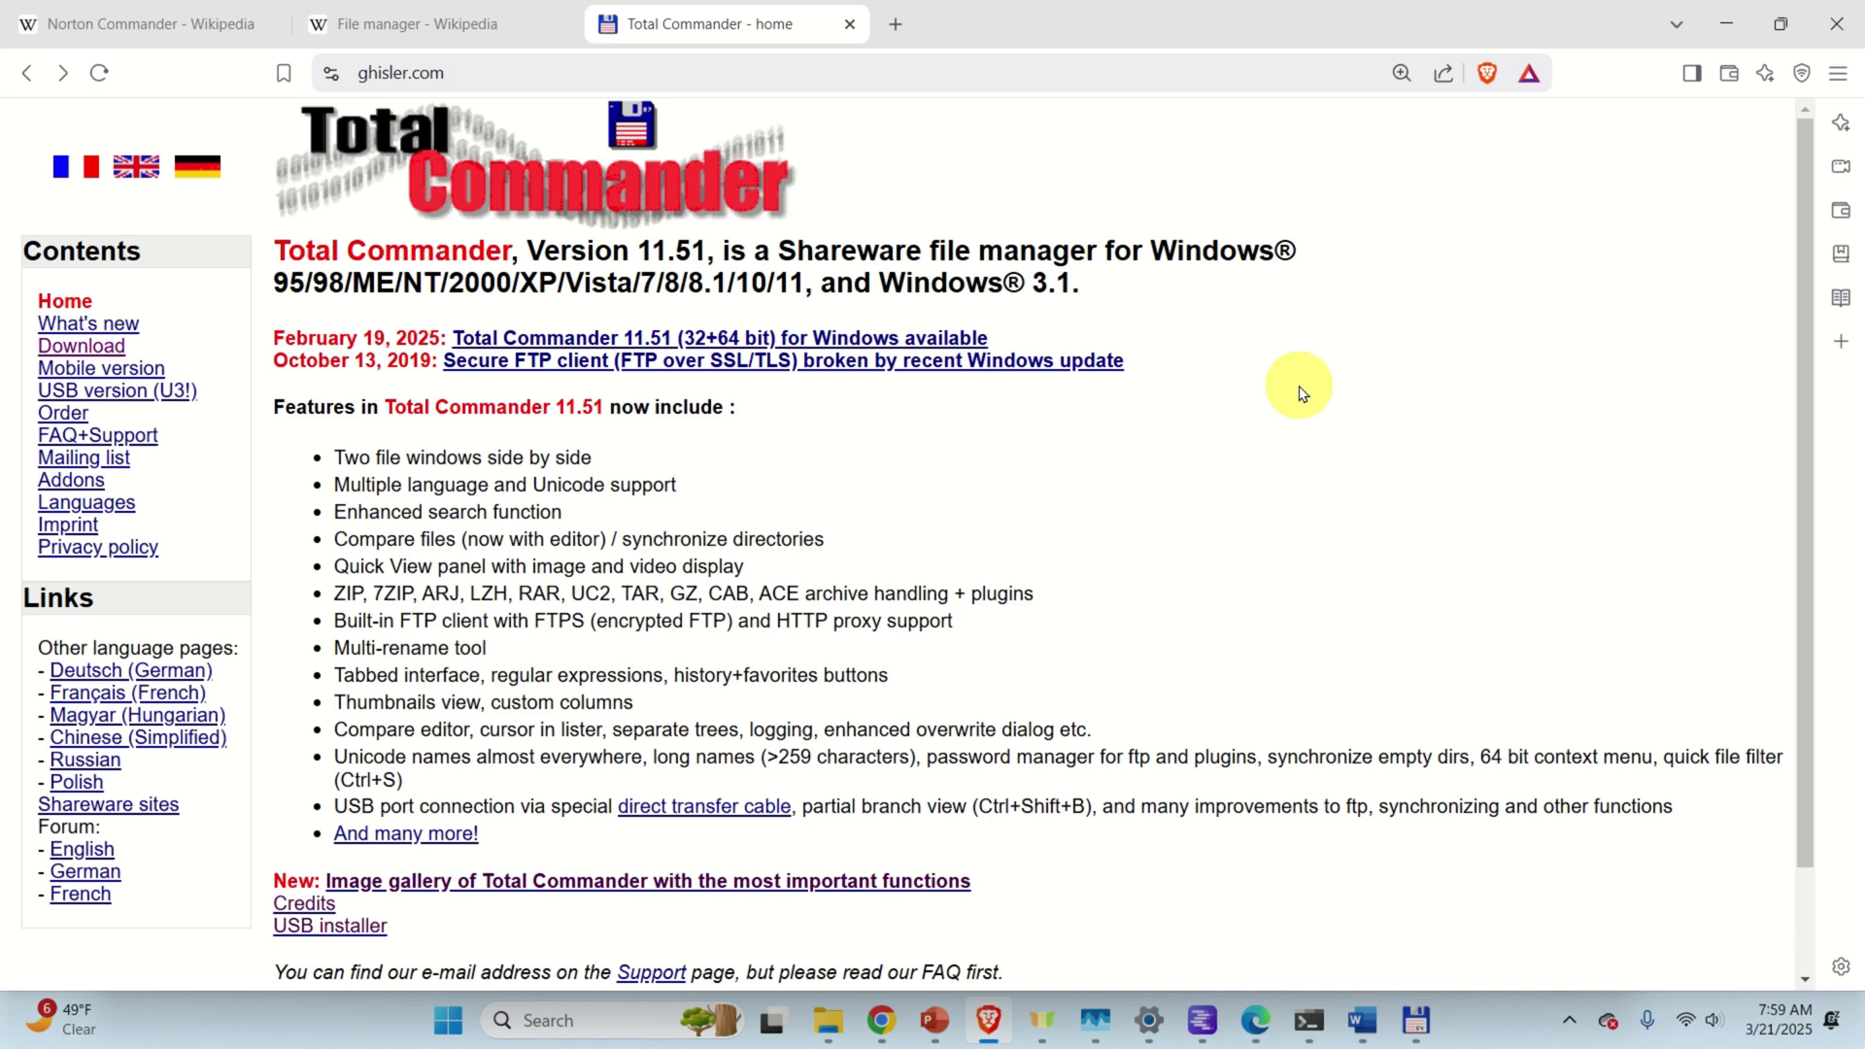
pyautogui.click(154, 23)
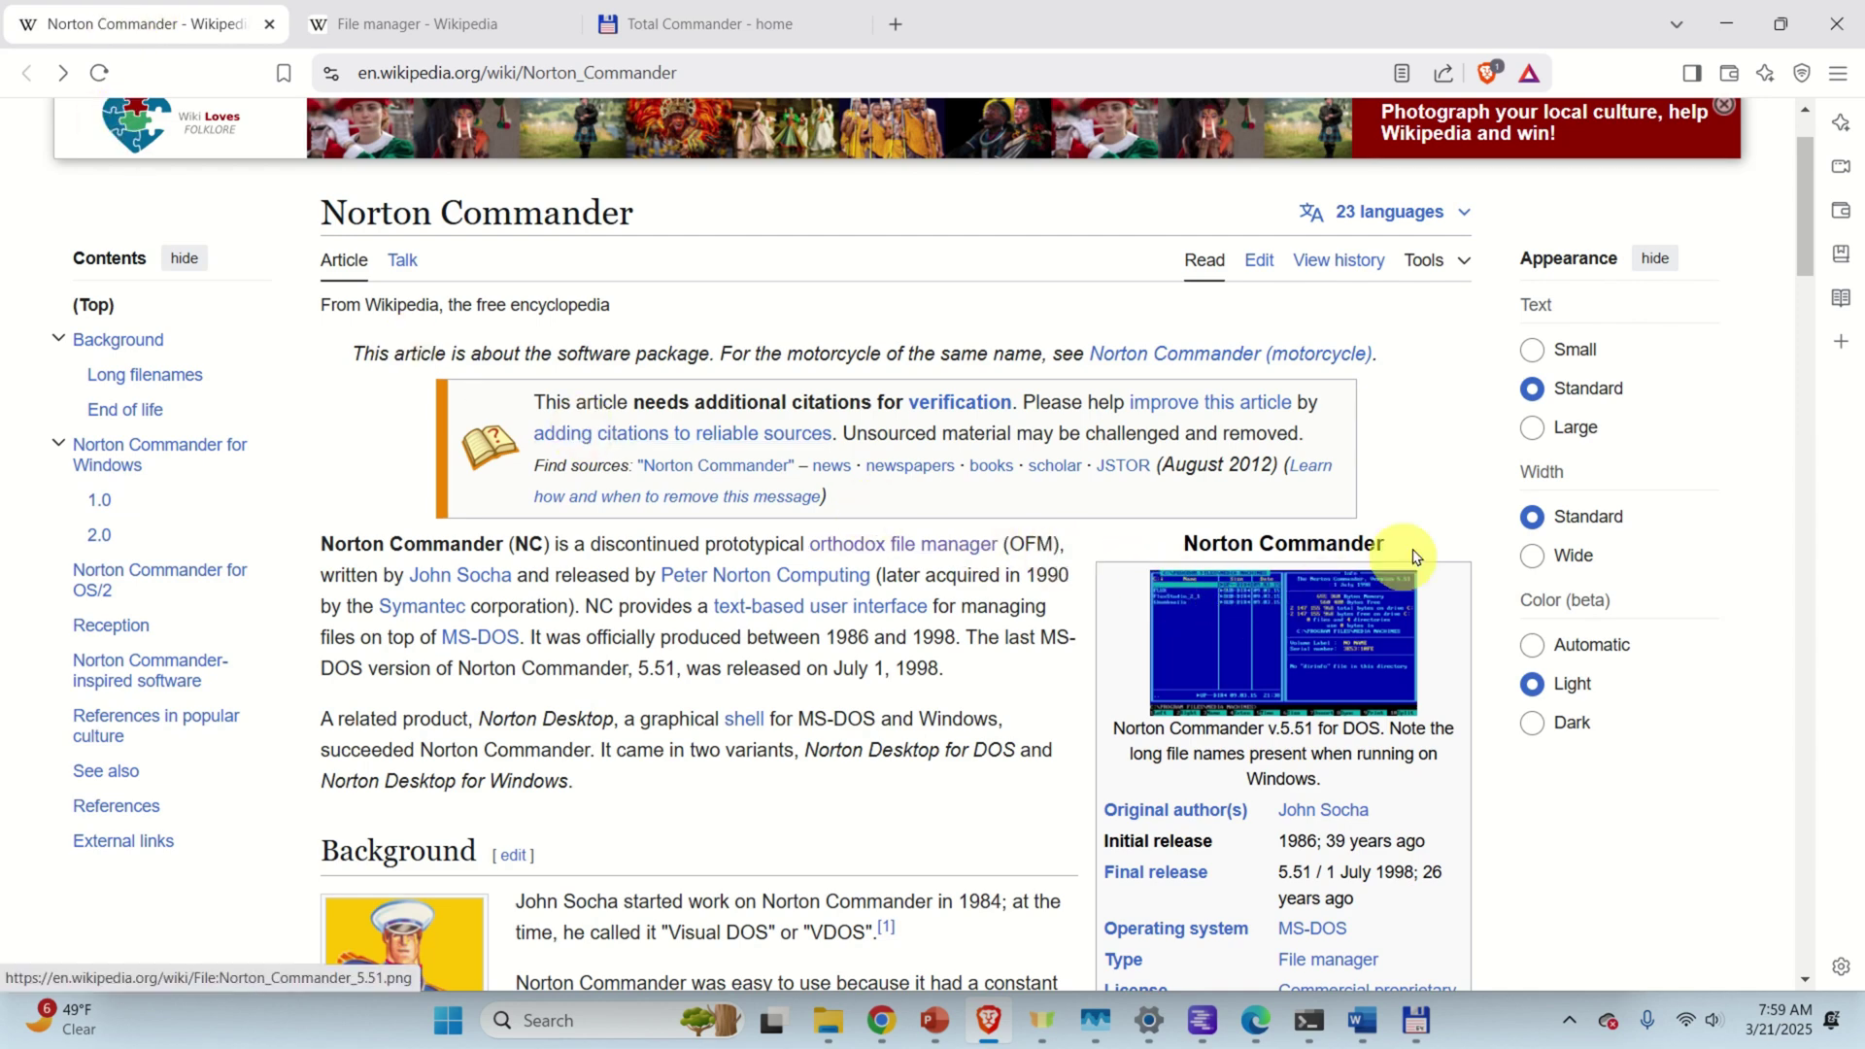
pyautogui.click(1263, 630)
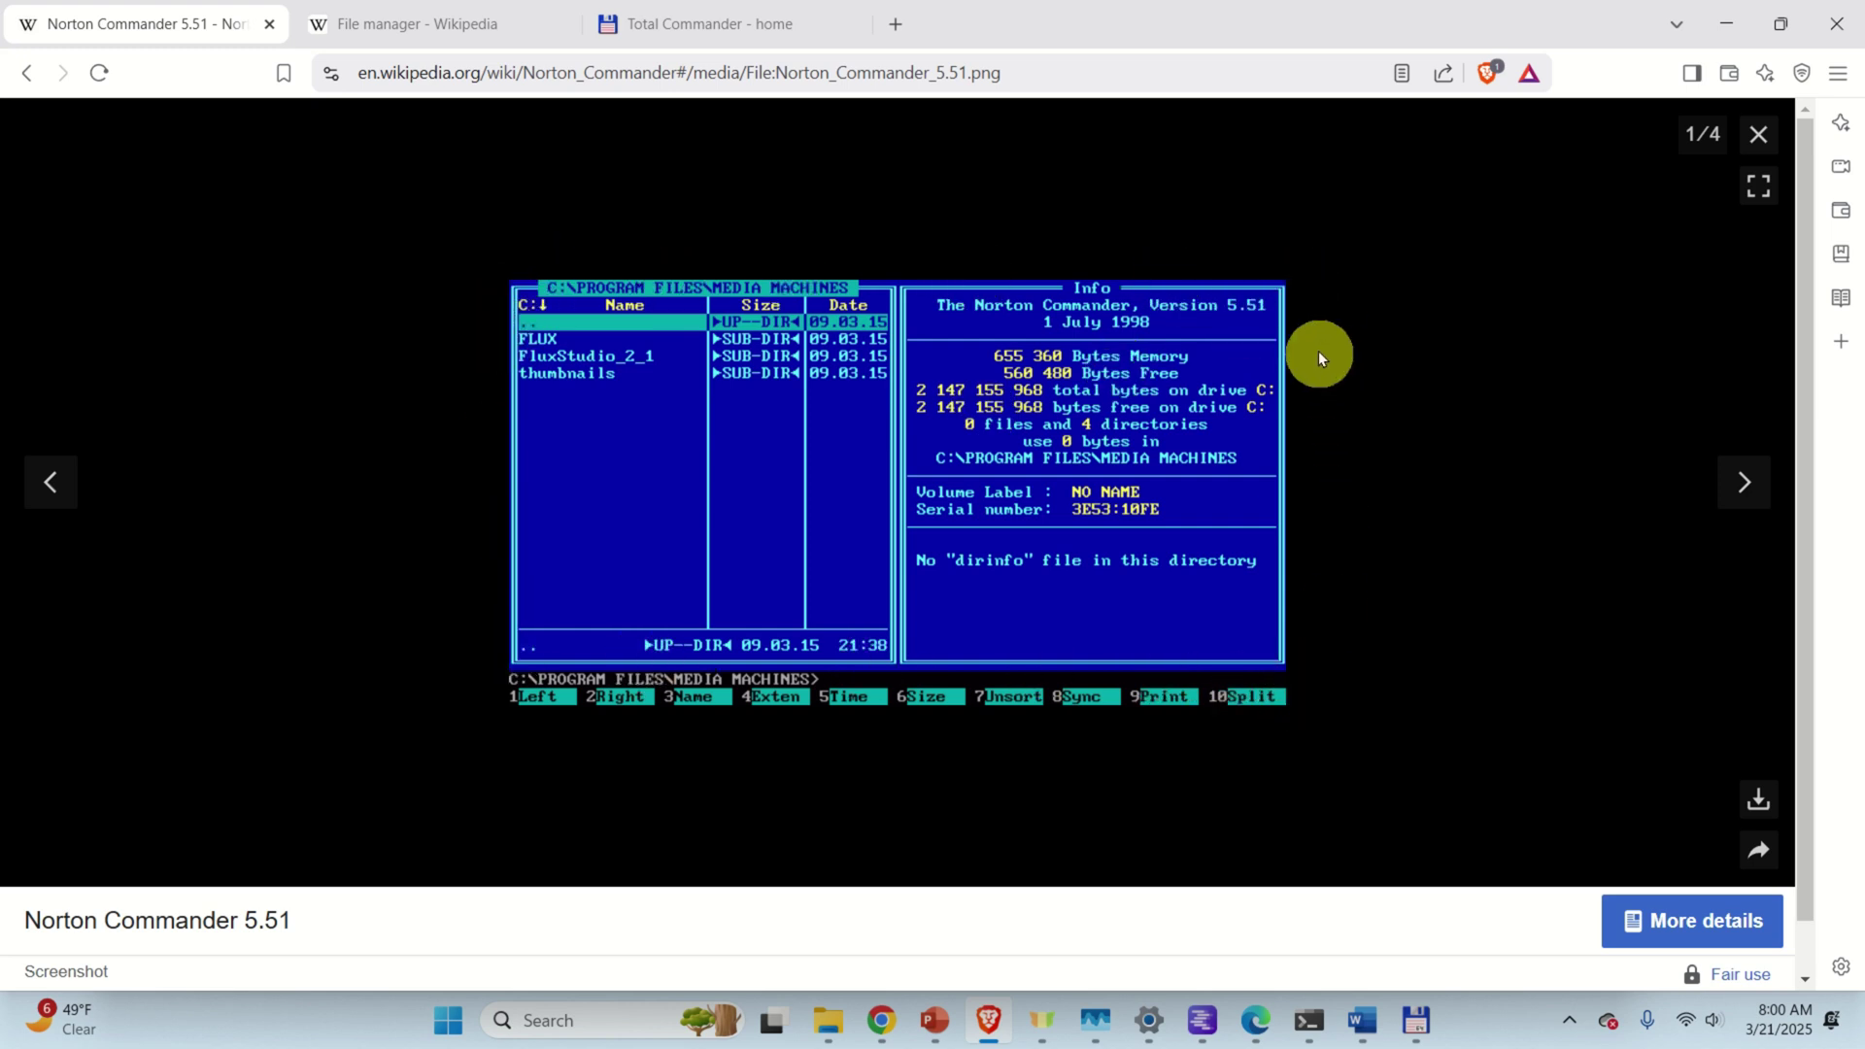
# View the Windows 10 File Manager screenshot enlarged in the File manager article, then close it
pyautogui.click(425, 22)
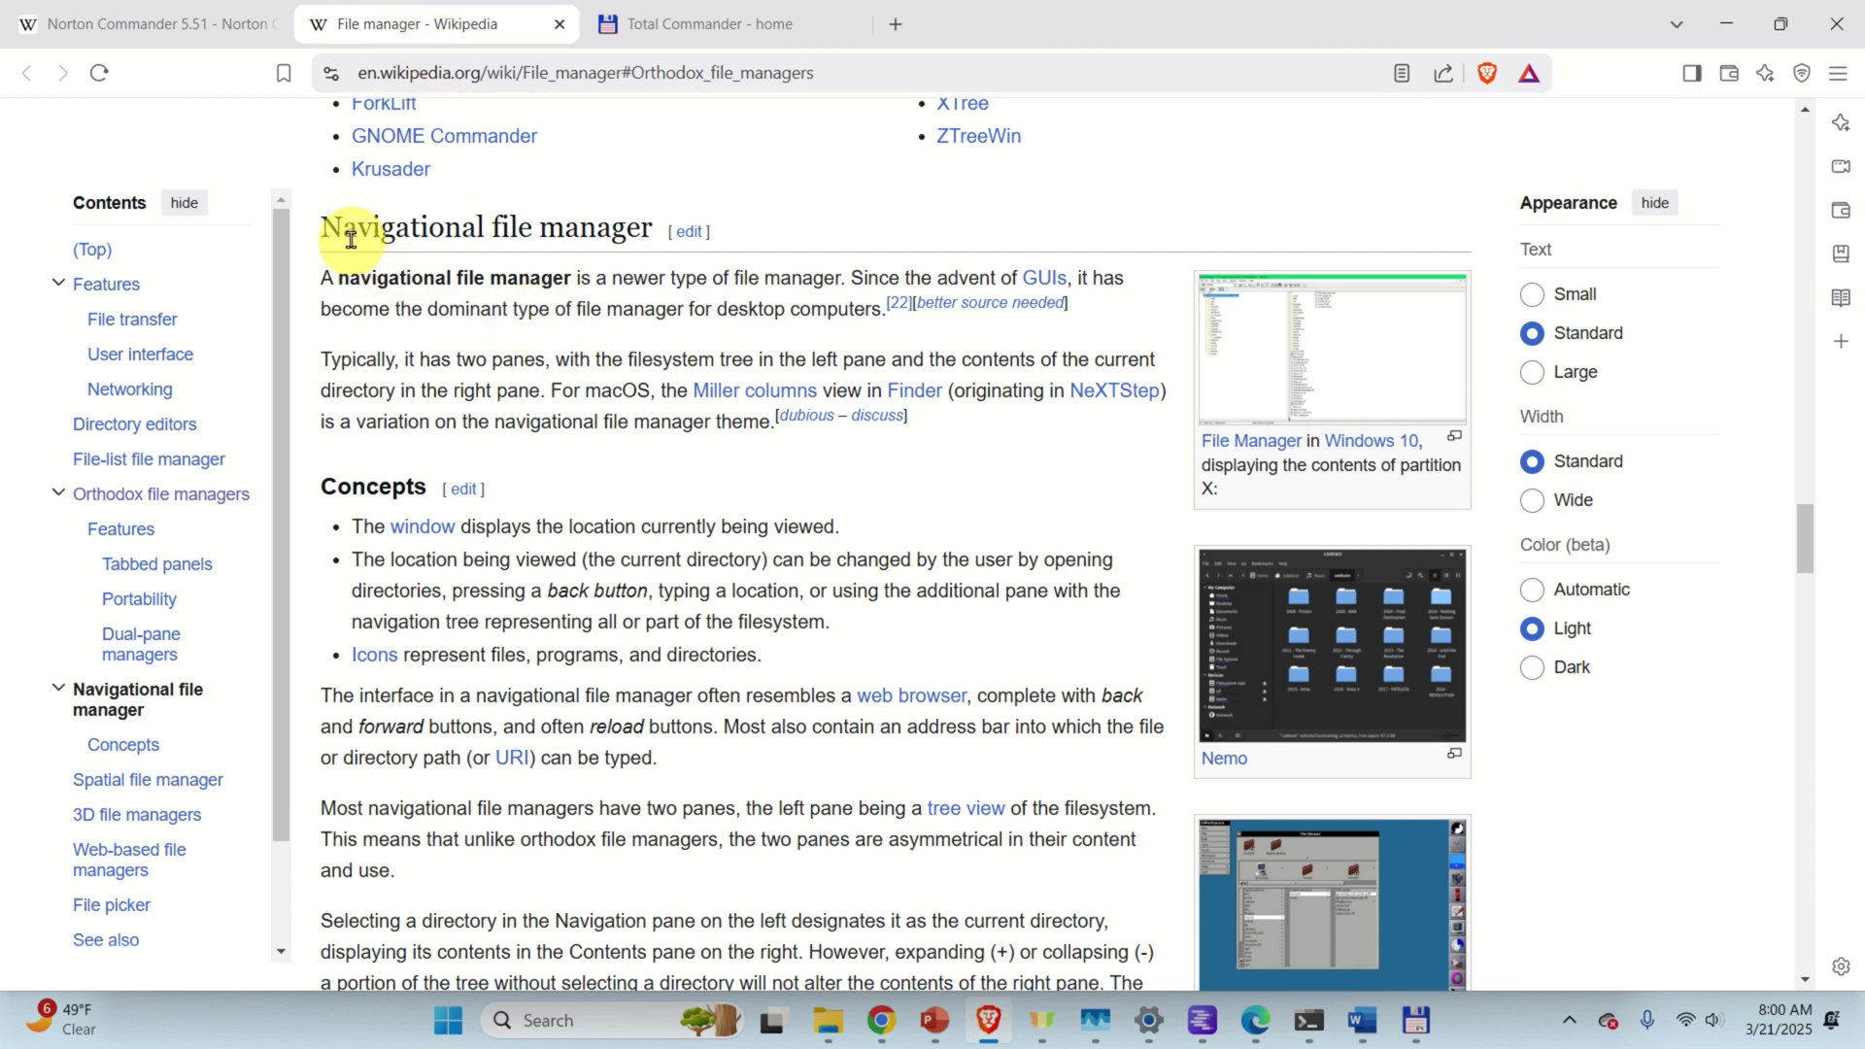
pyautogui.click(1357, 389)
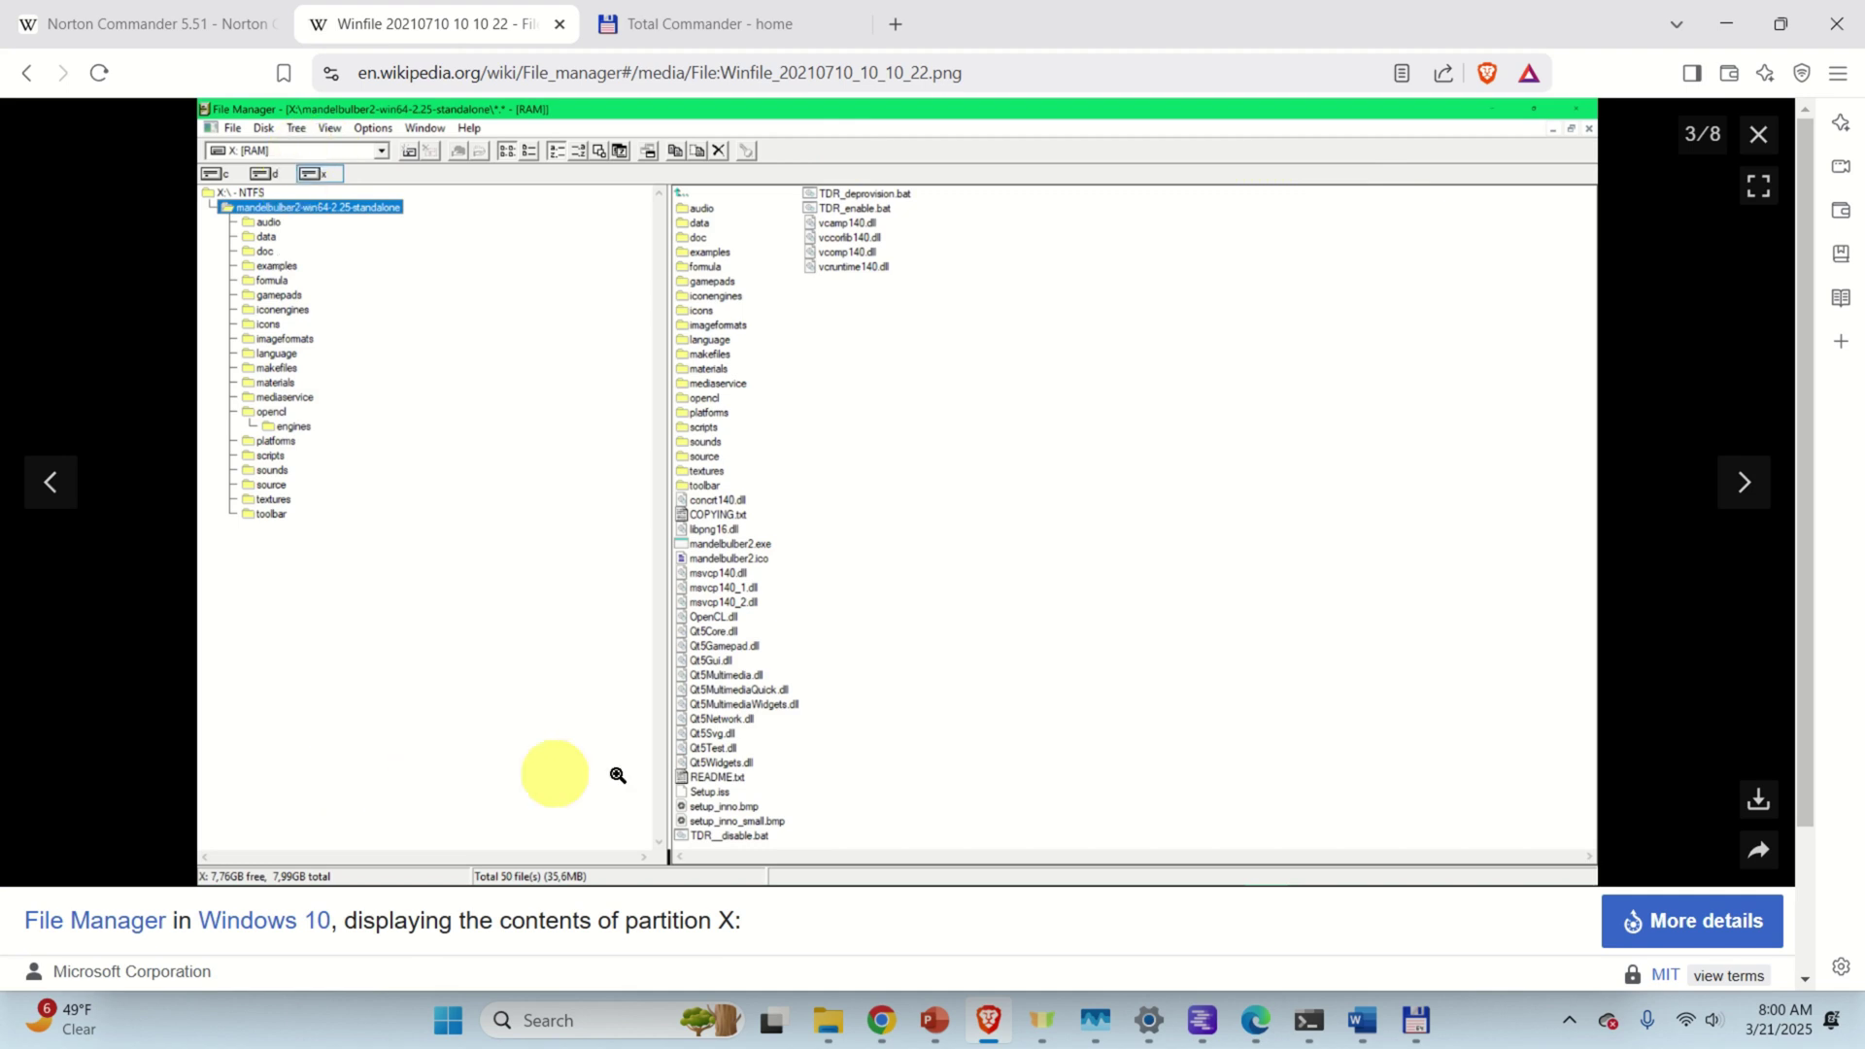
pyautogui.click(26, 73)
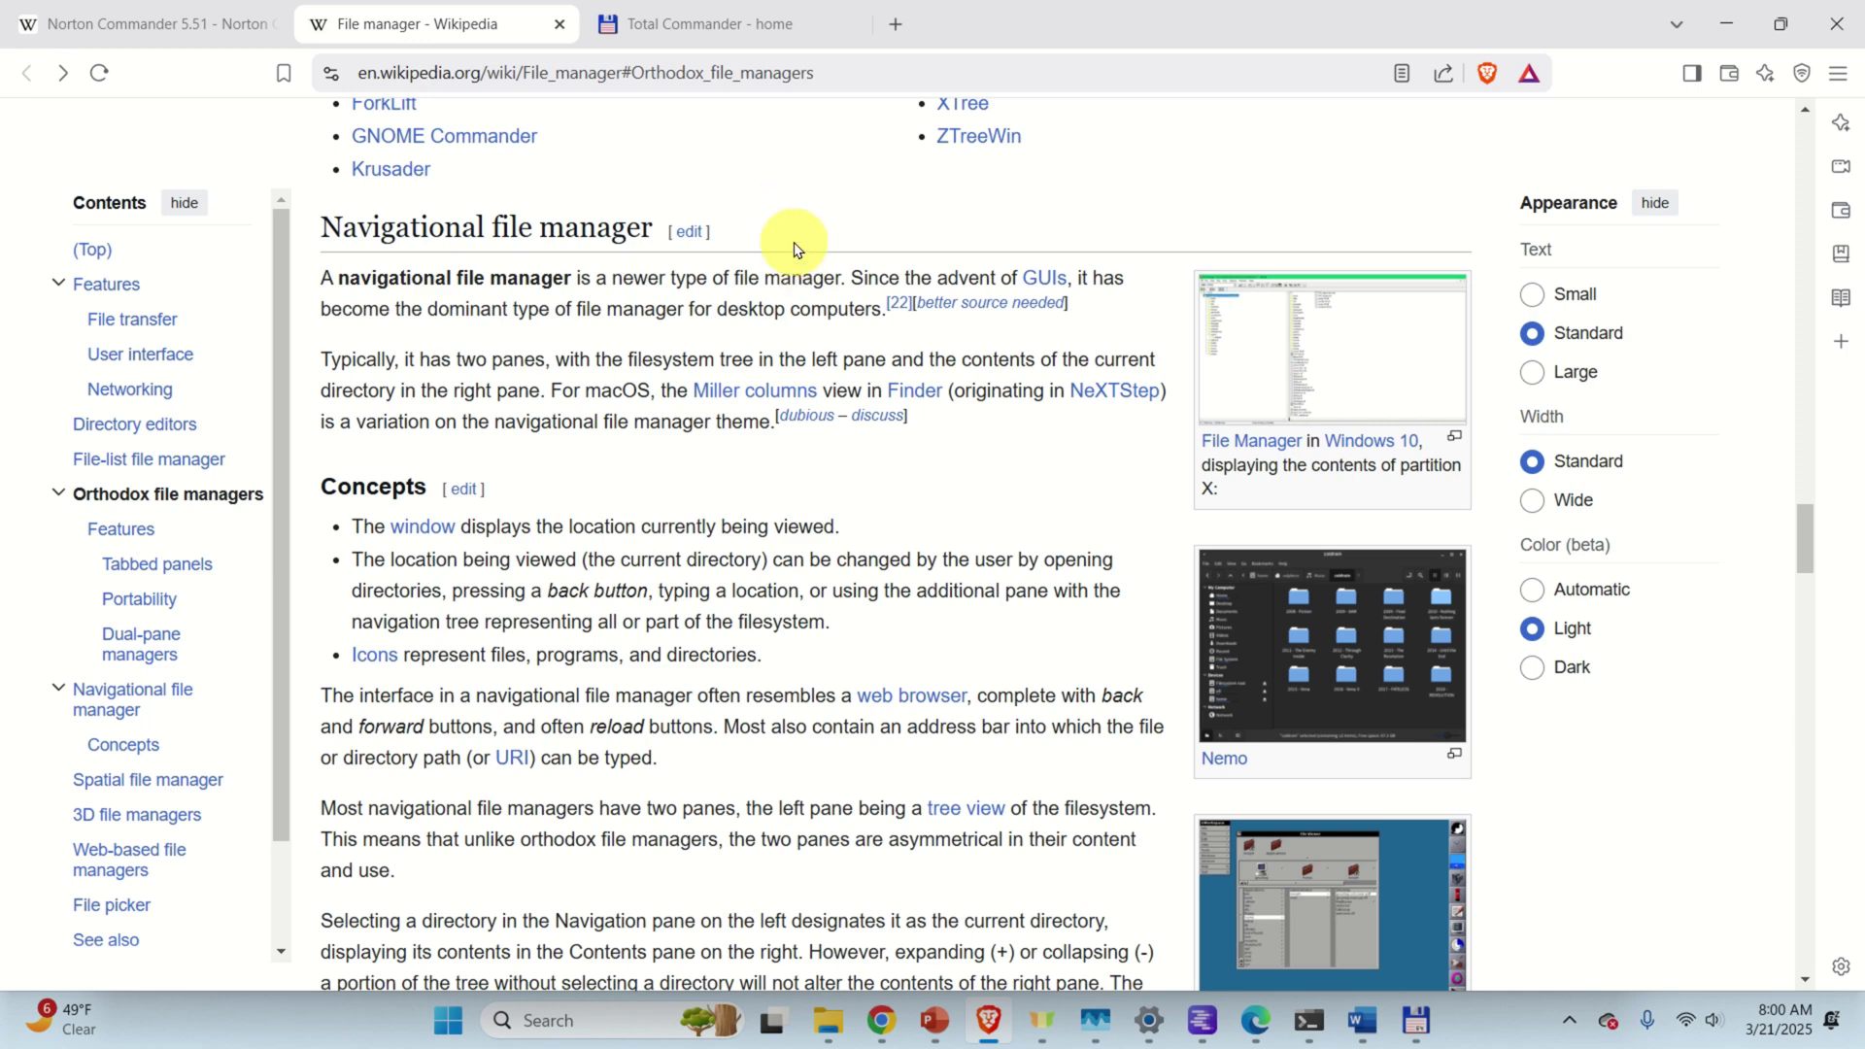
# Glance at the Total Commander homepage, return to File manager, then bring Total Commander forward
pyautogui.click(695, 23)
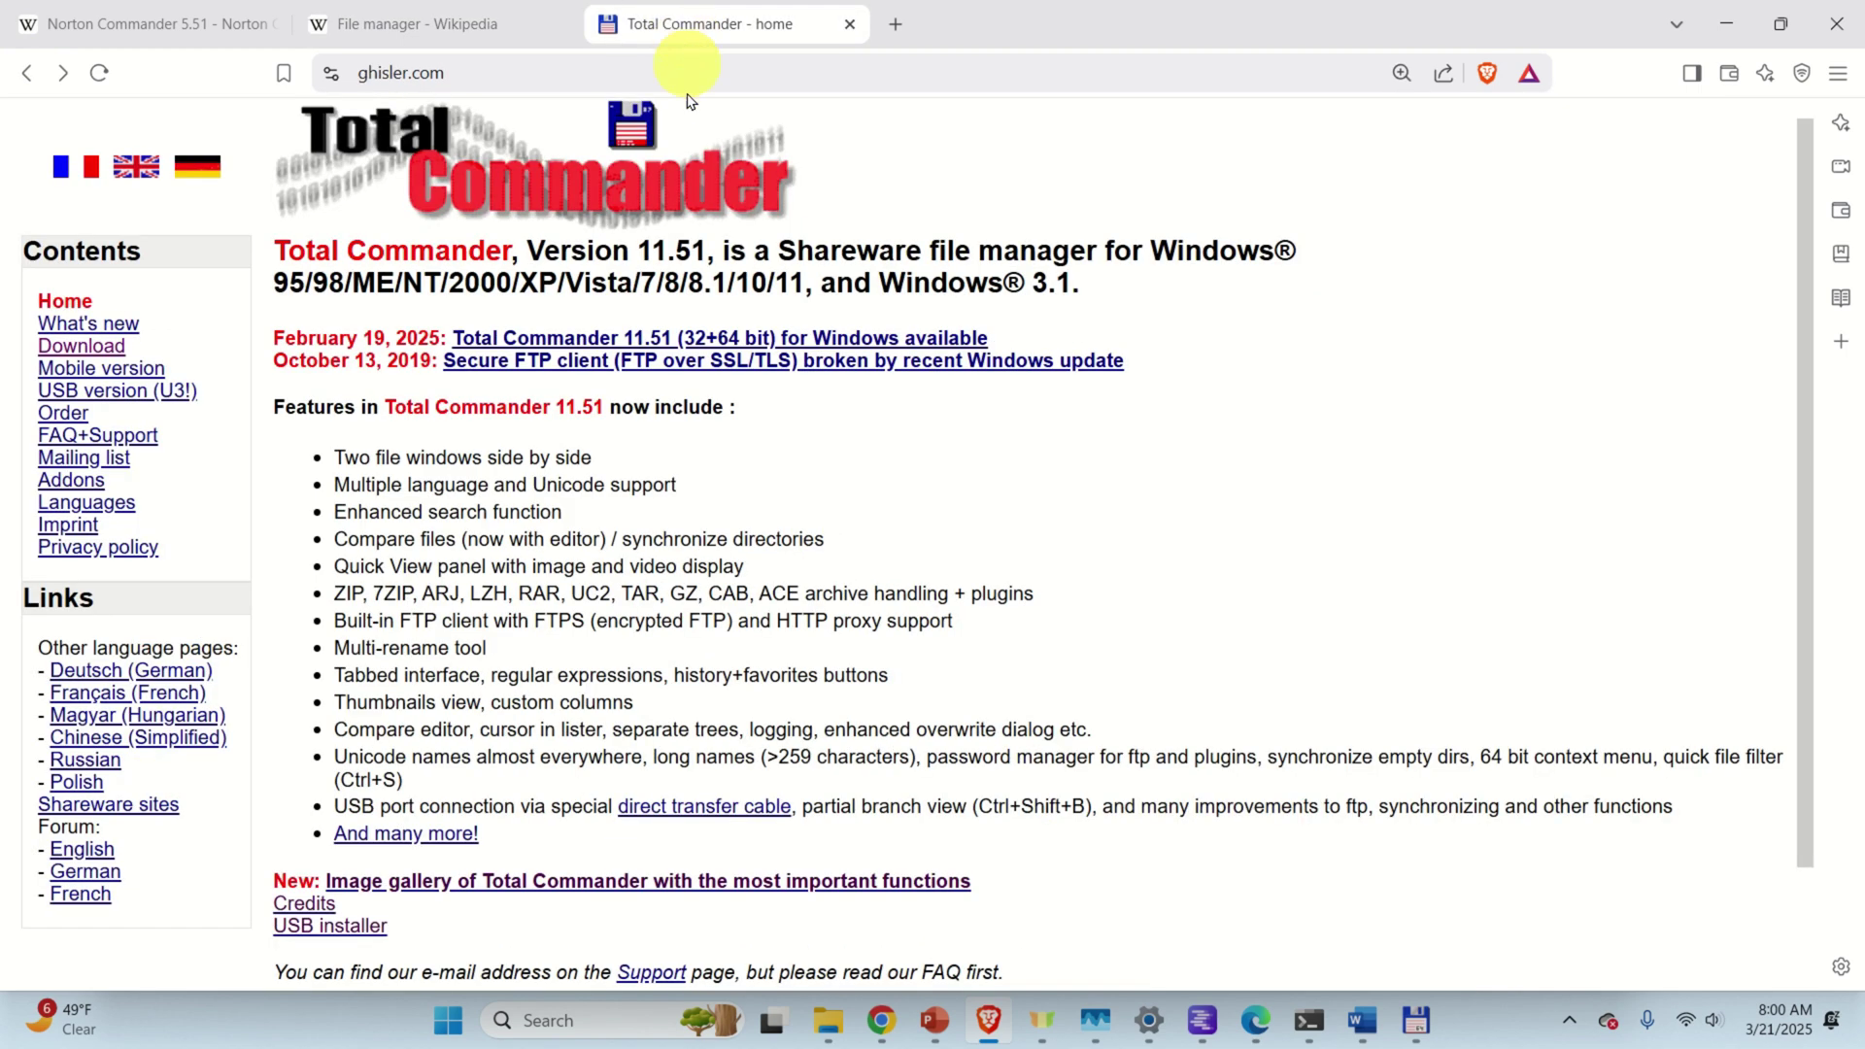
pyautogui.click(476, 28)
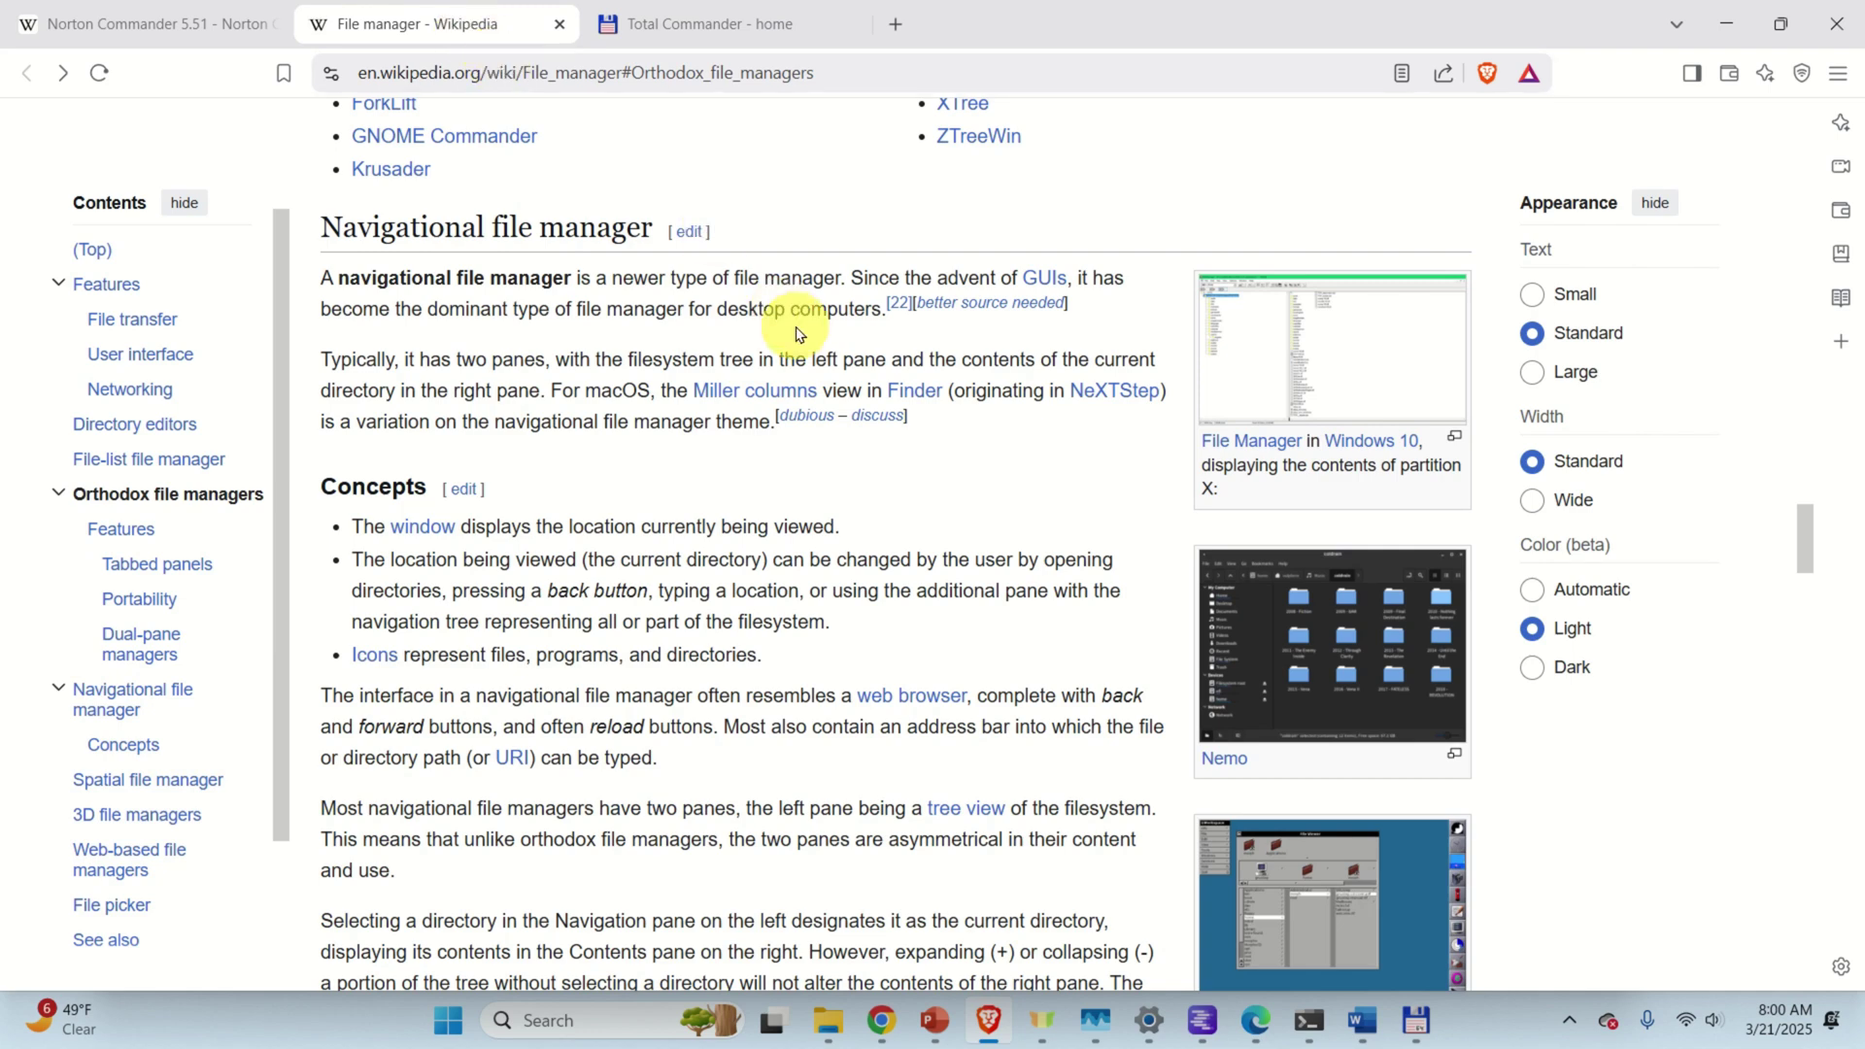
pyautogui.moveTo(899, 389)
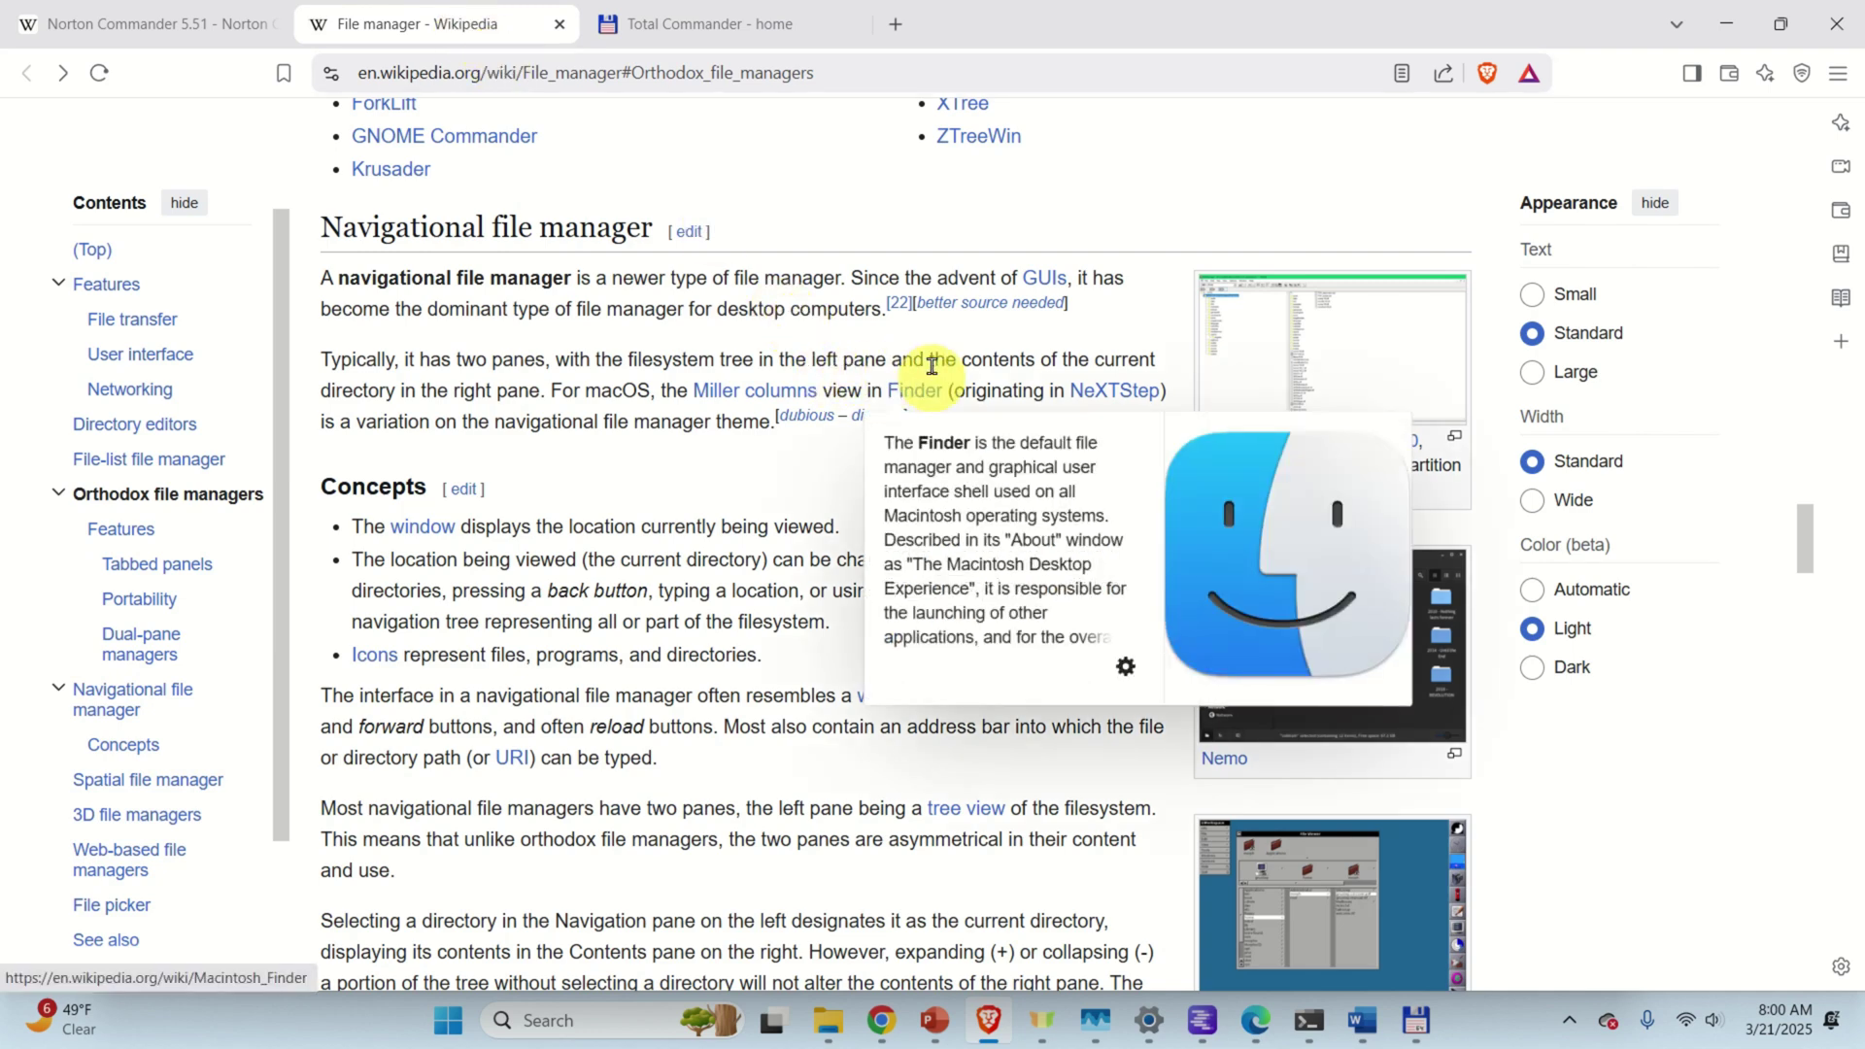
pyautogui.click(1437, 1024)
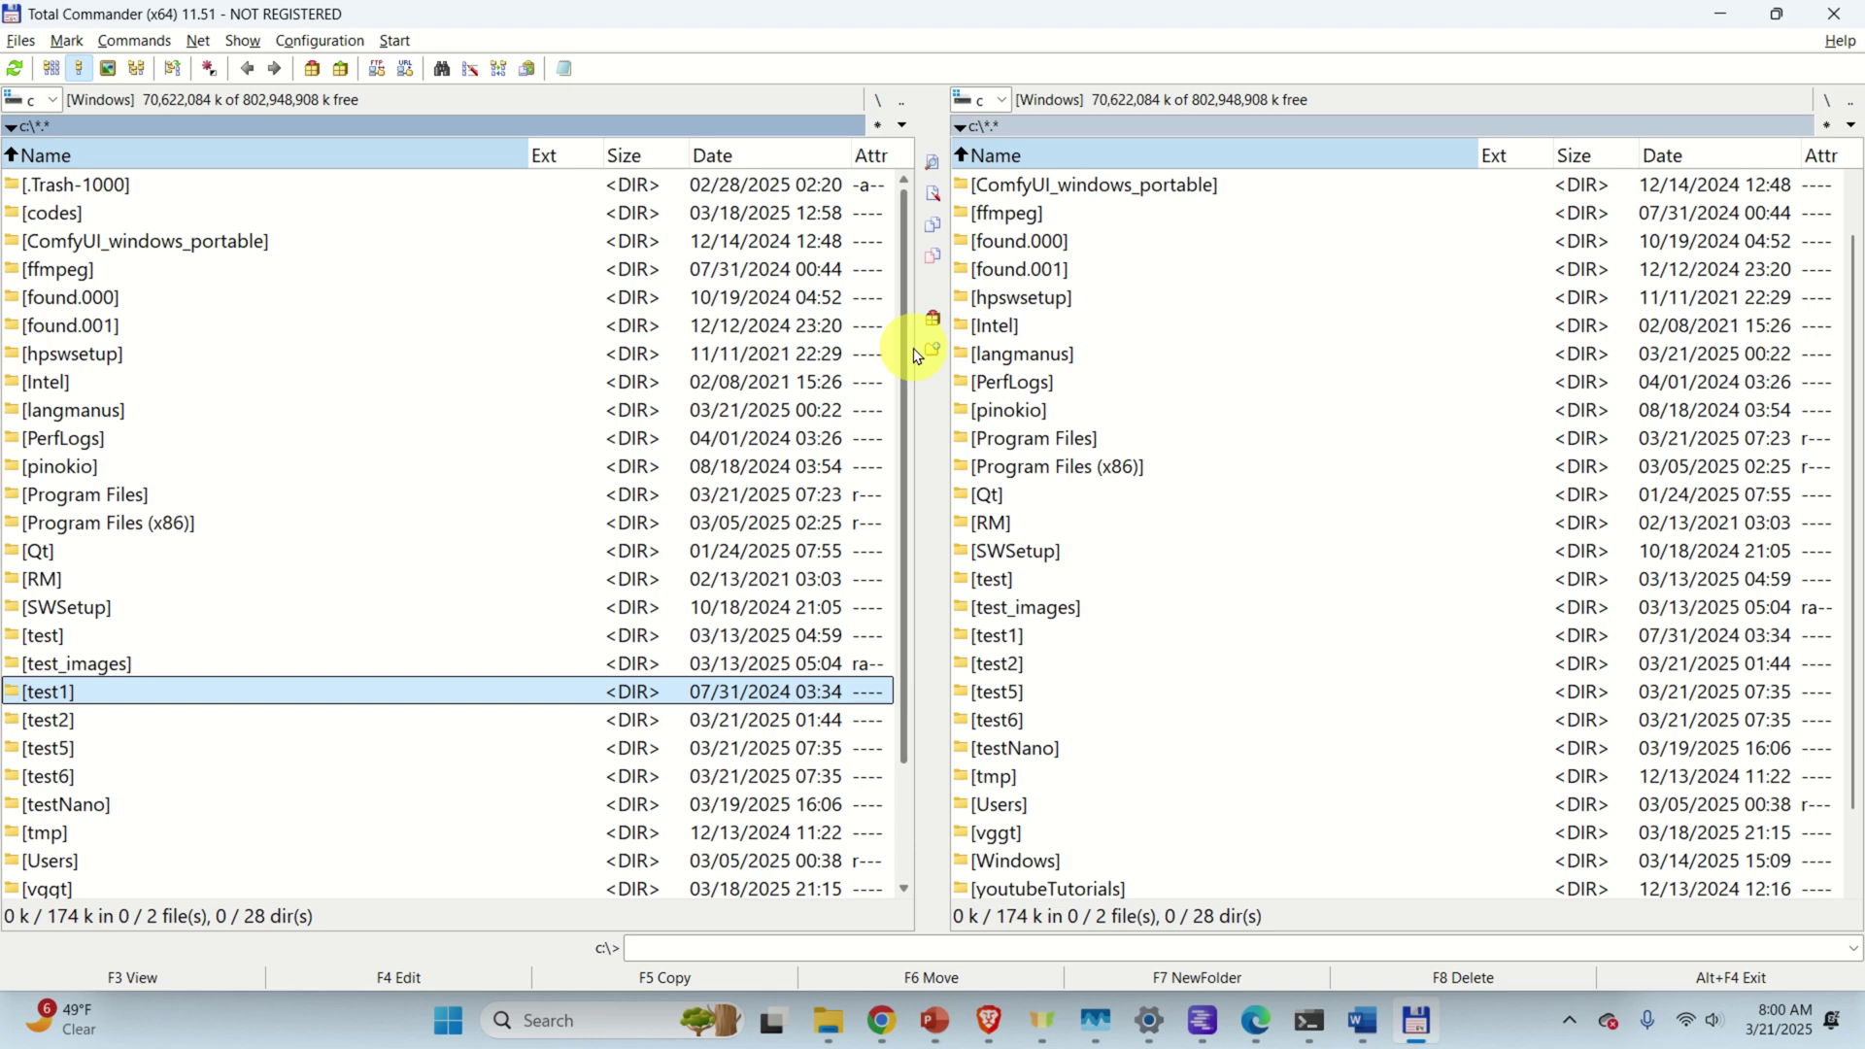
# Bring the vtm_windows_x86_64 Explorer window forward, then put Total Commander back in front
pyautogui.moveTo(829, 1020)
pyautogui.click(961, 894)
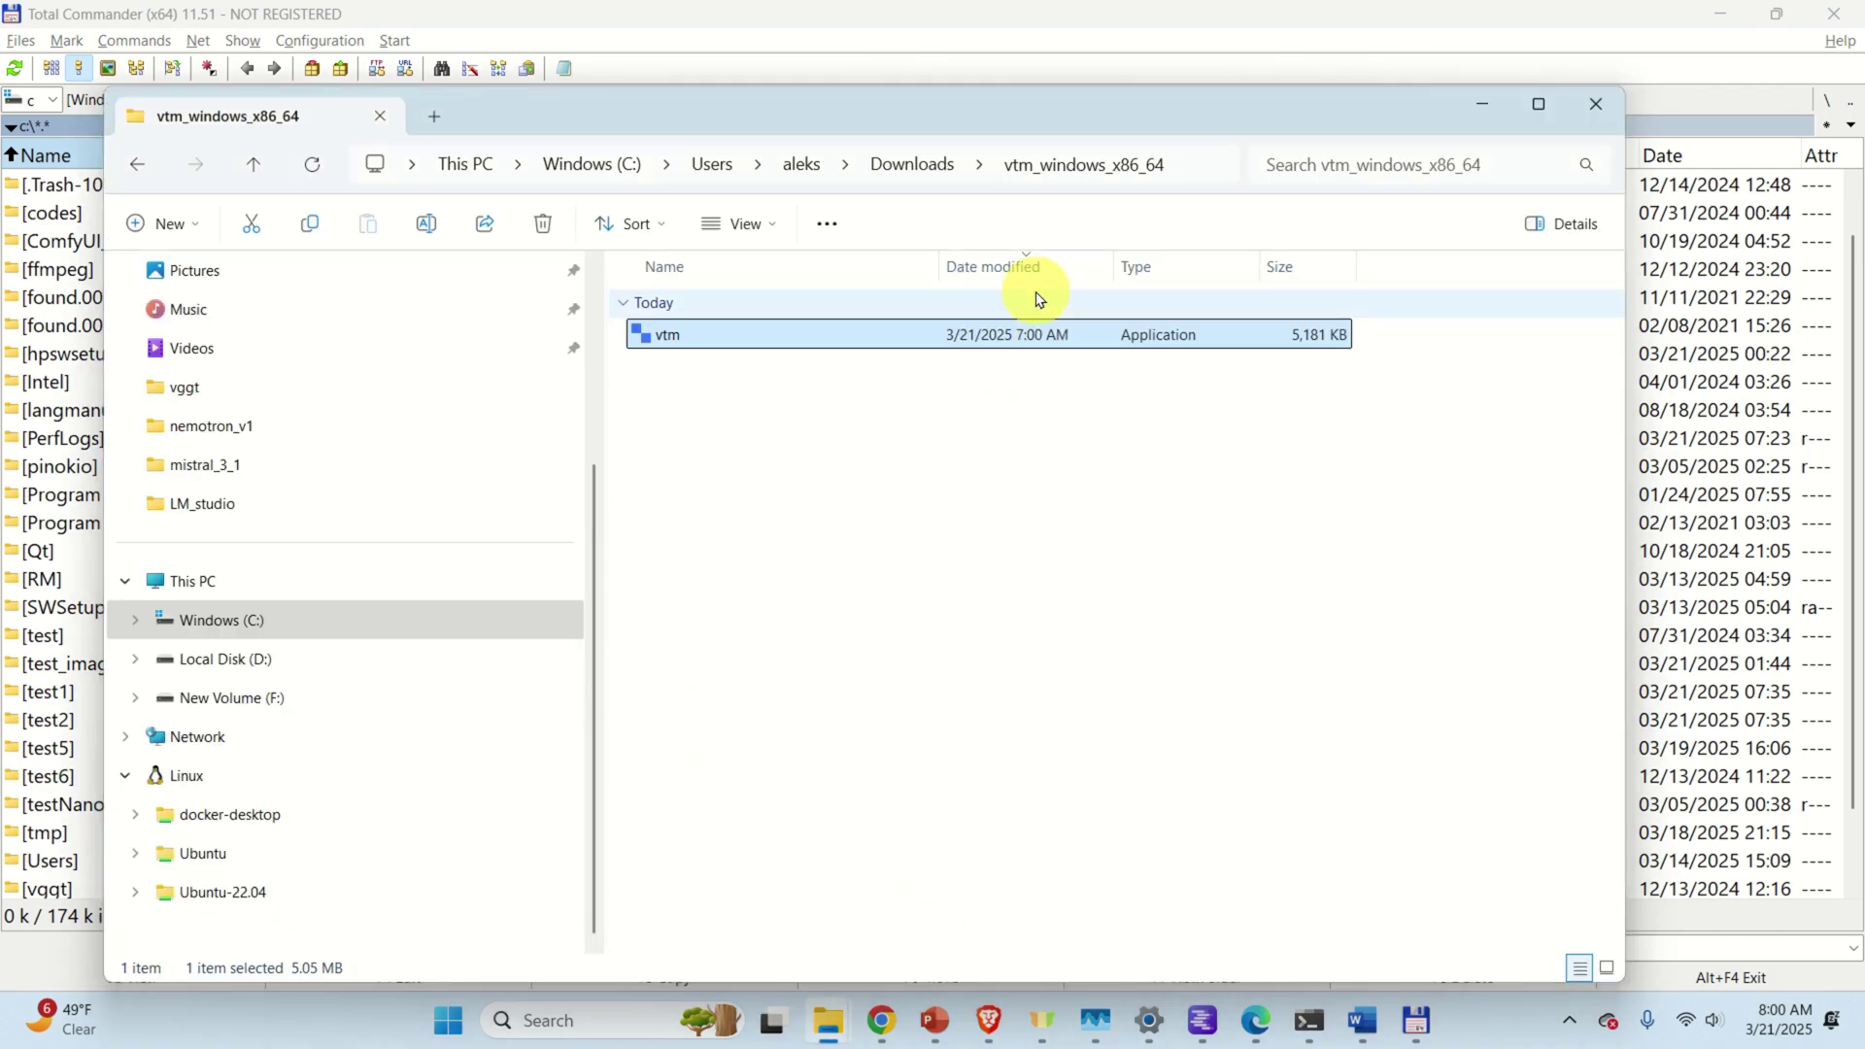
pyautogui.click(883, 47)
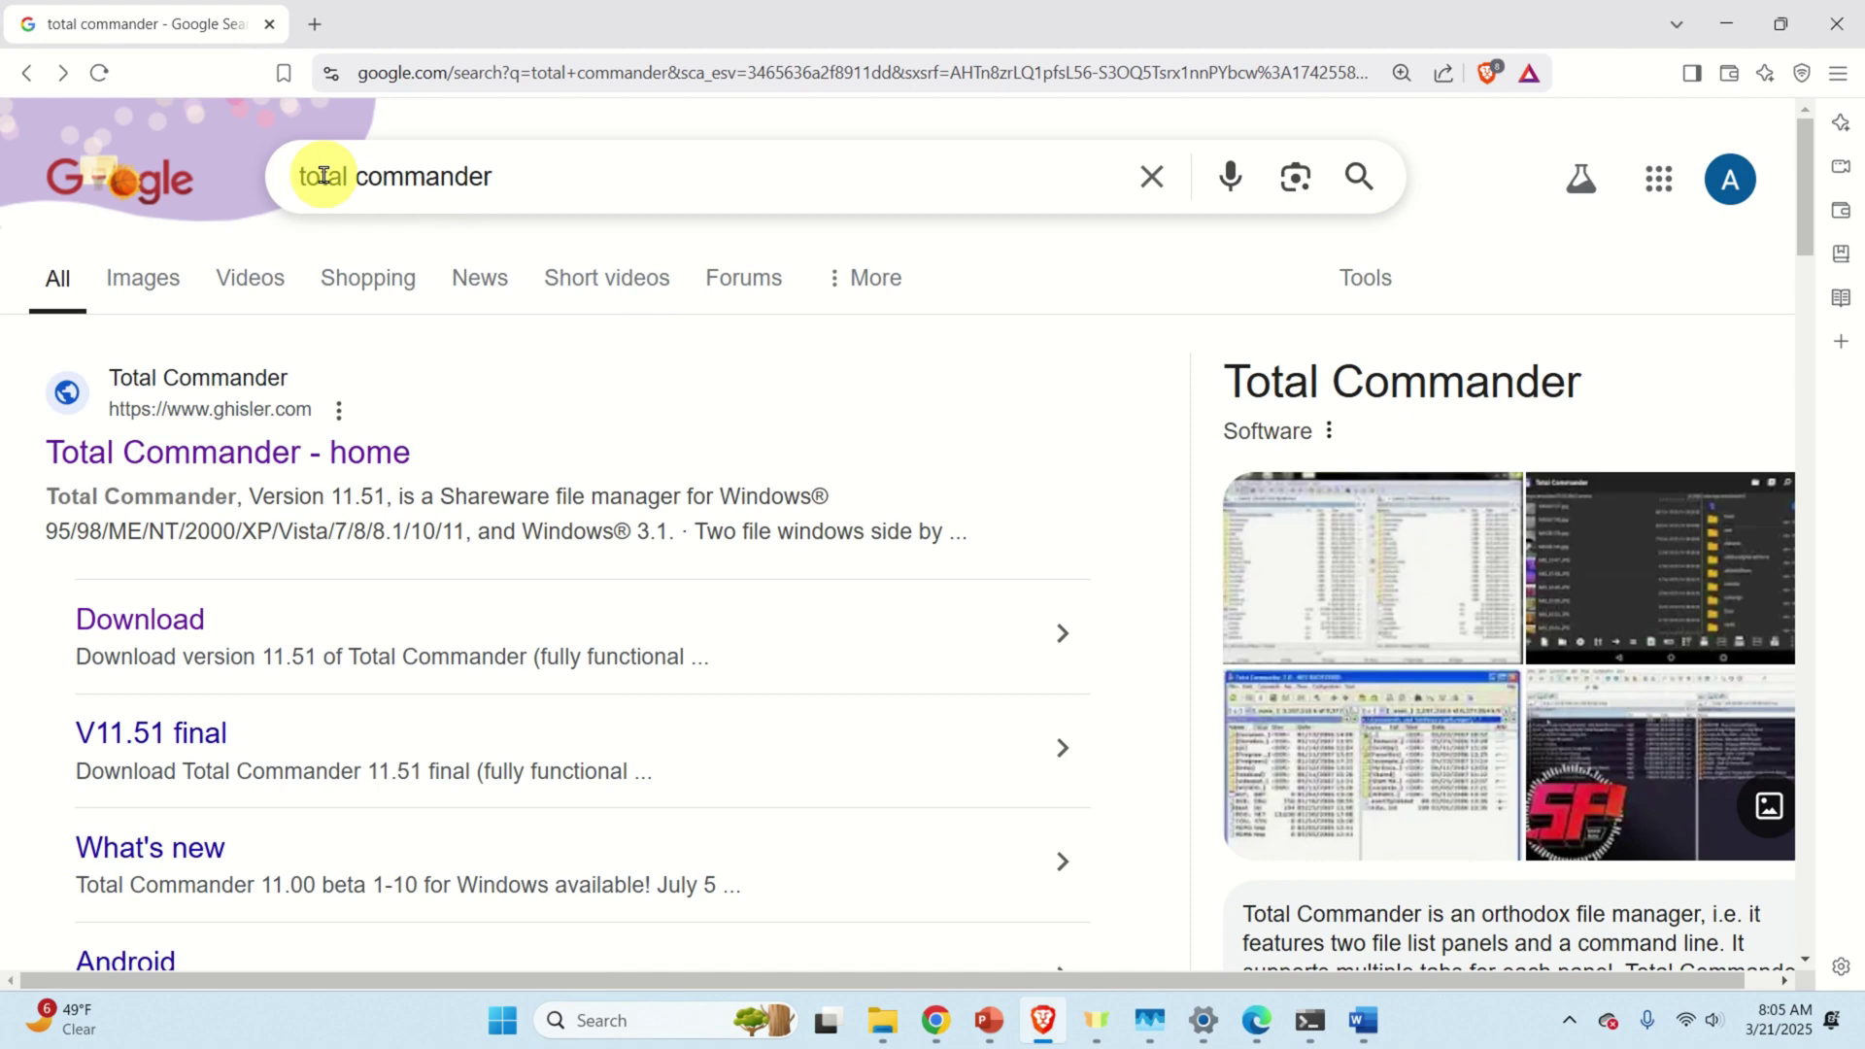
# Download the 64-bit tcmd1151x64.exe installer from ghisler.com into Downloads and show it in its folder
pyautogui.click(261, 448)
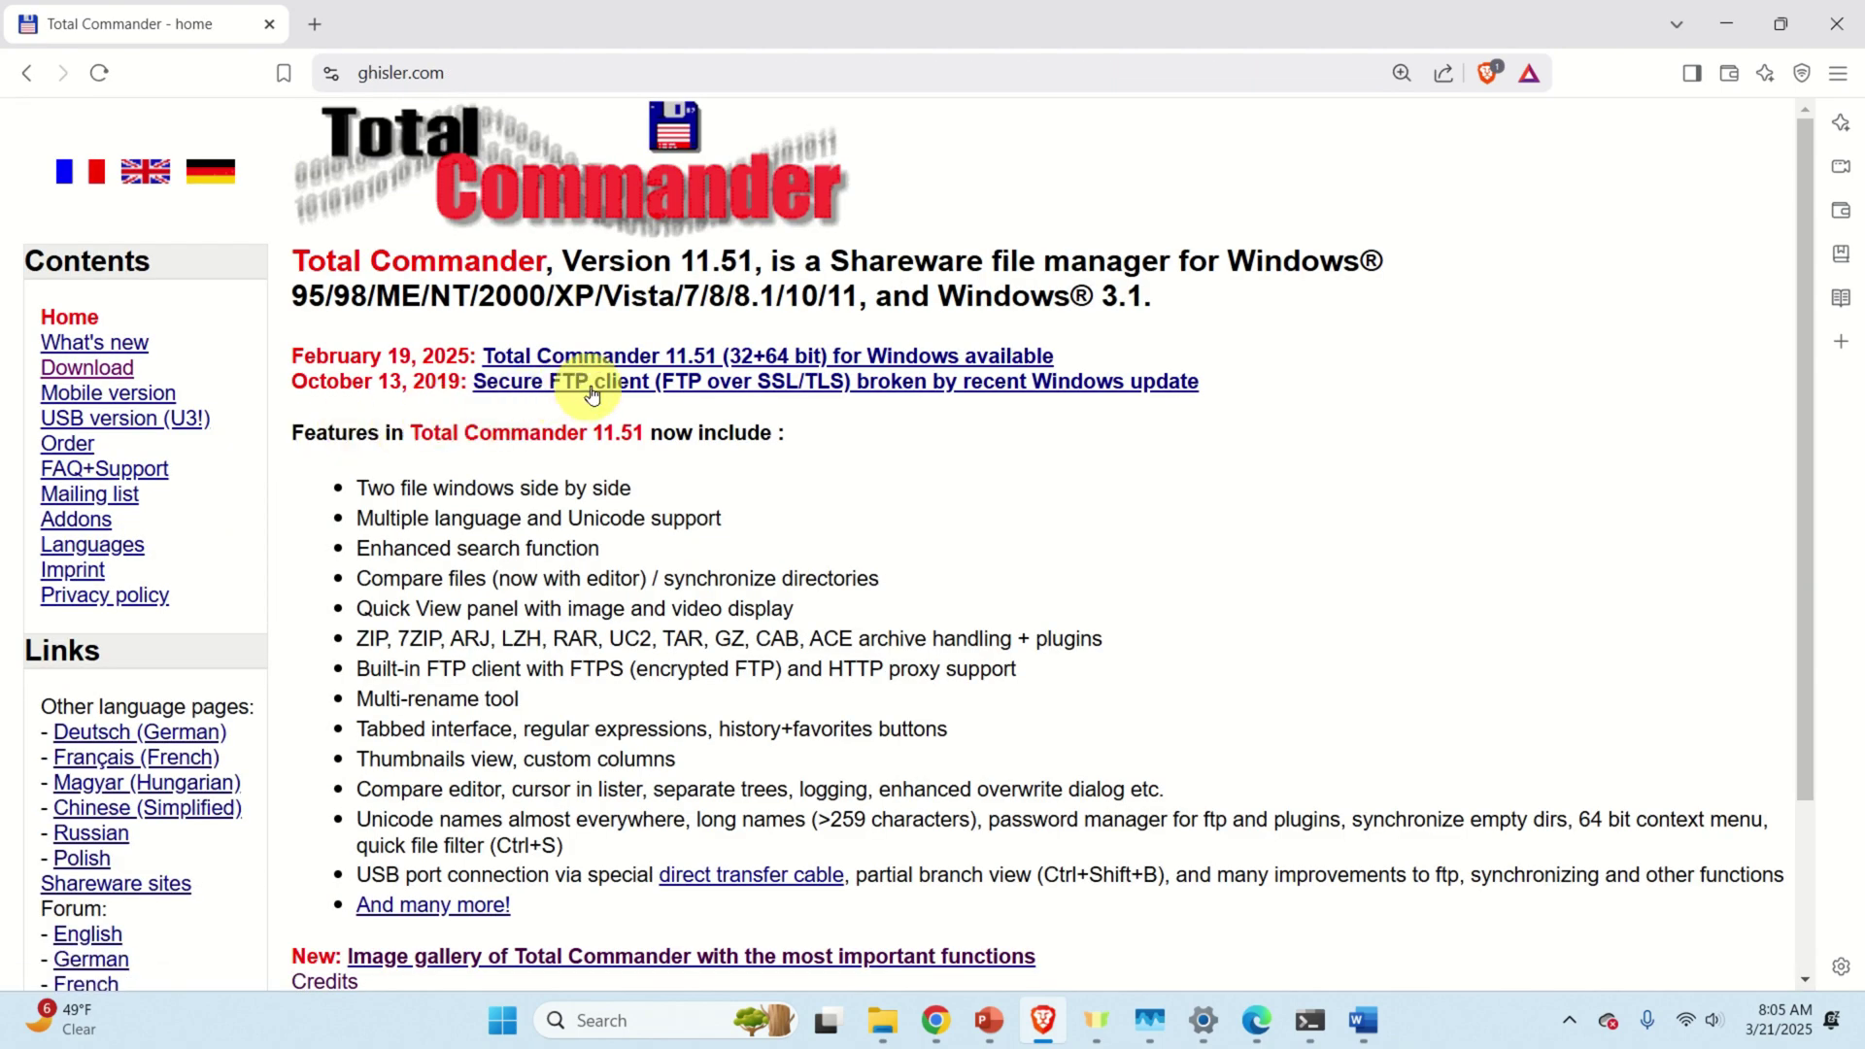
pyautogui.click(112, 367)
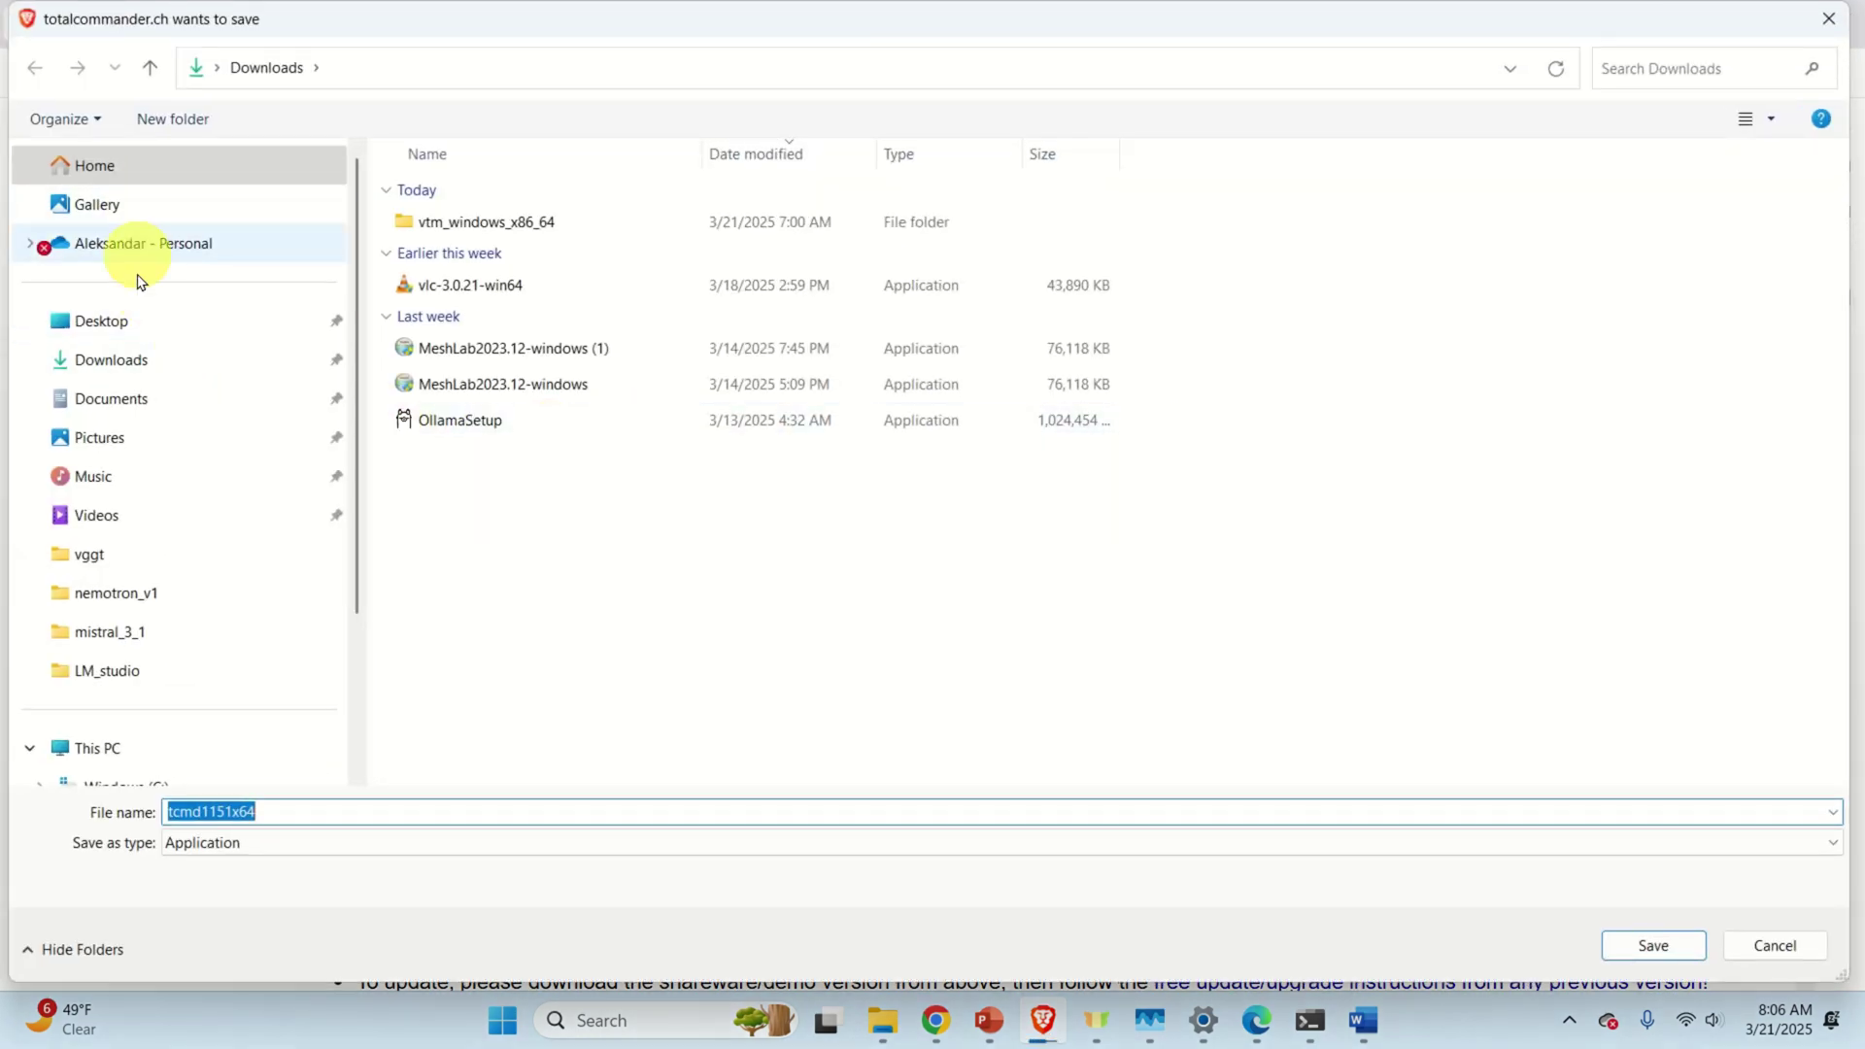
pyautogui.click(133, 367)
pyautogui.click(1652, 945)
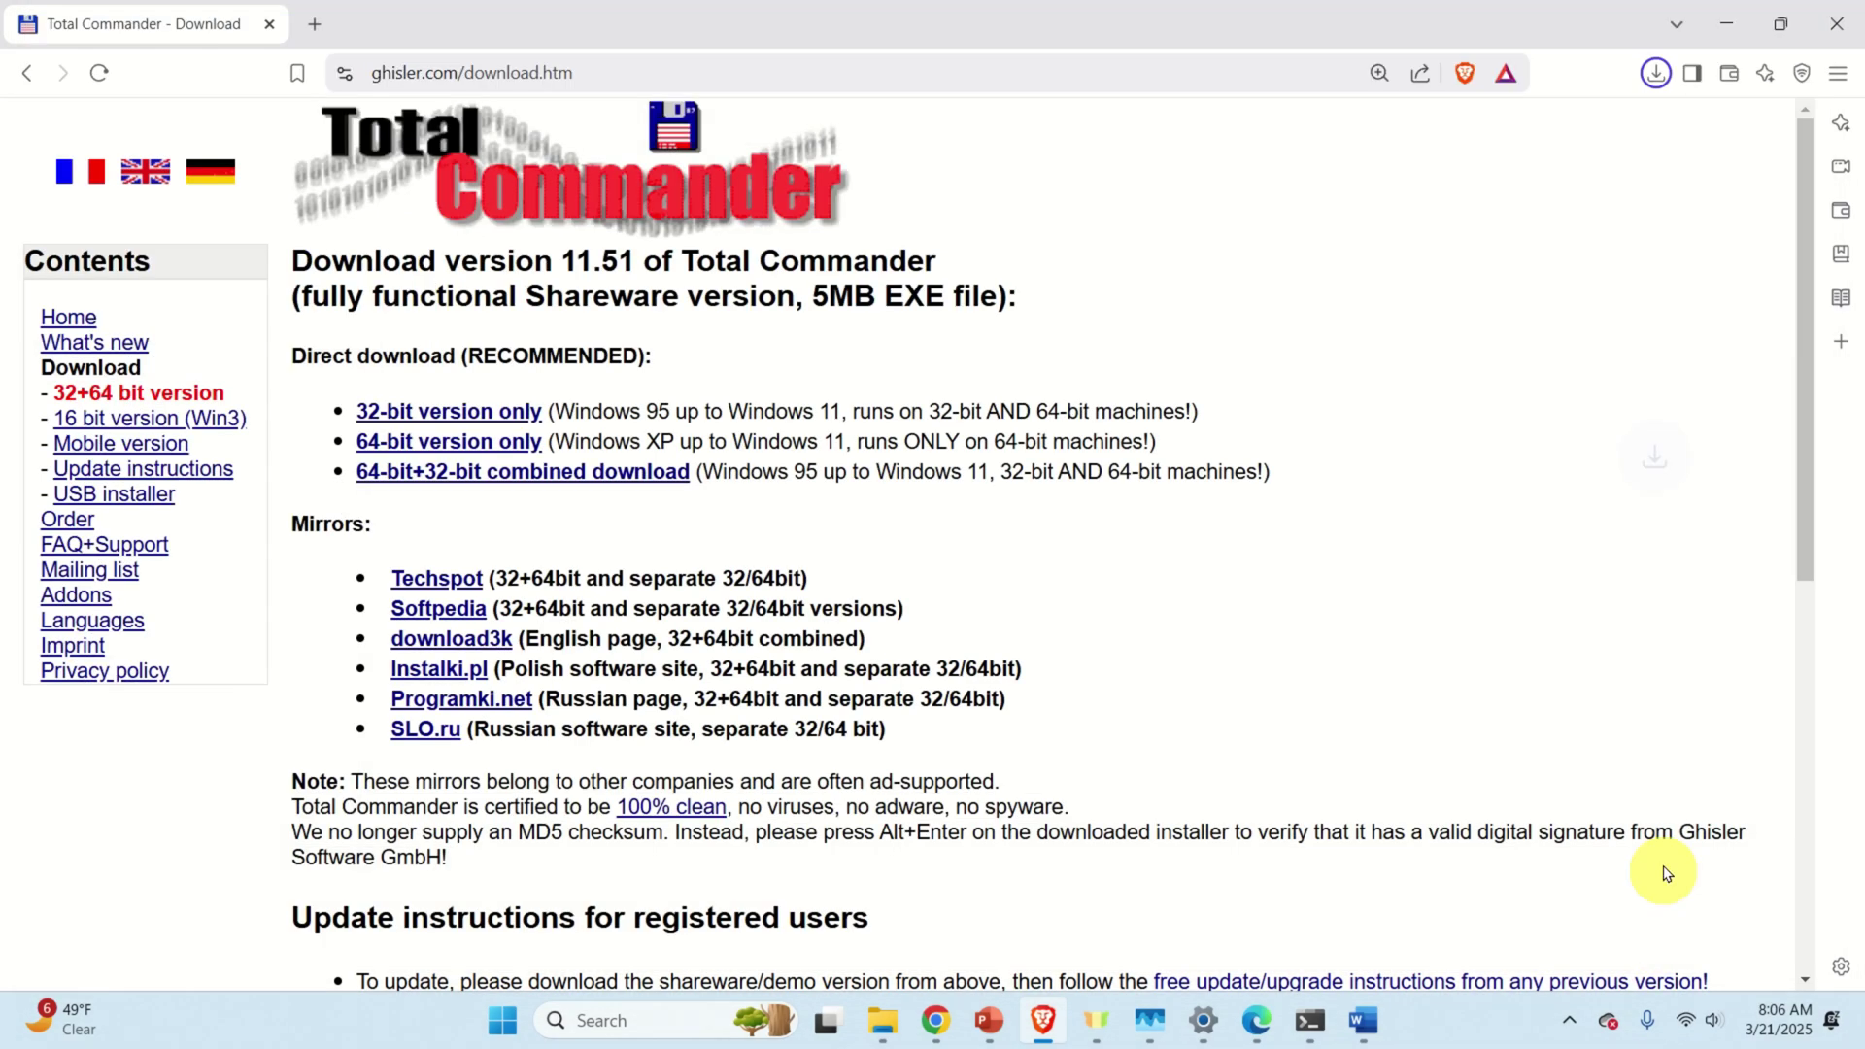
pyautogui.click(1659, 78)
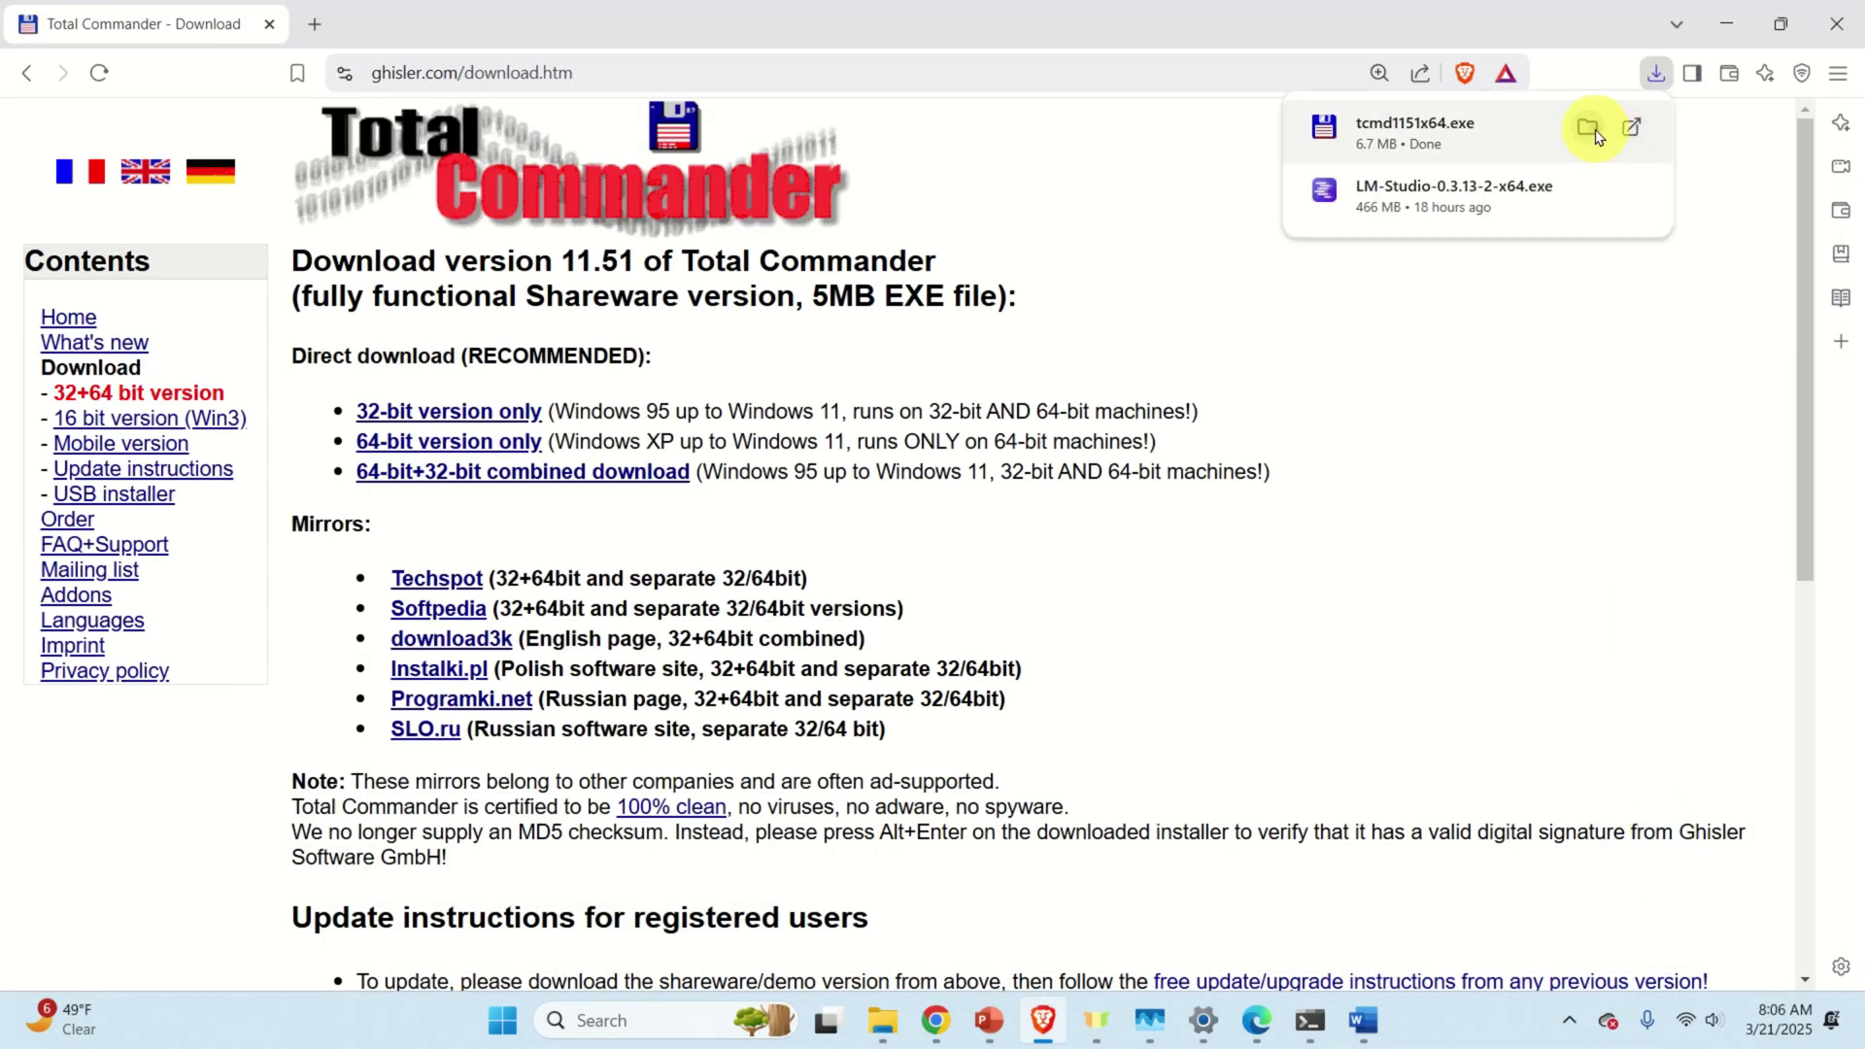
pyautogui.click(1587, 129)
# Run tcmd1151x64 with English, all languages, C:\Program Files\totalcmd, and shortcuts for all users
pyautogui.doubleClick(763, 337)
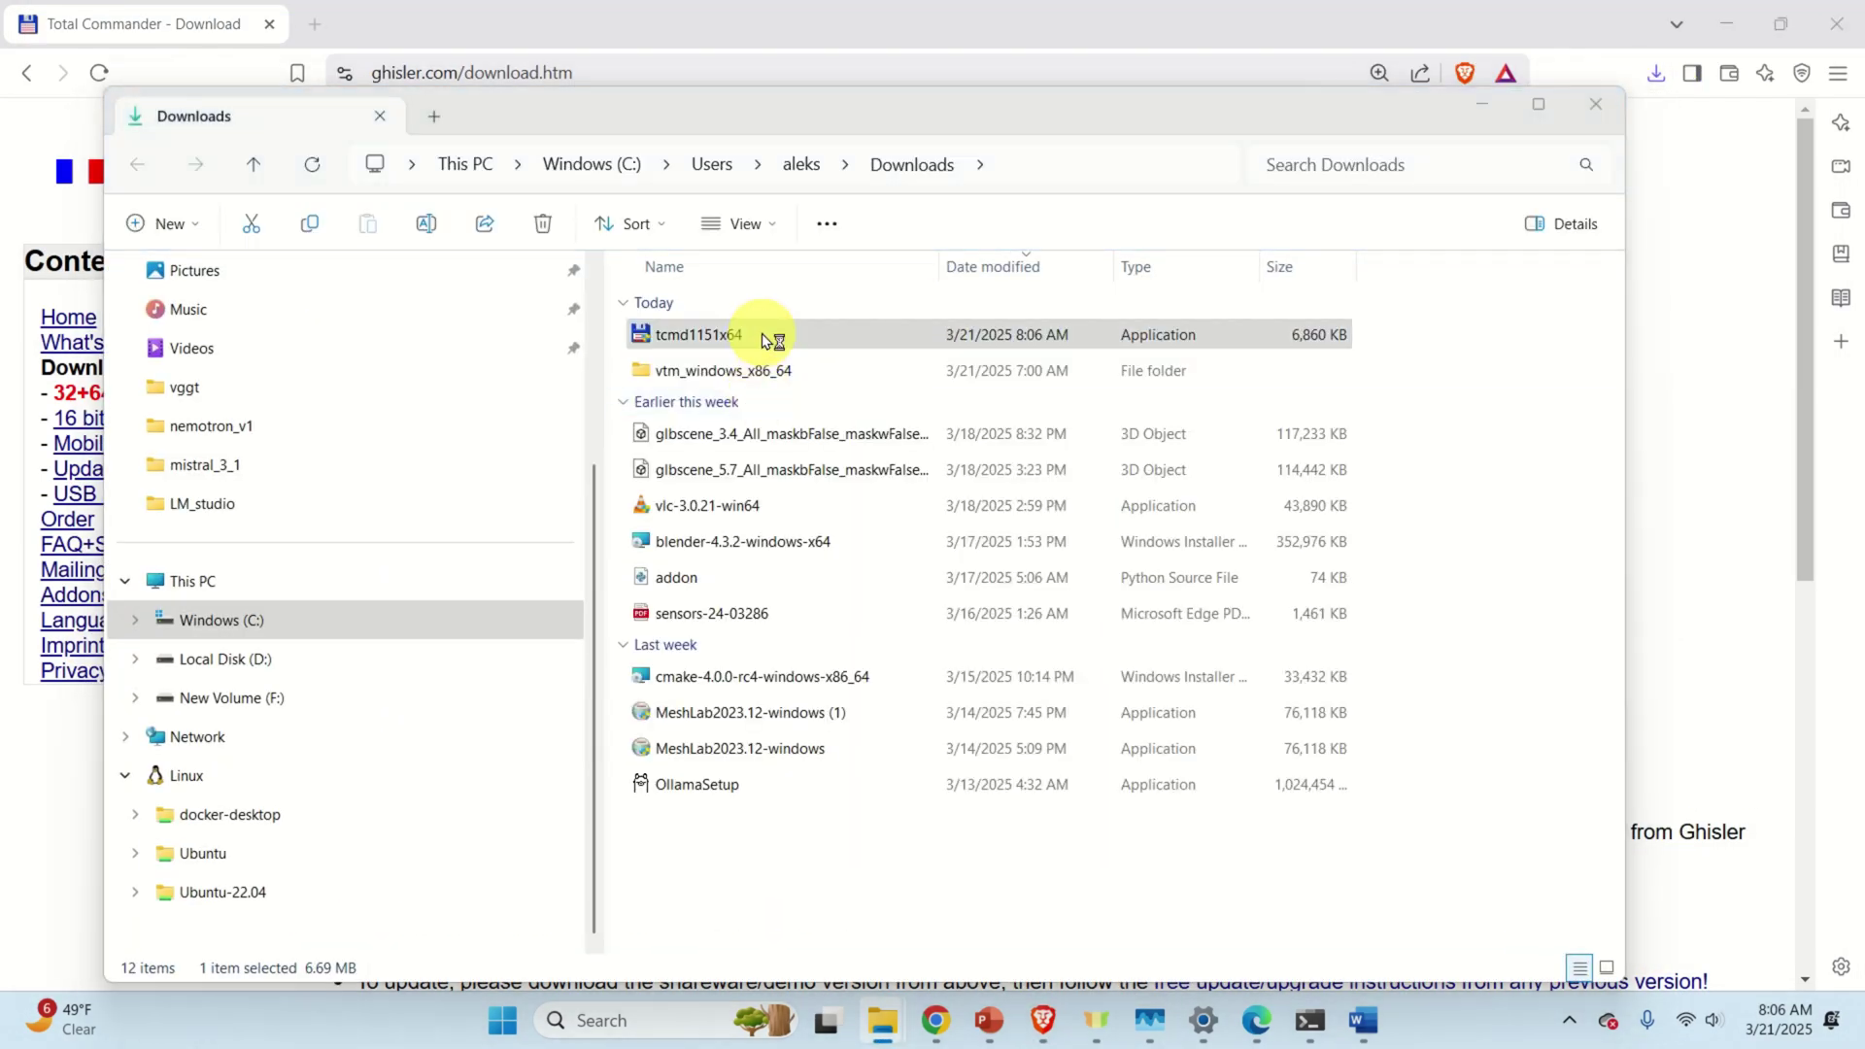
pyautogui.click(876, 705)
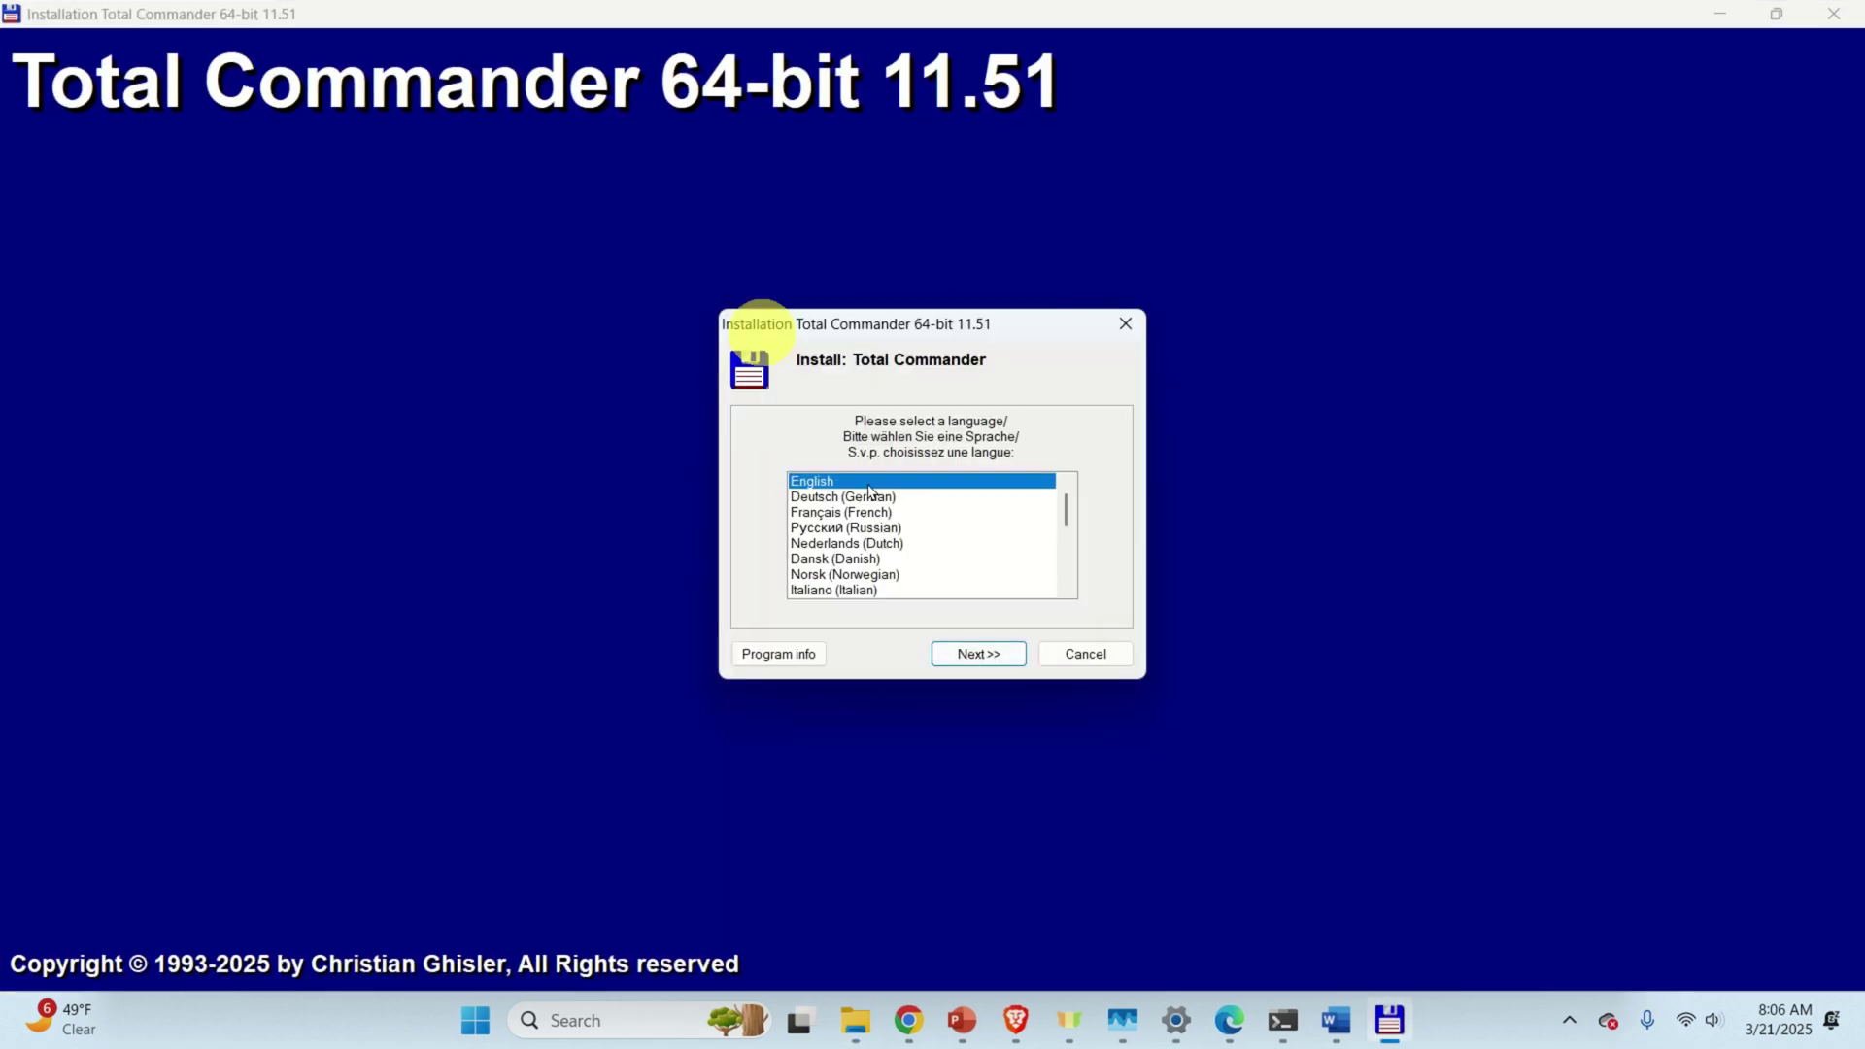
pyautogui.click(970, 661)
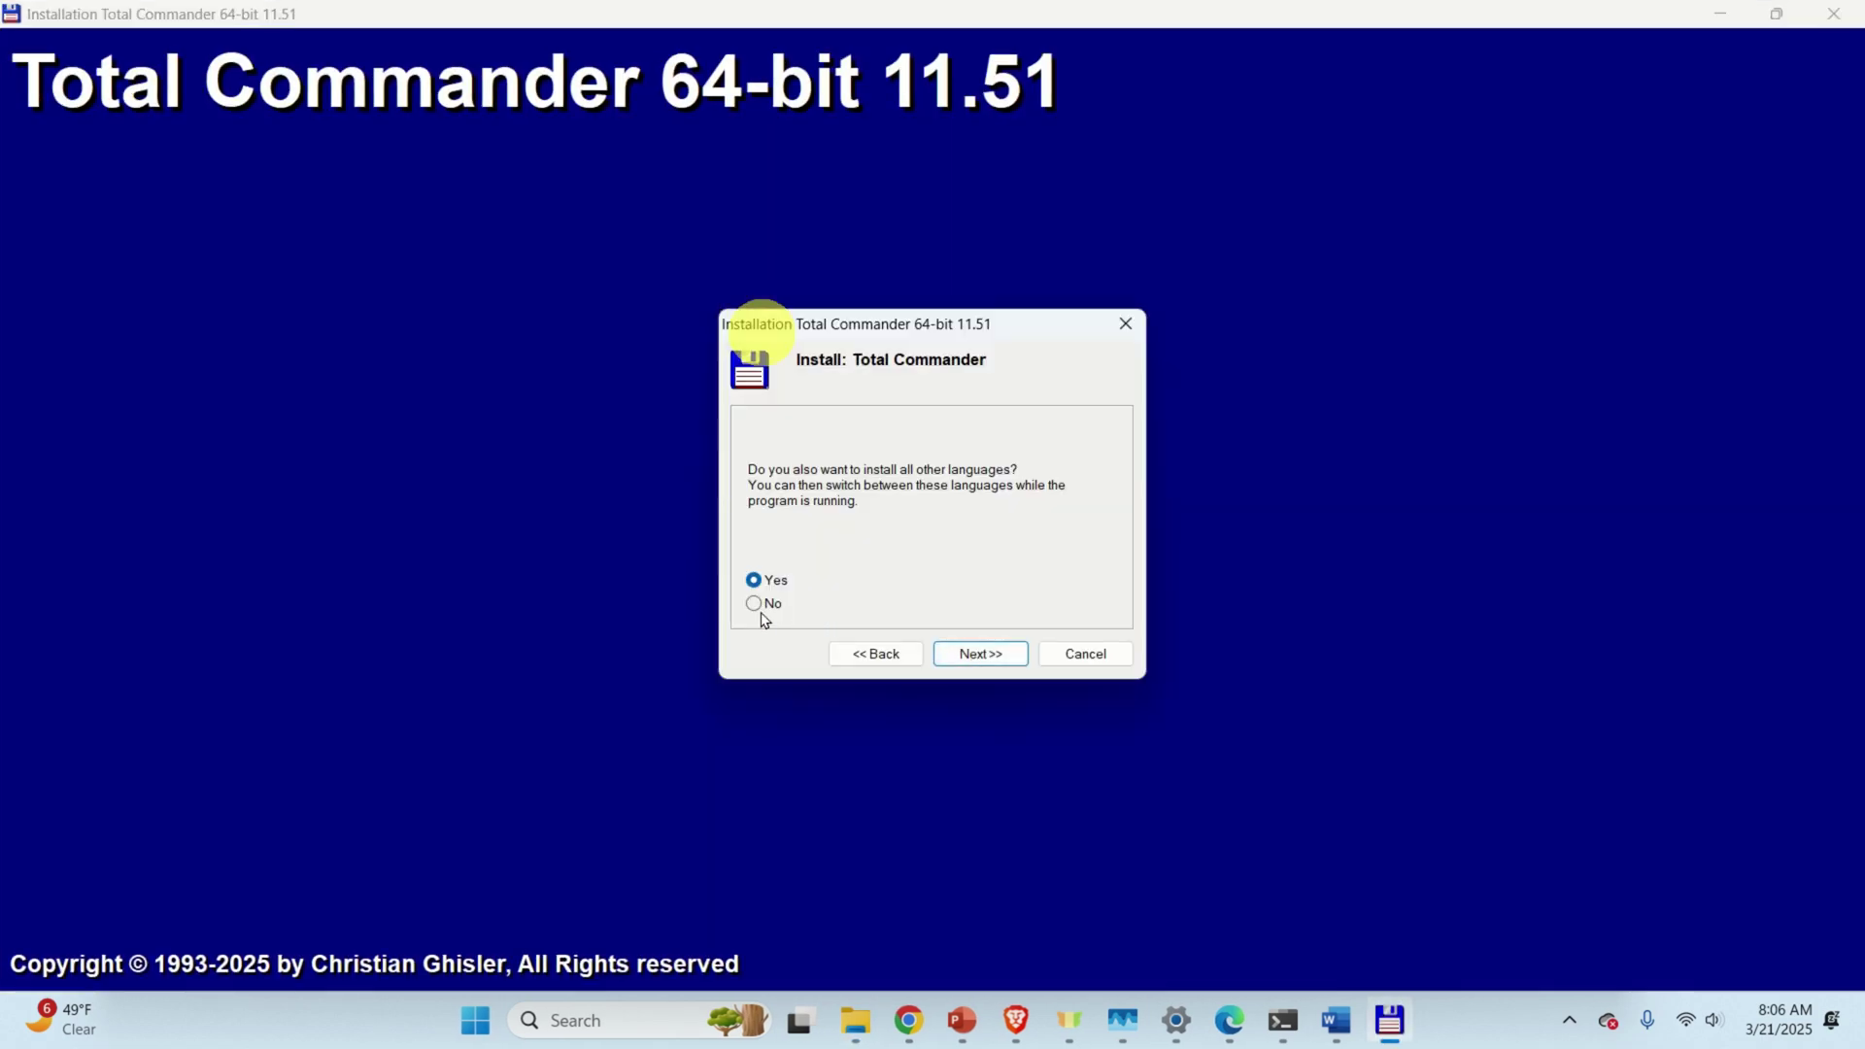
pyautogui.click(987, 659)
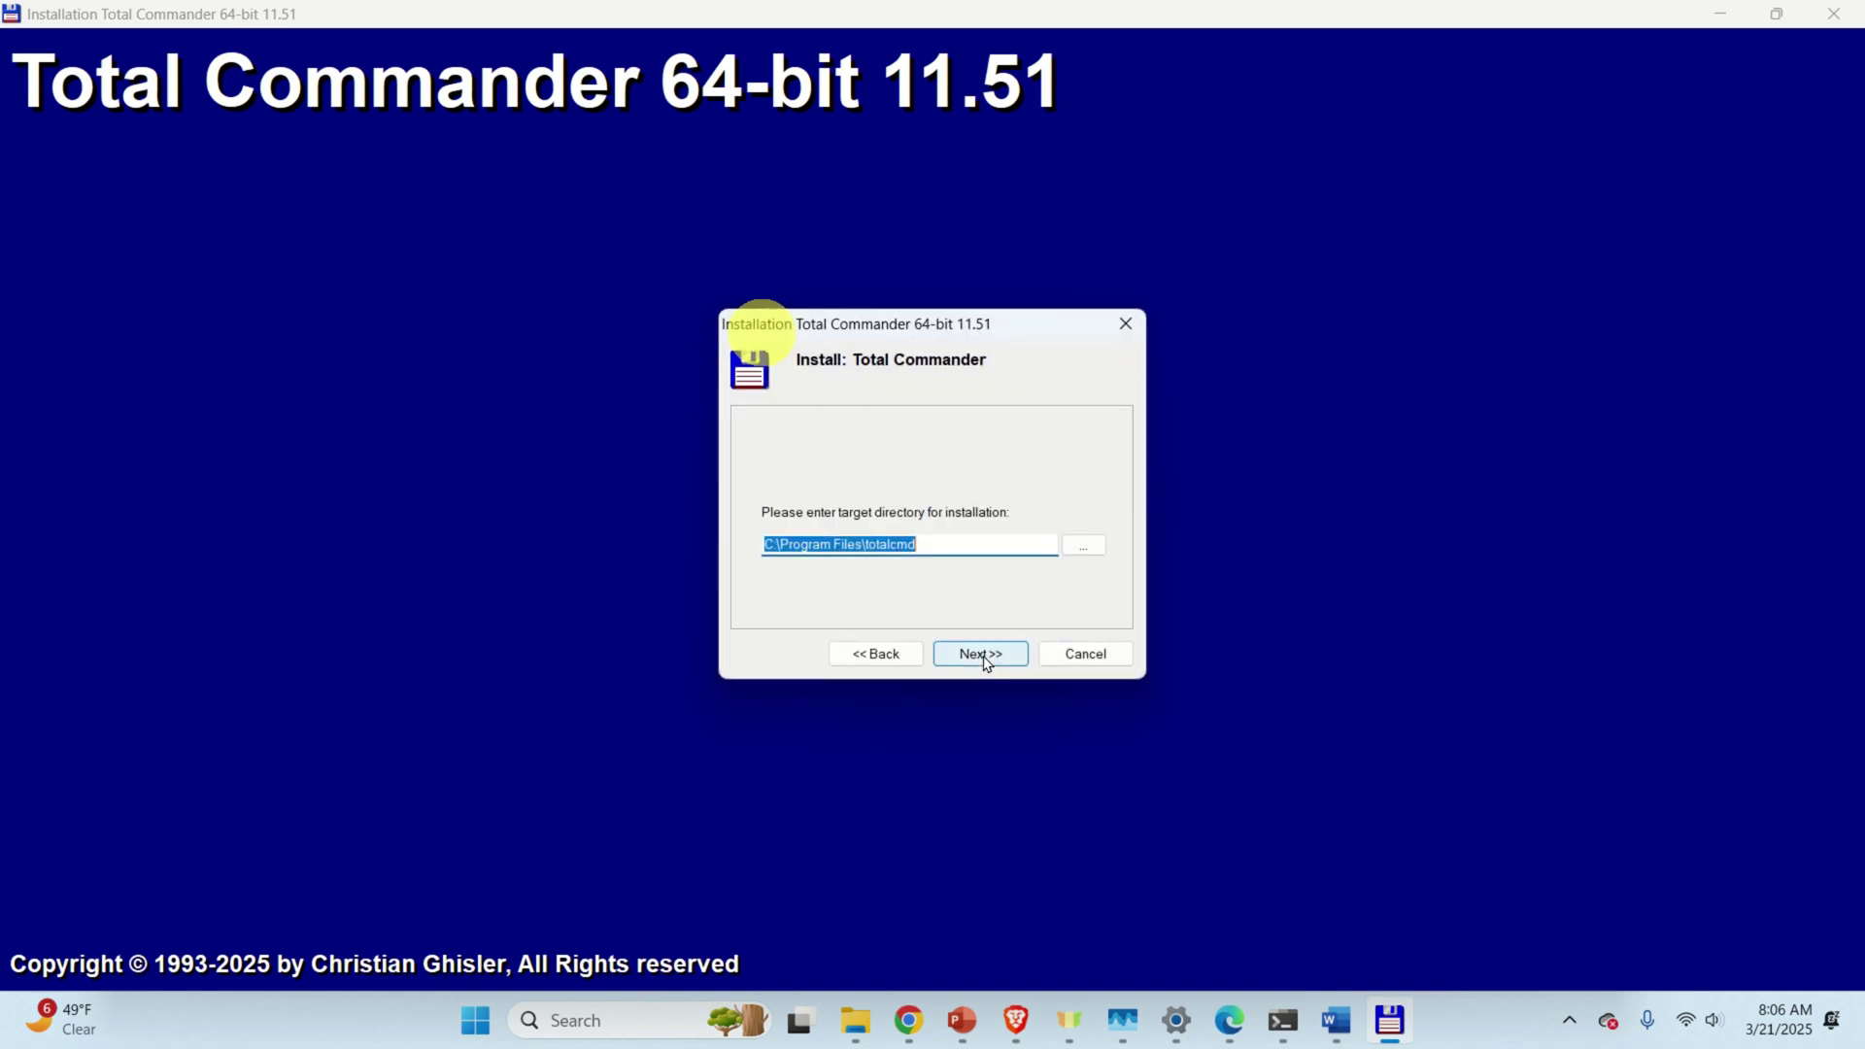
pyautogui.click(997, 659)
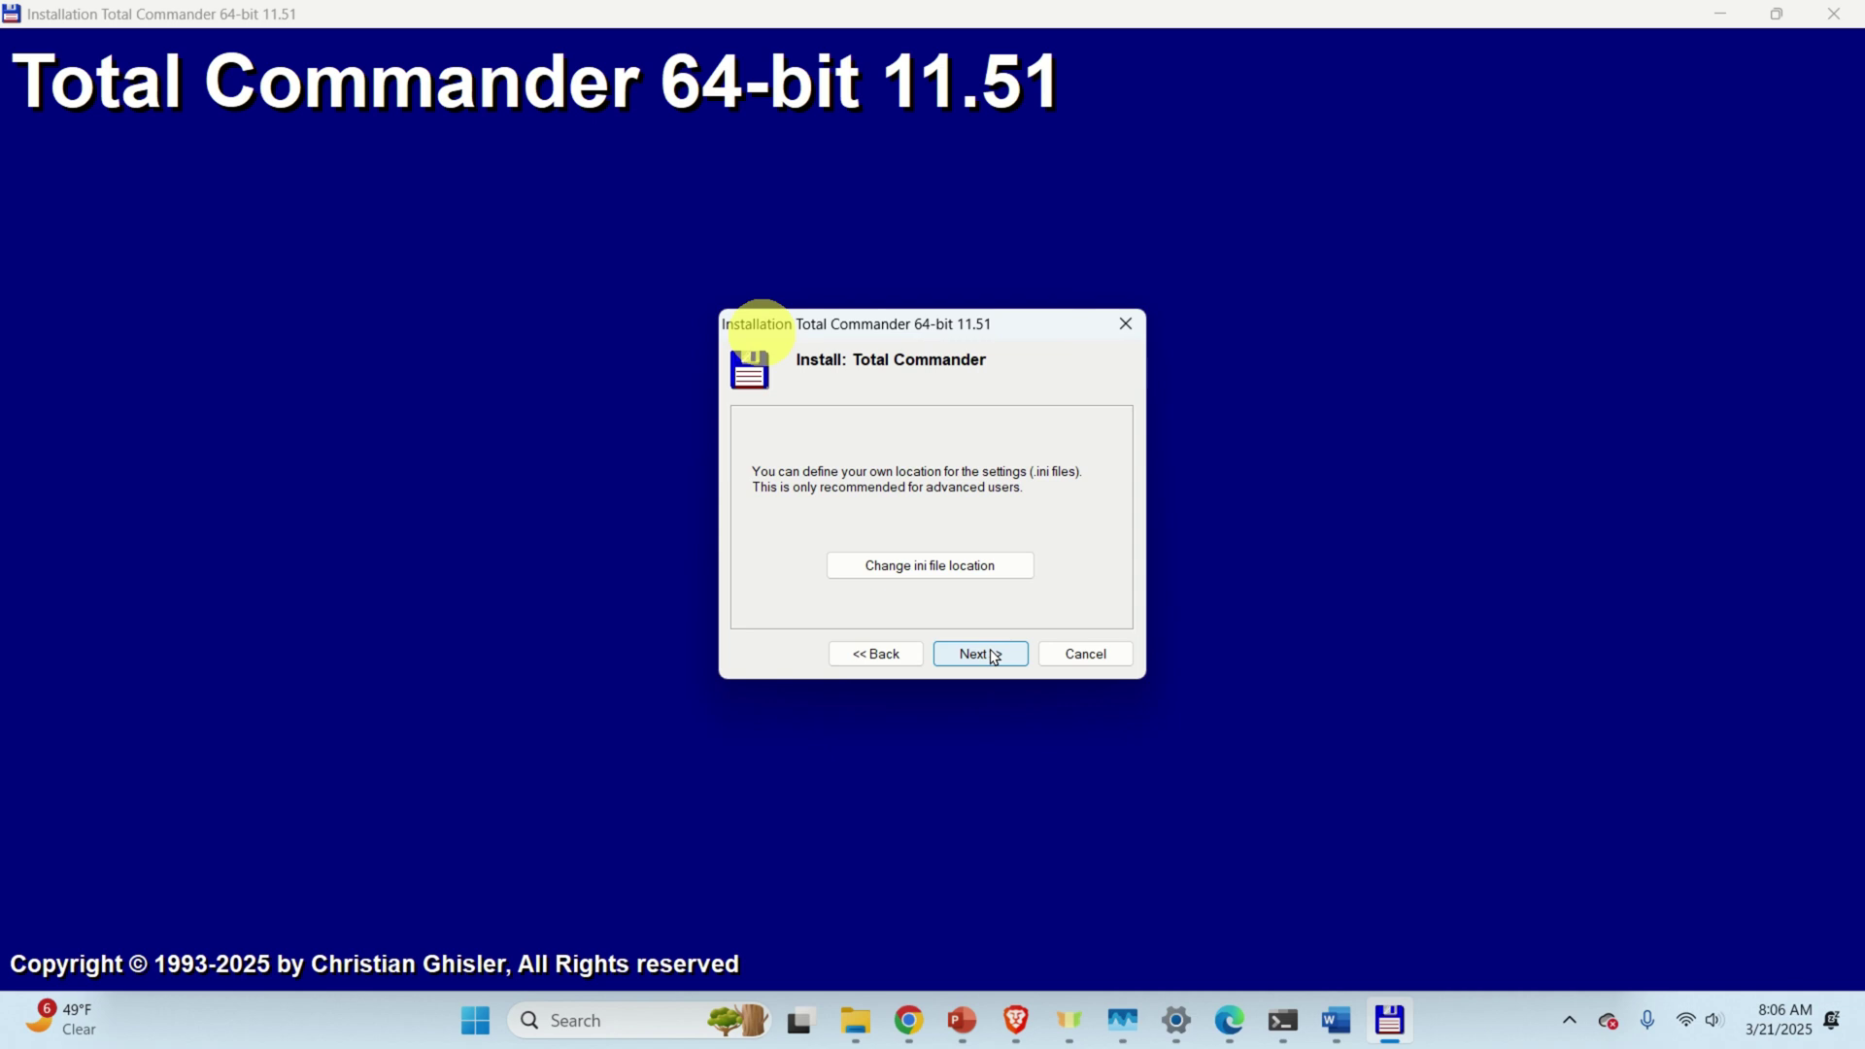
pyautogui.click(995, 658)
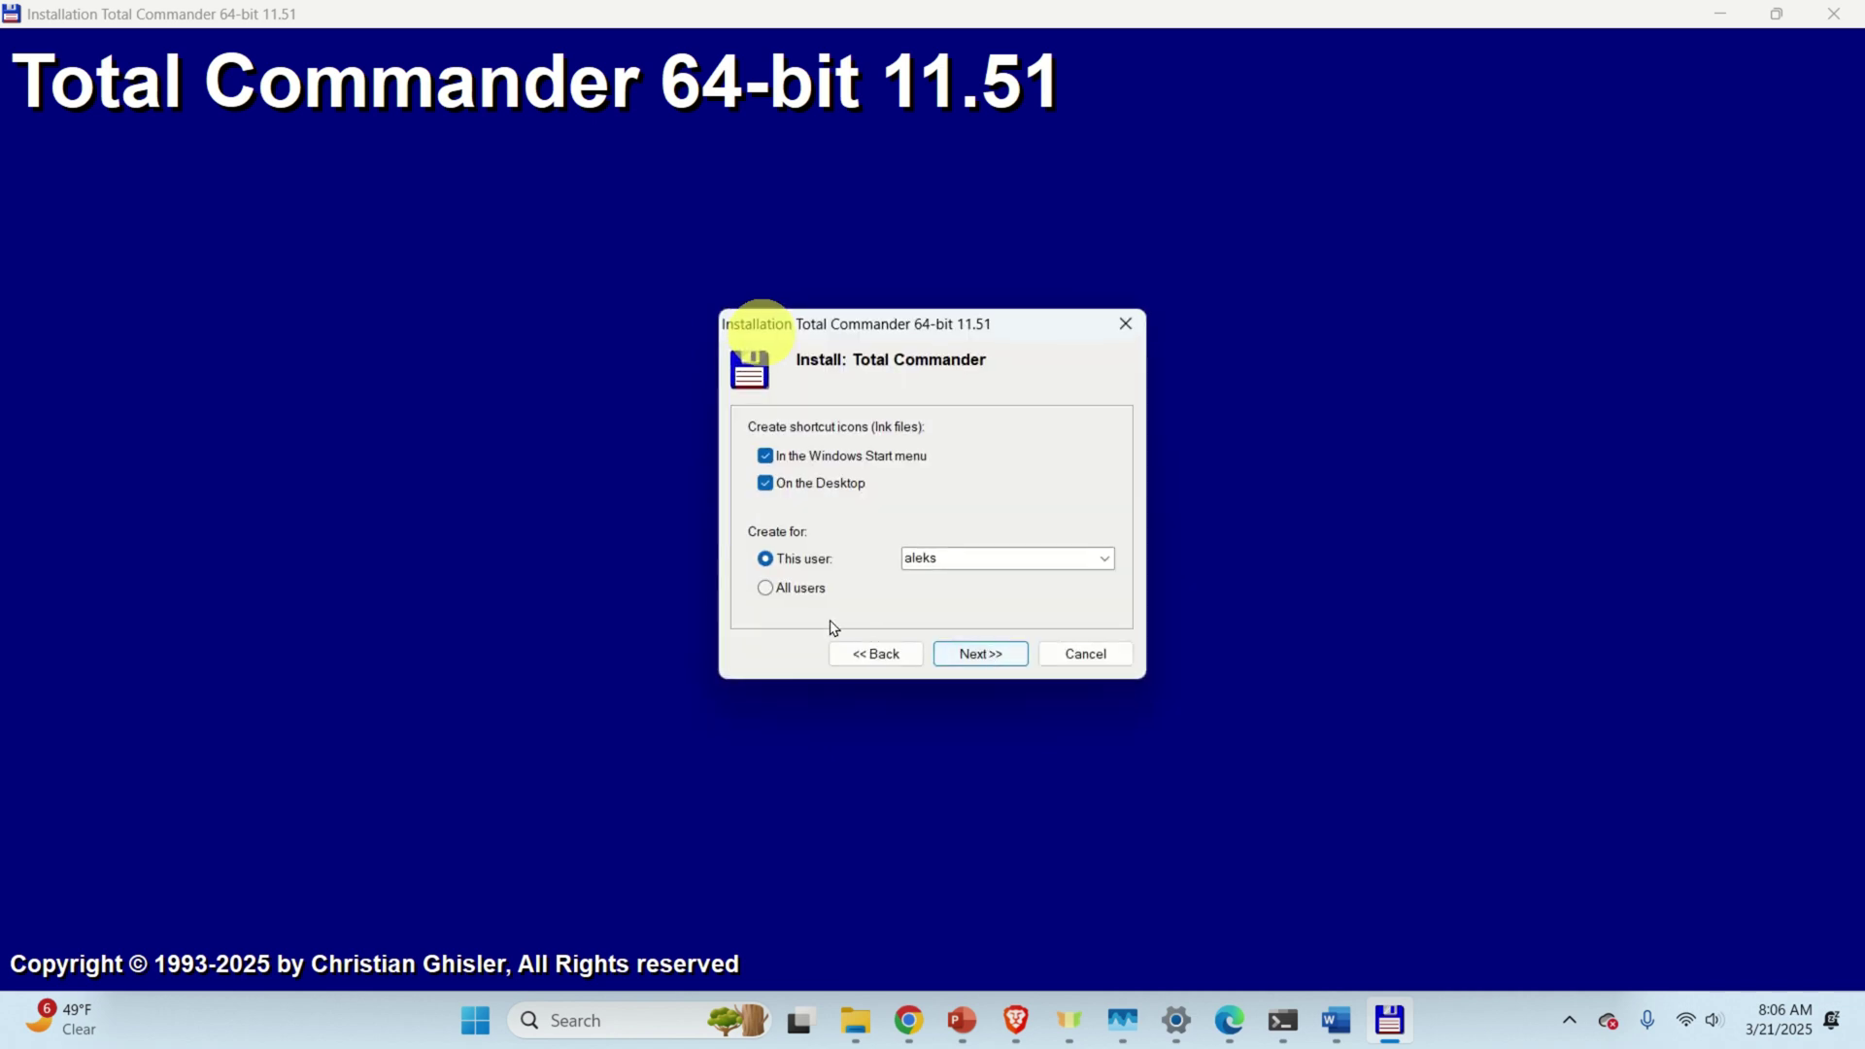
pyautogui.click(767, 591)
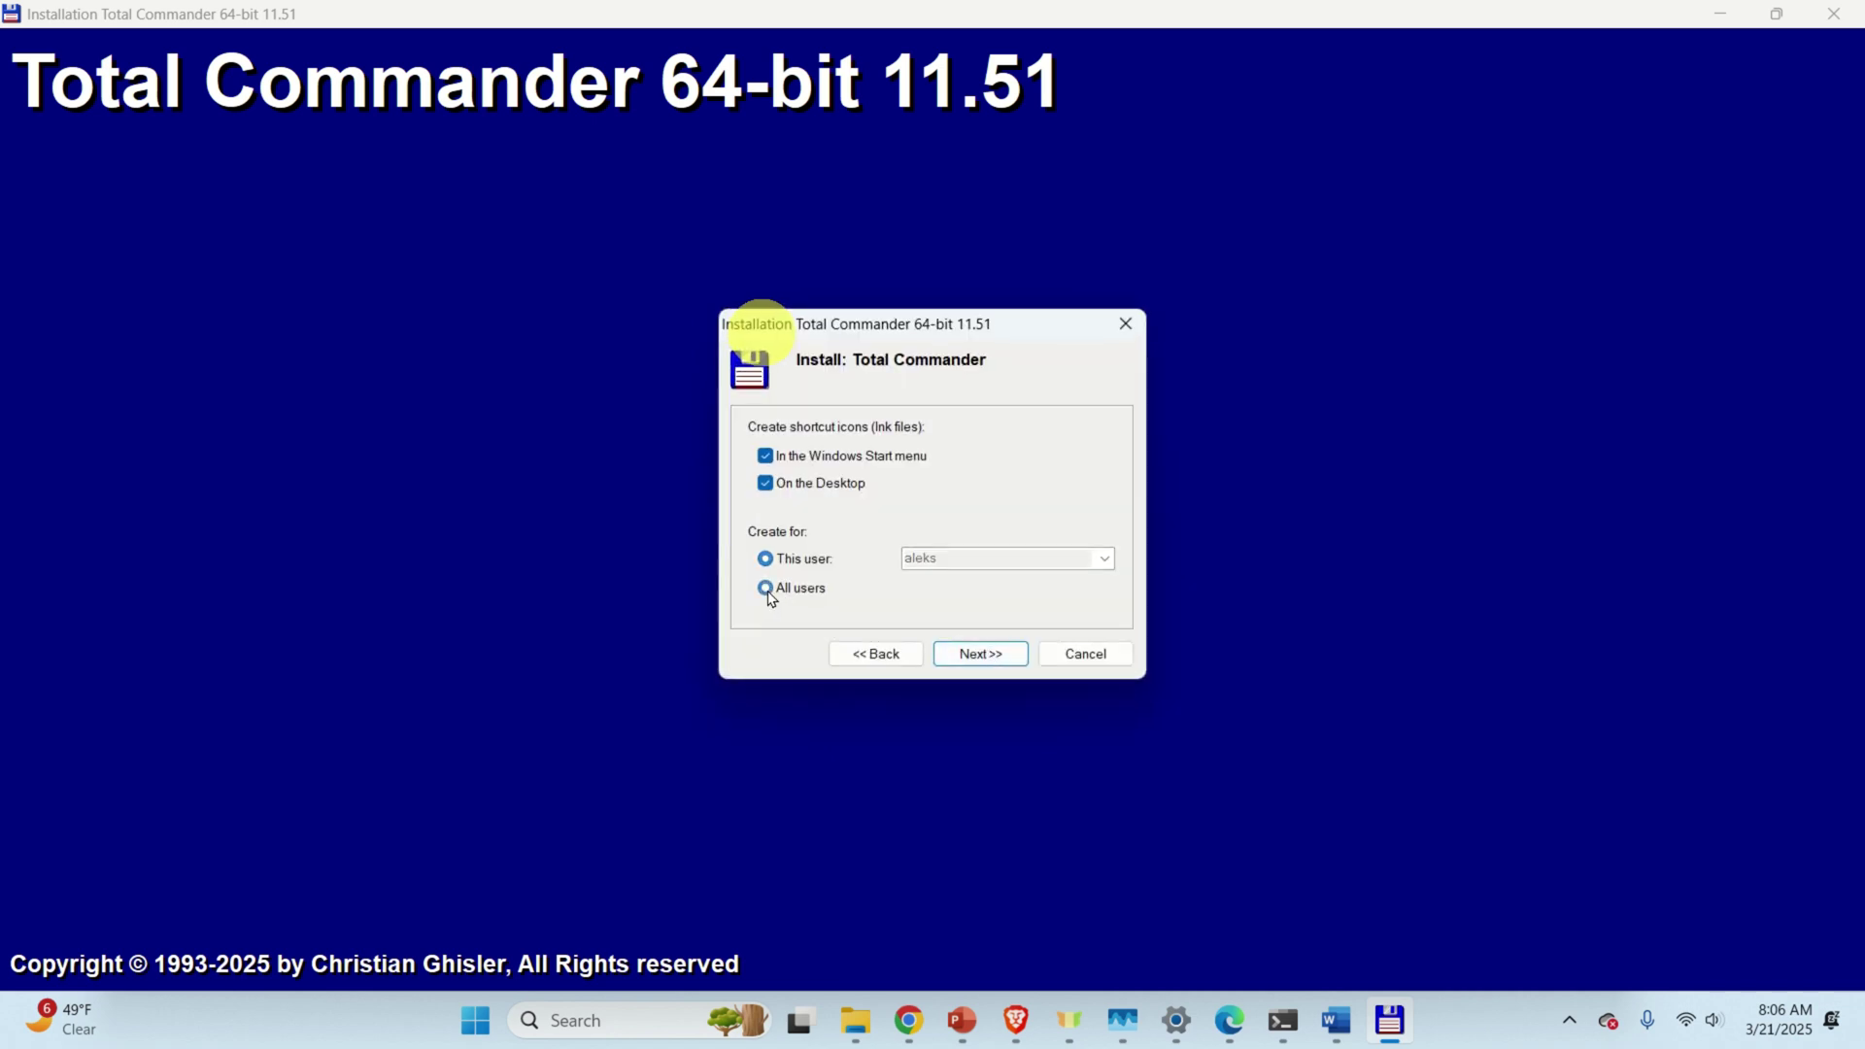
pyautogui.click(979, 657)
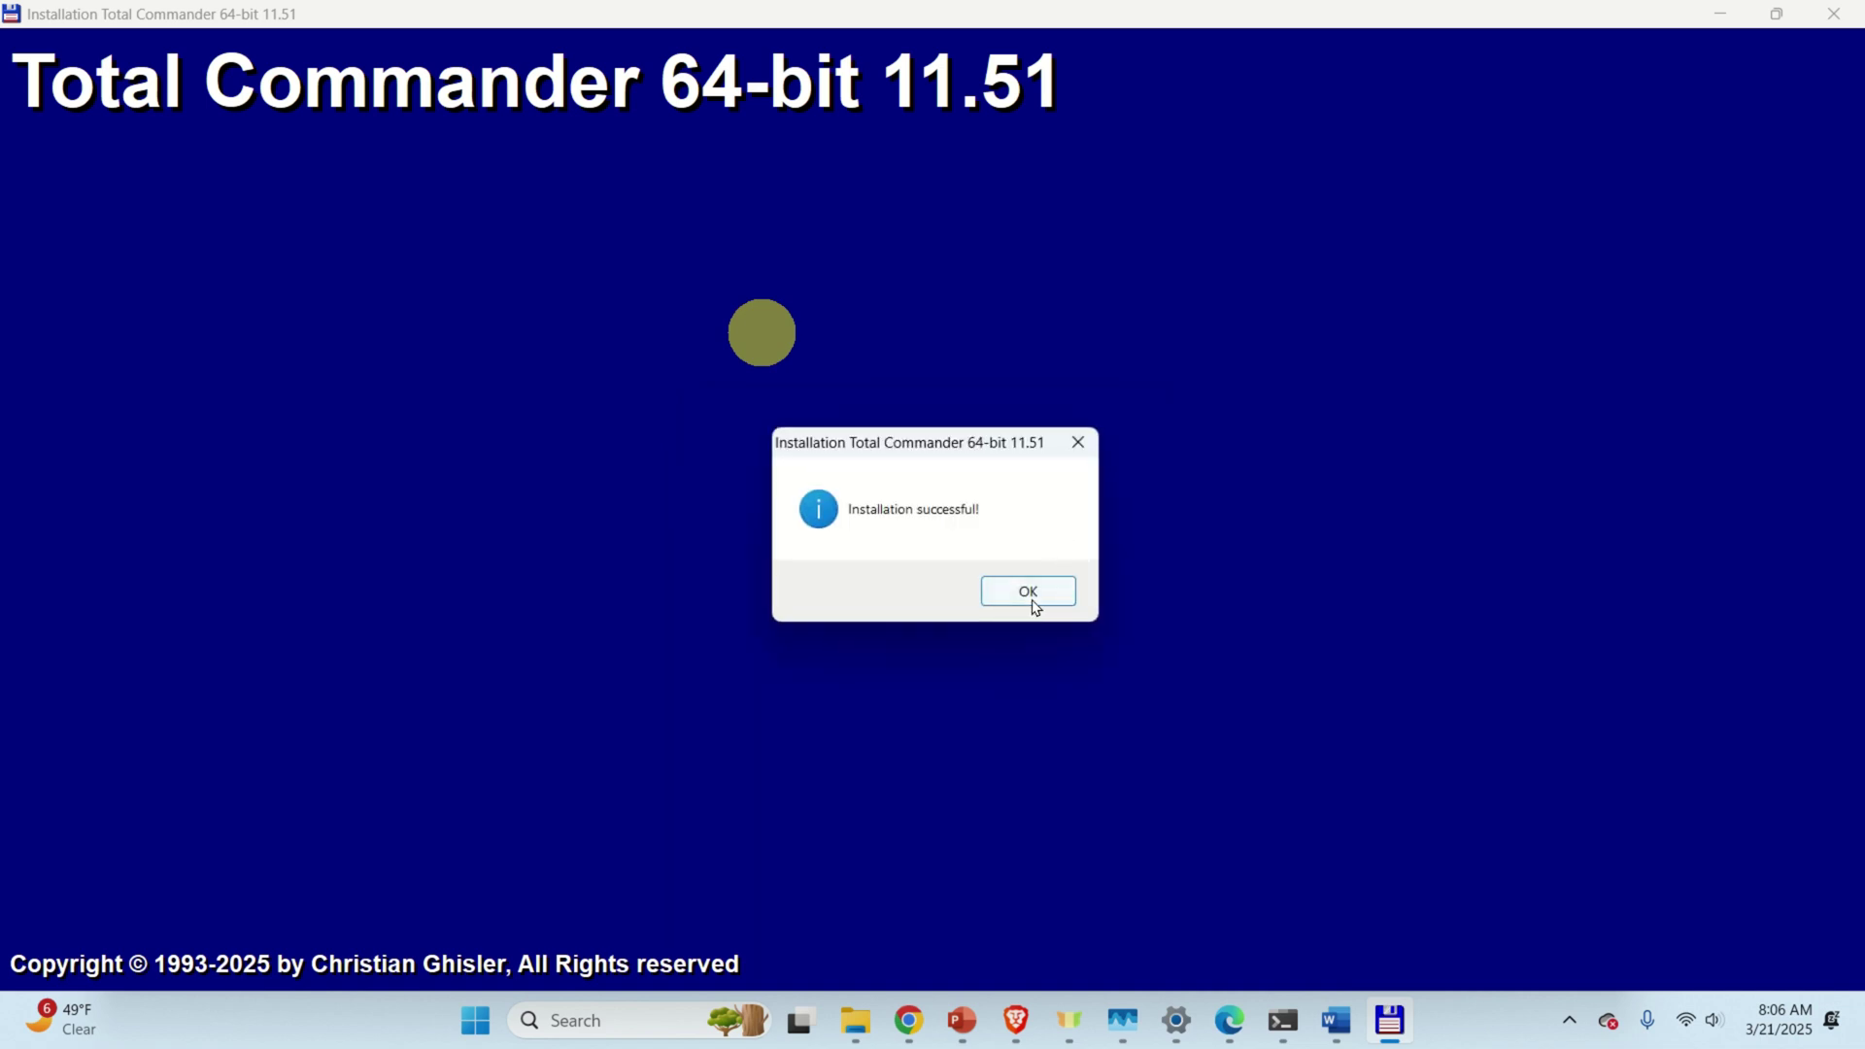
# Dismiss the install message, close the Downloads window, and launch Total Commander 64 bit from Start
pyautogui.click(1028, 592)
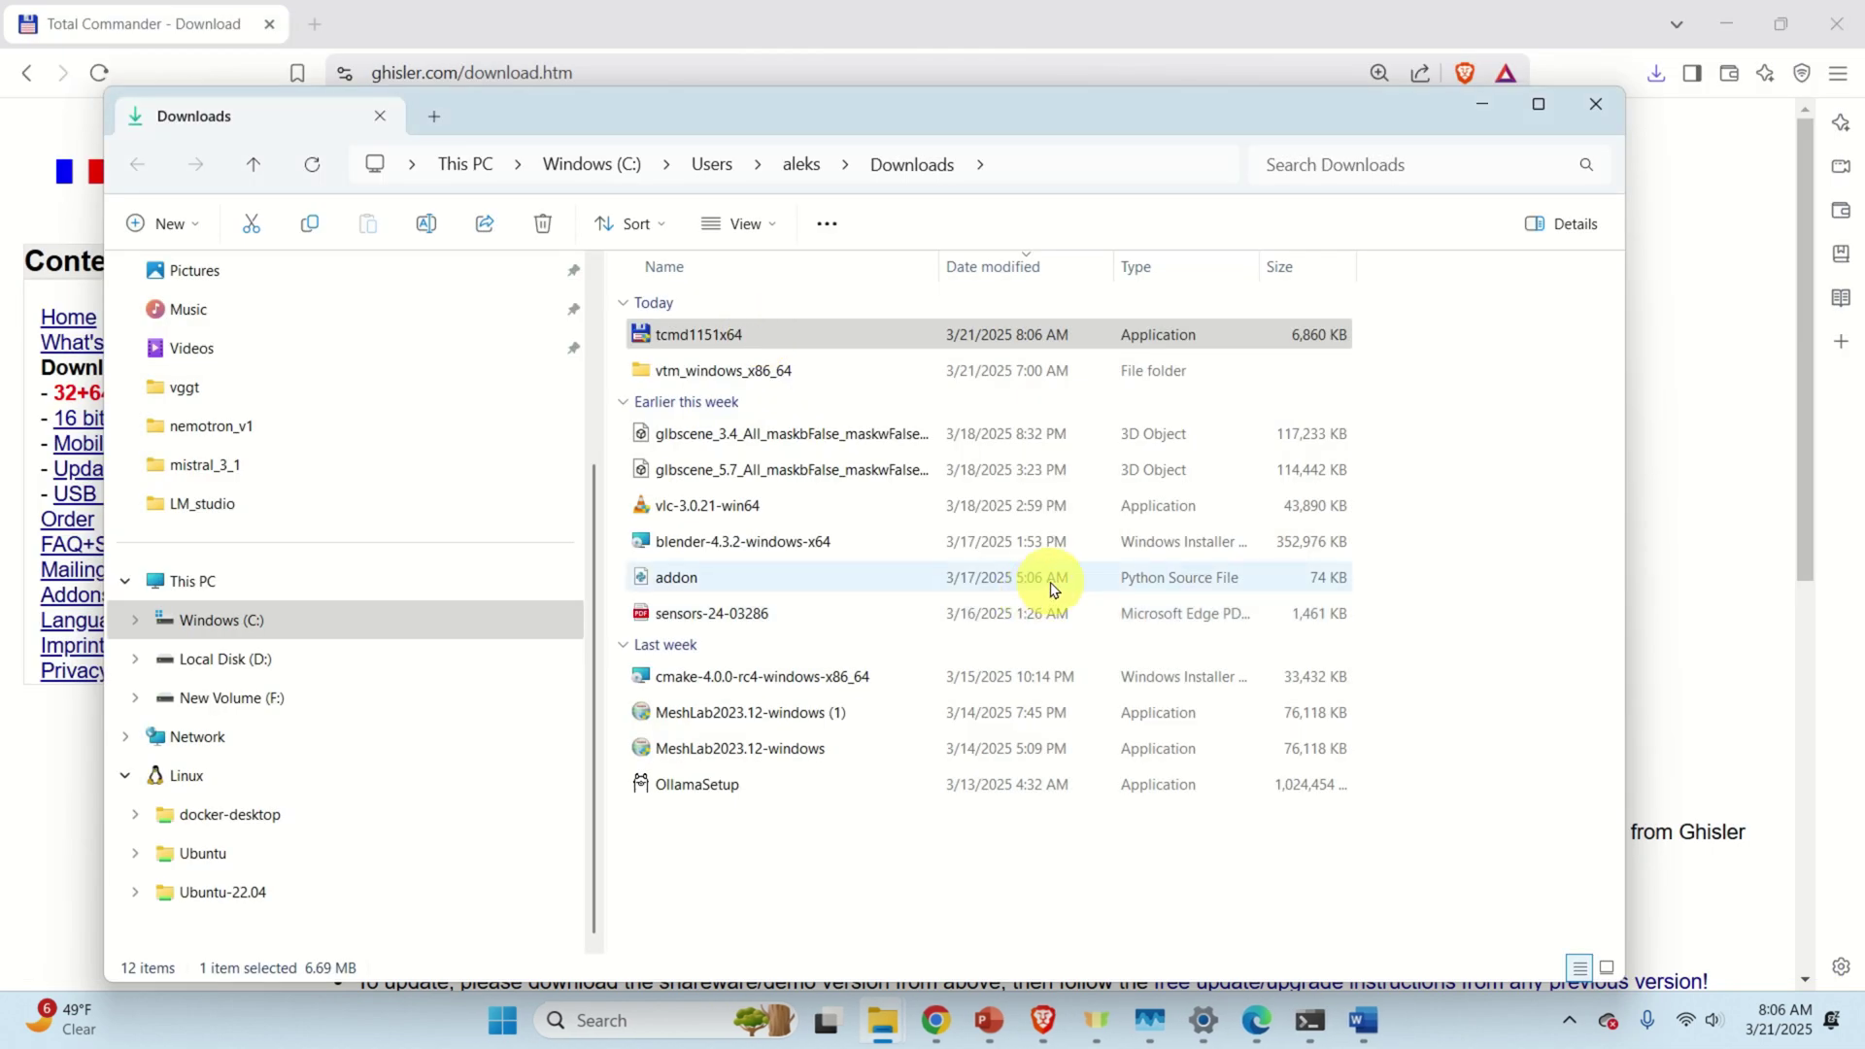
pyautogui.click(1483, 104)
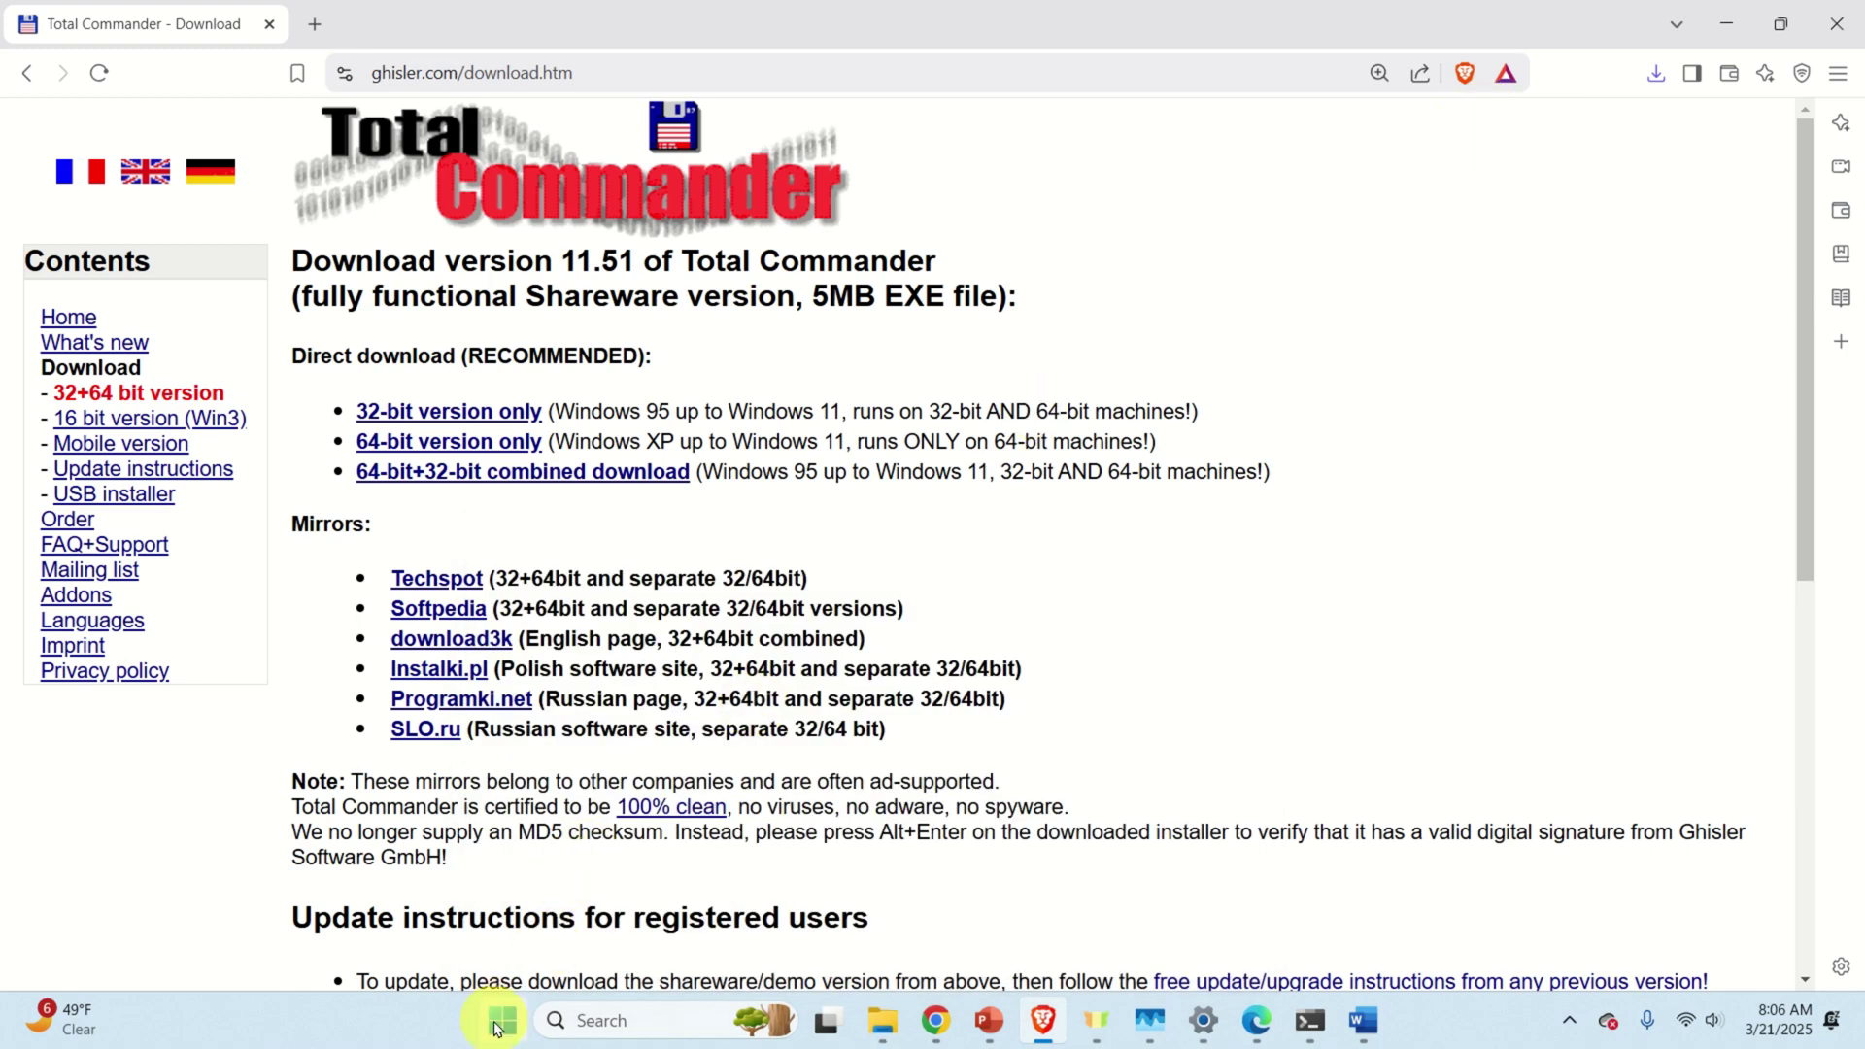
pyautogui.click(503, 1022)
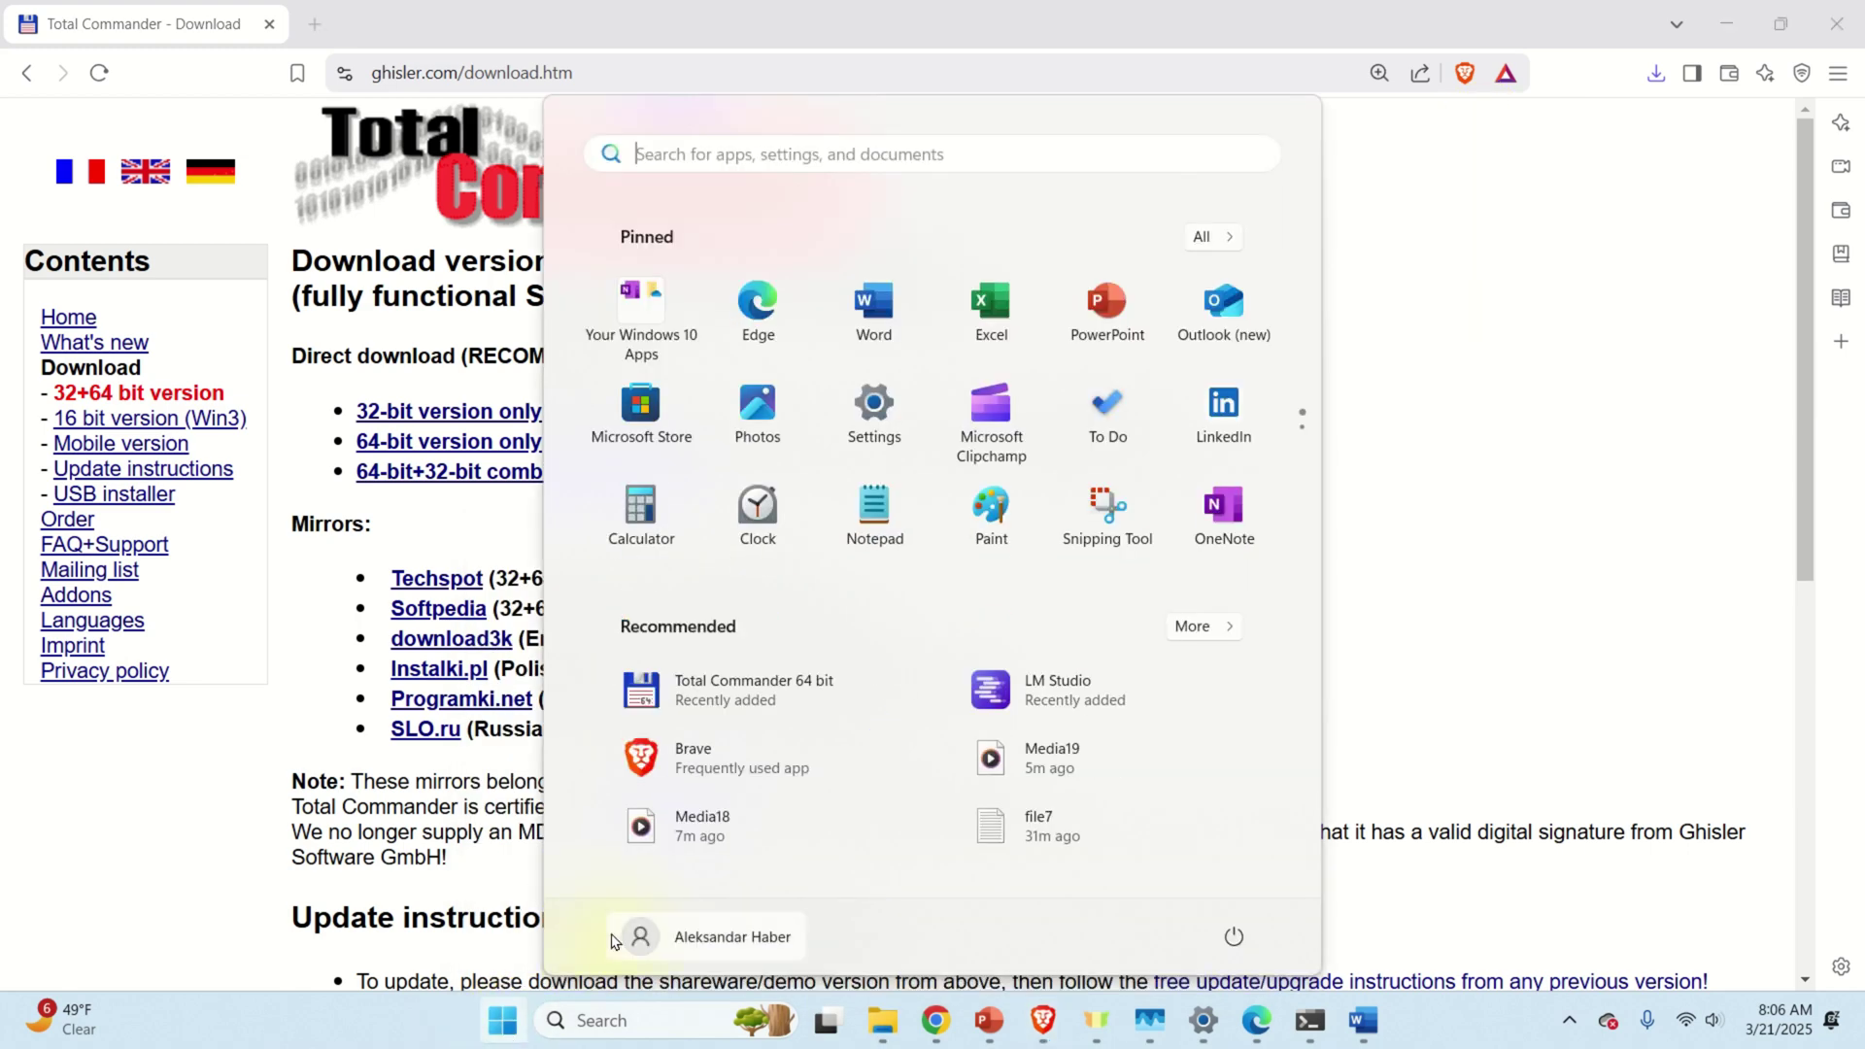
pyautogui.write('to')
pyautogui.click(1119, 347)
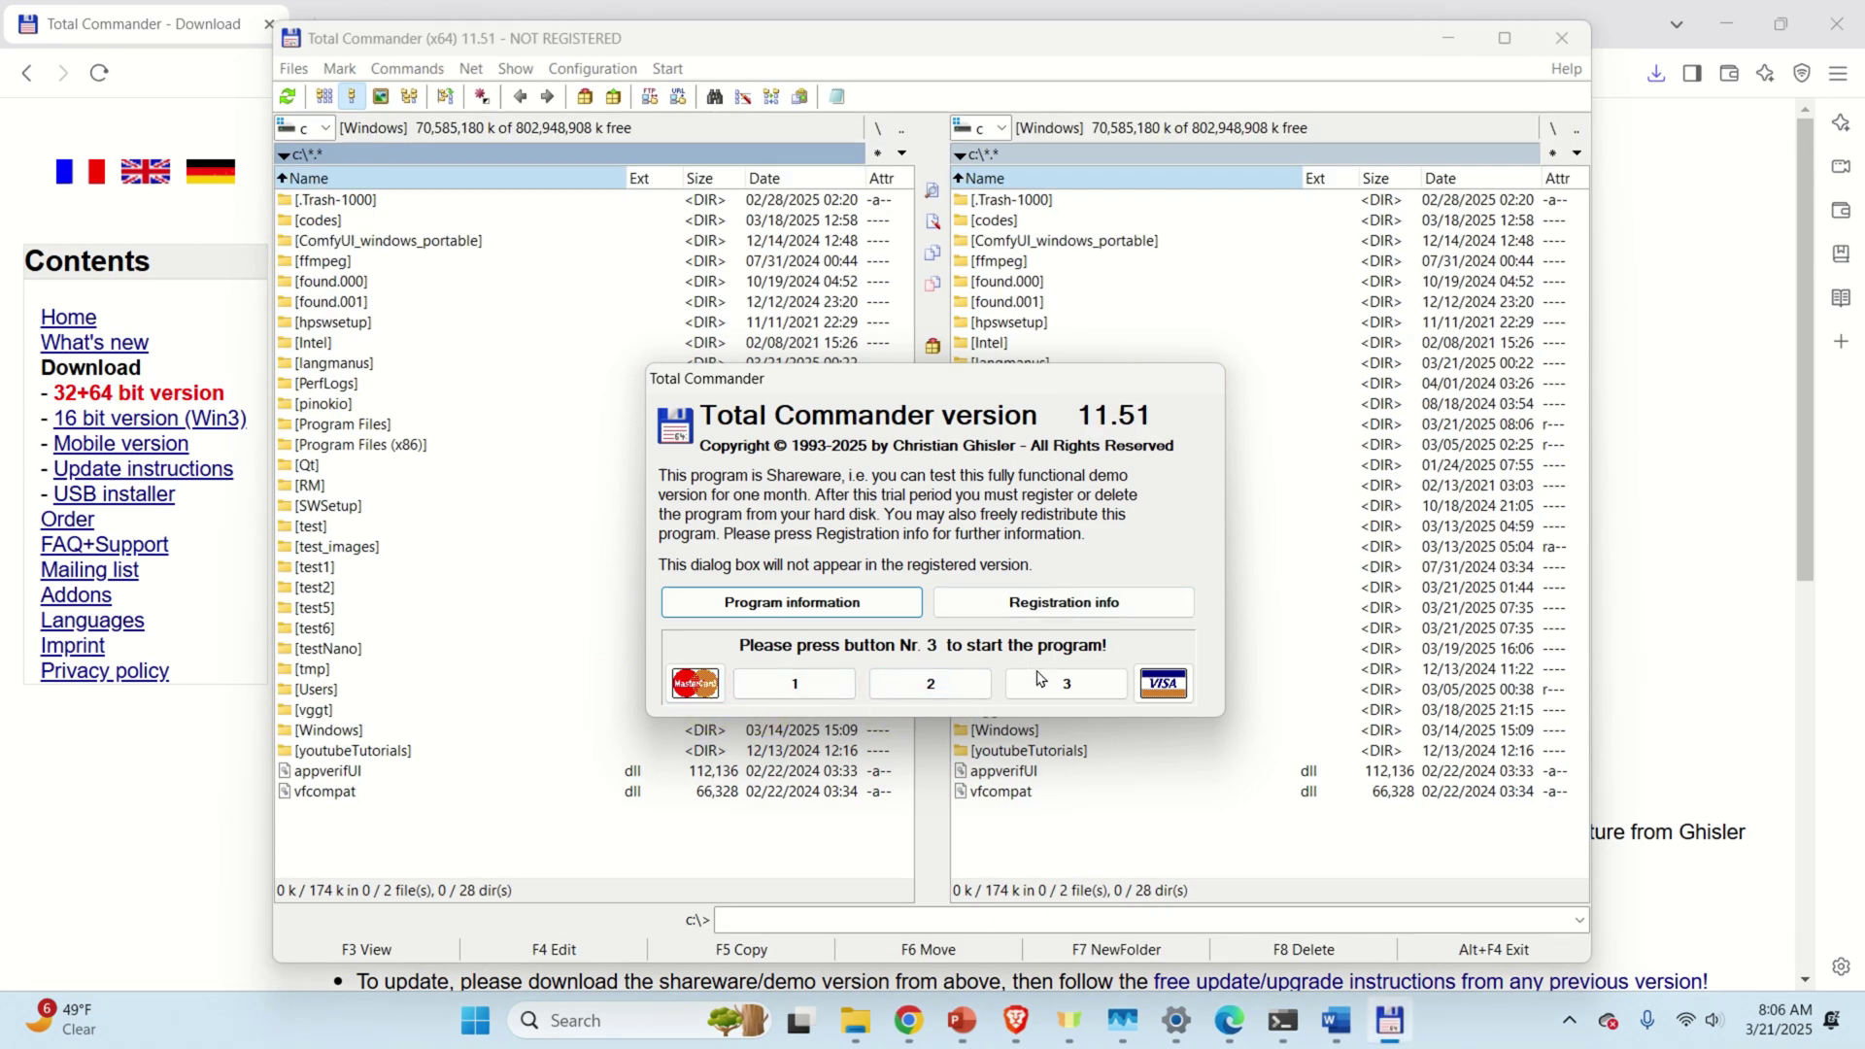
# Get past the trial reminder and layout settings, then set the icon library to wcmicon2.dll
pyautogui.click(1041, 680)
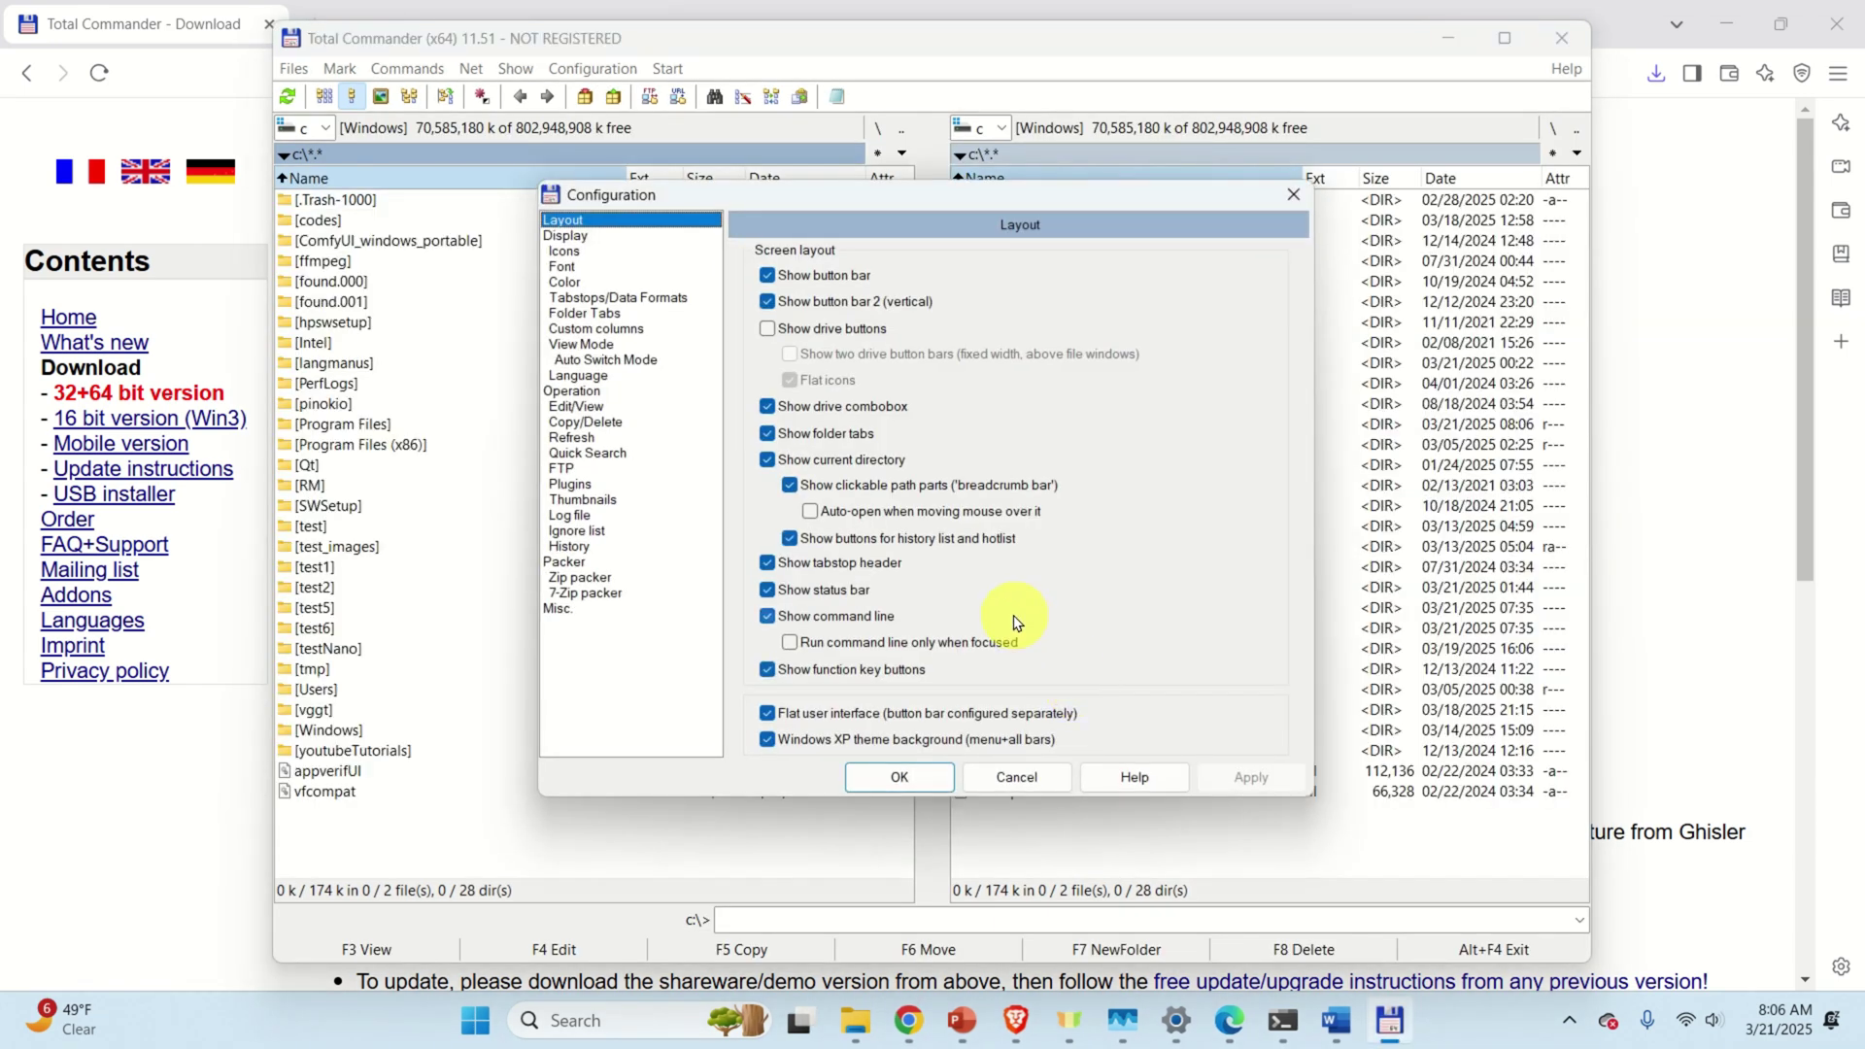
pyautogui.click(880, 778)
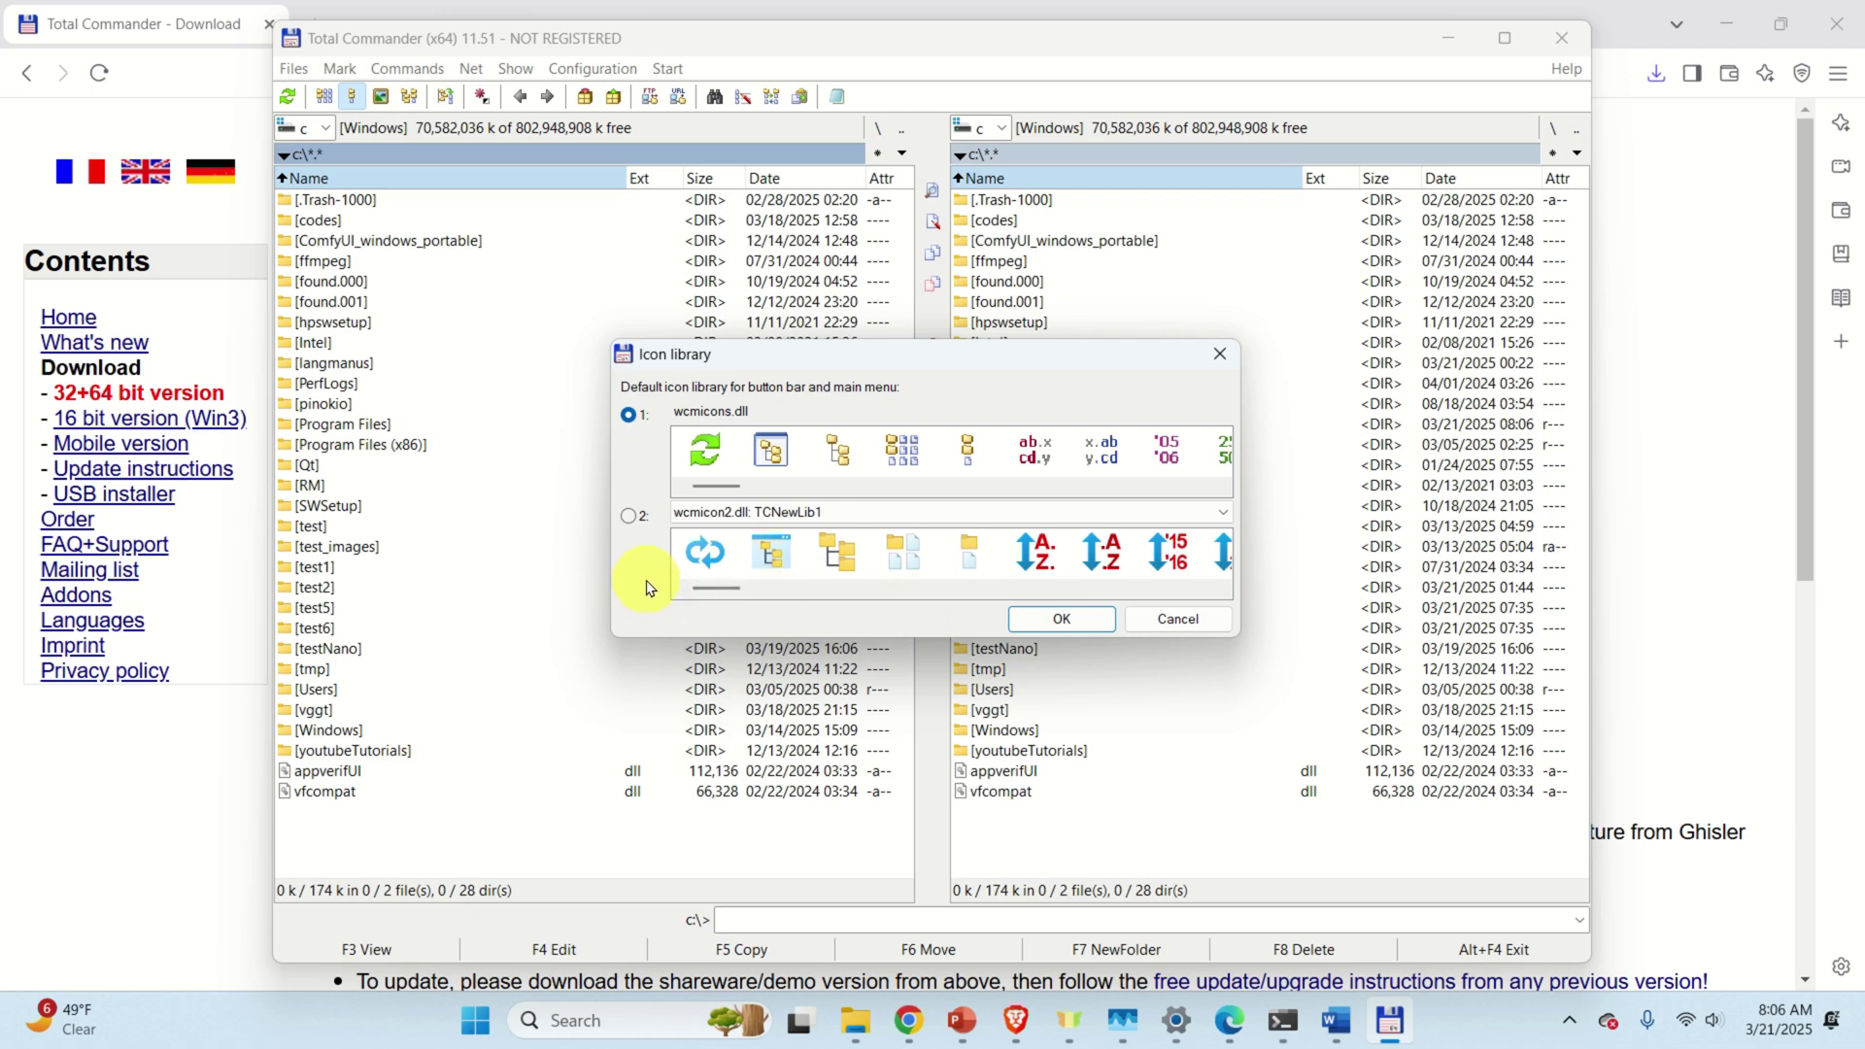
pyautogui.click(628, 522)
pyautogui.moveTo(726, 594)
pyautogui.mouseDown()
pyautogui.moveTo(770, 591)
pyautogui.moveTo(699, 590)
pyautogui.mouseUp()
pyautogui.click(1062, 618)
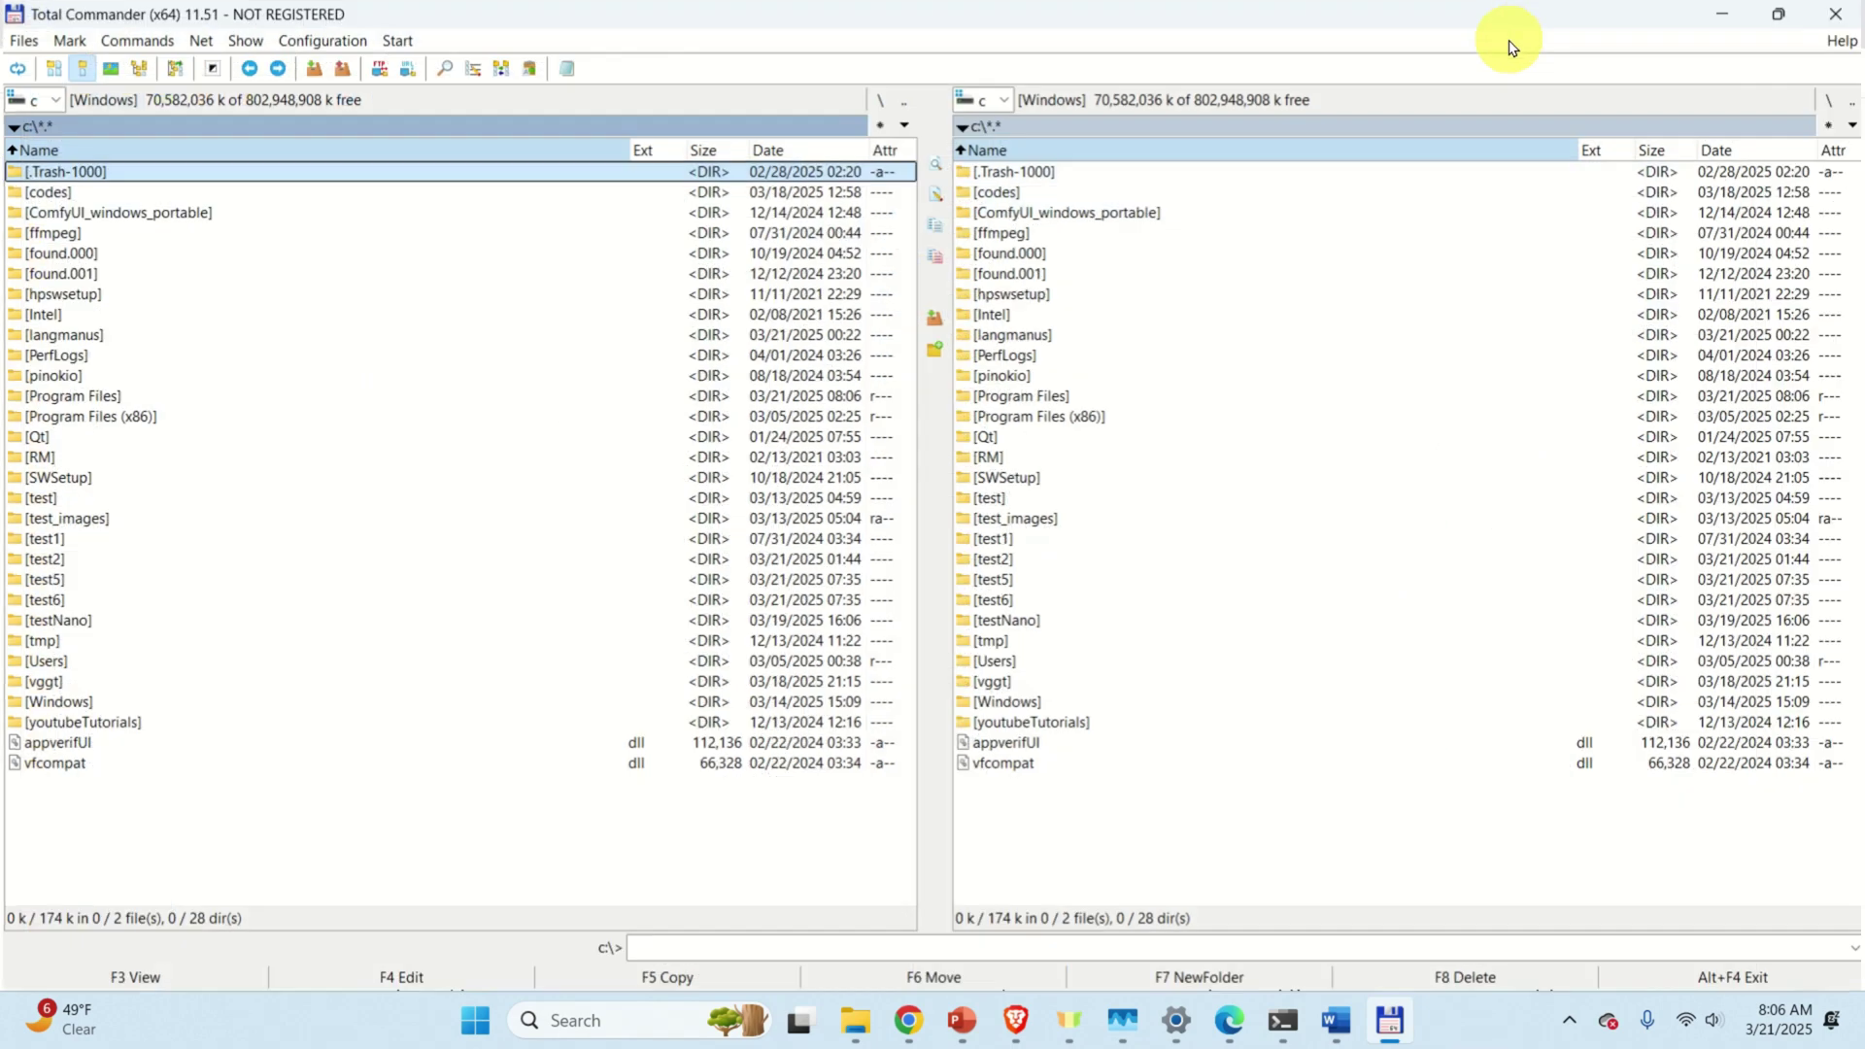
# Maximize the window and set the file list font to Segoe UI size 12
pyautogui.click(1504, 38)
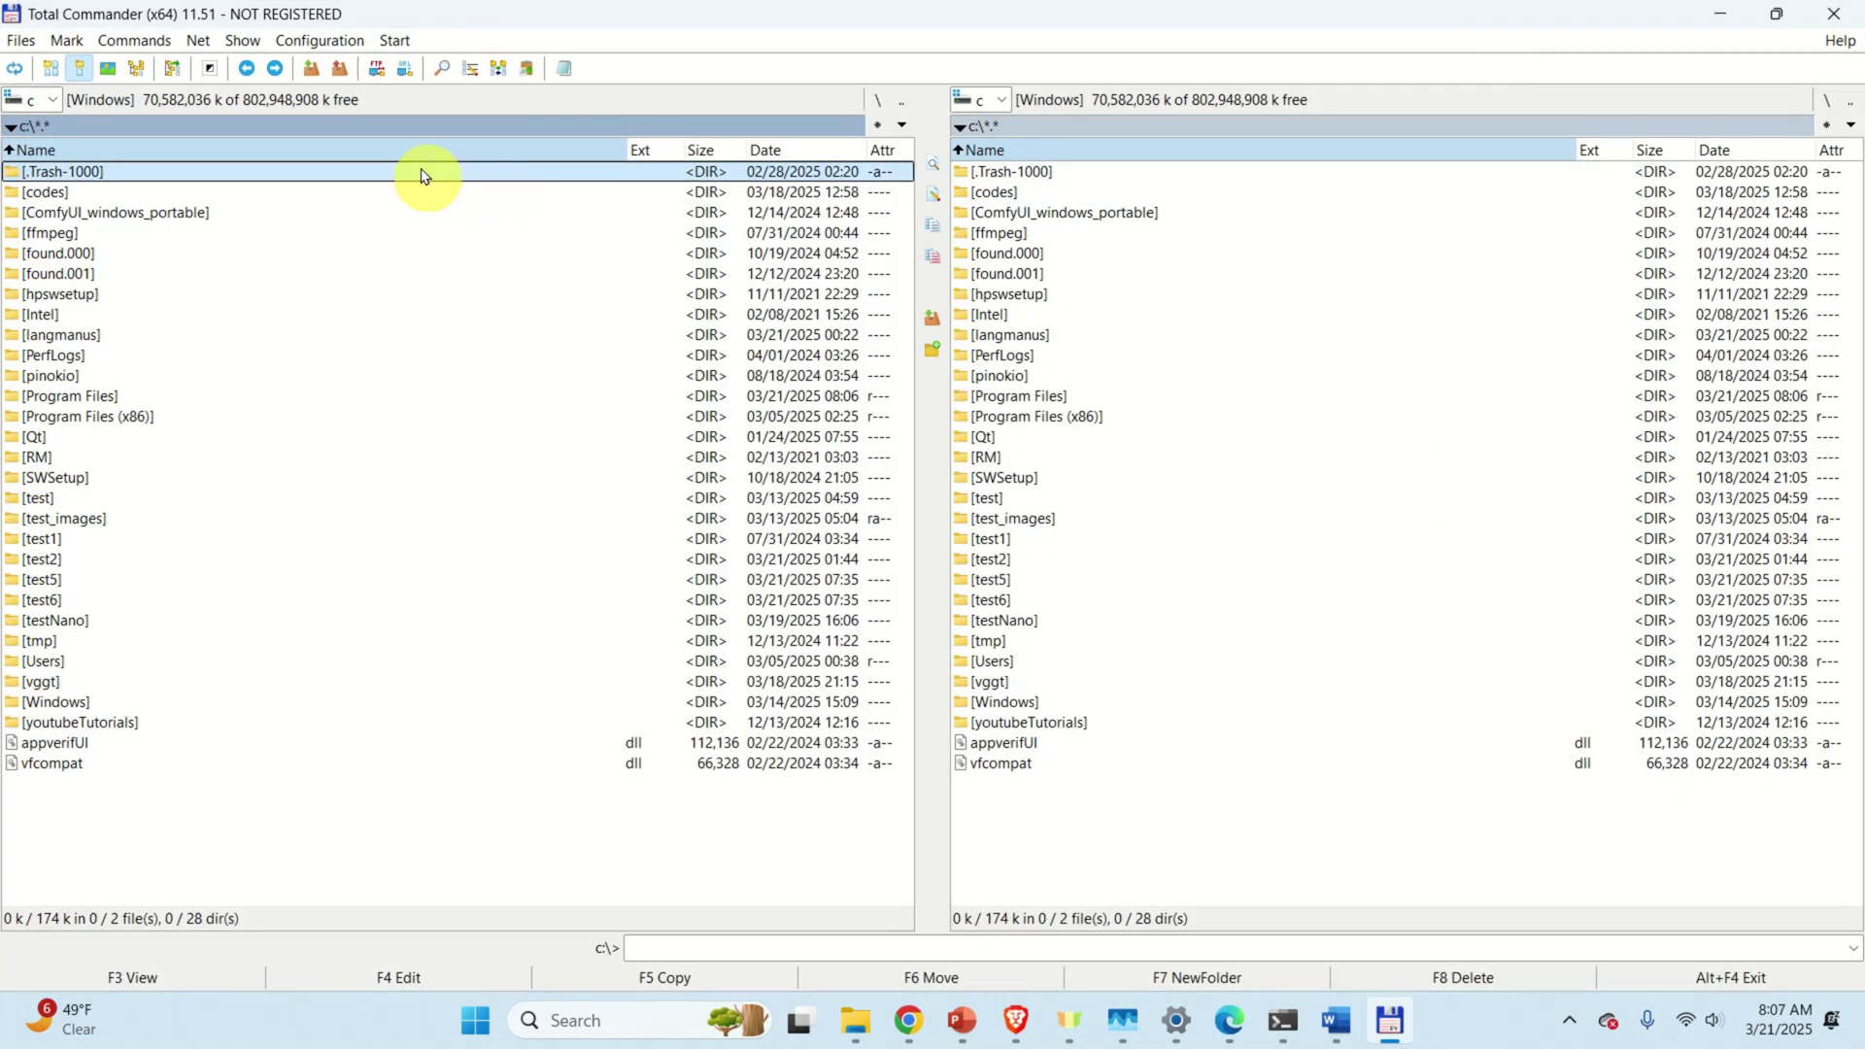
pyautogui.click(342, 43)
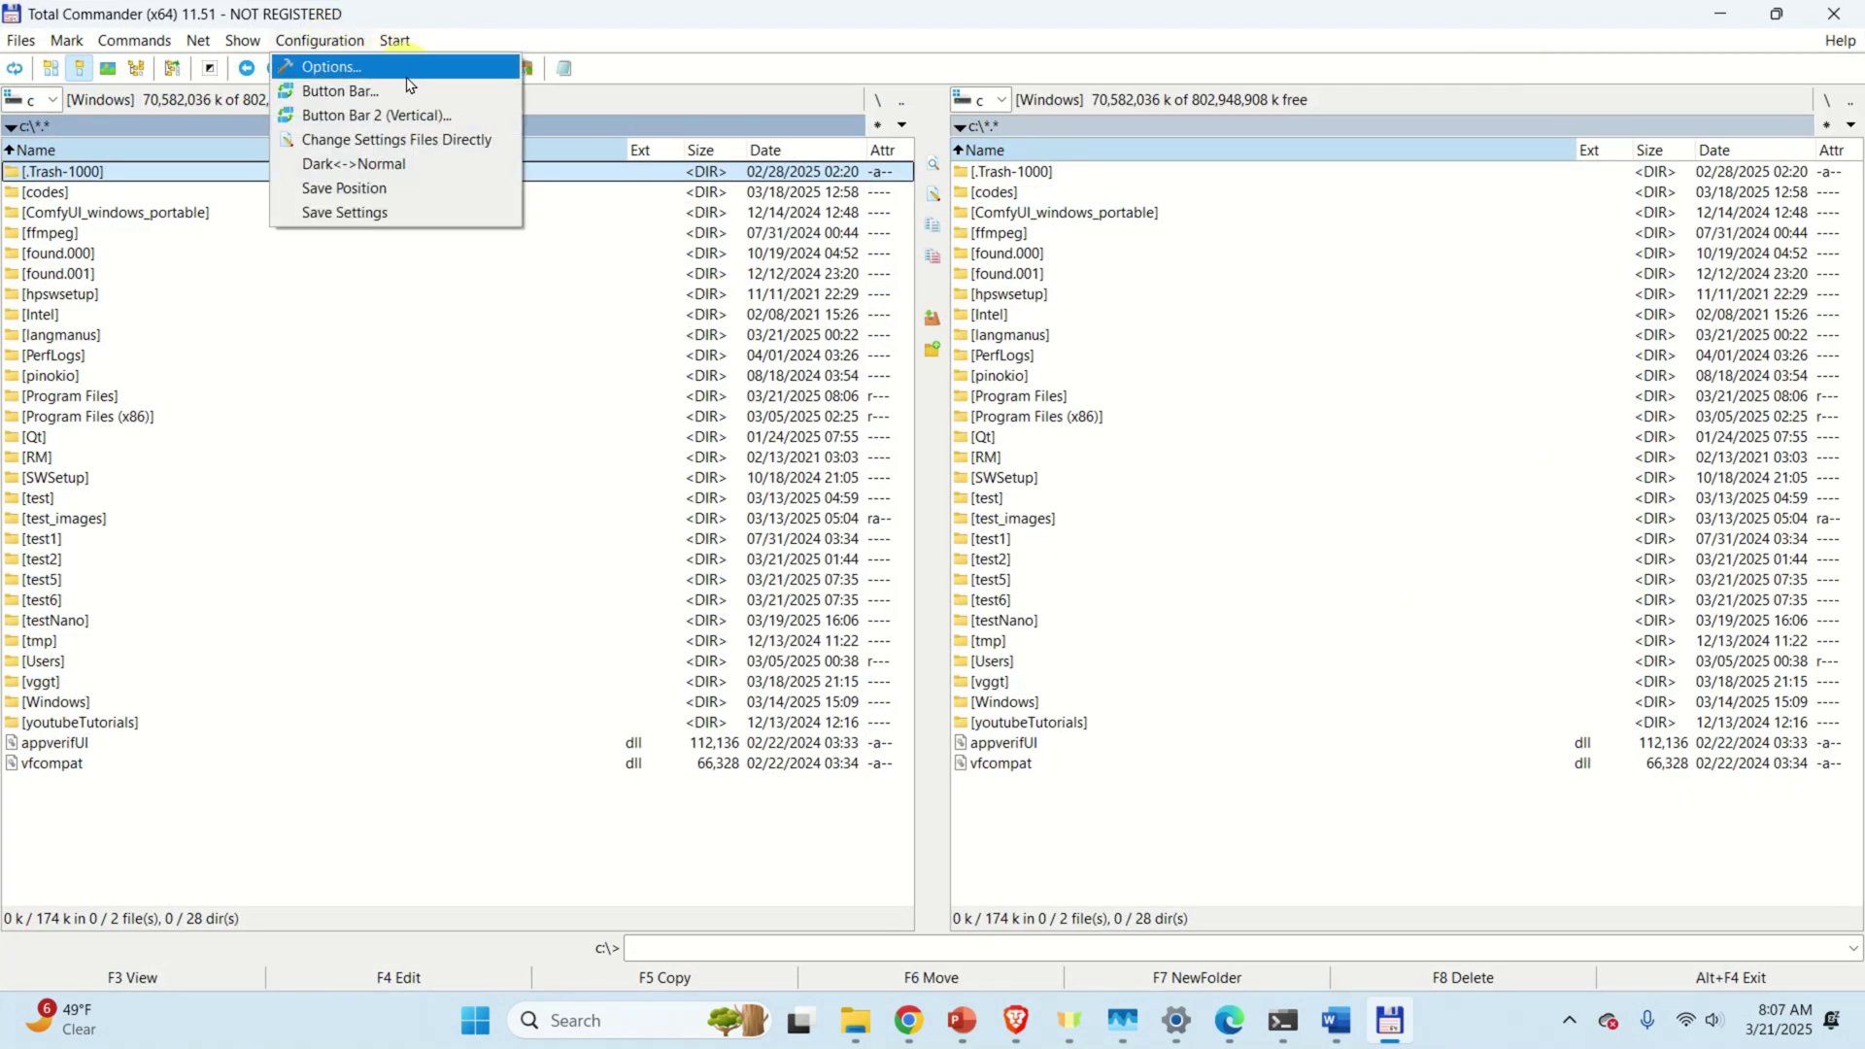
pyautogui.click(409, 76)
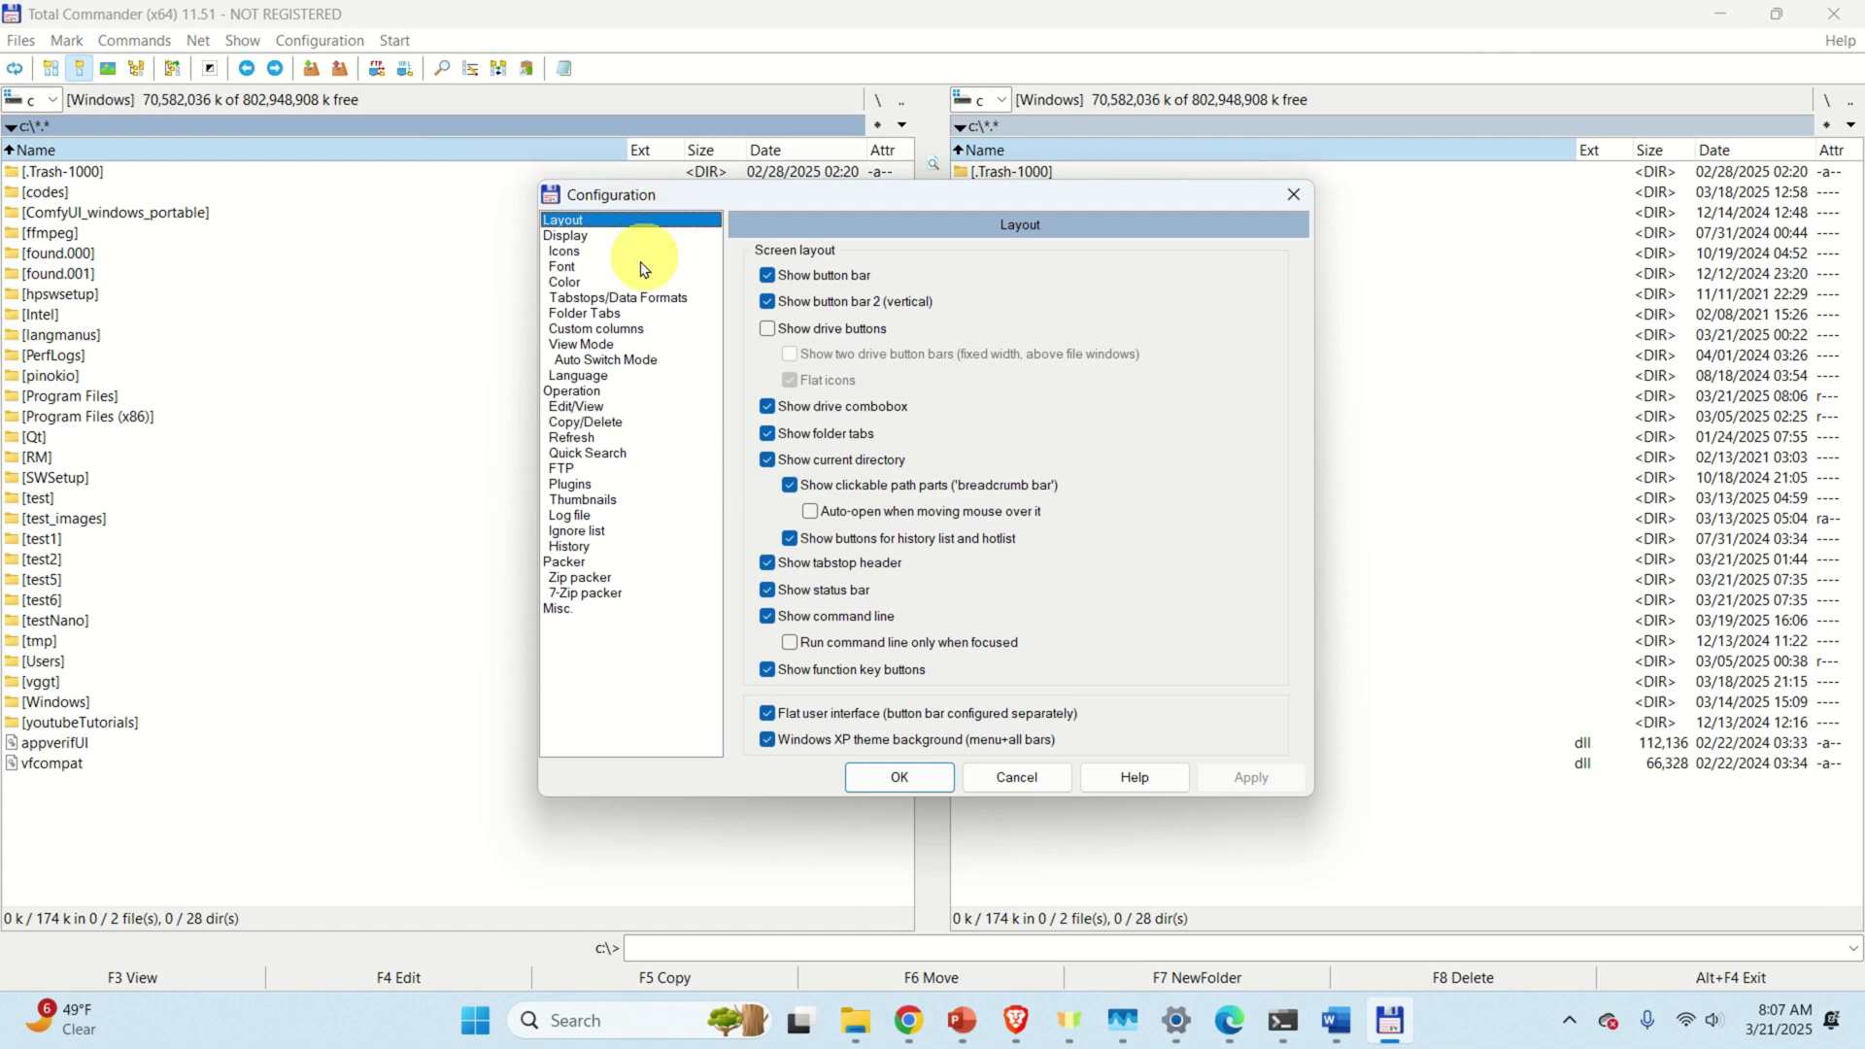
pyautogui.click(604, 272)
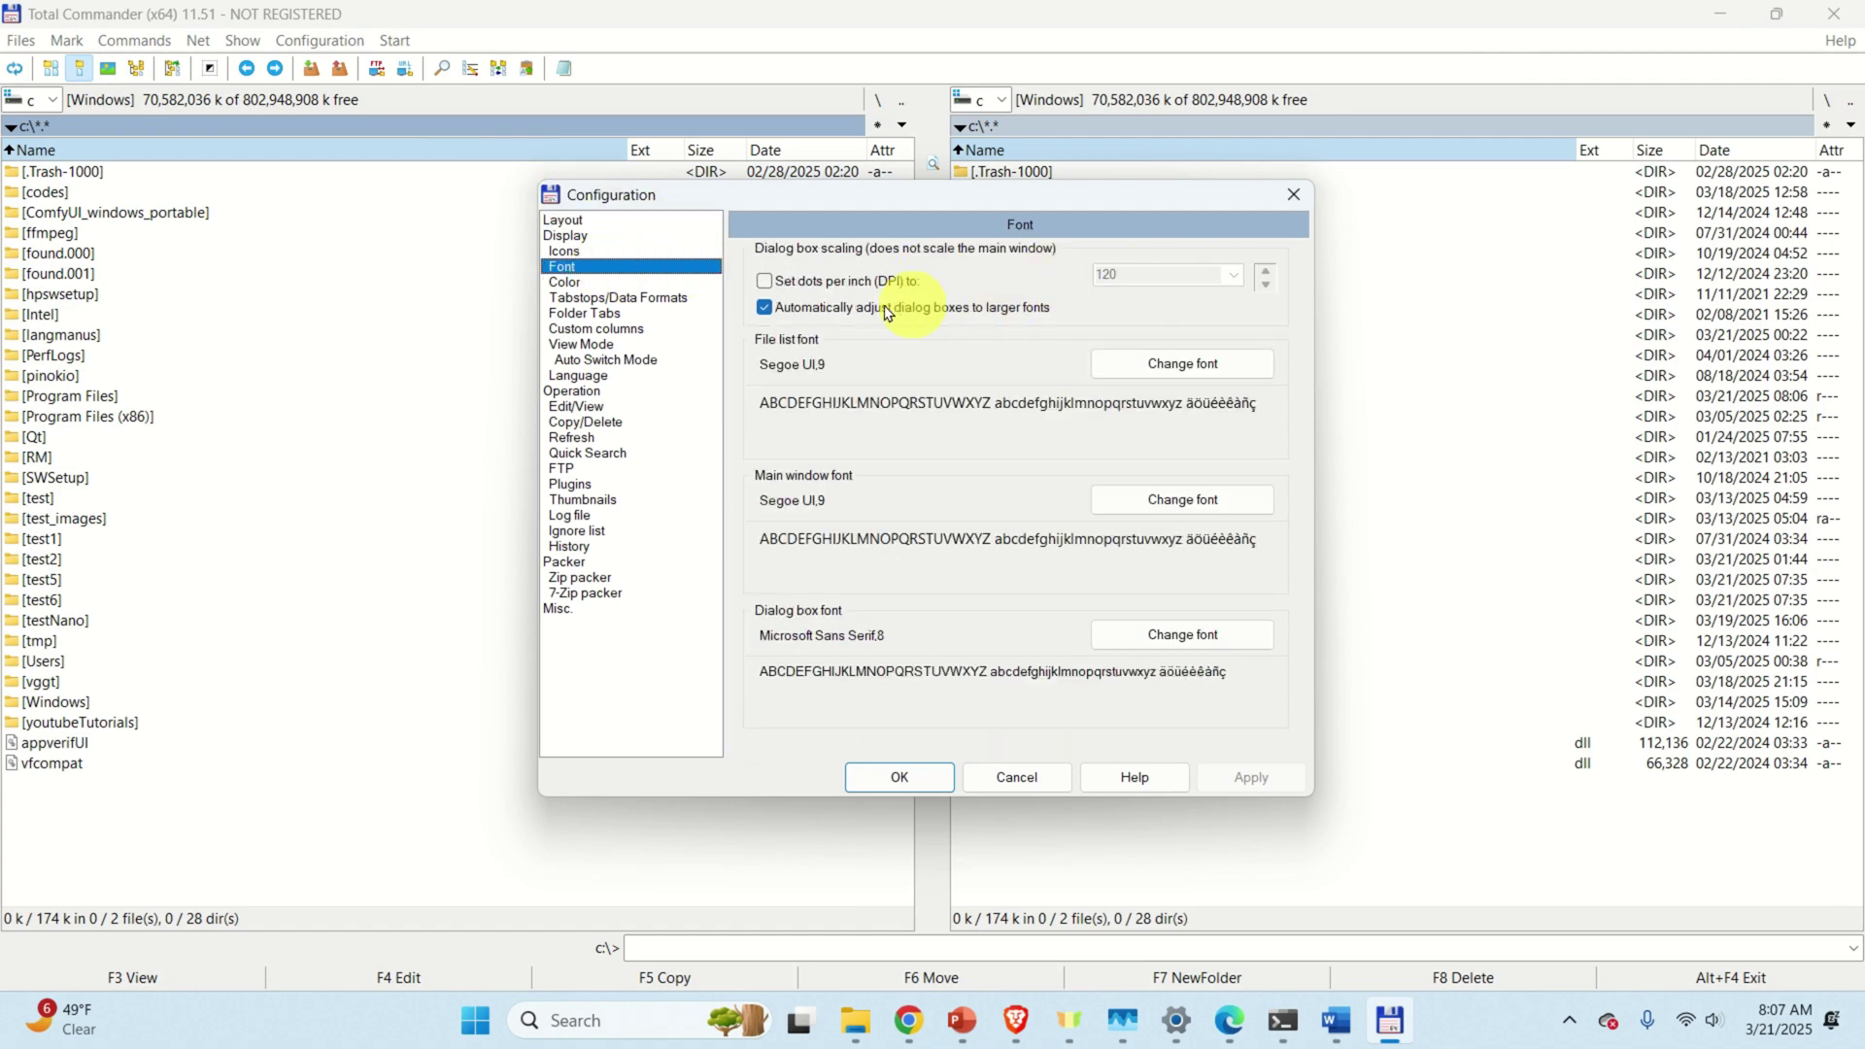
pyautogui.click(1212, 369)
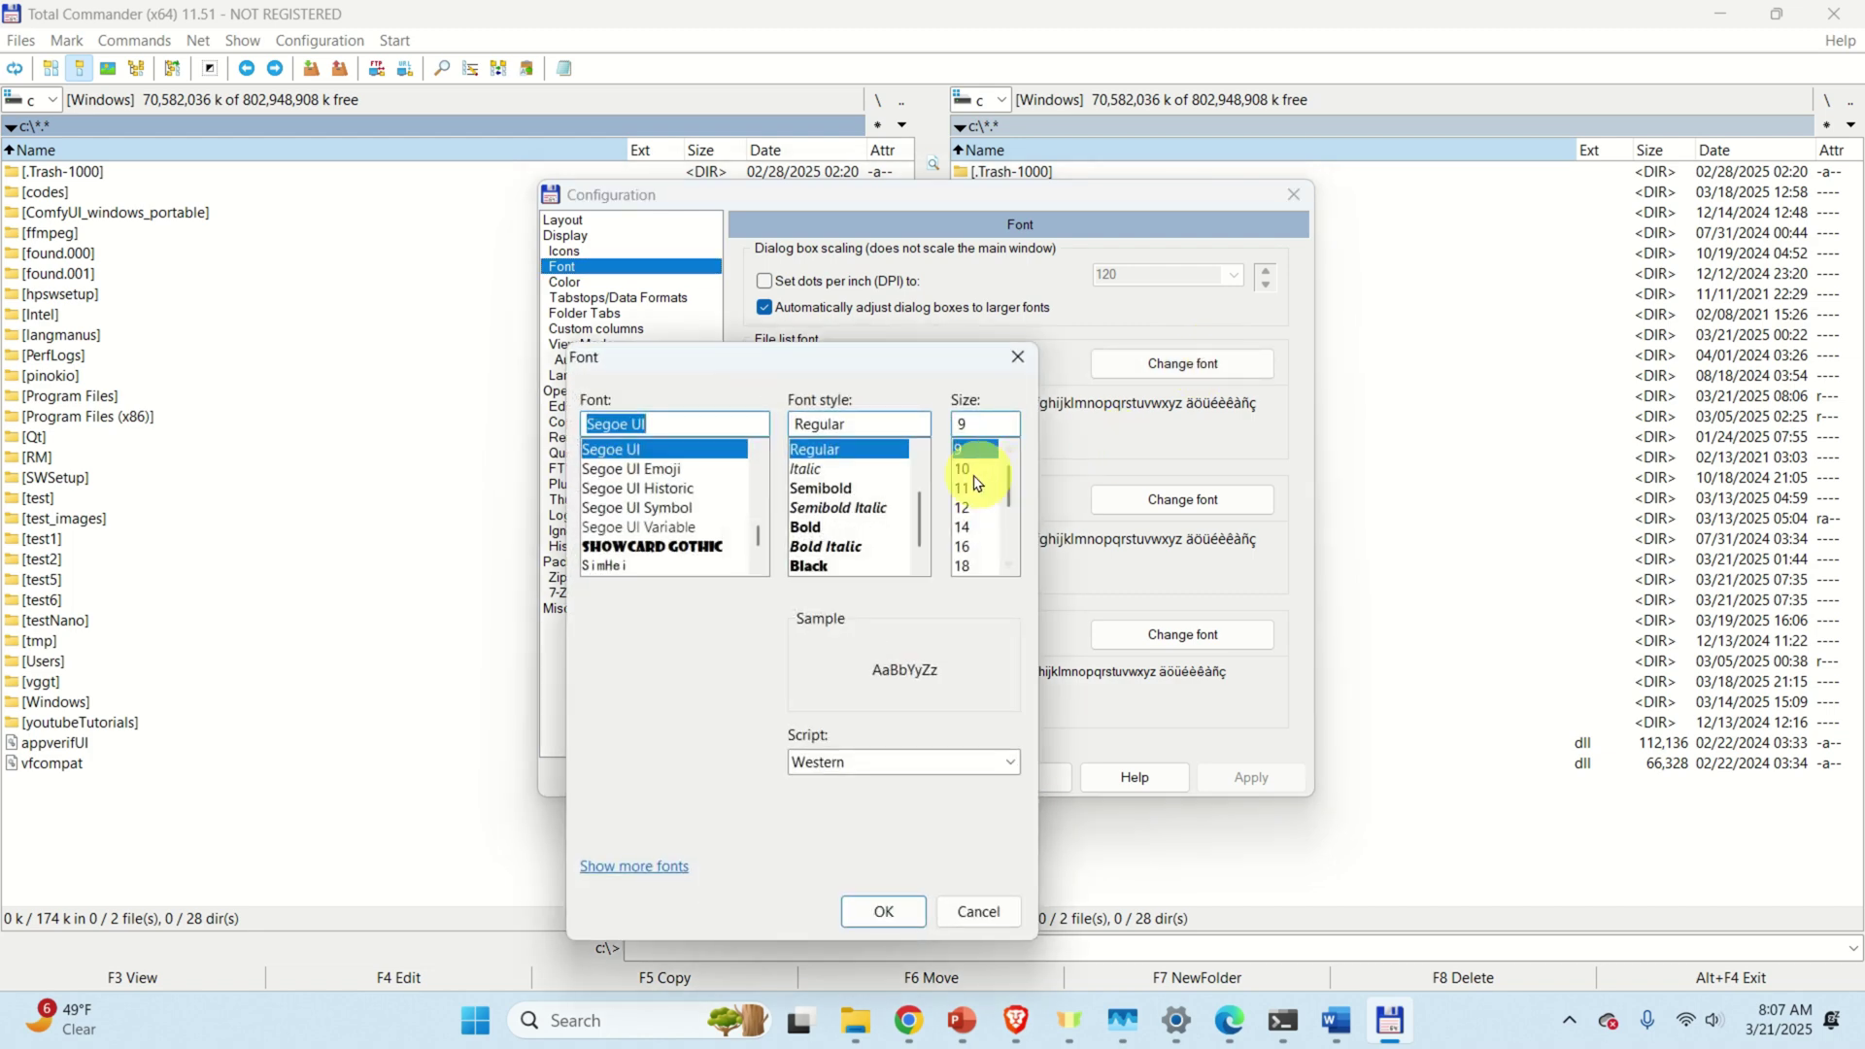
pyautogui.click(977, 507)
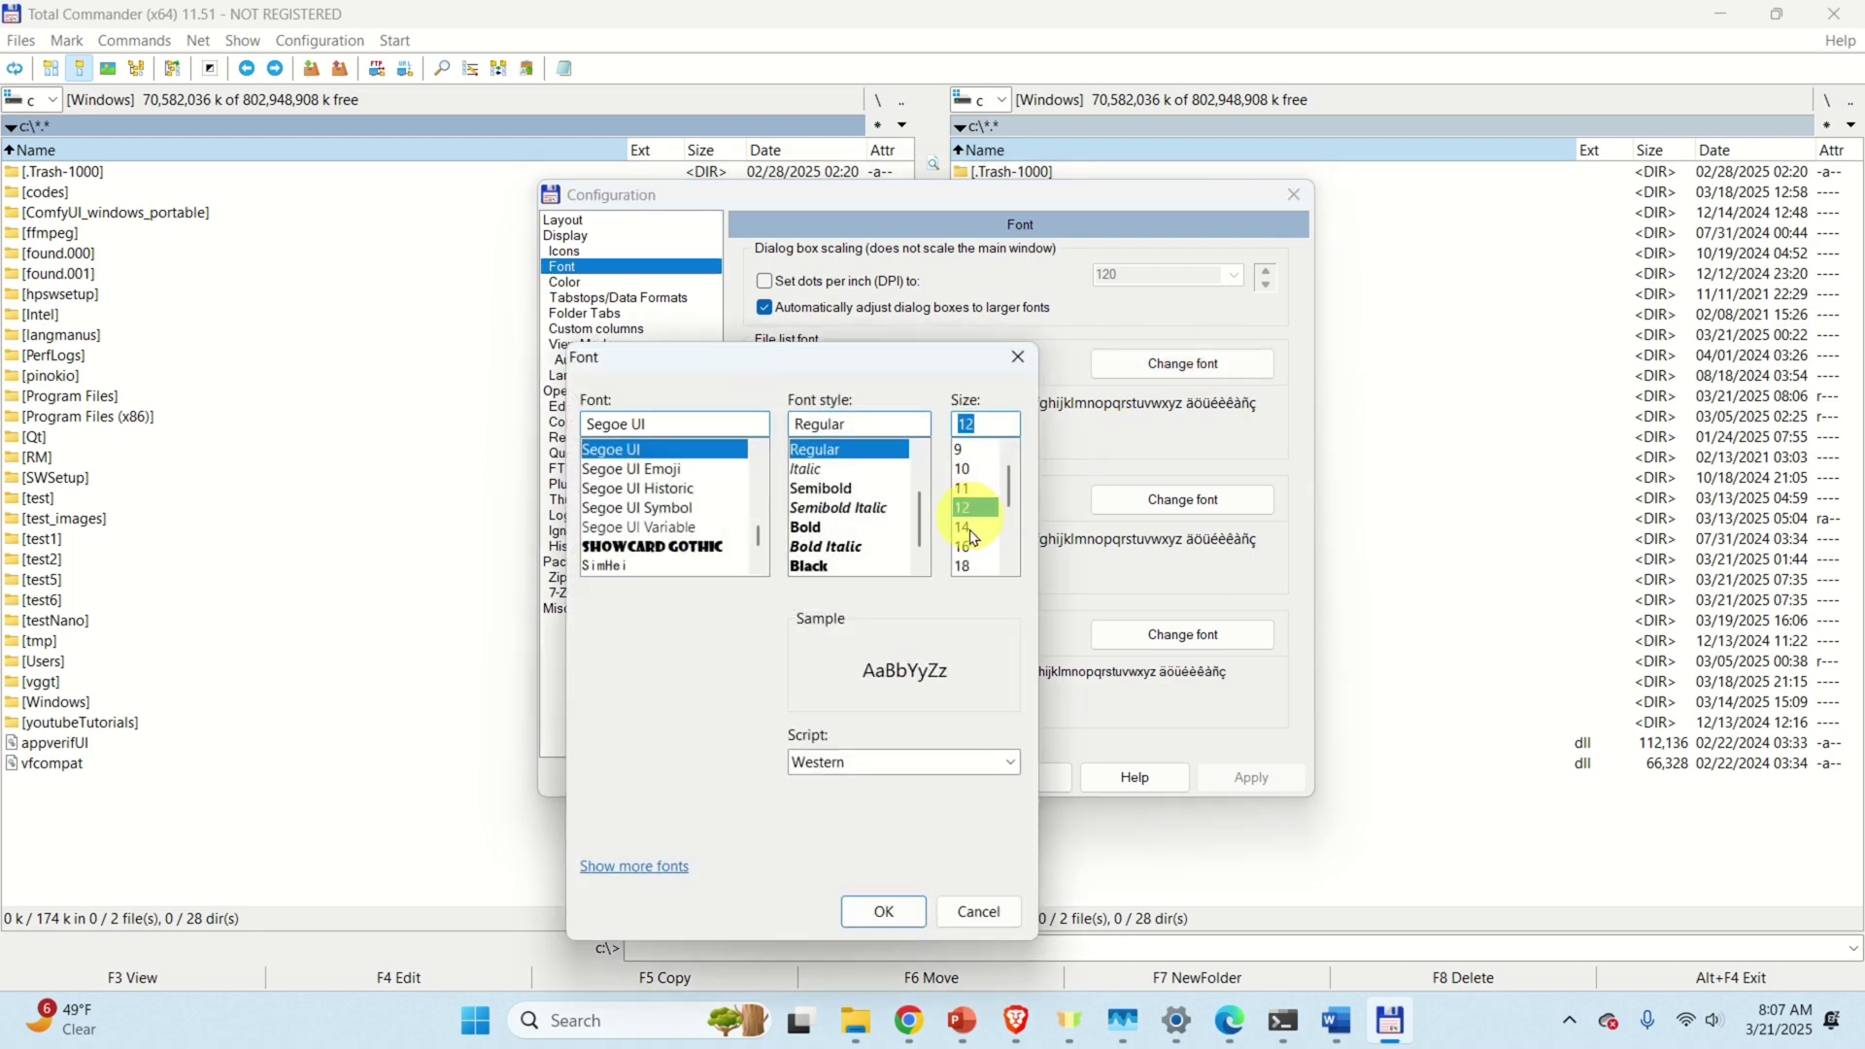
pyautogui.click(889, 910)
pyautogui.click(1238, 777)
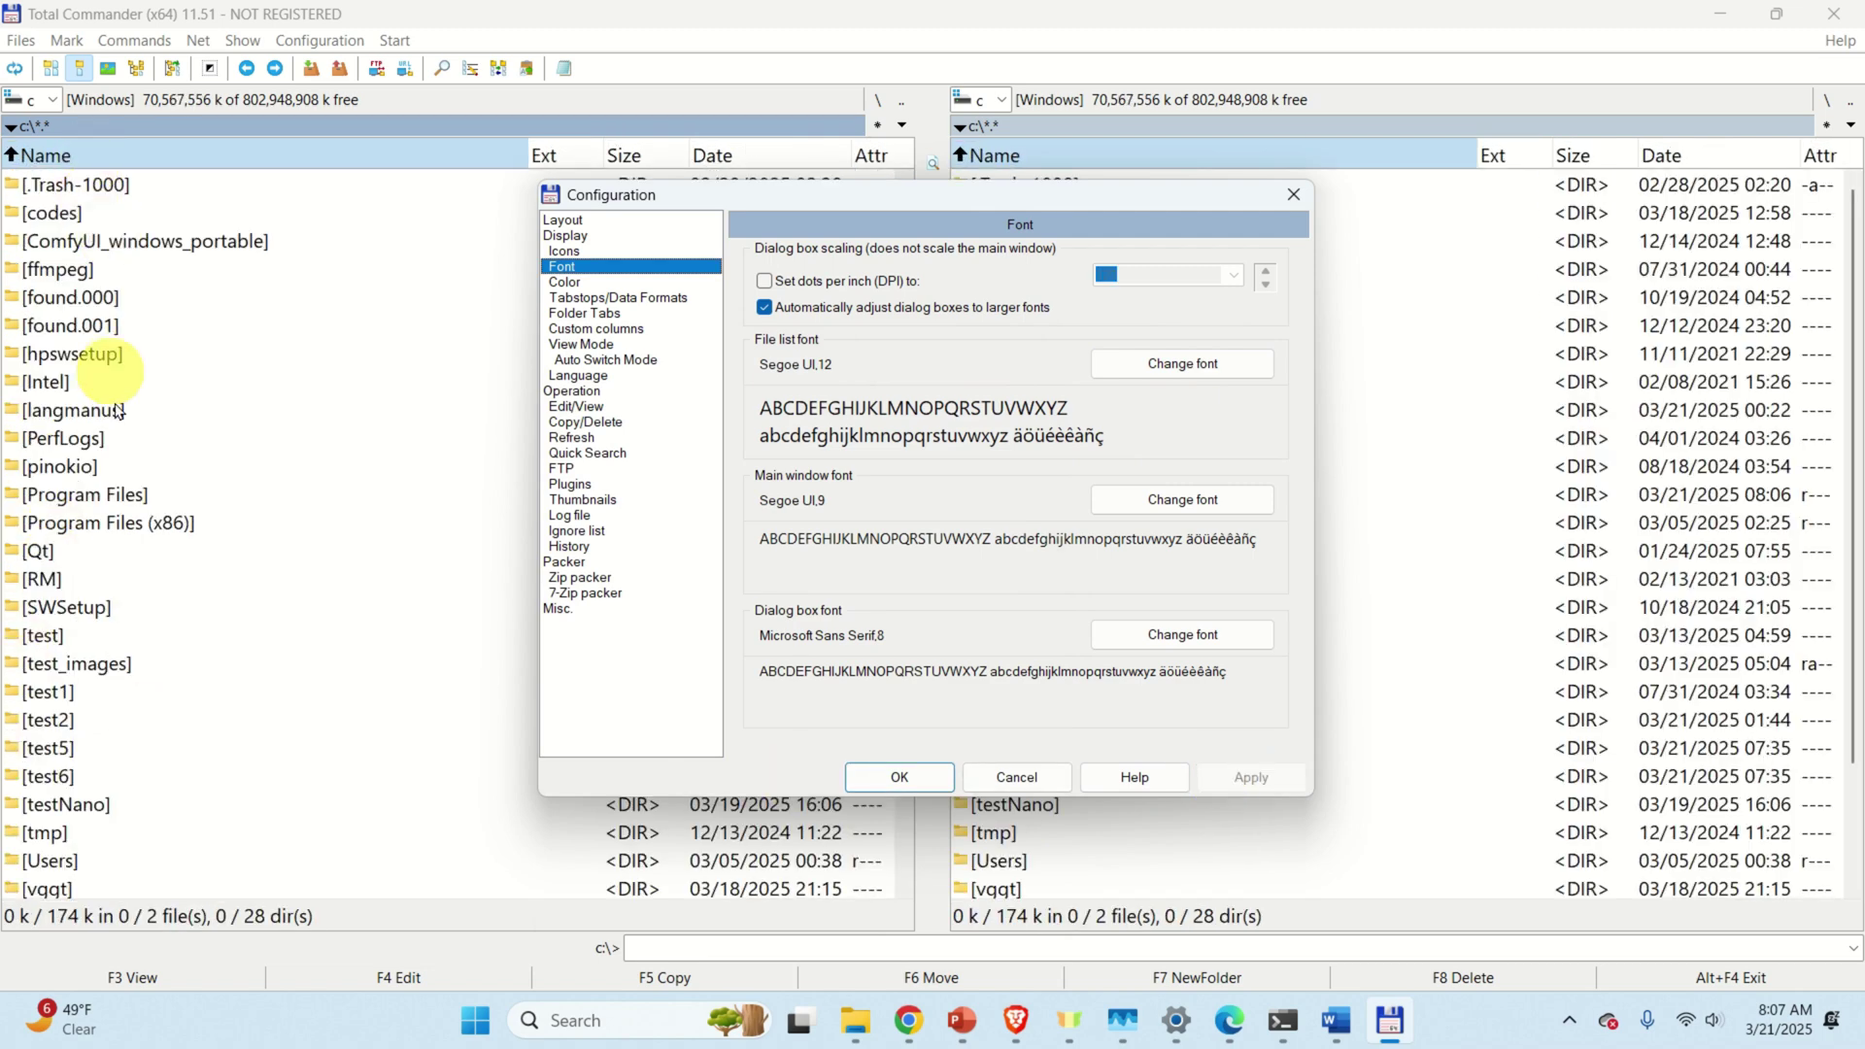
# Enable custom dialog DPI, trying 175 before settling on 150, and close Configuration
pyautogui.click(763, 280)
pyautogui.click(1232, 276)
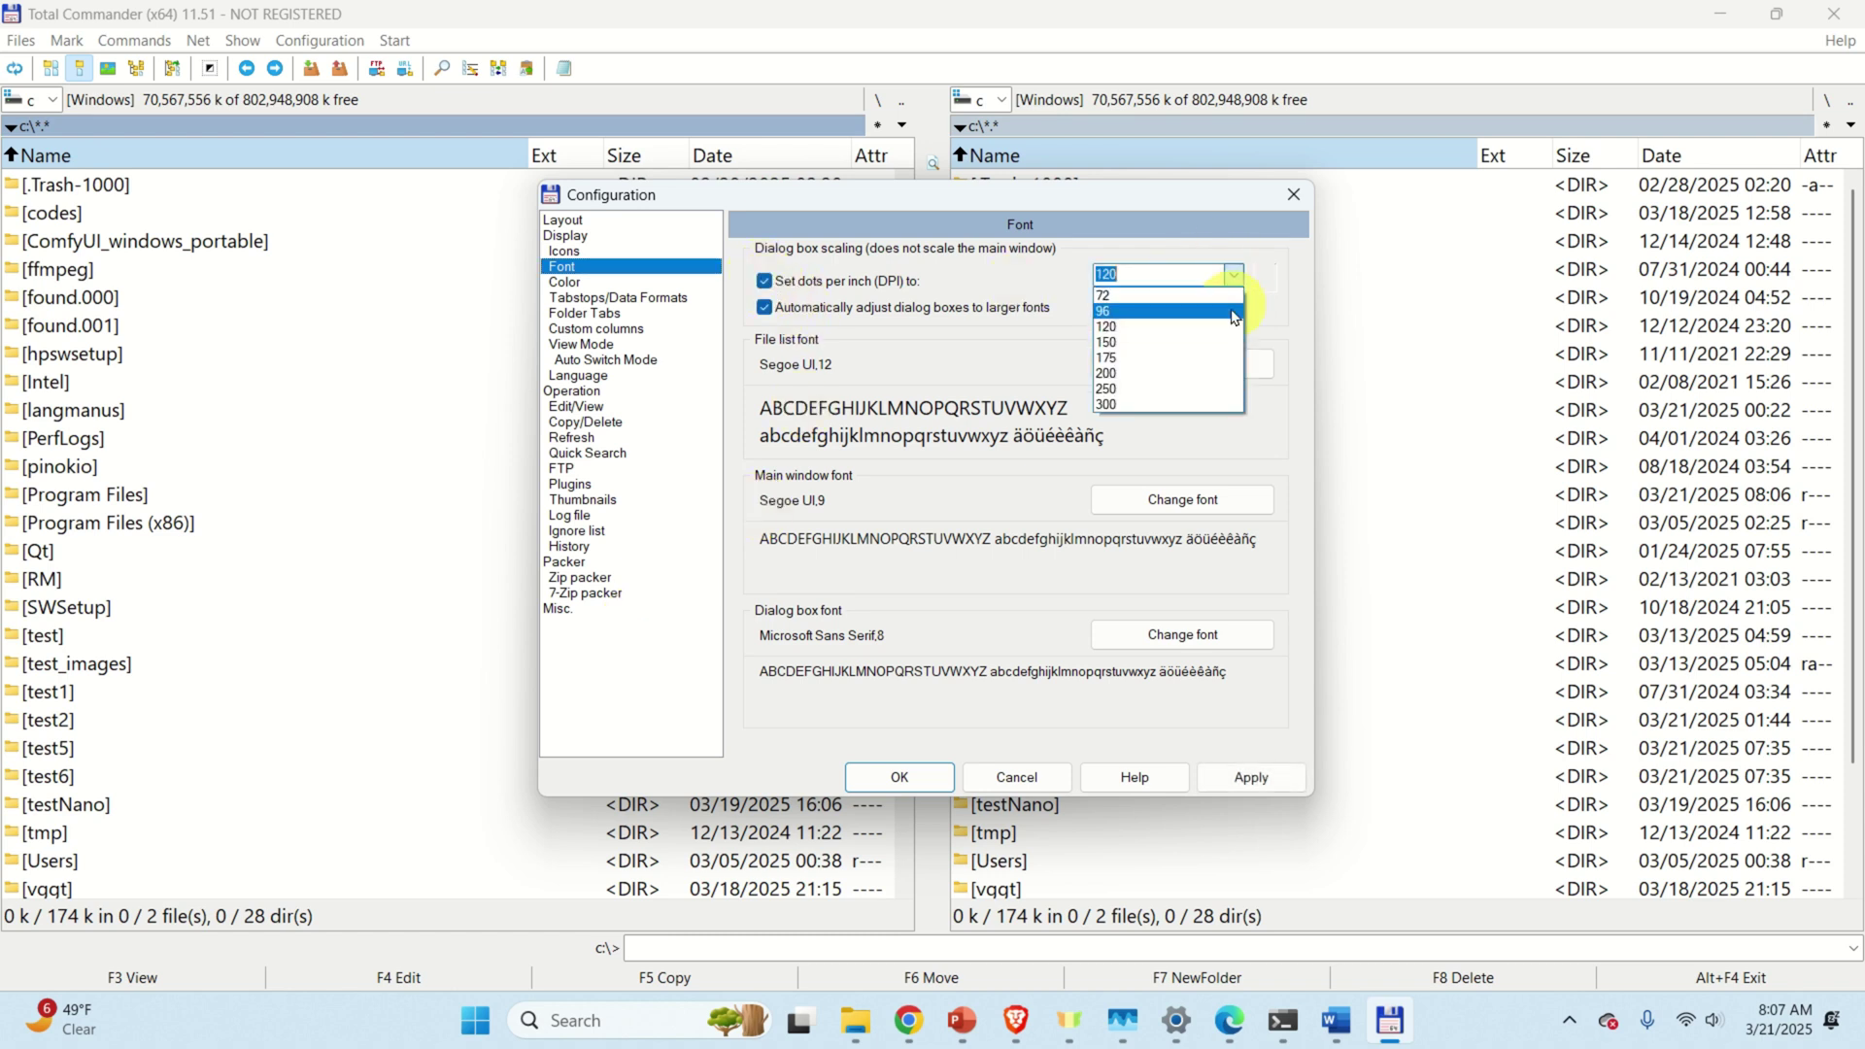
pyautogui.click(1171, 358)
pyautogui.click(1248, 780)
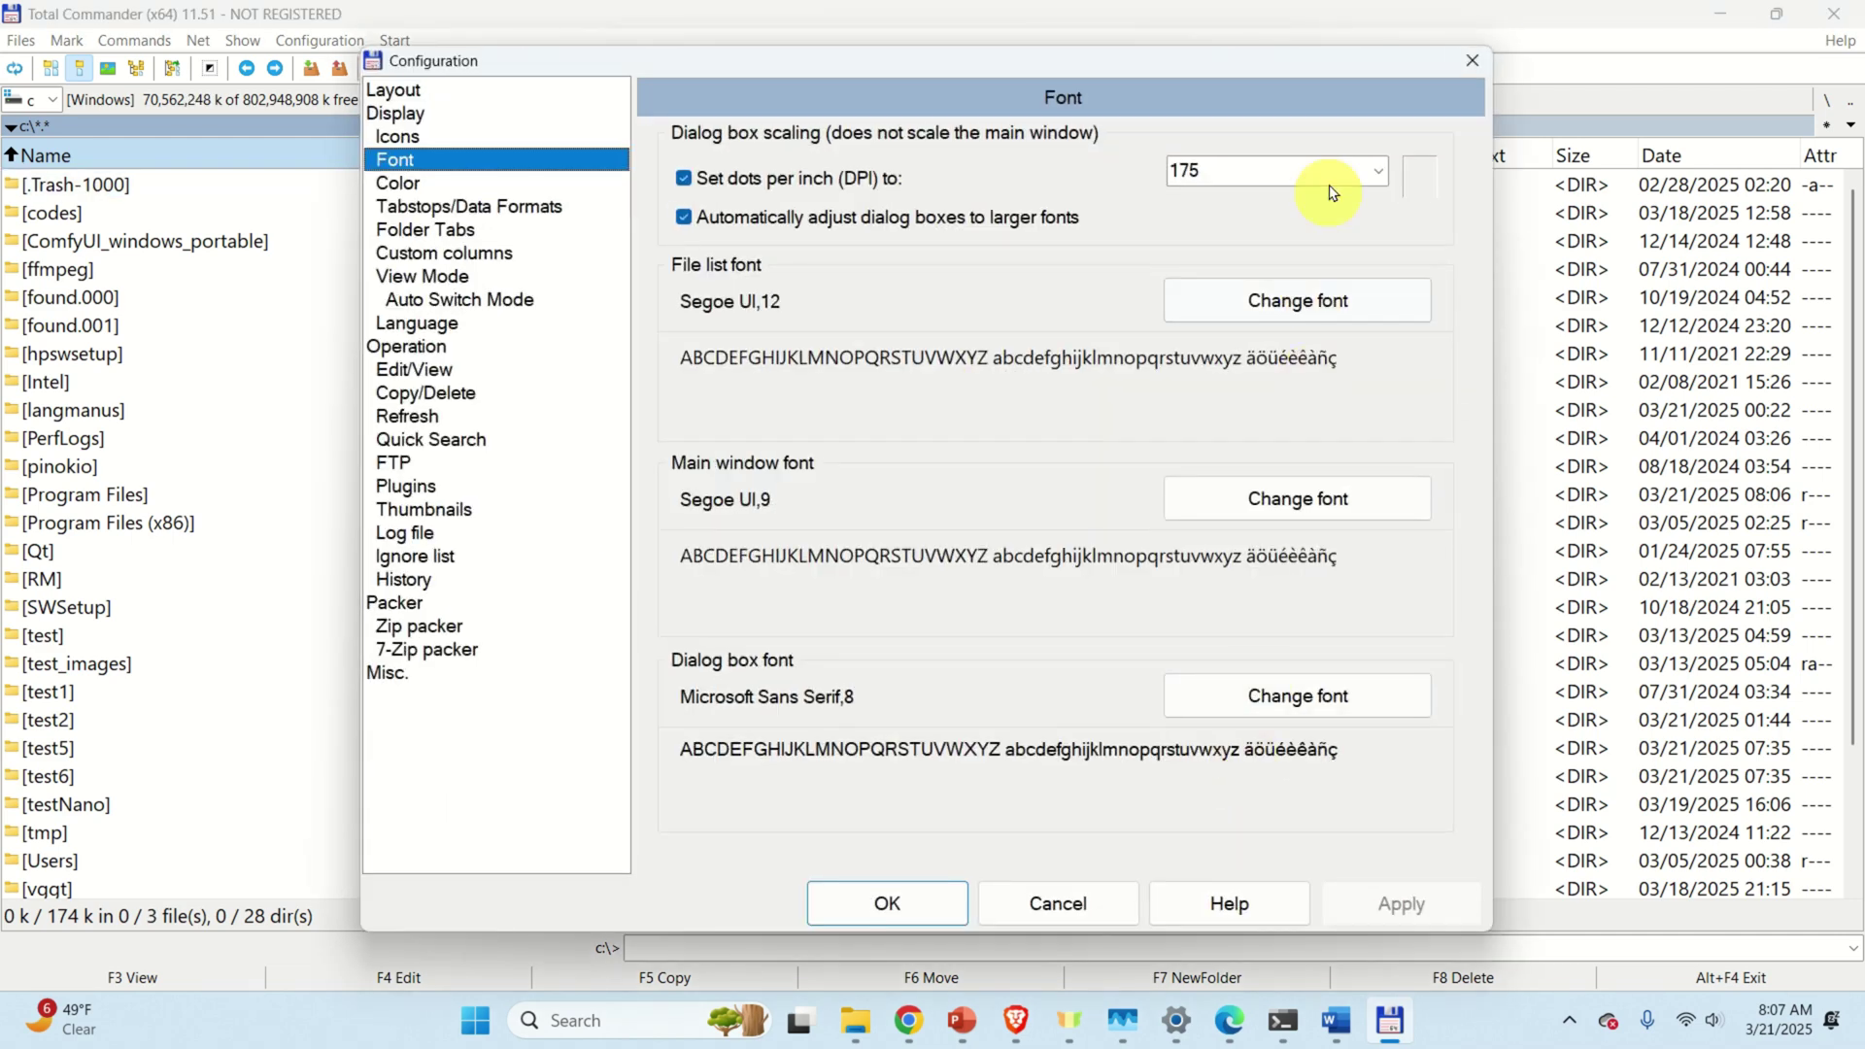
pyautogui.click(1353, 172)
pyautogui.click(1370, 194)
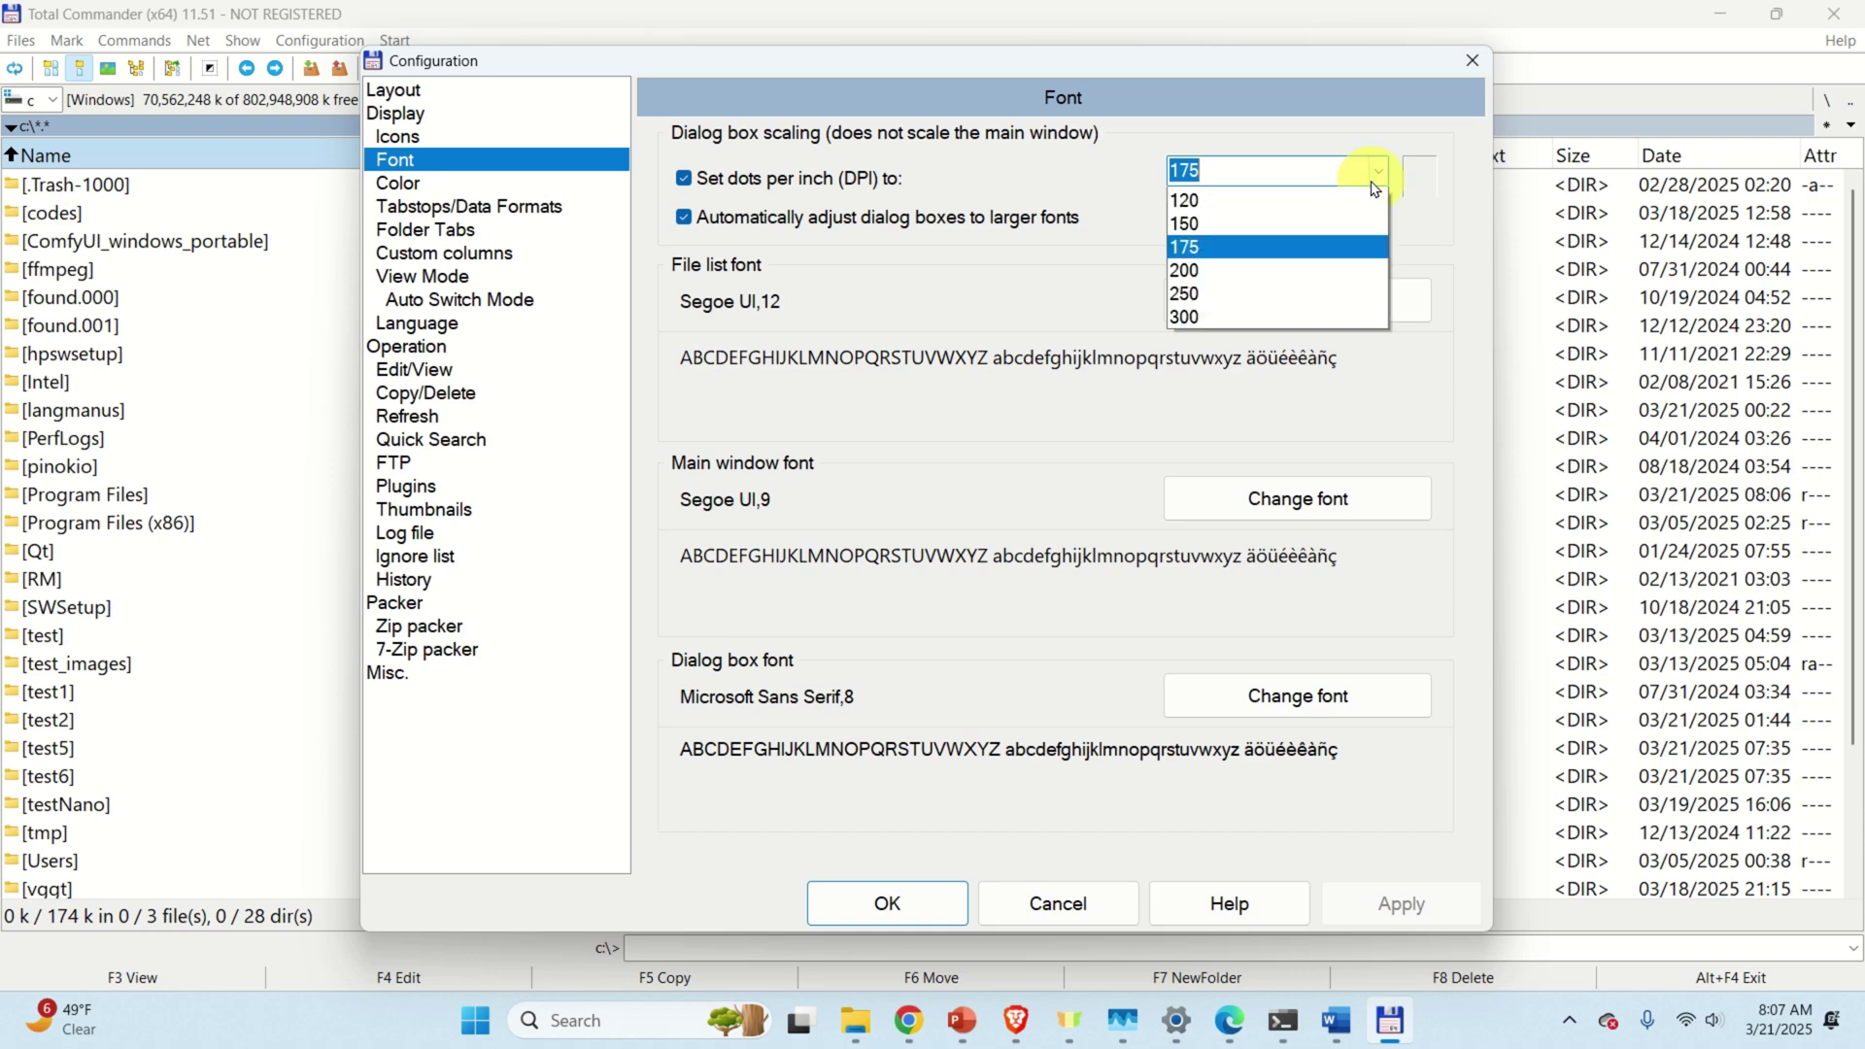
pyautogui.click(1290, 280)
pyautogui.click(1389, 921)
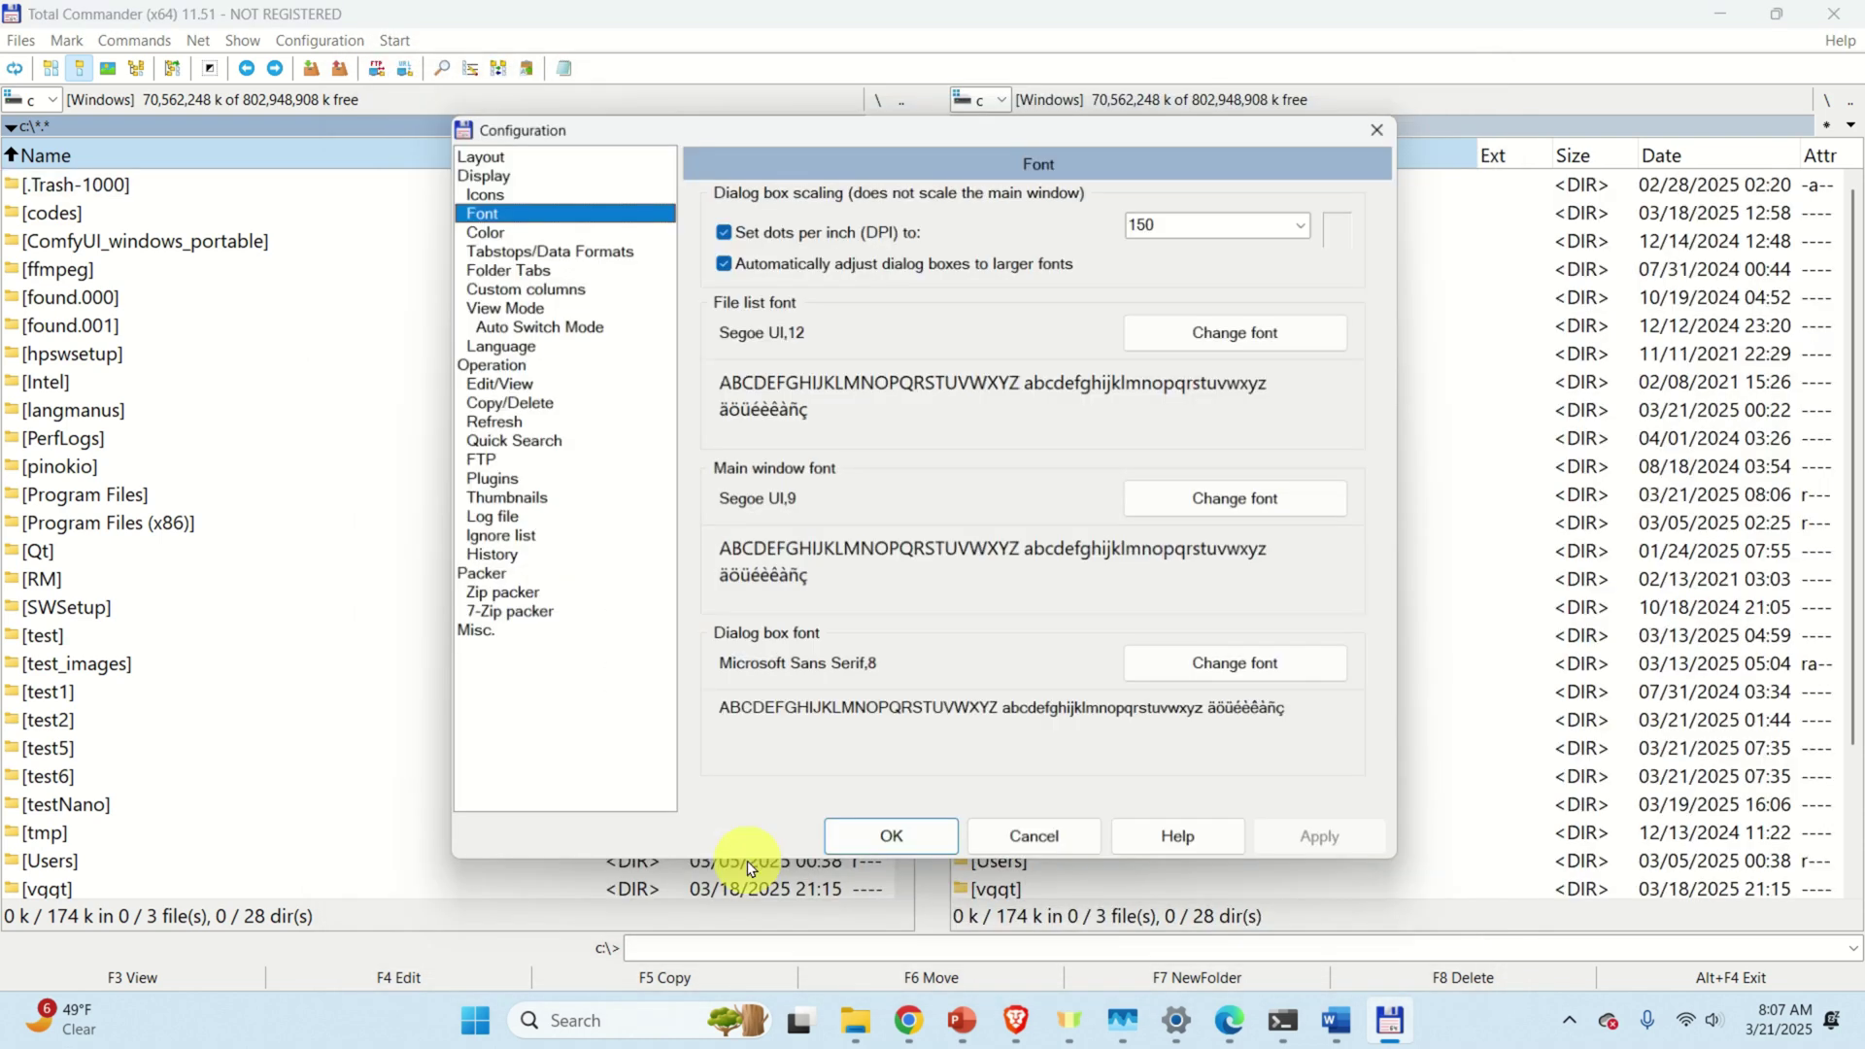
pyautogui.click(886, 838)
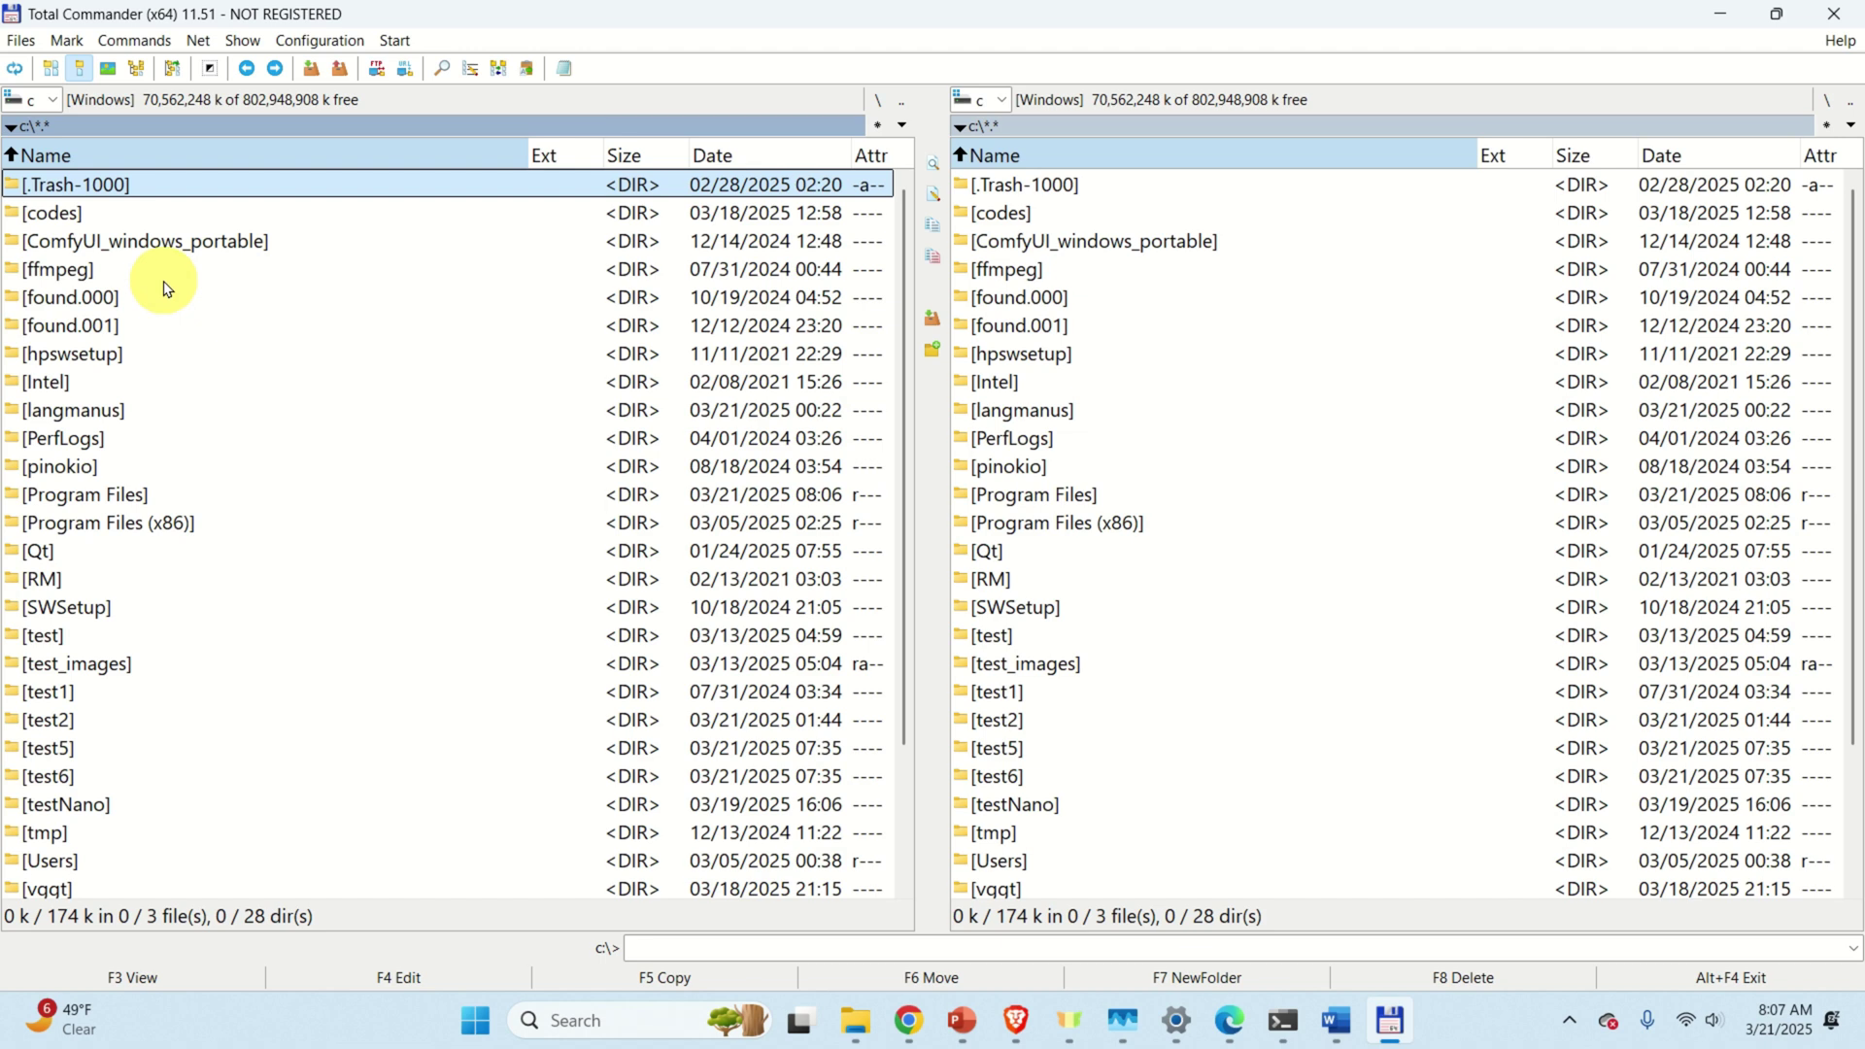
pyautogui.click(46, 108)
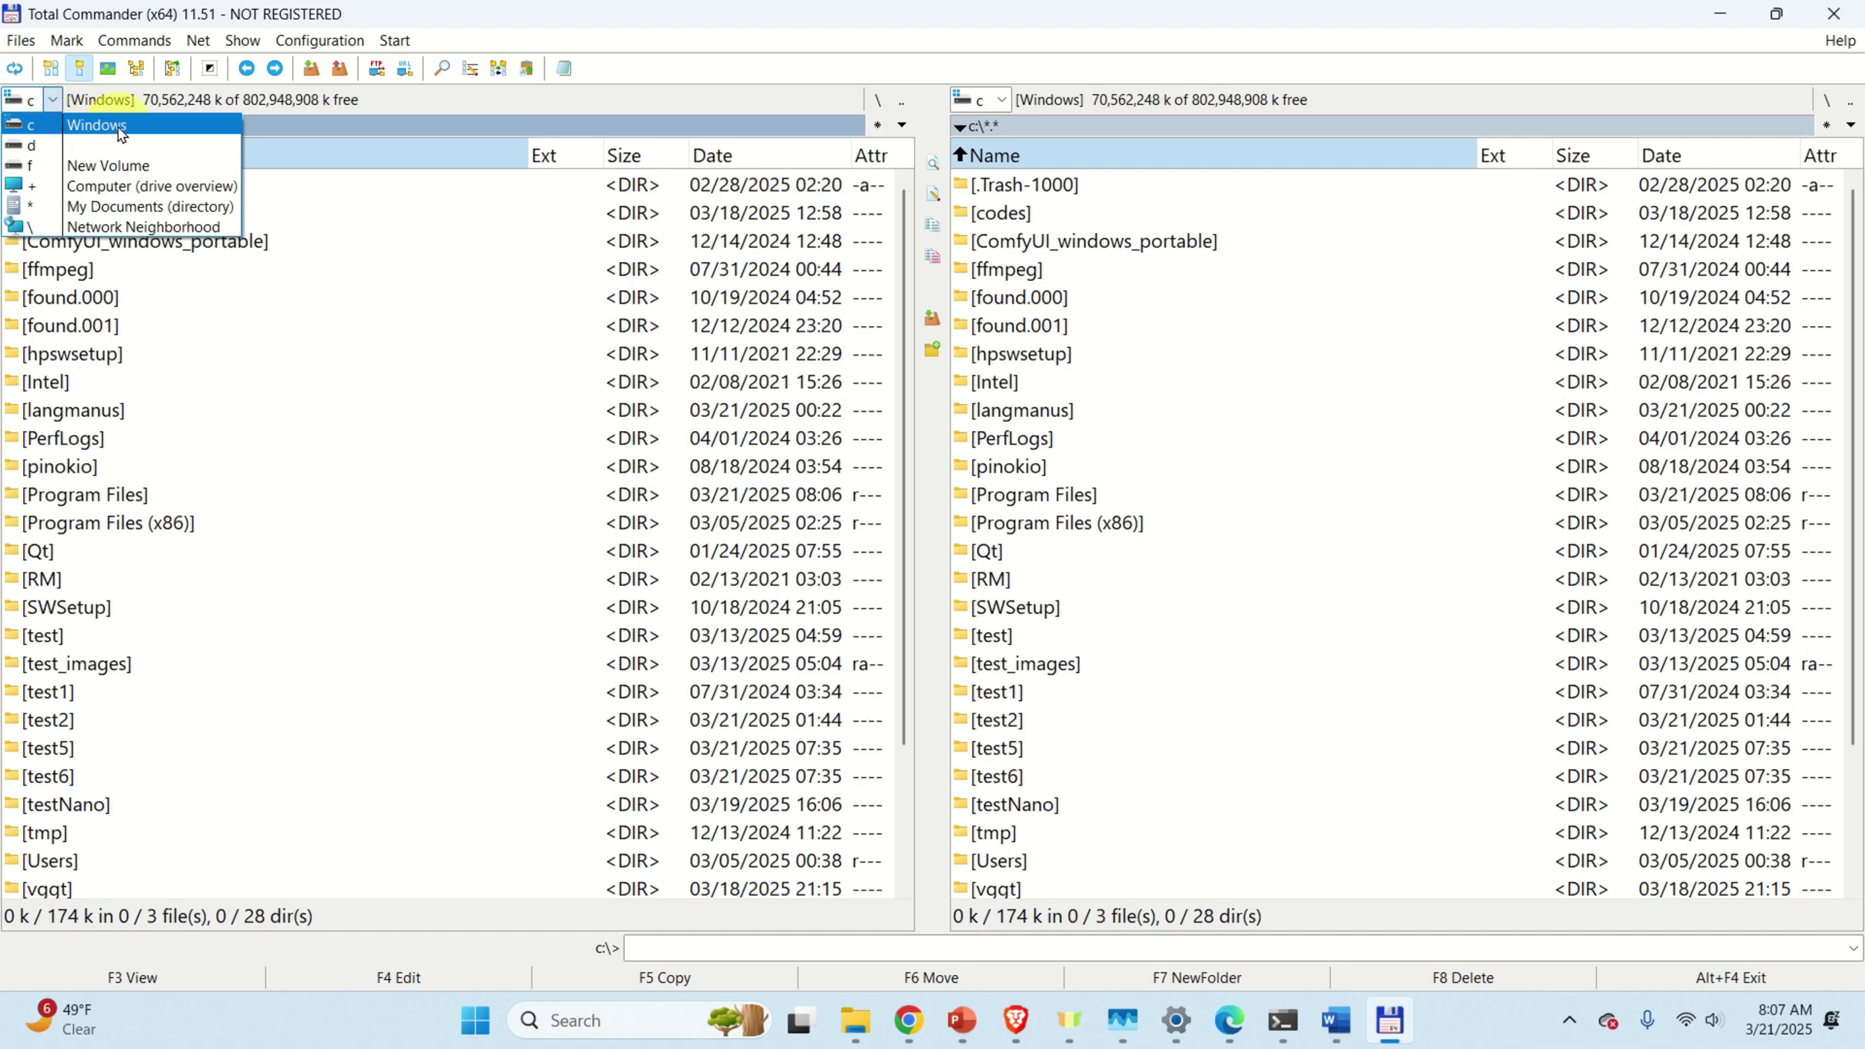
pyautogui.click(121, 134)
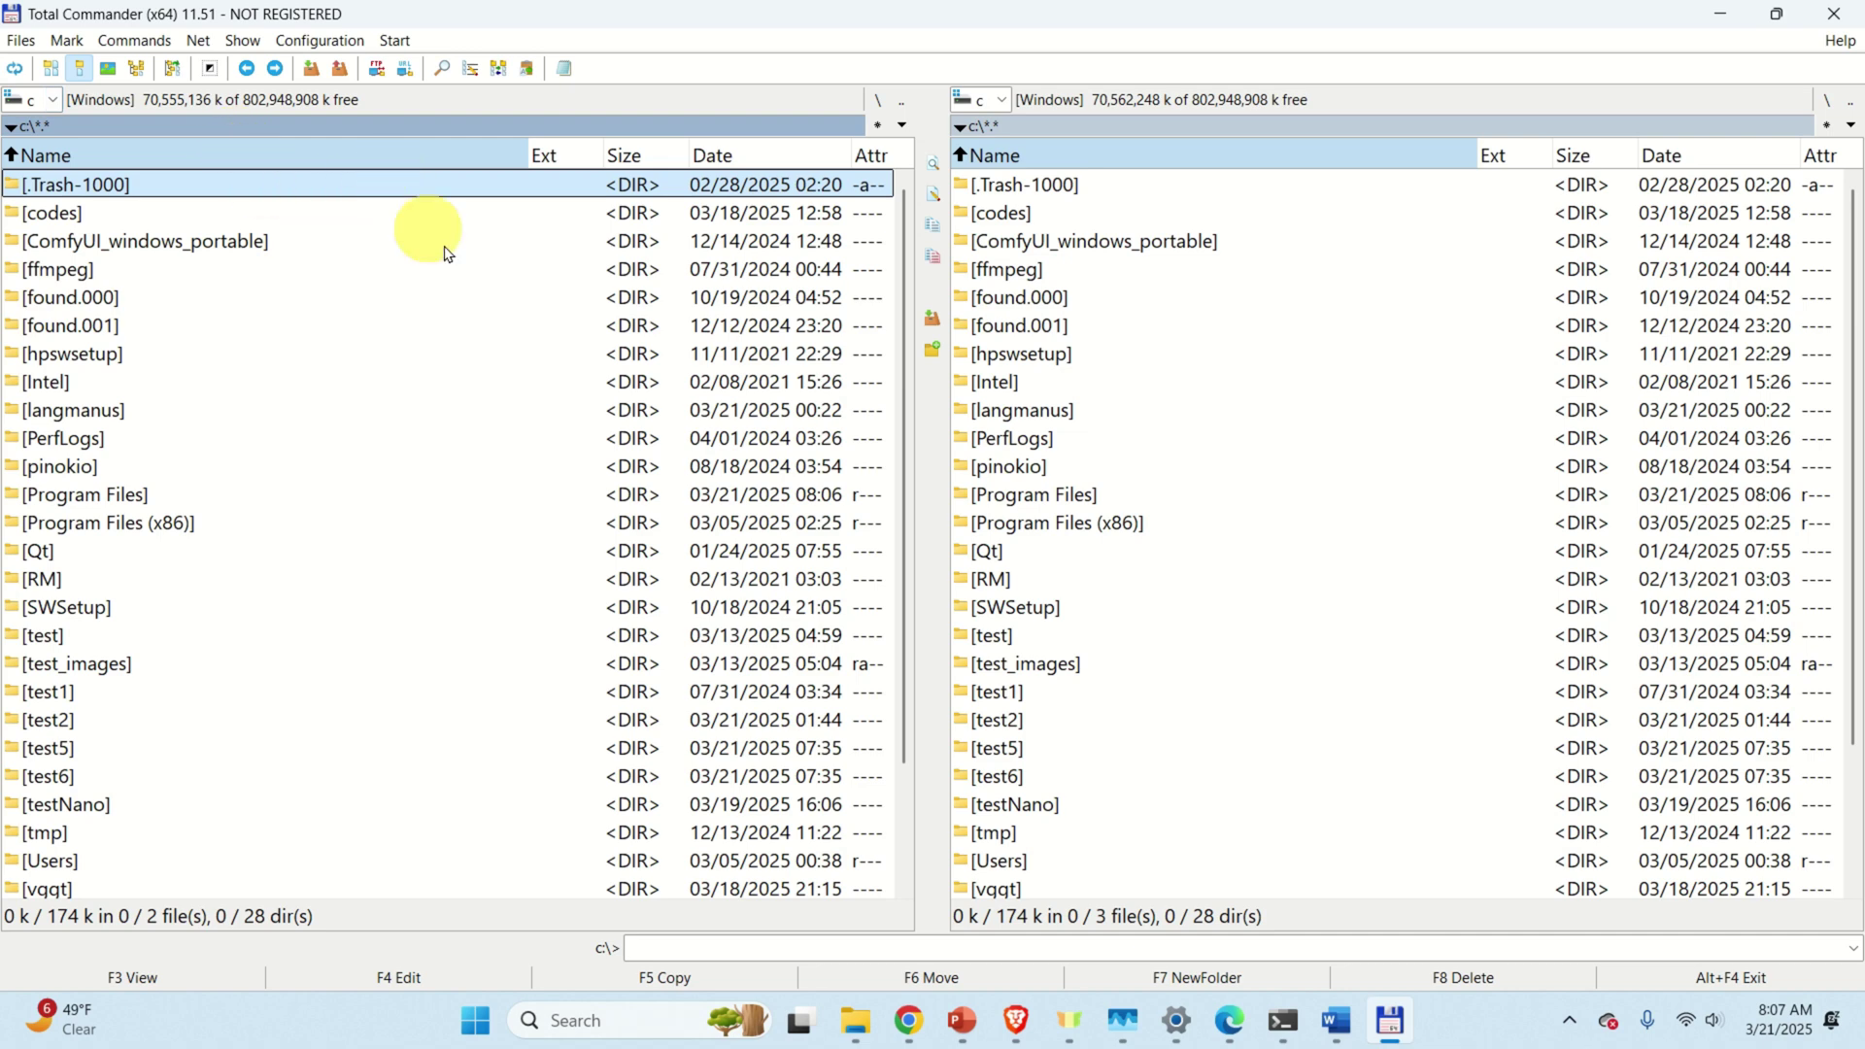
pyautogui.scroll(-1, 522, 283)
pyautogui.scroll(-2, 522, 283)
pyautogui.scroll(3, 516, 334)
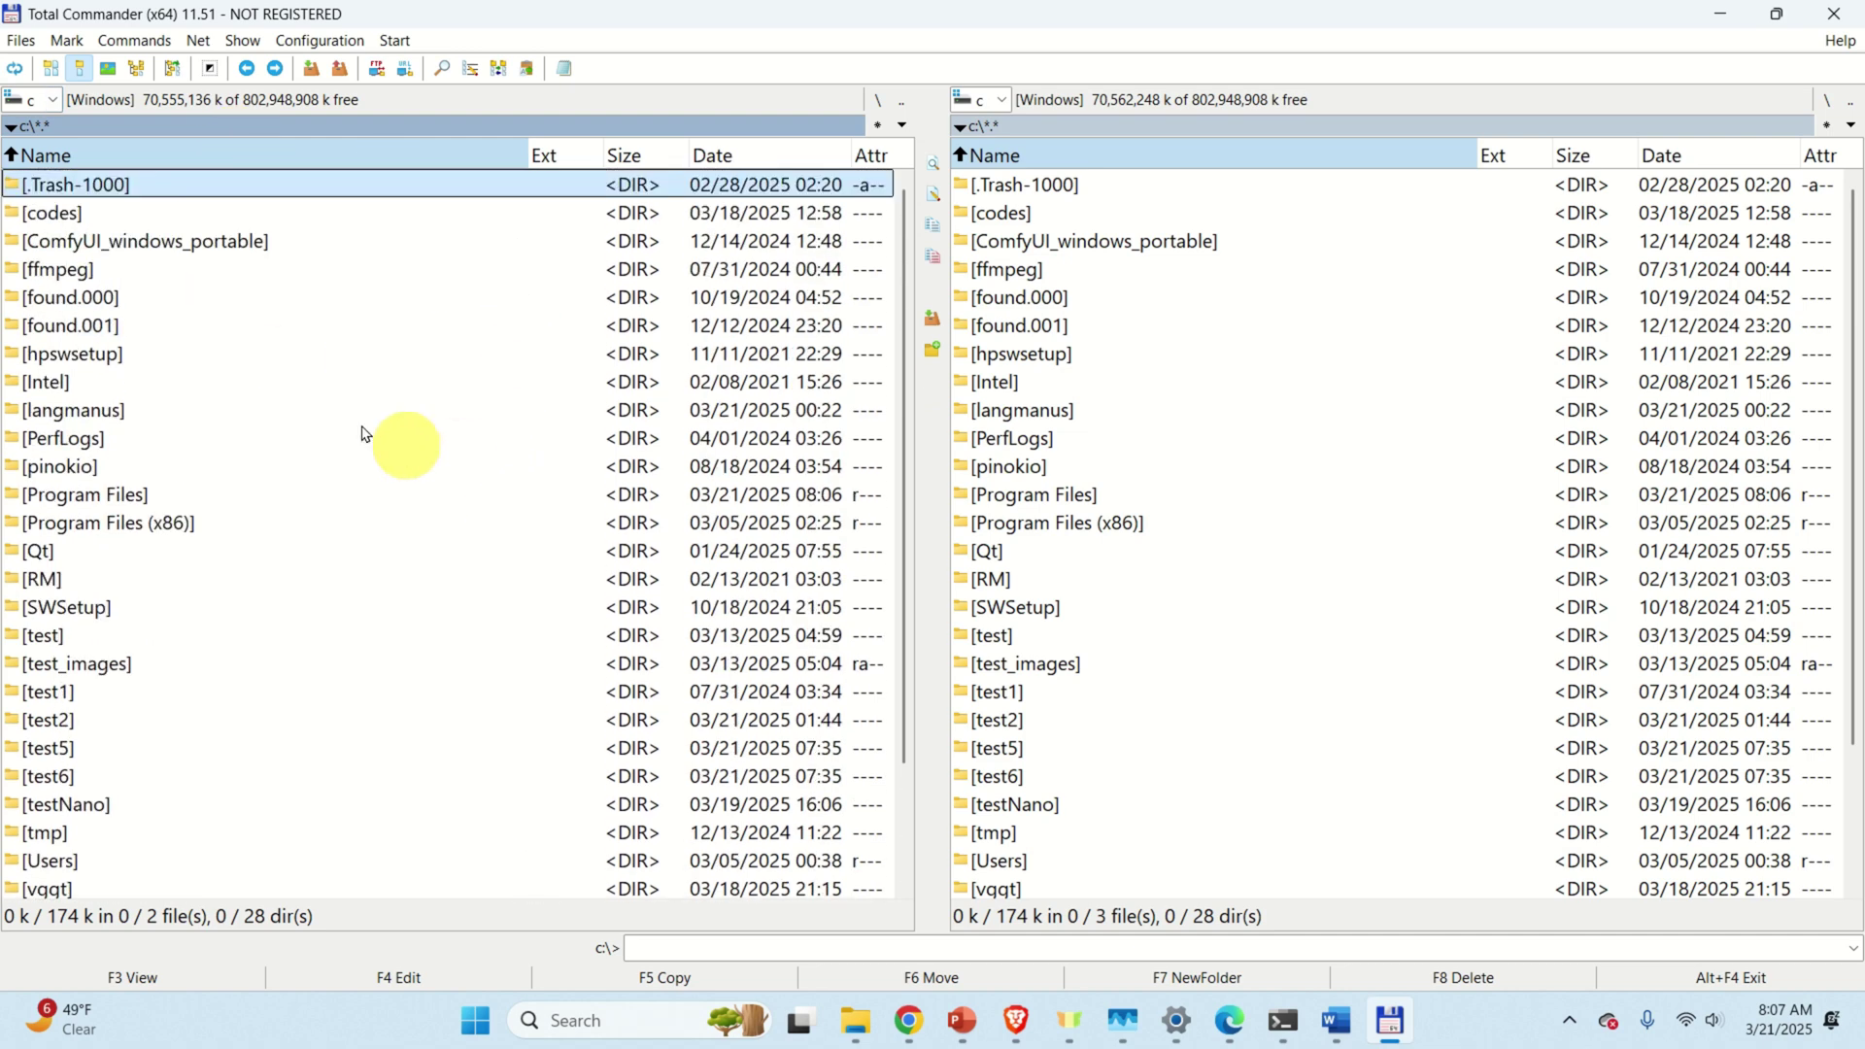
pyautogui.scroll(-2, 251, 220)
pyautogui.scroll(2, 242, 283)
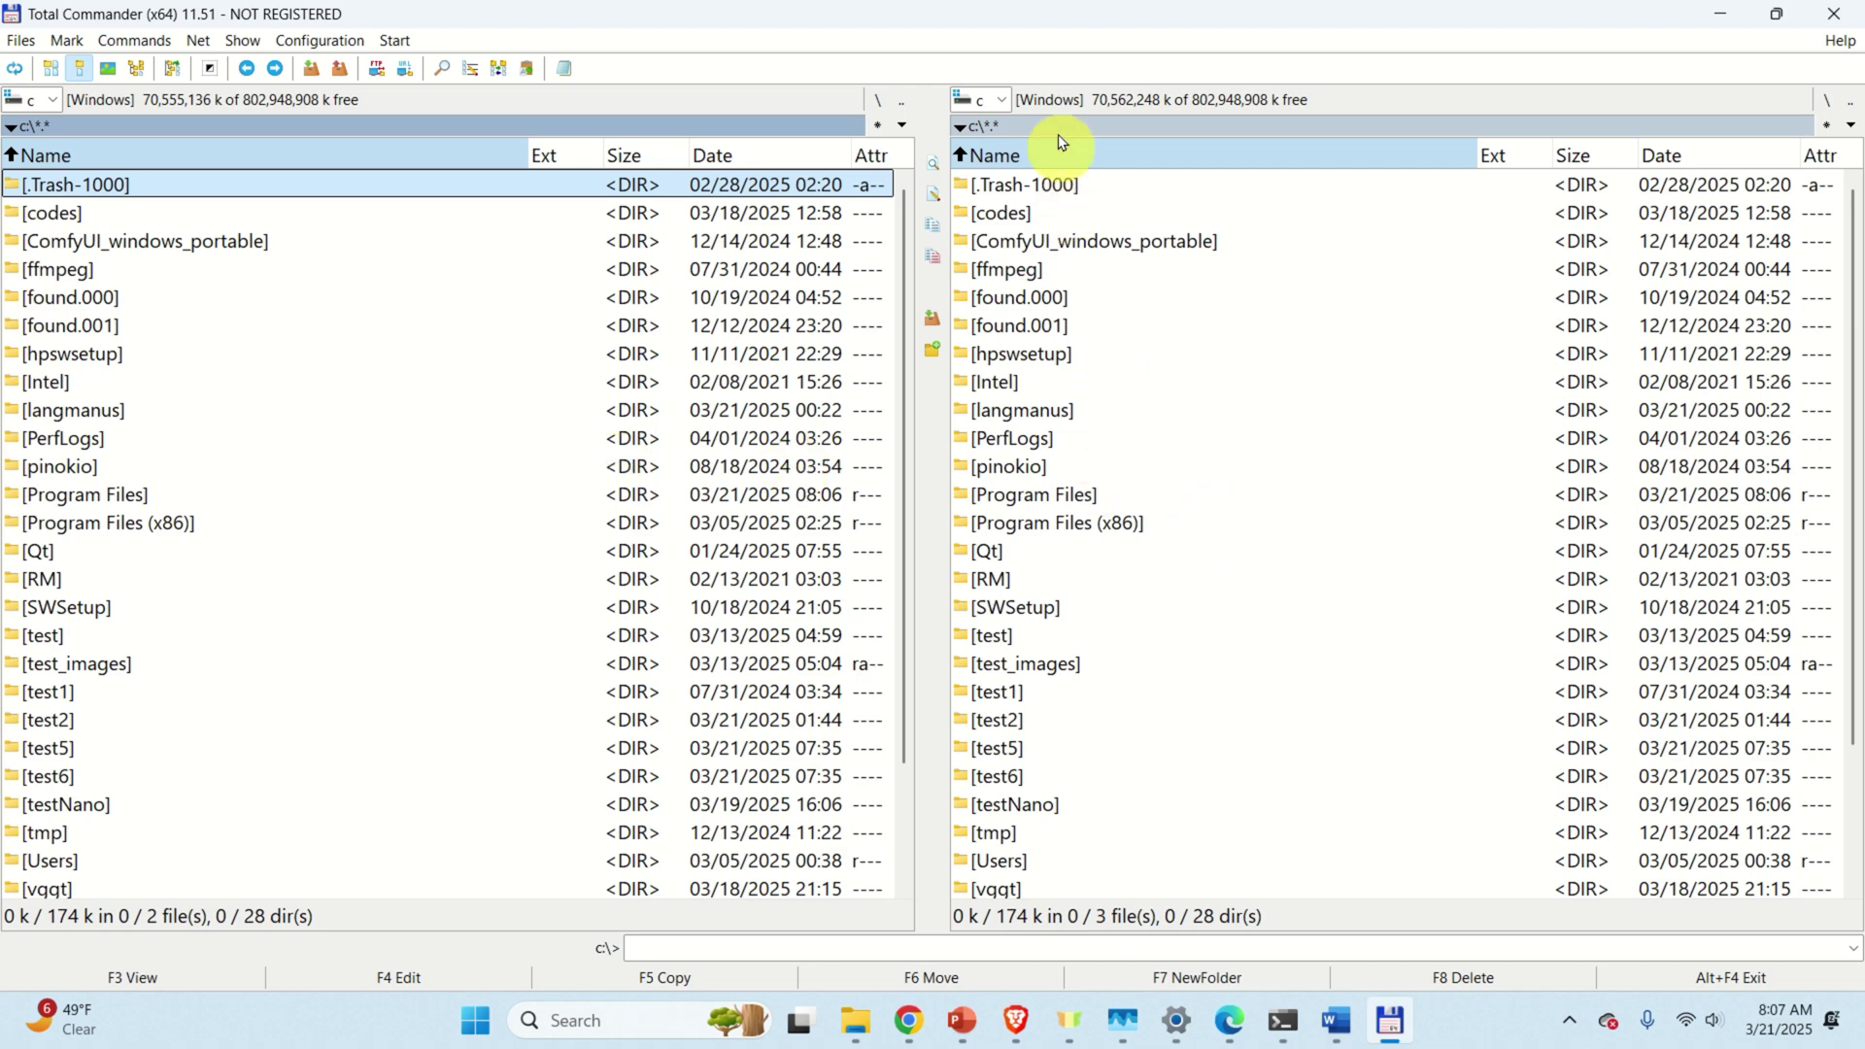
pyautogui.click(1003, 101)
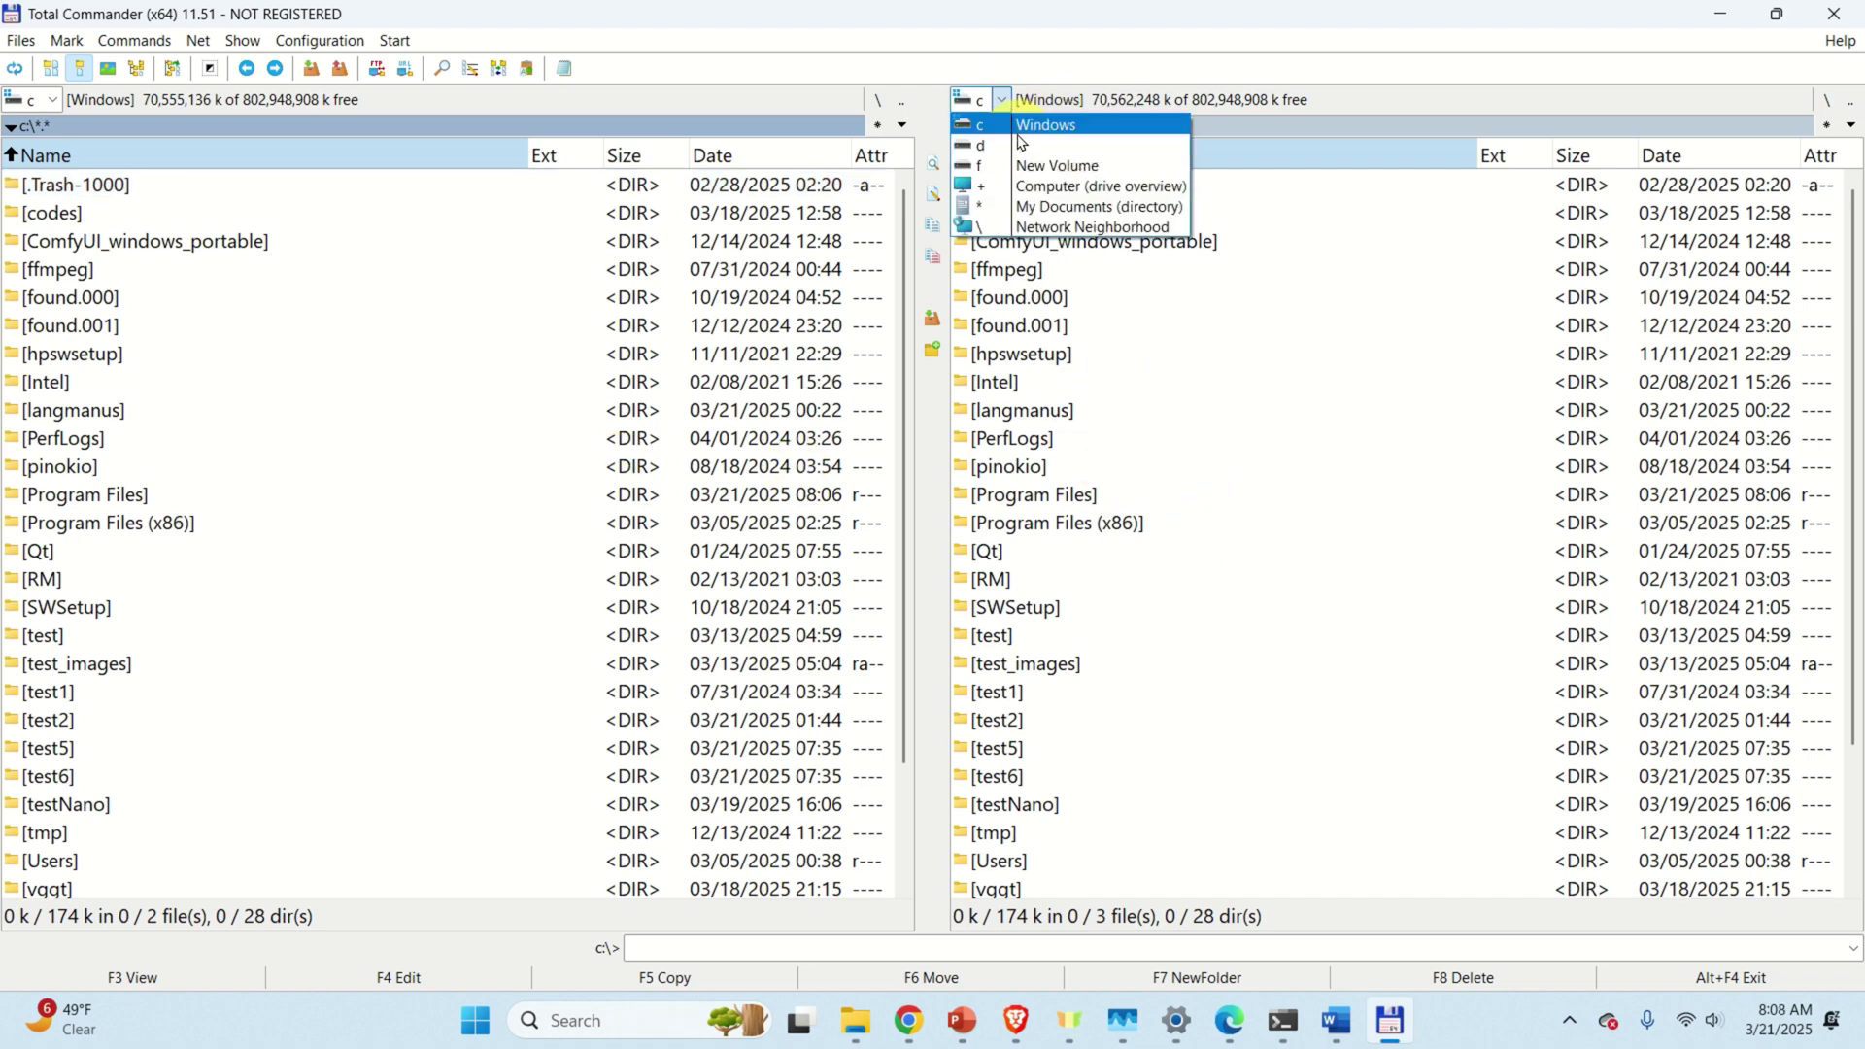
pyautogui.click(1036, 146)
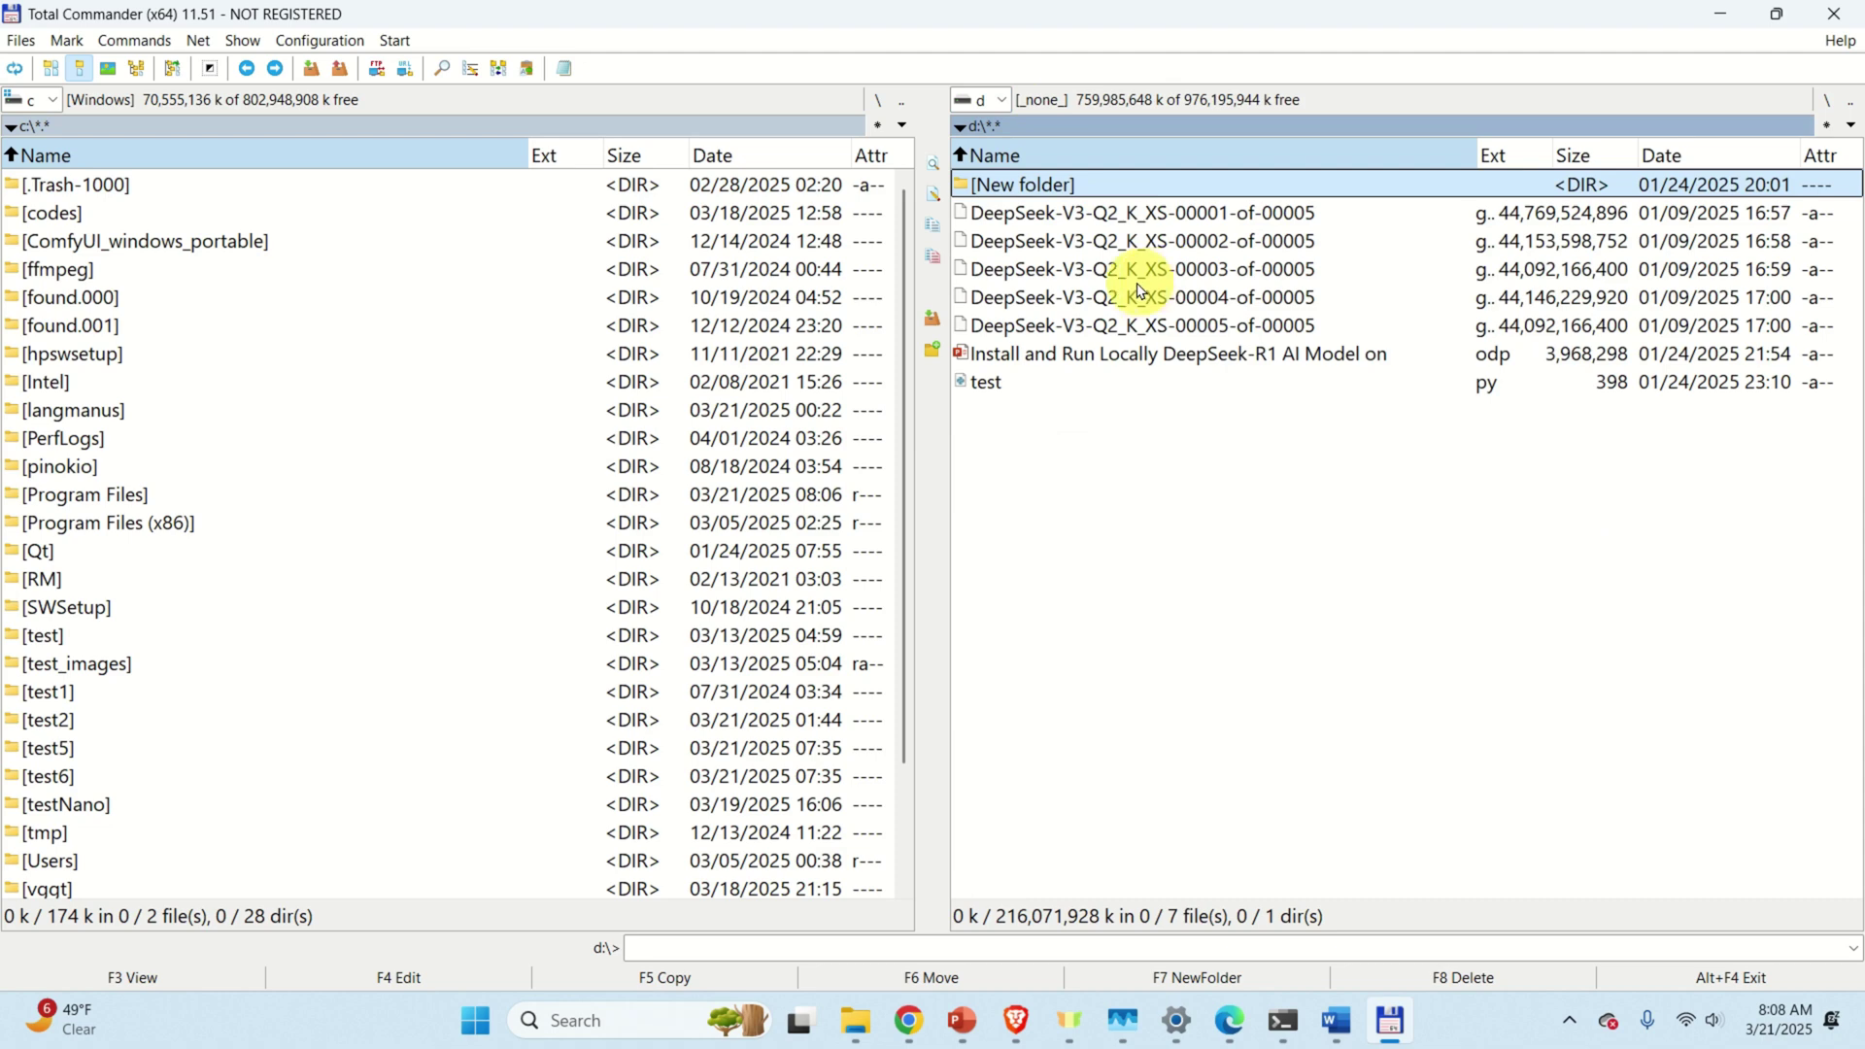
pyautogui.click(1001, 101)
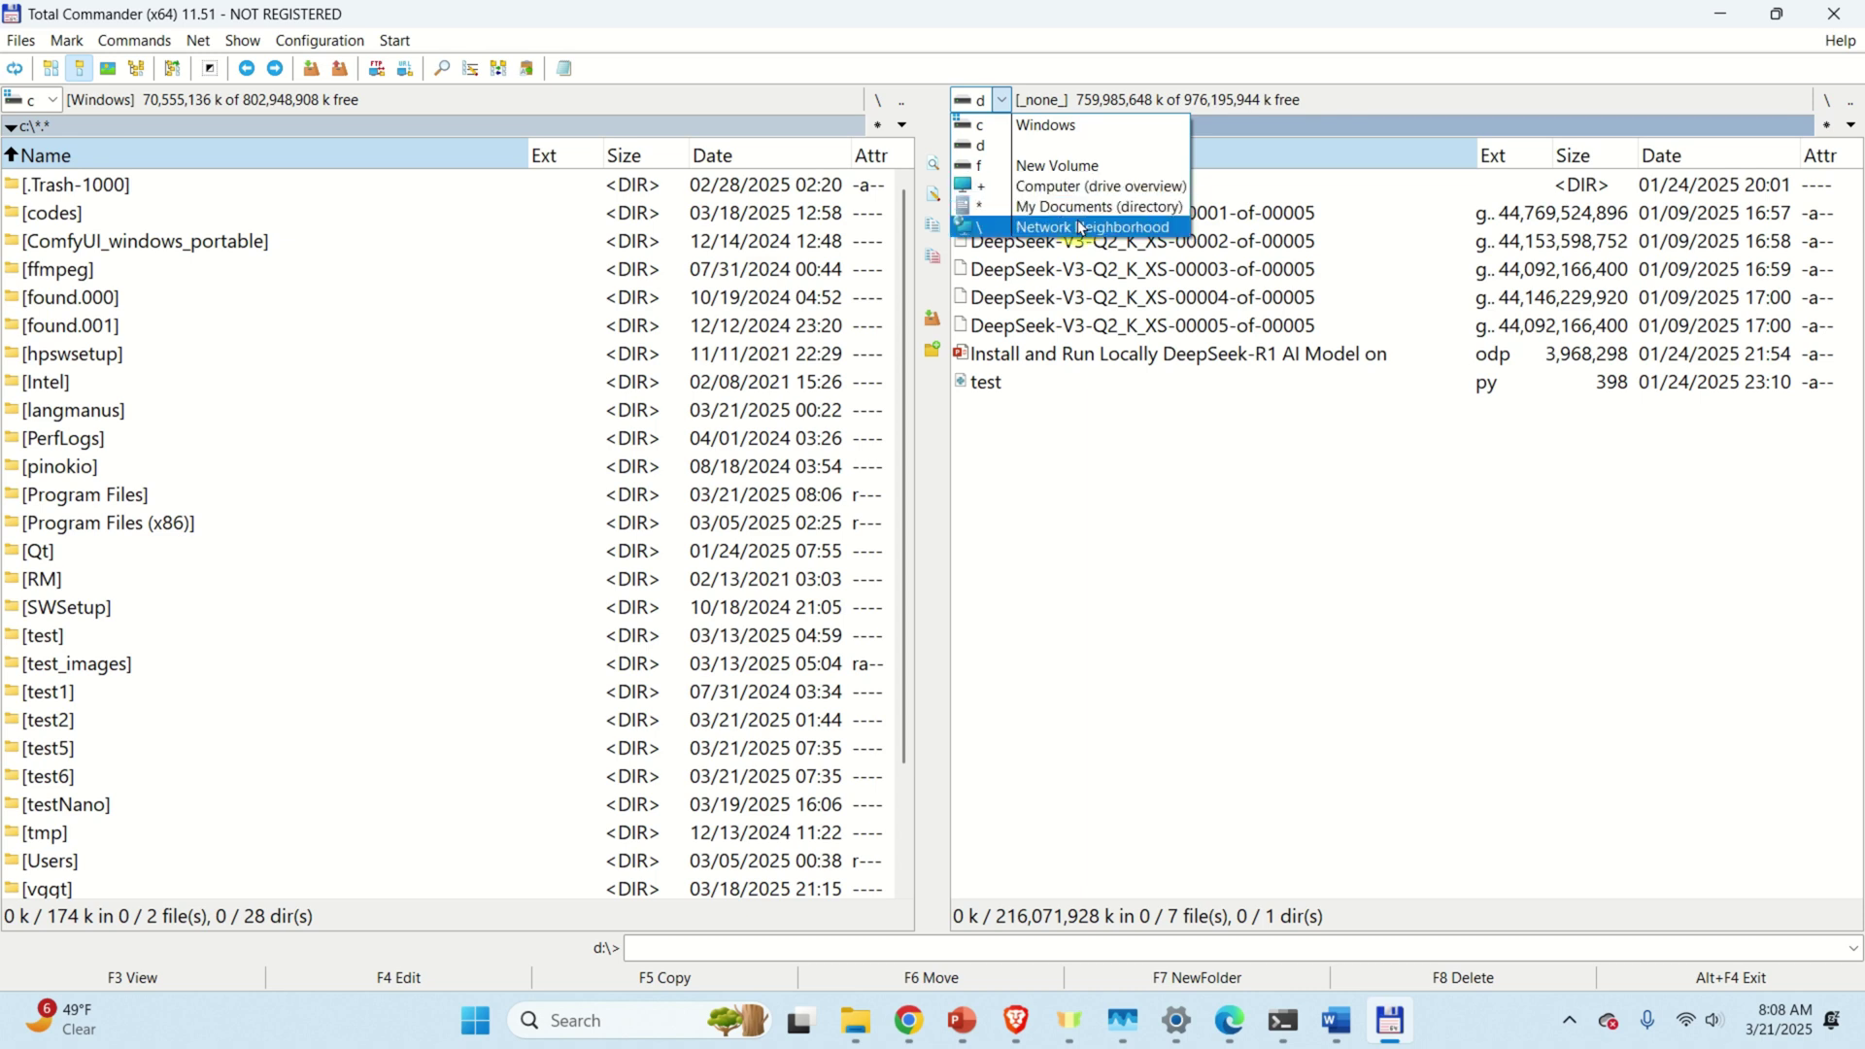
pyautogui.click(1082, 231)
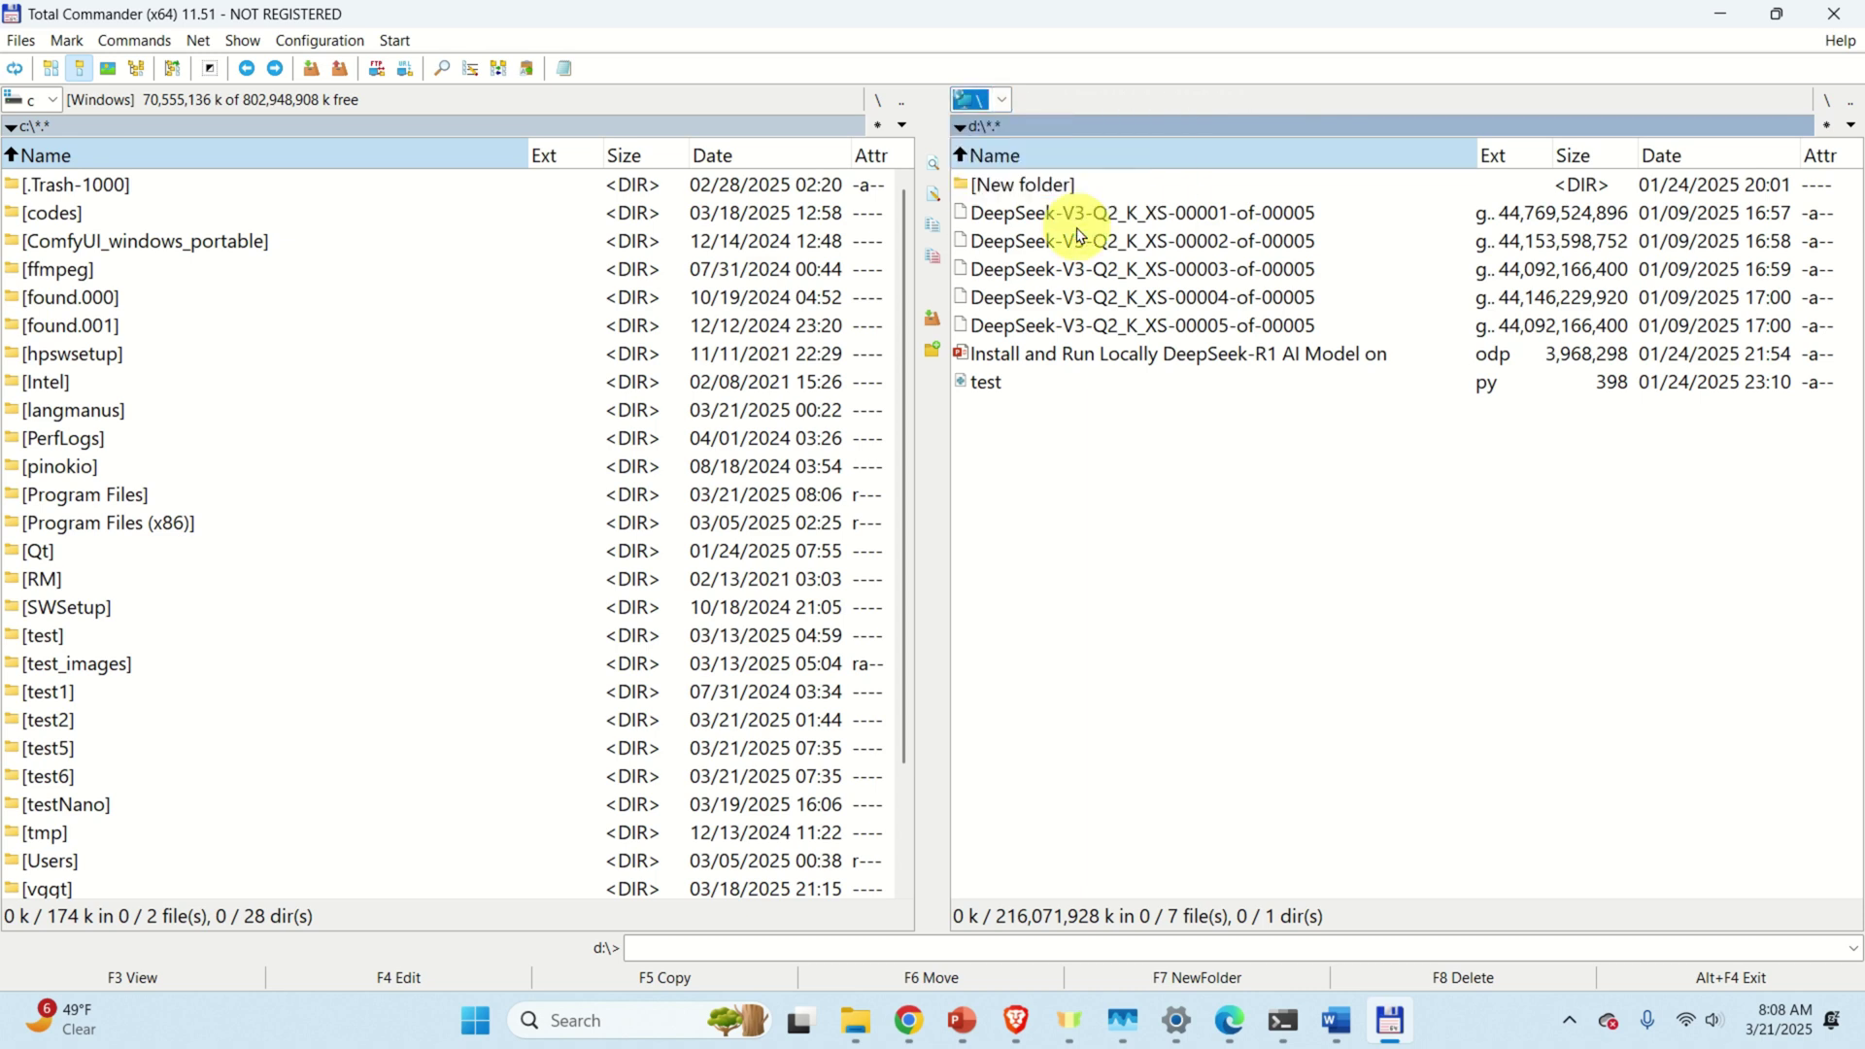
pyautogui.click(1002, 101)
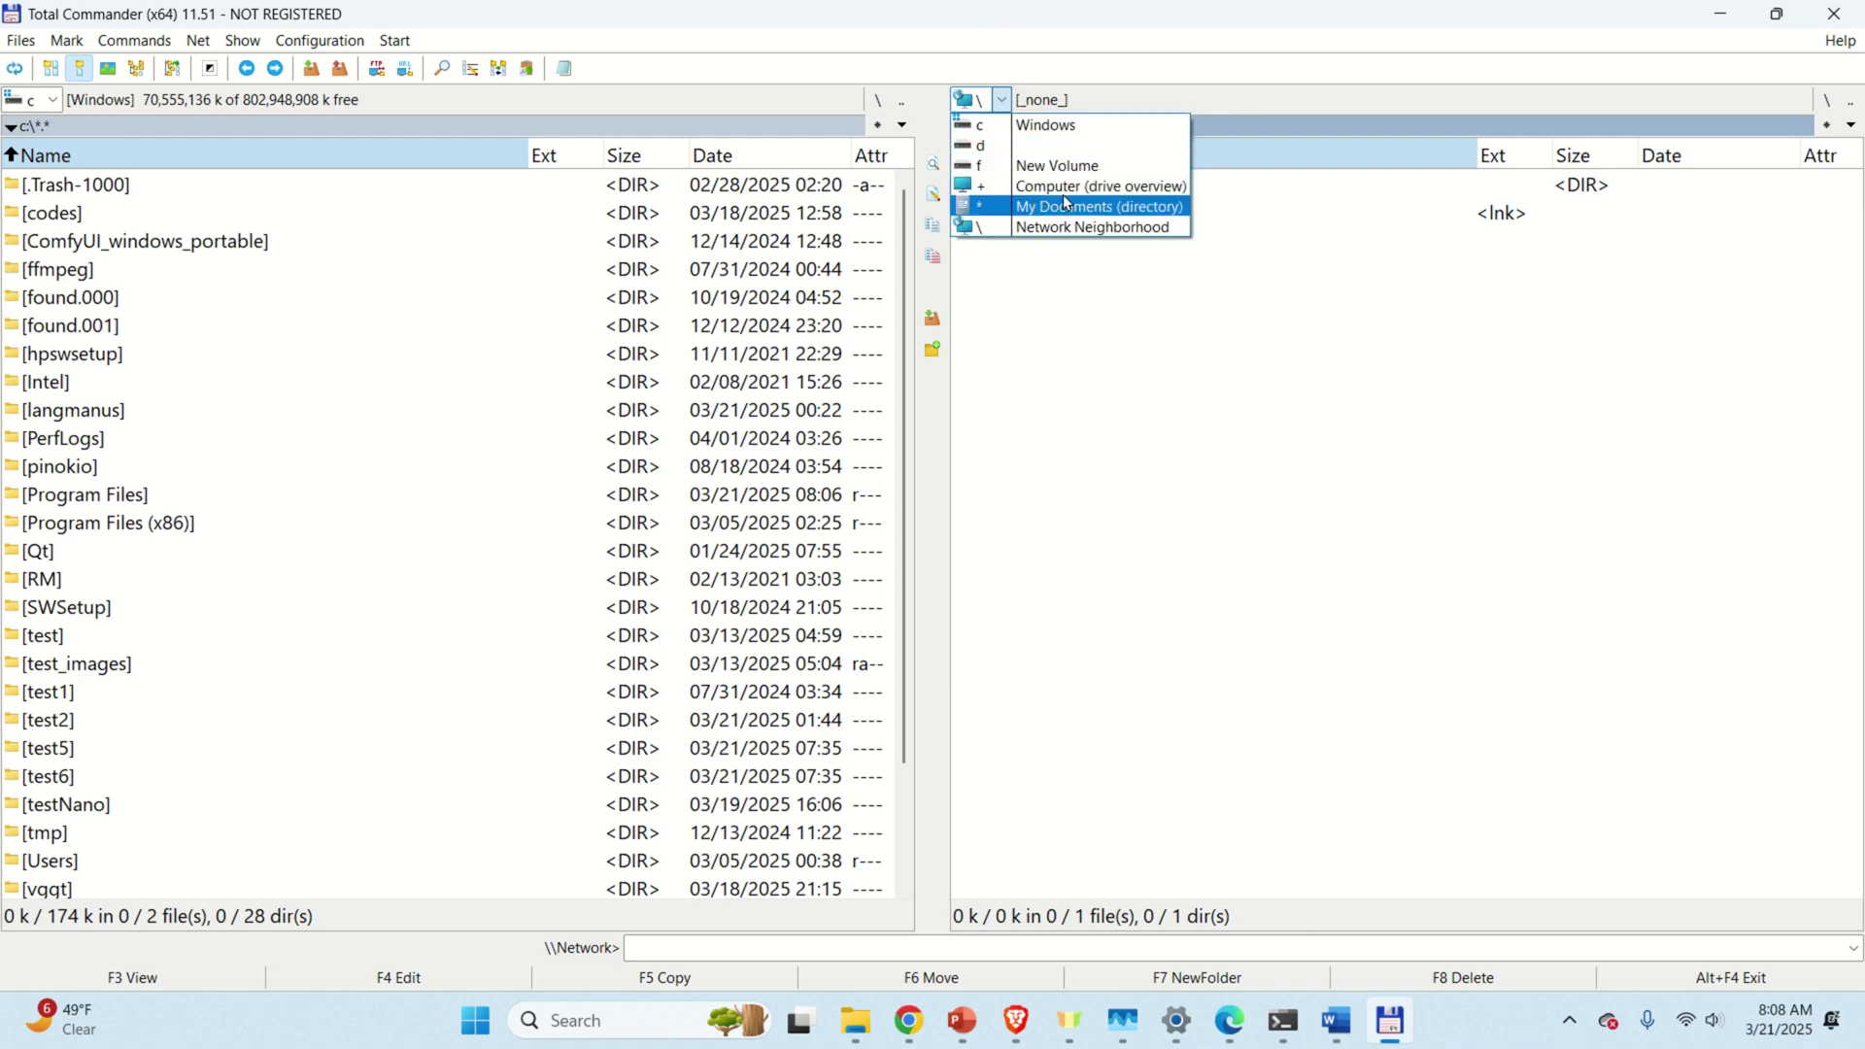
pyautogui.click(1050, 125)
pyautogui.click(1345, 438)
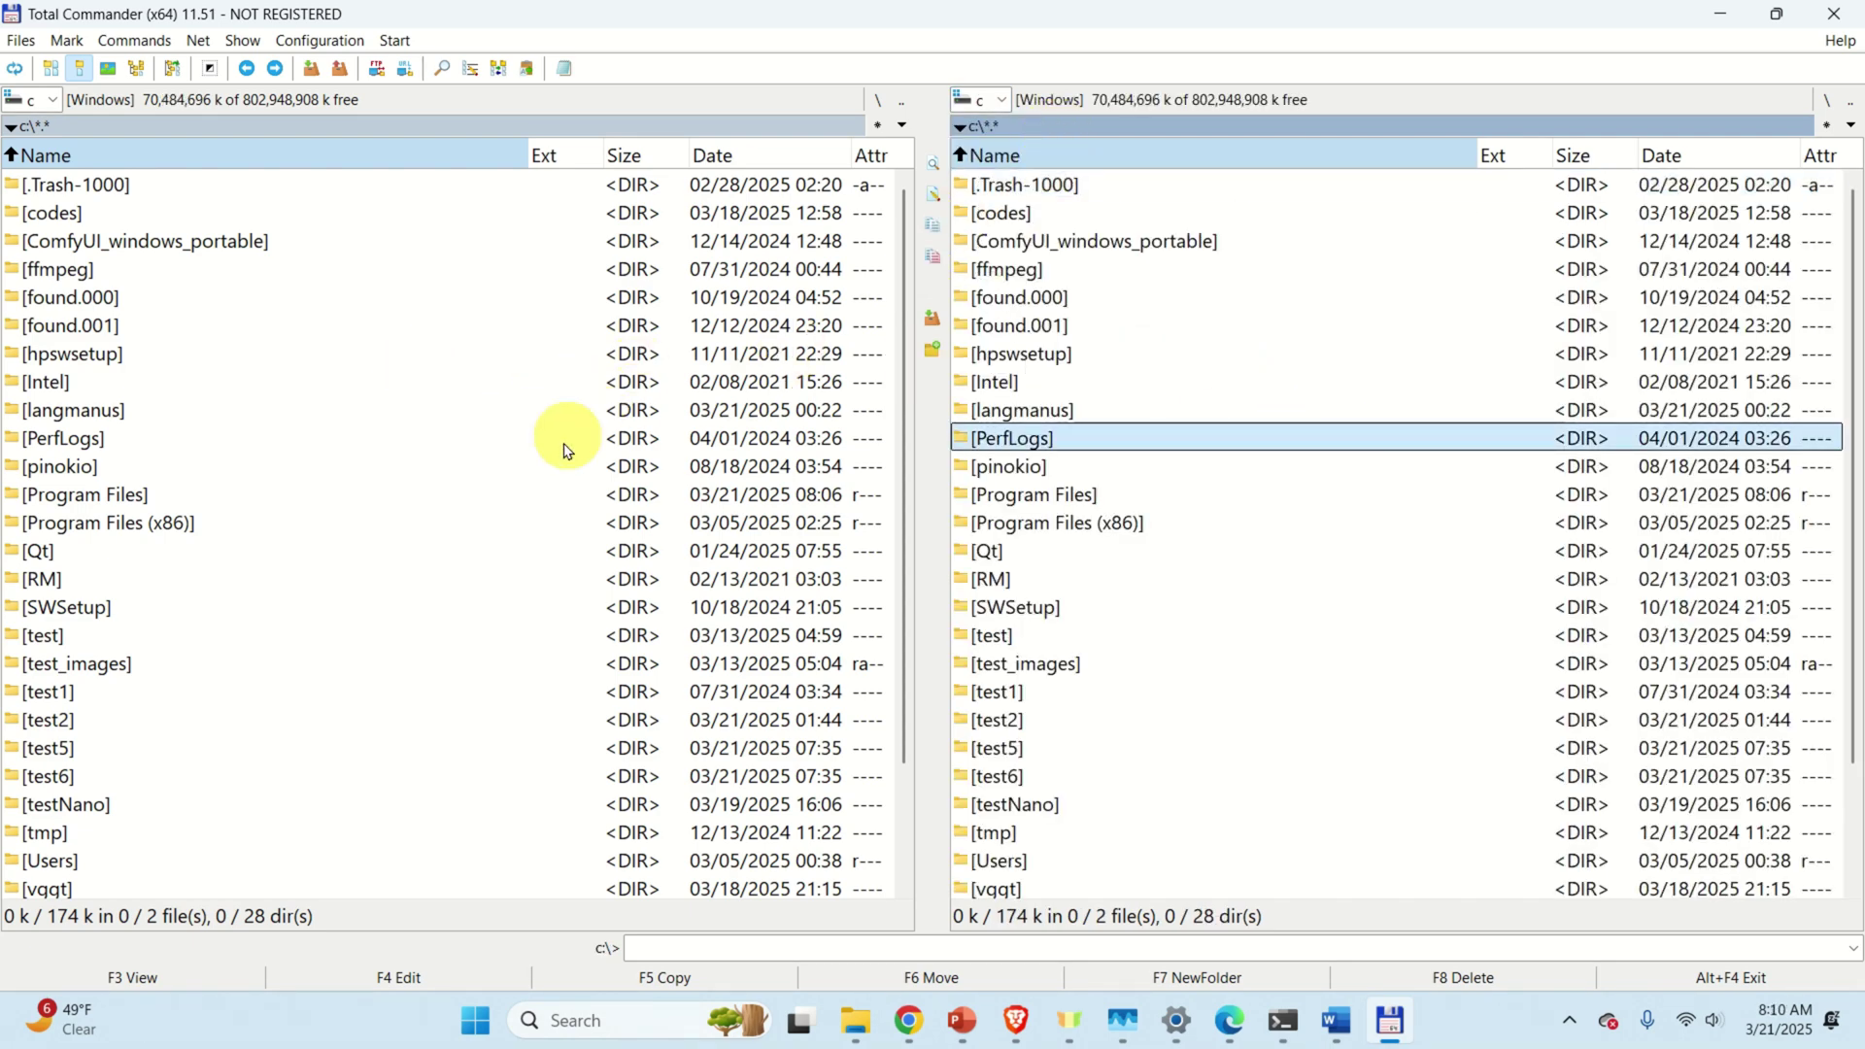
# Arrow through the left panel's folders to [test6], open it, and step down to file2
pyautogui.press('Tab')
pyautogui.press('Tab')
pyautogui.press('Tab')
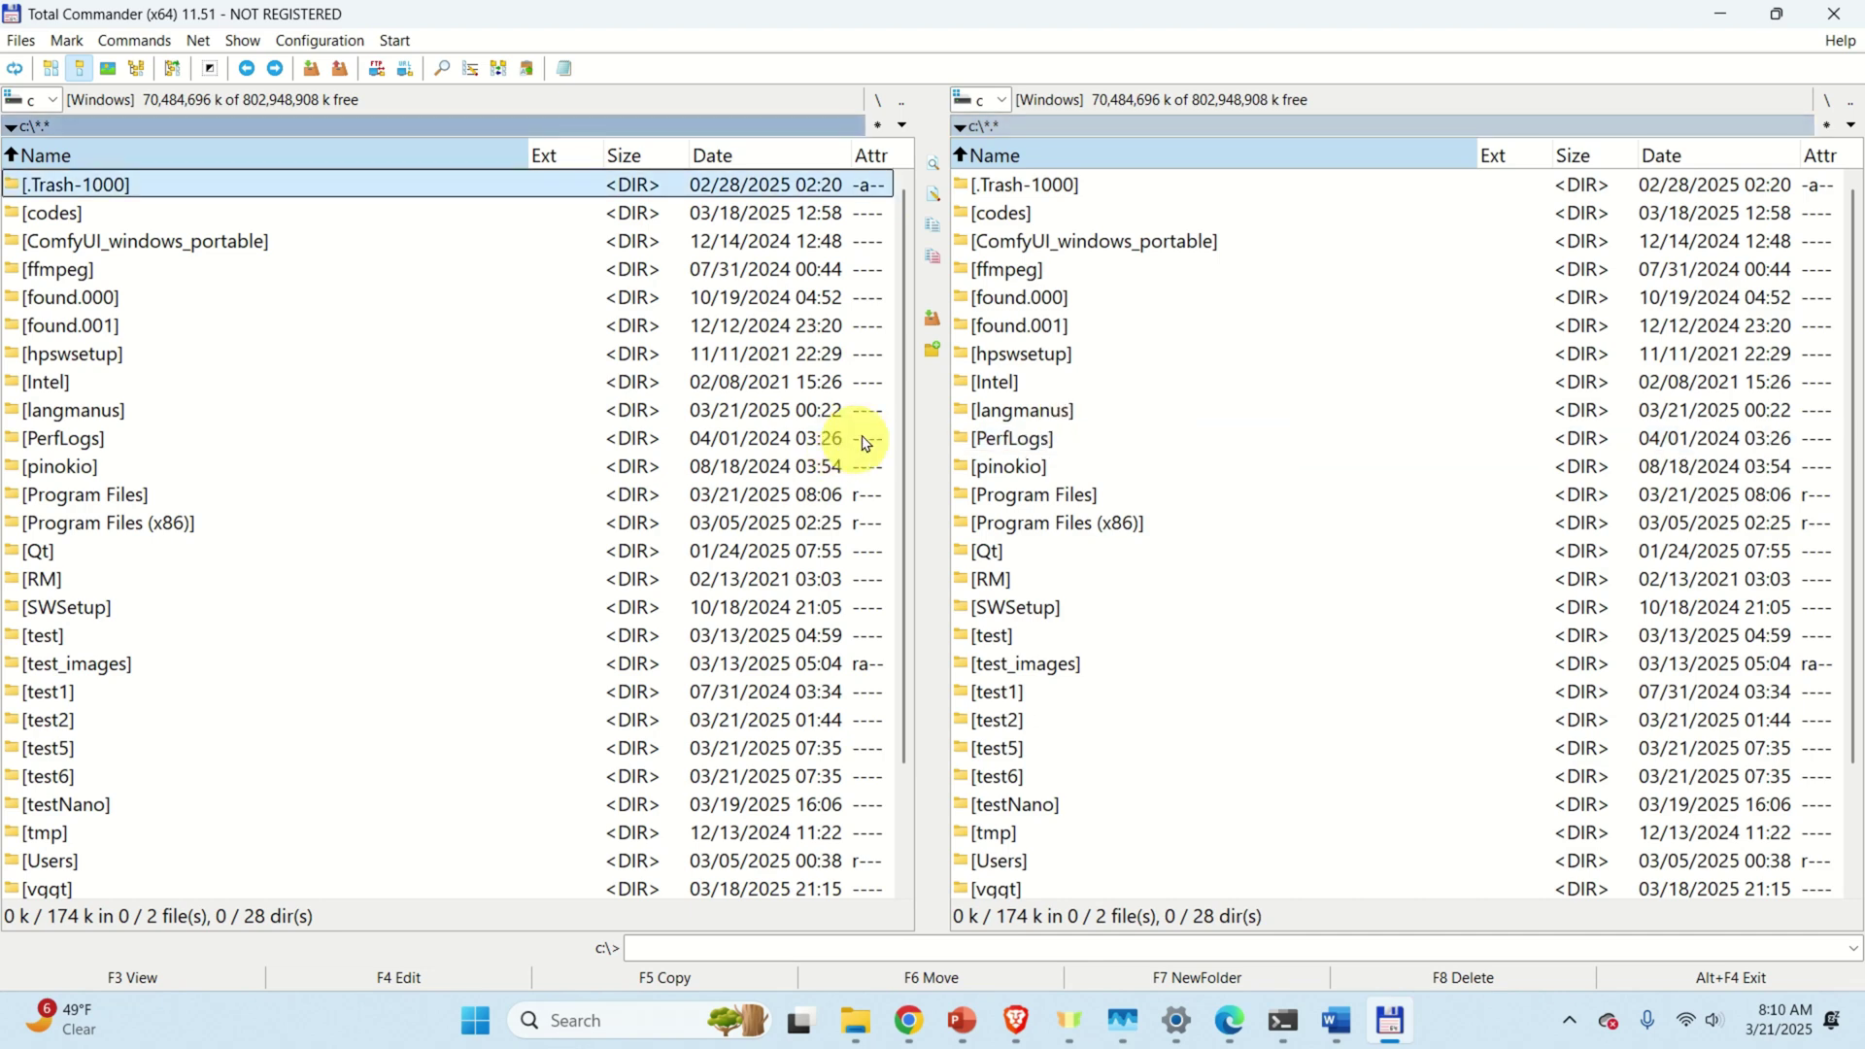
pyautogui.press('Tab')
pyautogui.press('Tab')
pyautogui.press('Tab')
pyautogui.press('Tab')
pyautogui.press('Tab')
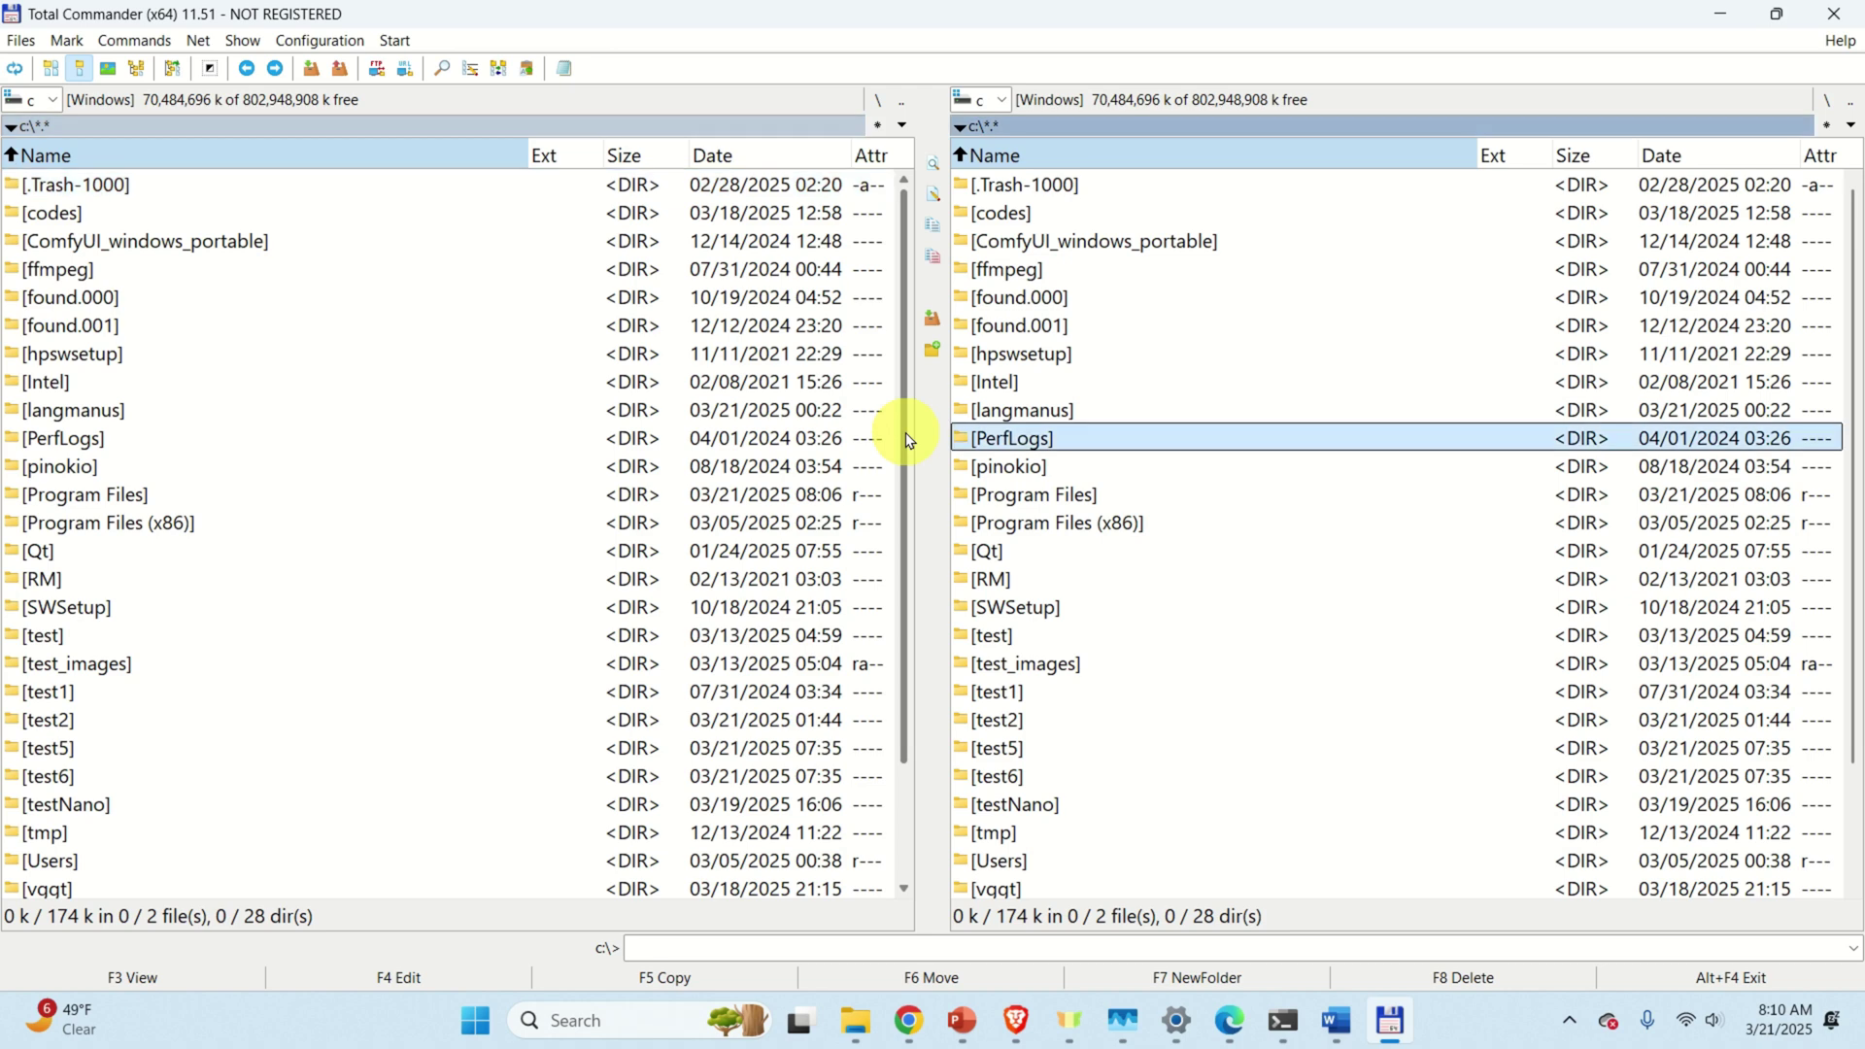
pyautogui.press('Tab')
pyautogui.press('Tab')
pyautogui.press('Tab')
pyautogui.press('Tab')
pyautogui.press('Tab')
pyautogui.press('Tab')
pyautogui.press('Tab')
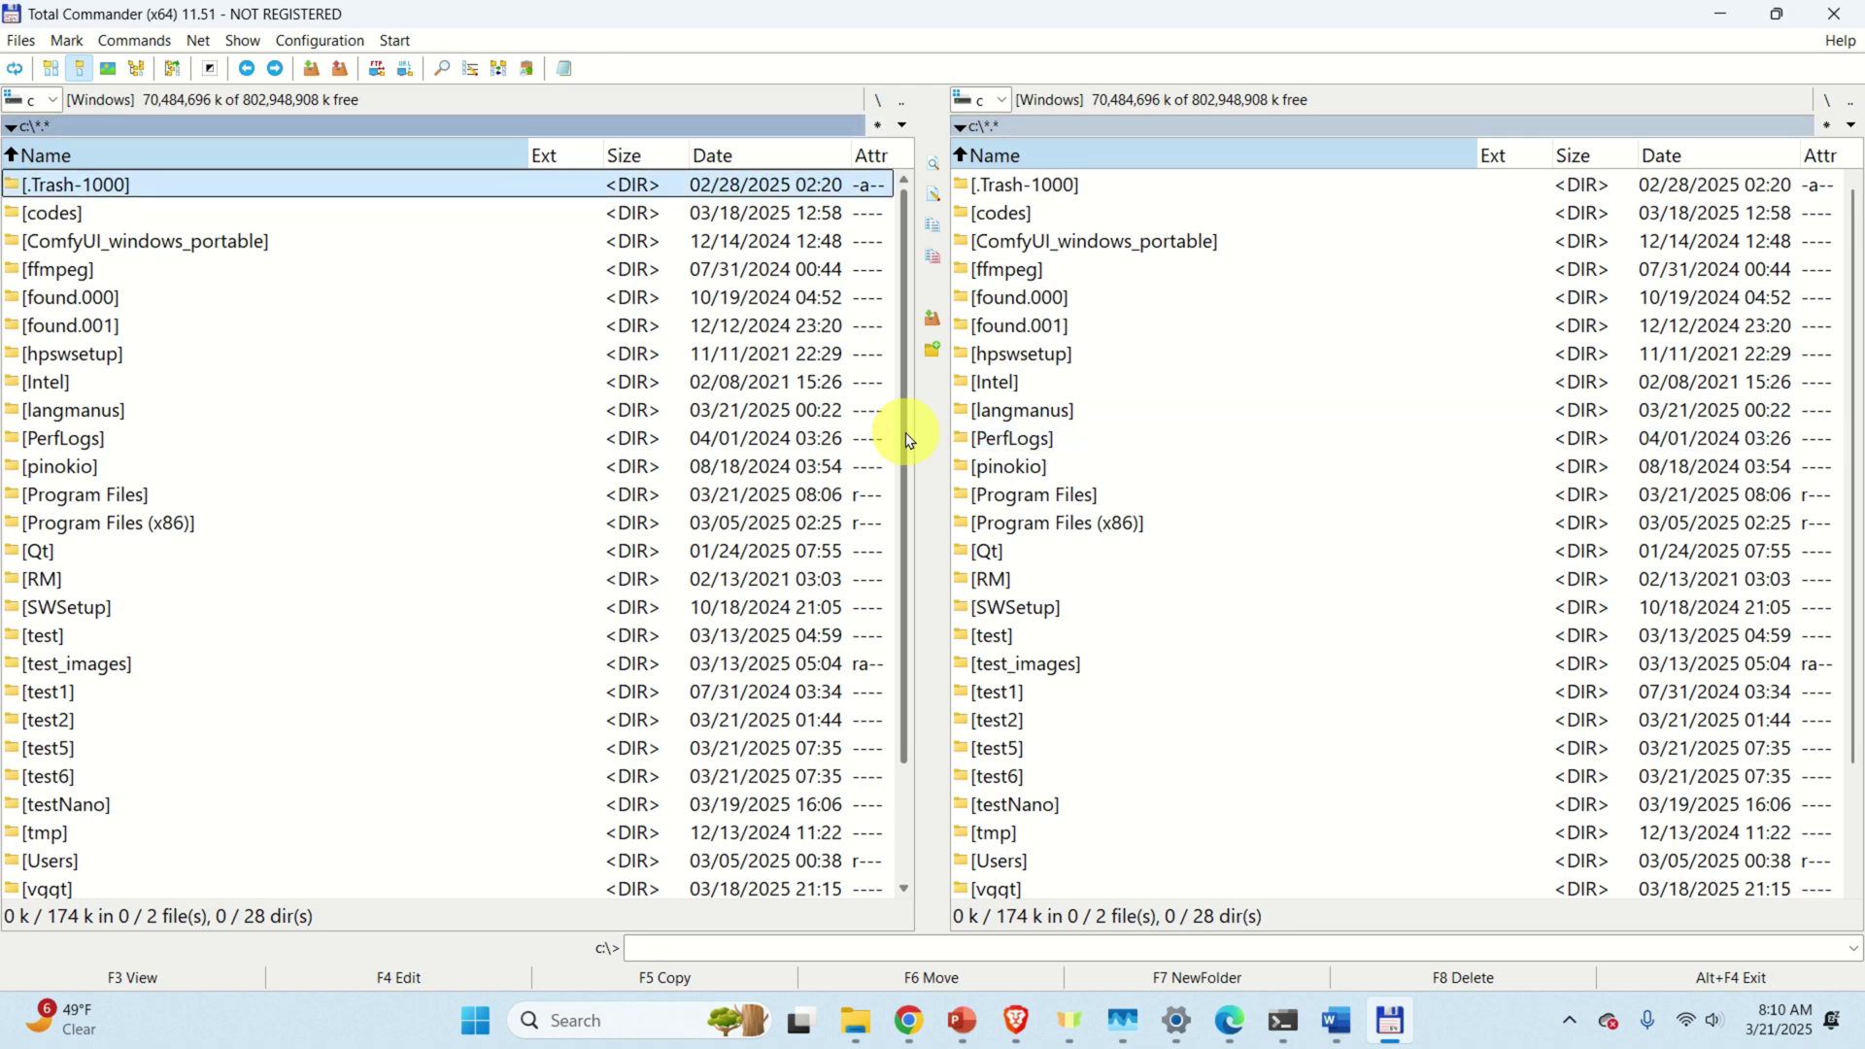
pyautogui.press('Down')
pyautogui.press('Down')
pyautogui.press('Down')
pyautogui.press('Down')
pyautogui.press('Down')
pyautogui.press('Down')
pyautogui.press('Down')
pyautogui.press('Down')
pyautogui.press('Down')
pyautogui.press('Down')
pyautogui.press('Down')
pyautogui.press('Down')
pyautogui.press('Down')
pyautogui.press('Down')
pyautogui.press('Down')
pyautogui.press('Down')
pyautogui.press('Down')
pyautogui.press('Down')
pyautogui.press('Down')
pyautogui.press('Down')
pyautogui.press('Down')
pyautogui.press('Down')
pyautogui.press('Down')
pyautogui.press('Down')
pyautogui.press('Down')
pyautogui.press('Down')
pyautogui.press('Down')
pyautogui.press('Down')
pyautogui.press('Down')
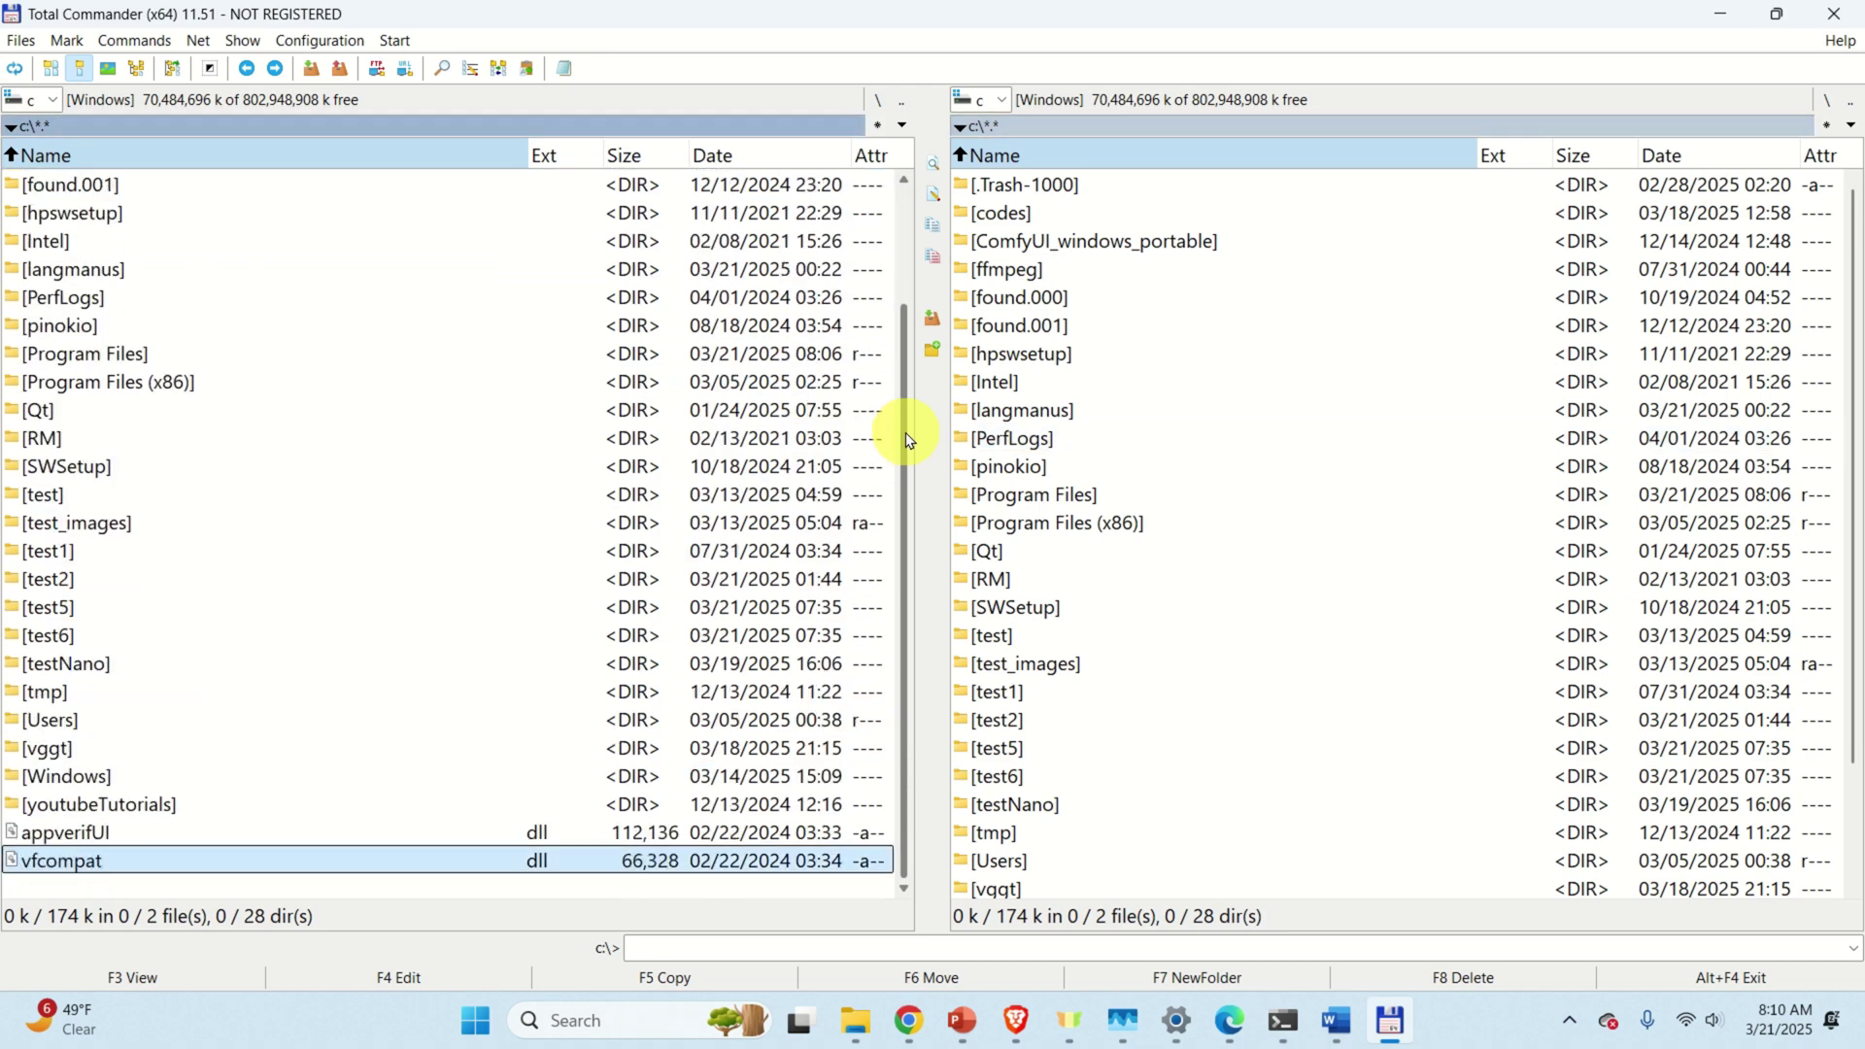
pyautogui.press('Up')
pyautogui.press('Up')
pyautogui.press('Up')
pyautogui.press('Up')
pyautogui.press('Up')
pyautogui.press('Up')
pyautogui.press('Up')
pyautogui.press('Up')
pyautogui.press('Up')
pyautogui.press('Up')
pyautogui.press('Up')
pyautogui.press('Up')
pyautogui.press('Up')
pyautogui.press('Up')
pyautogui.press('Up')
pyautogui.press('Up')
pyautogui.press('Up')
pyautogui.press('Up')
pyautogui.press('Up')
pyautogui.press('Up')
pyautogui.press('Up')
pyautogui.press('Up')
pyautogui.press('Up')
pyautogui.press('Up')
pyautogui.press('Up')
pyautogui.press('Up')
pyautogui.press('Up')
pyautogui.press('Up')
pyautogui.press('Up')
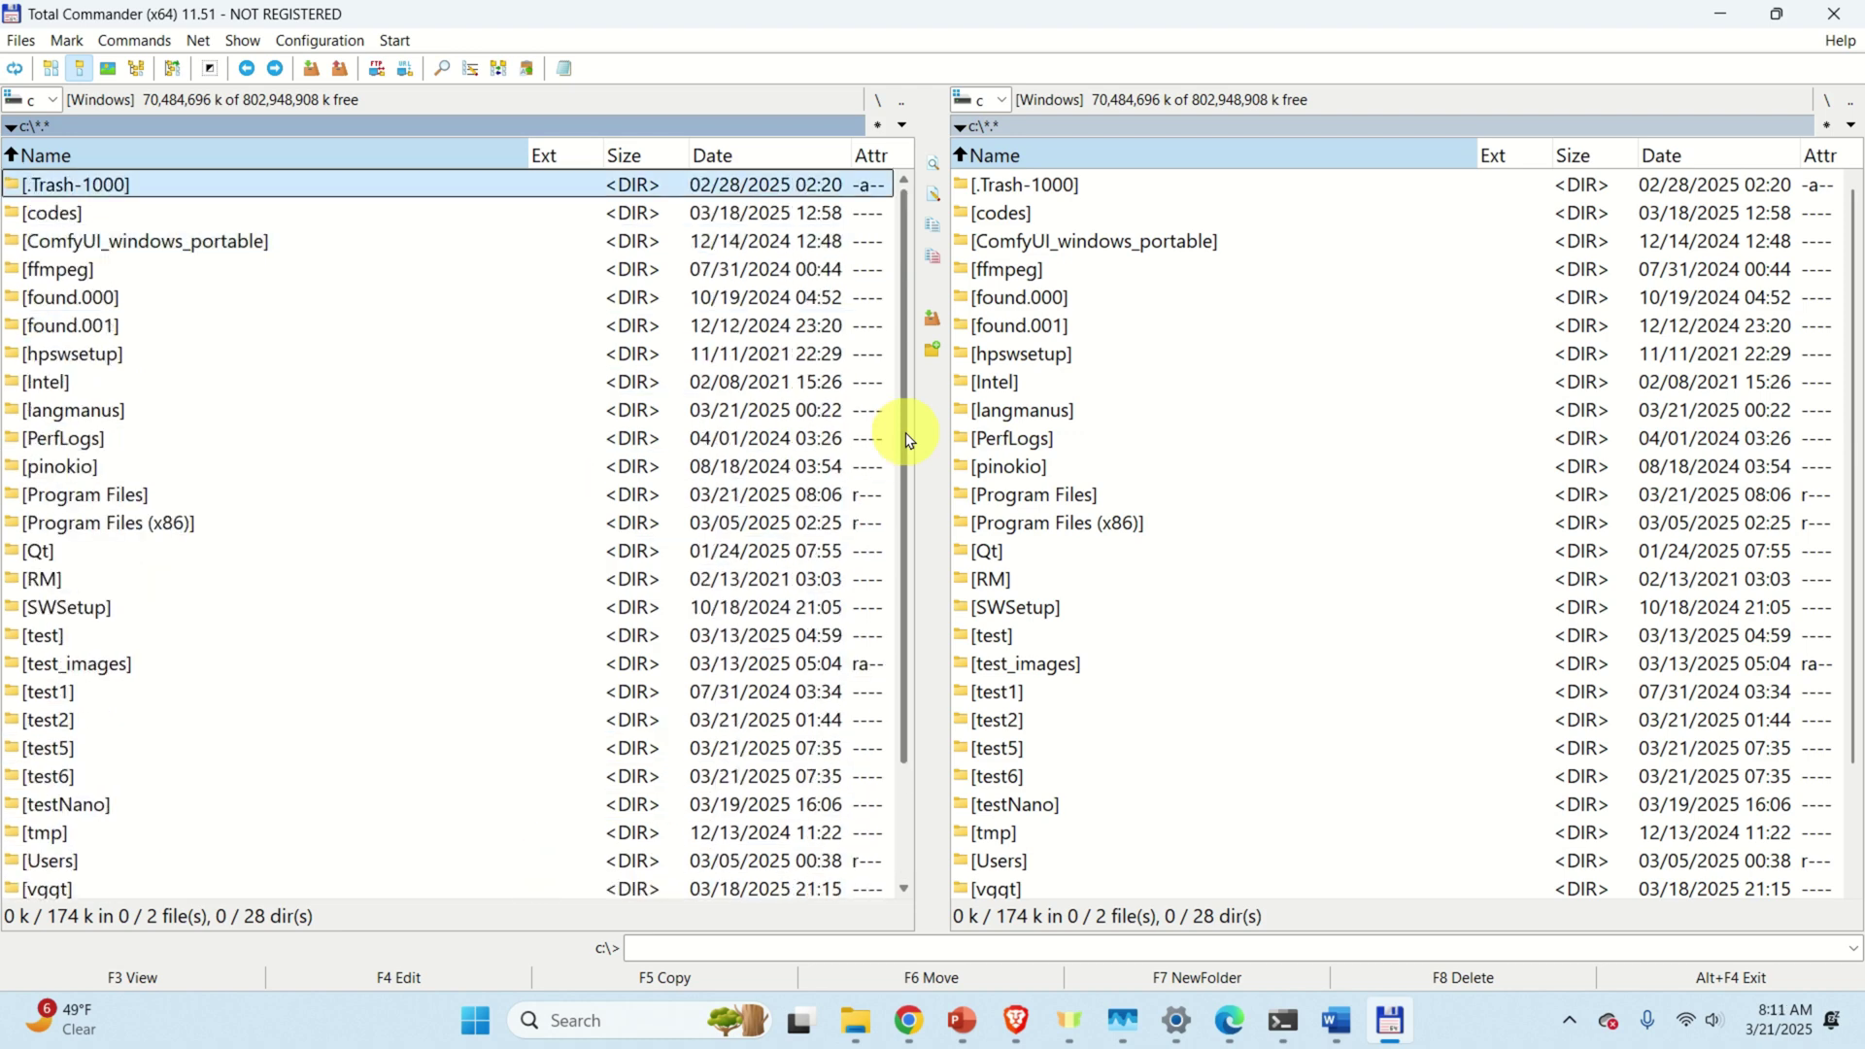
pyautogui.press('Down')
pyautogui.press('Down')
pyautogui.press('Down')
pyautogui.press('Down')
pyautogui.press('Down')
pyautogui.press('Down')
pyautogui.press('Down')
pyautogui.press('Down')
pyautogui.press('Down')
pyautogui.press('Down')
pyautogui.press('Down')
pyautogui.press('Down')
pyautogui.press('Down')
pyautogui.press('Down')
pyautogui.press('Down')
pyautogui.press('Down')
pyautogui.press('Down')
pyautogui.press('Down')
pyautogui.press('Down')
pyautogui.press('Down')
pyautogui.press('Down')
pyautogui.press('Down')
pyautogui.press('Down')
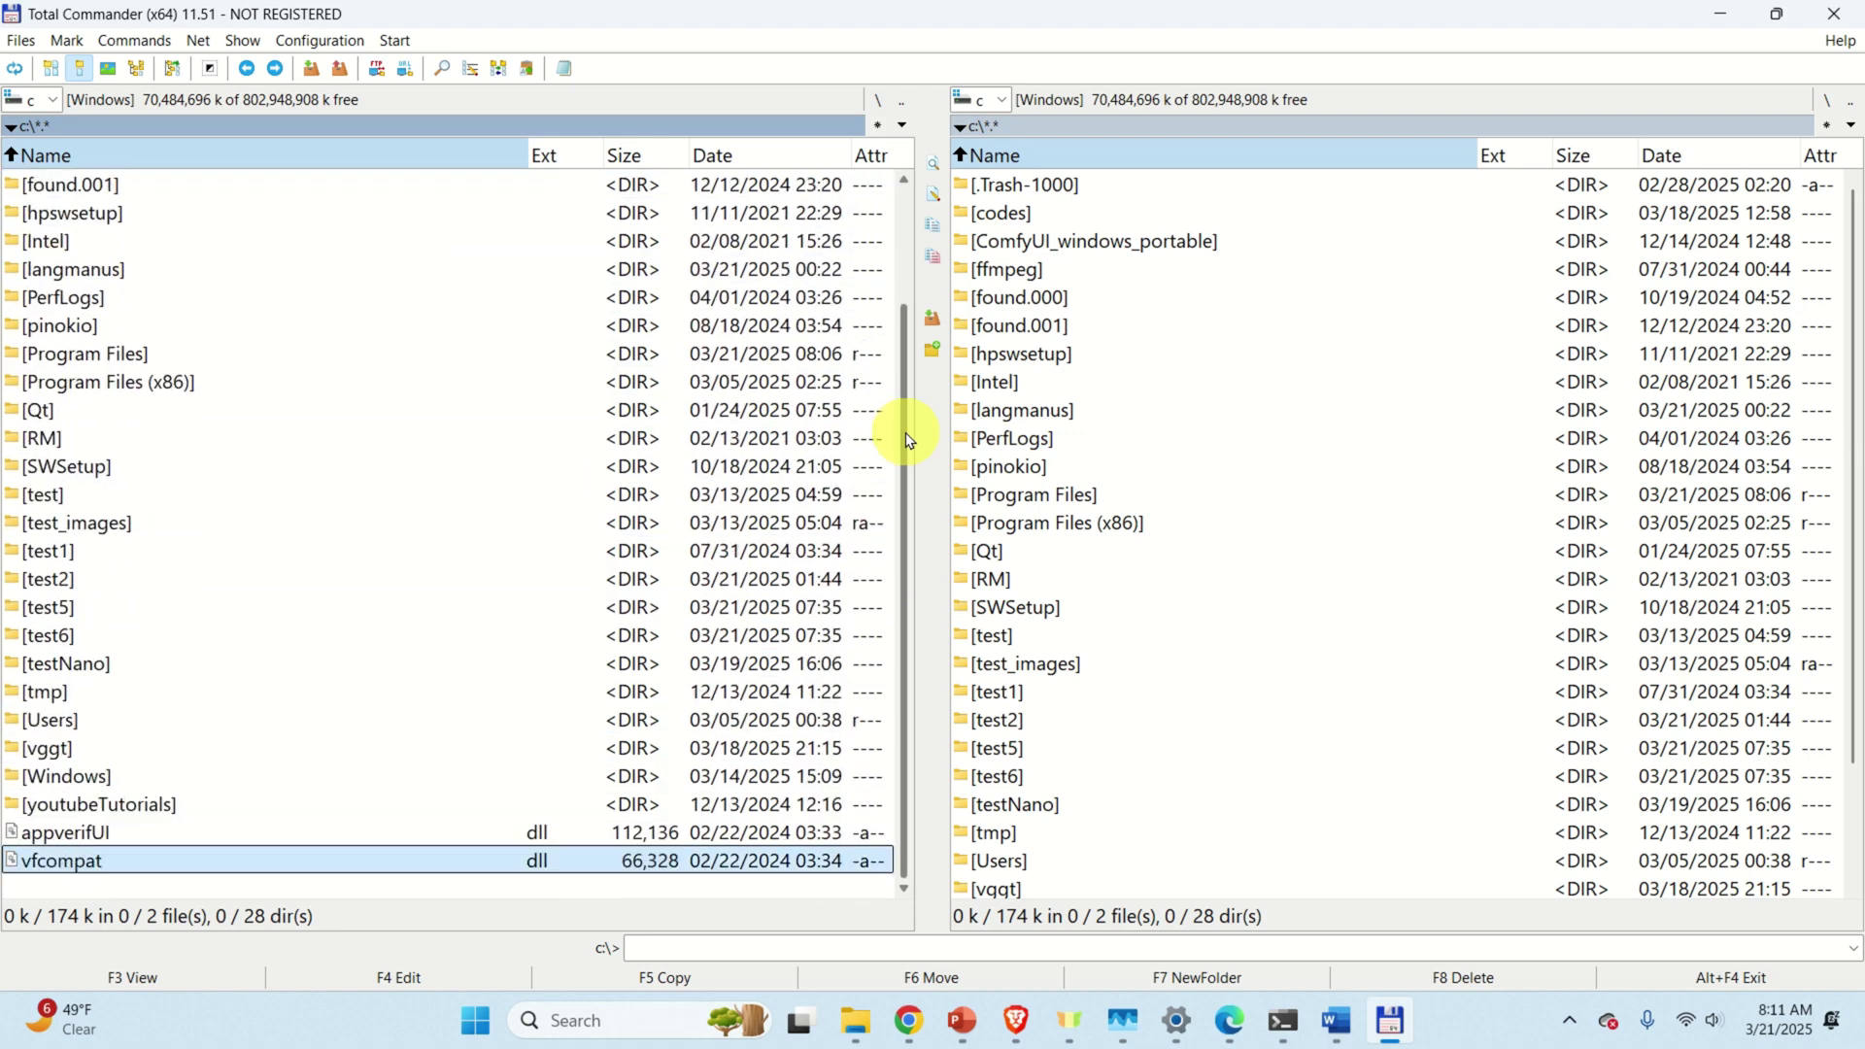
pyautogui.press('Up')
pyautogui.press('Up')
pyautogui.press('Up')
pyautogui.press('Up')
pyautogui.press('Up')
pyautogui.press('Up')
pyautogui.press('Up')
pyautogui.press('Up')
pyautogui.press('Up')
pyautogui.press('Up')
pyautogui.press('Up')
pyautogui.press('Up')
pyautogui.press('Up')
pyautogui.press('Up')
pyautogui.press('Up')
pyautogui.press('Up')
pyautogui.press('Up')
pyautogui.press('Up')
pyautogui.press('Up')
pyautogui.press('Up')
pyautogui.press('Up')
pyautogui.press('Up')
pyautogui.press('Up')
pyautogui.press('Up')
pyautogui.press('Up')
pyautogui.press('Up')
pyautogui.press('Up')
pyautogui.press('Up')
pyautogui.press('Up')
pyautogui.press('Down')
pyautogui.press('Down')
pyautogui.press('Down')
pyautogui.press('Up')
pyautogui.press('Up')
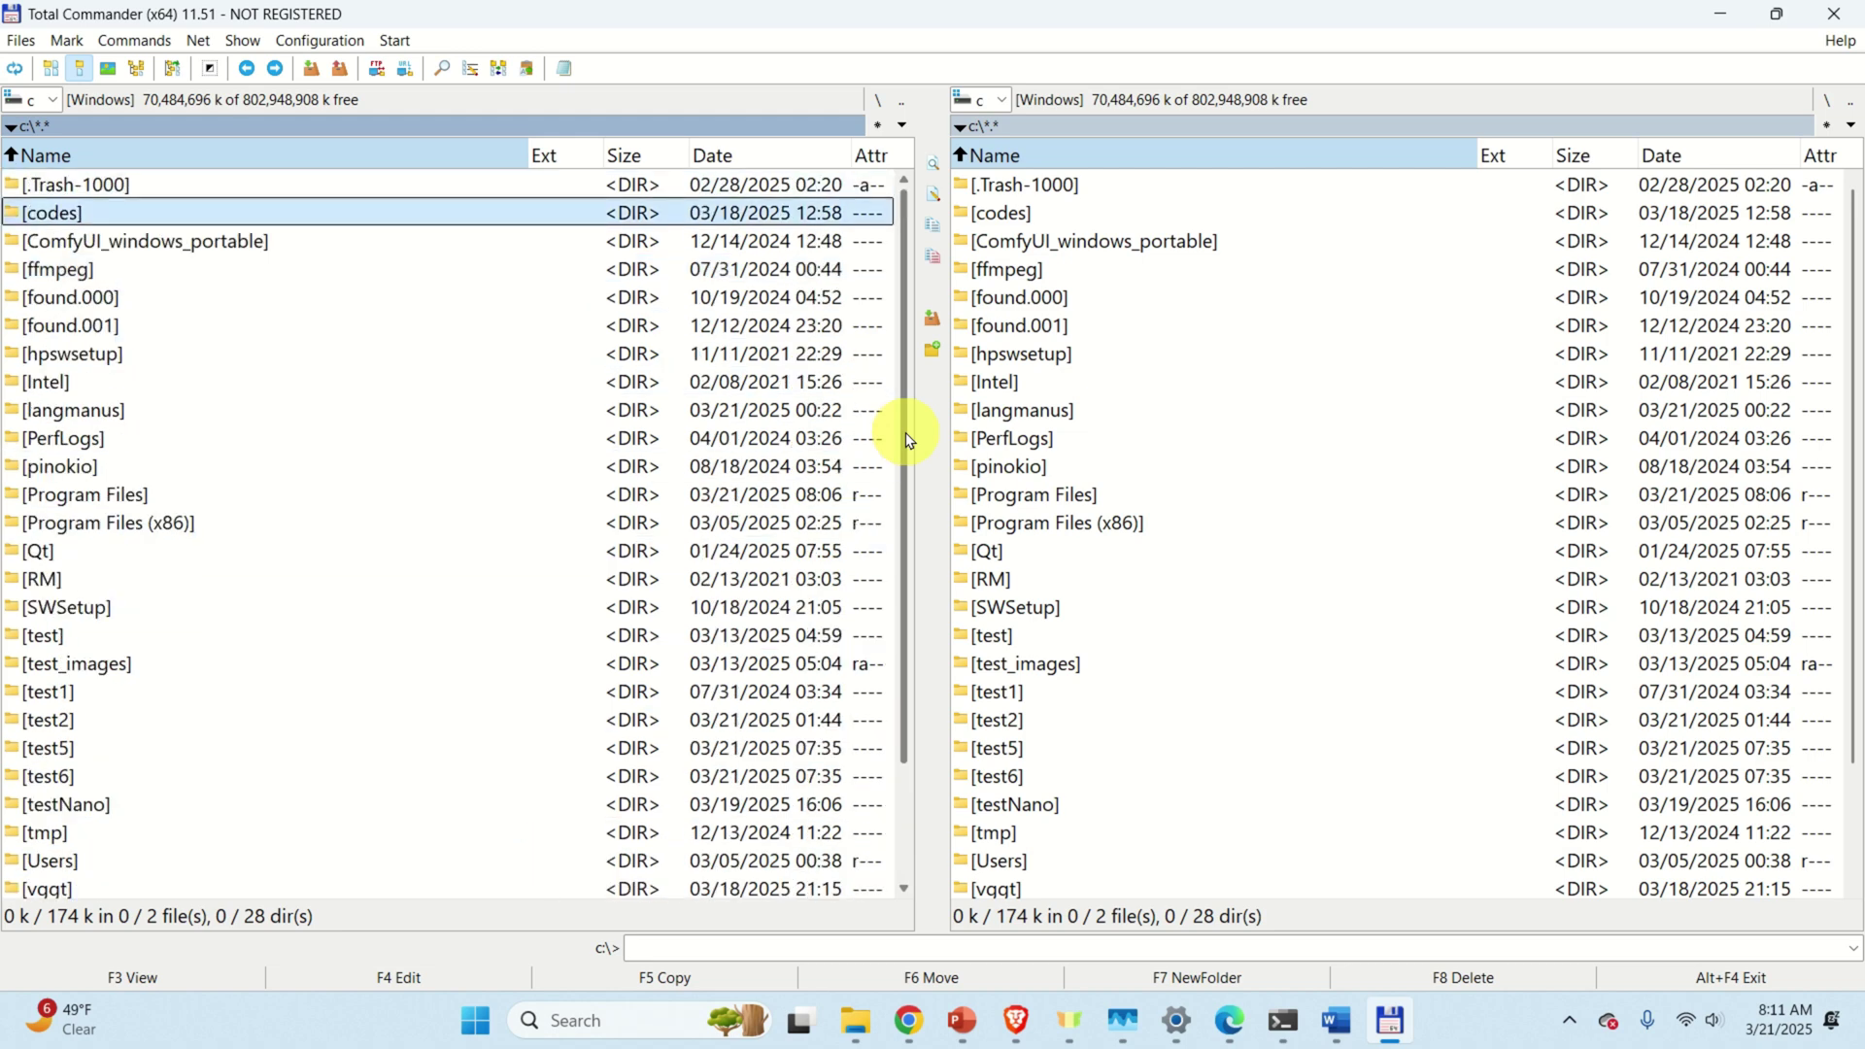
pyautogui.press('Down')
pyautogui.press('Down')
pyautogui.press('Down')
pyautogui.press('Down')
pyautogui.press('Down')
pyautogui.press('Down')
pyautogui.press('Down')
pyautogui.press('Down')
pyautogui.press('Down')
pyautogui.press('Down')
pyautogui.press('Down')
pyautogui.press('Down')
pyautogui.press('Down')
pyautogui.press('Down')
pyautogui.press('Down')
pyautogui.press('Down')
pyautogui.press('Down')
pyautogui.press('Down')
pyautogui.press('Down')
pyautogui.press('Down')
pyautogui.press('Down')
pyautogui.press('Down')
pyautogui.press('Down')
pyautogui.press('Down')
pyautogui.press('Down')
pyautogui.press('Down')
pyautogui.press('Down')
pyautogui.press('Down')
pyautogui.press('Up')
pyautogui.press('Up')
pyautogui.press('Up')
pyautogui.press('Up')
pyautogui.press('Up')
pyautogui.press('Up')
pyautogui.press('Up')
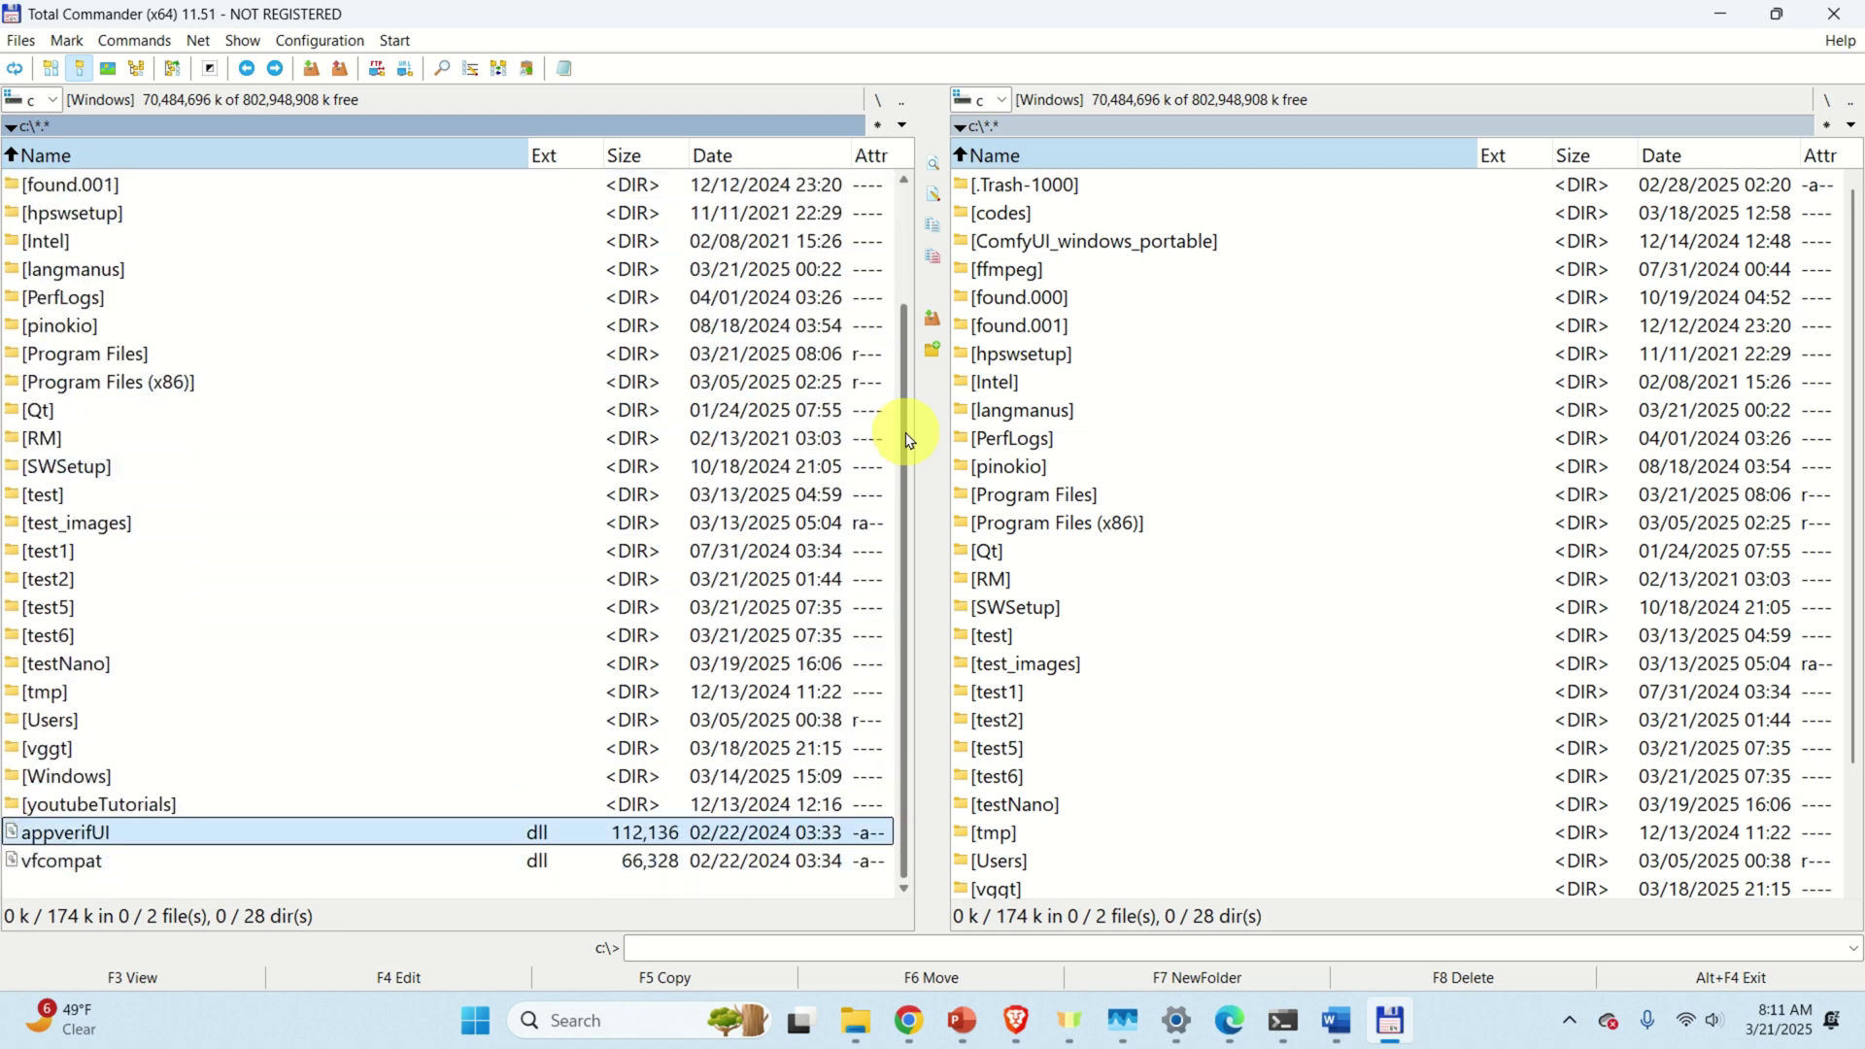
pyautogui.press('Up')
pyautogui.press('Return')
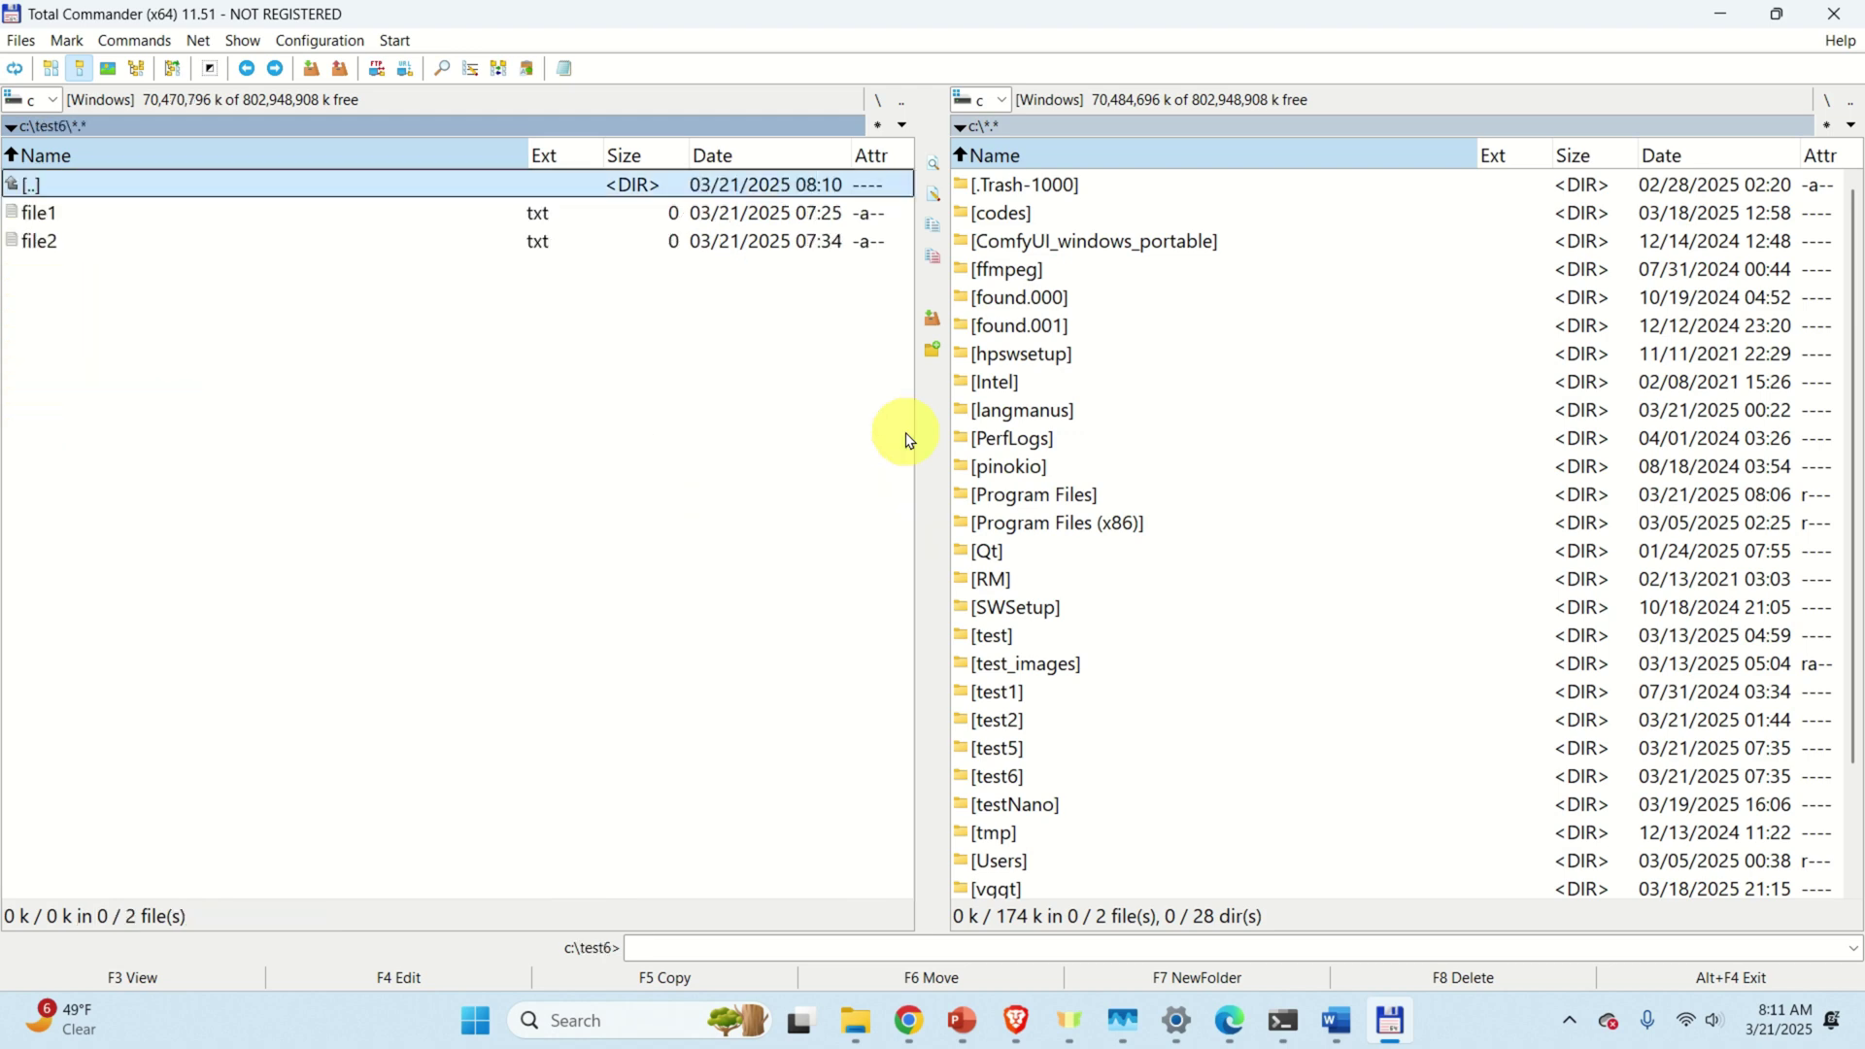
pyautogui.press('Down')
pyautogui.press('Down')
pyautogui.press('Up')
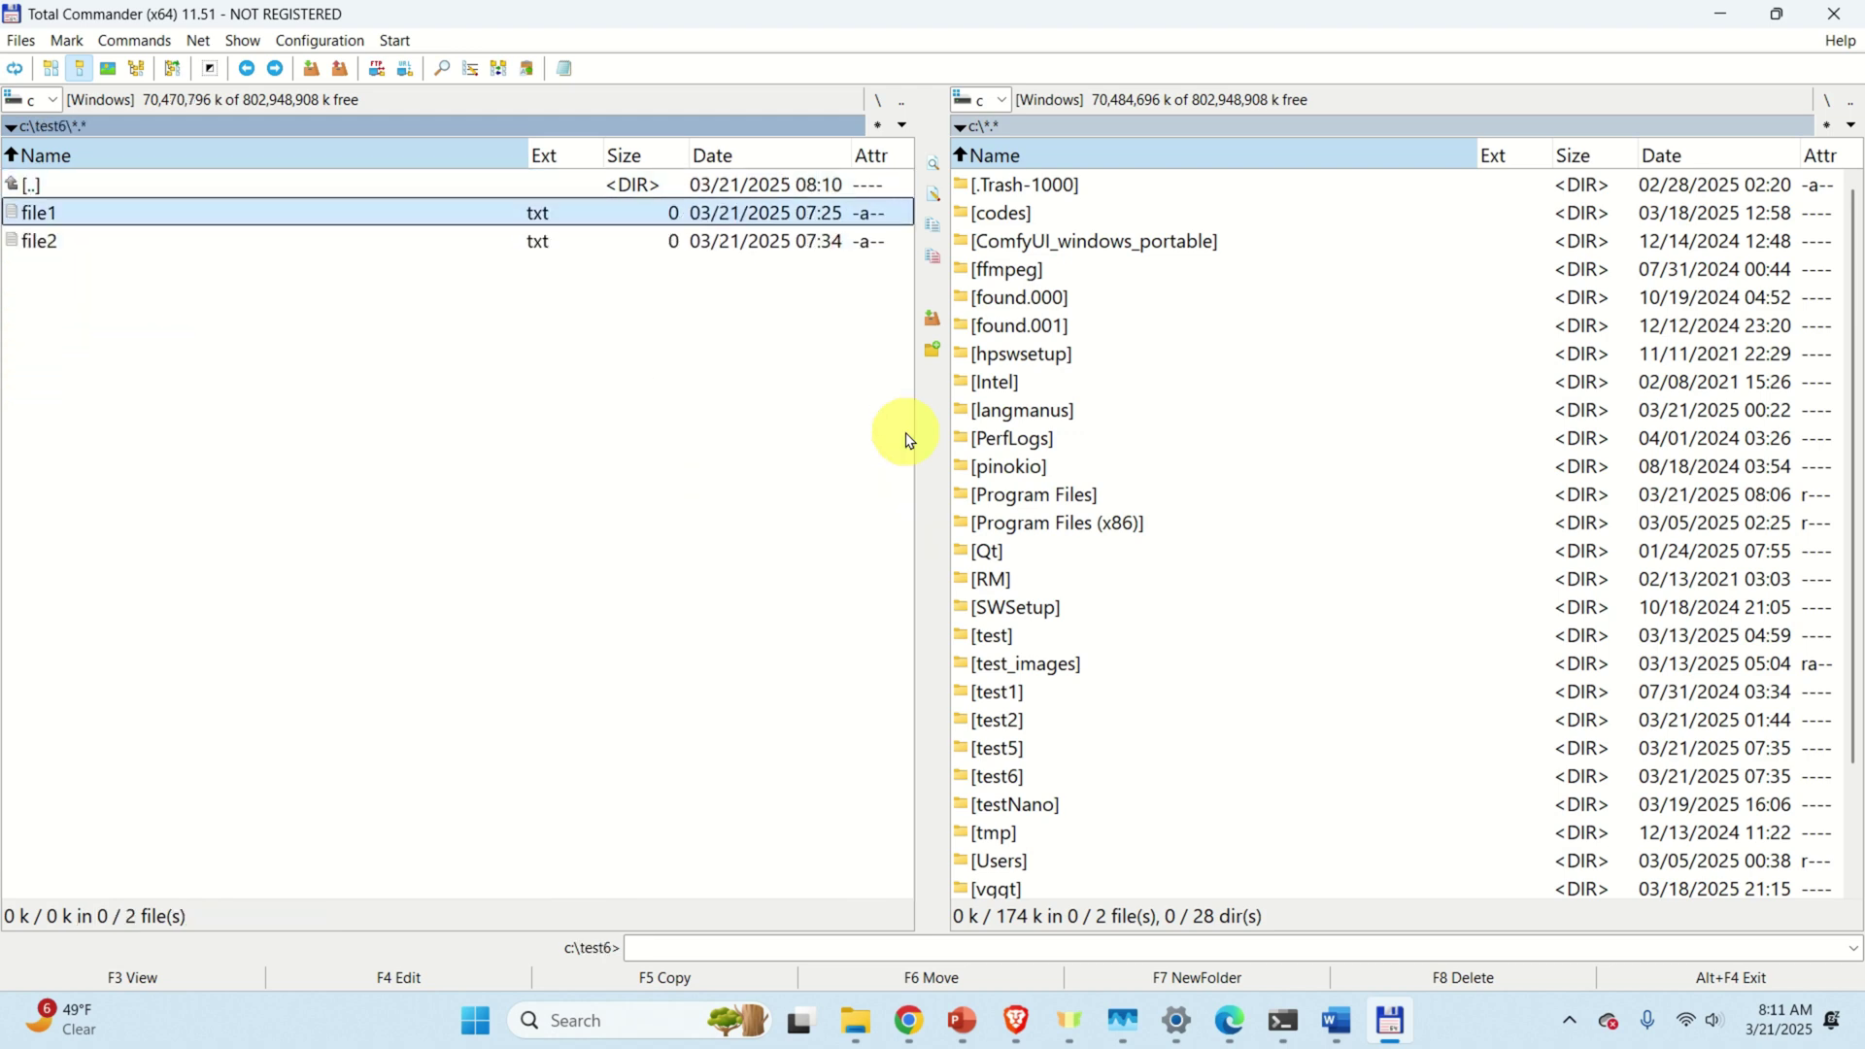
pyautogui.press('Down')
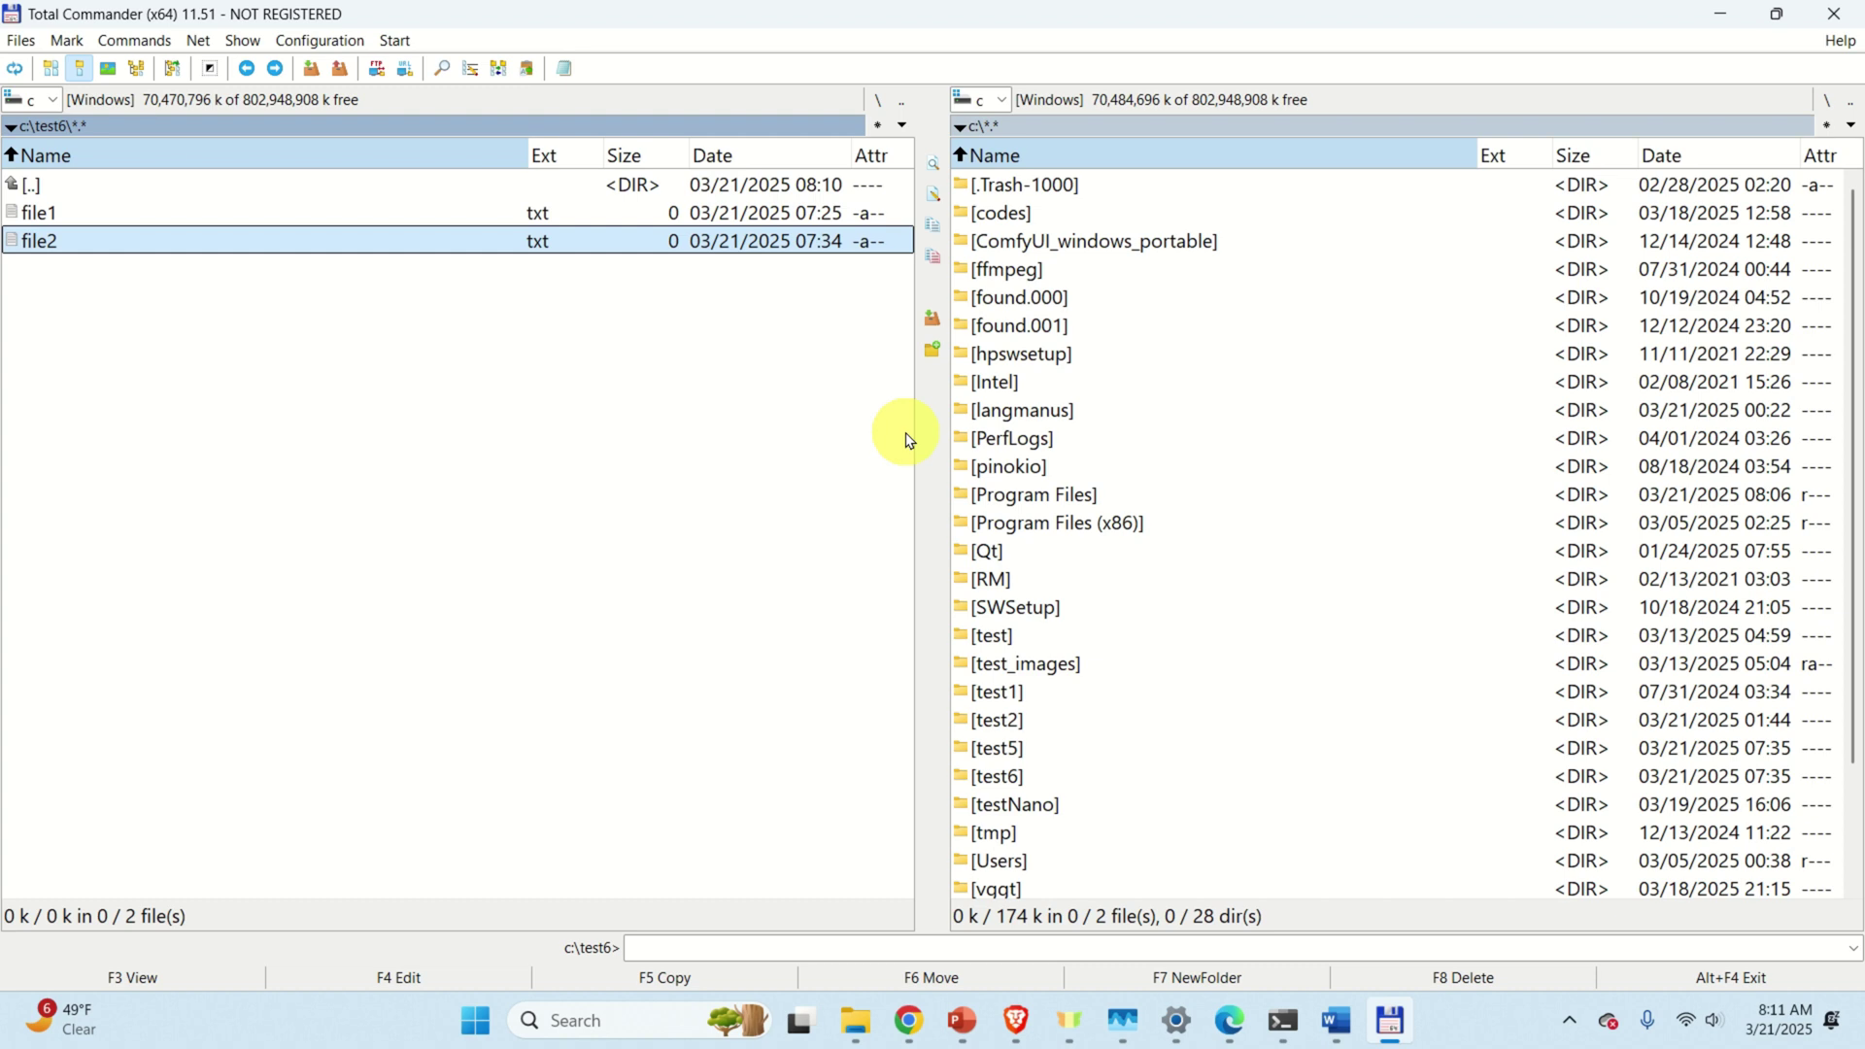
# Create test10.txt with 'notepad test10.txt' from the command line, then close Notepad
pyautogui.click(687, 948)
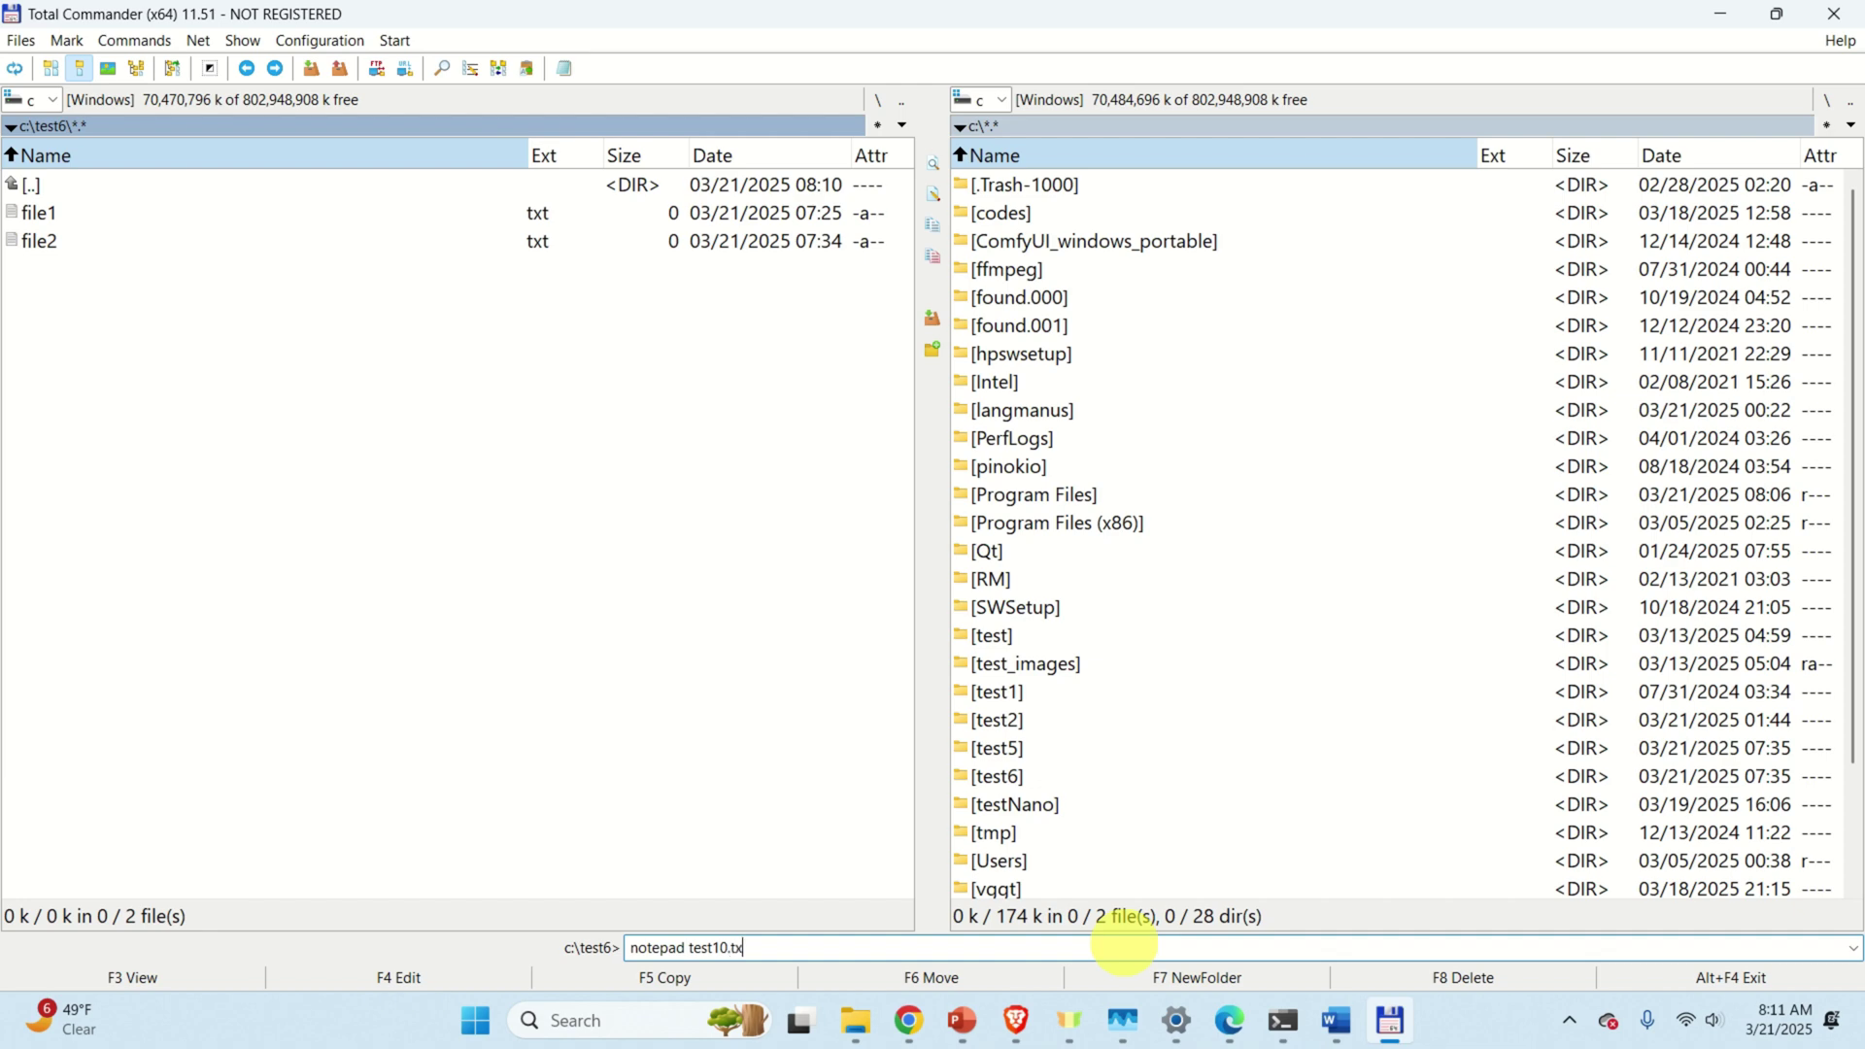
pyautogui.write('t')
pyautogui.press('Return')
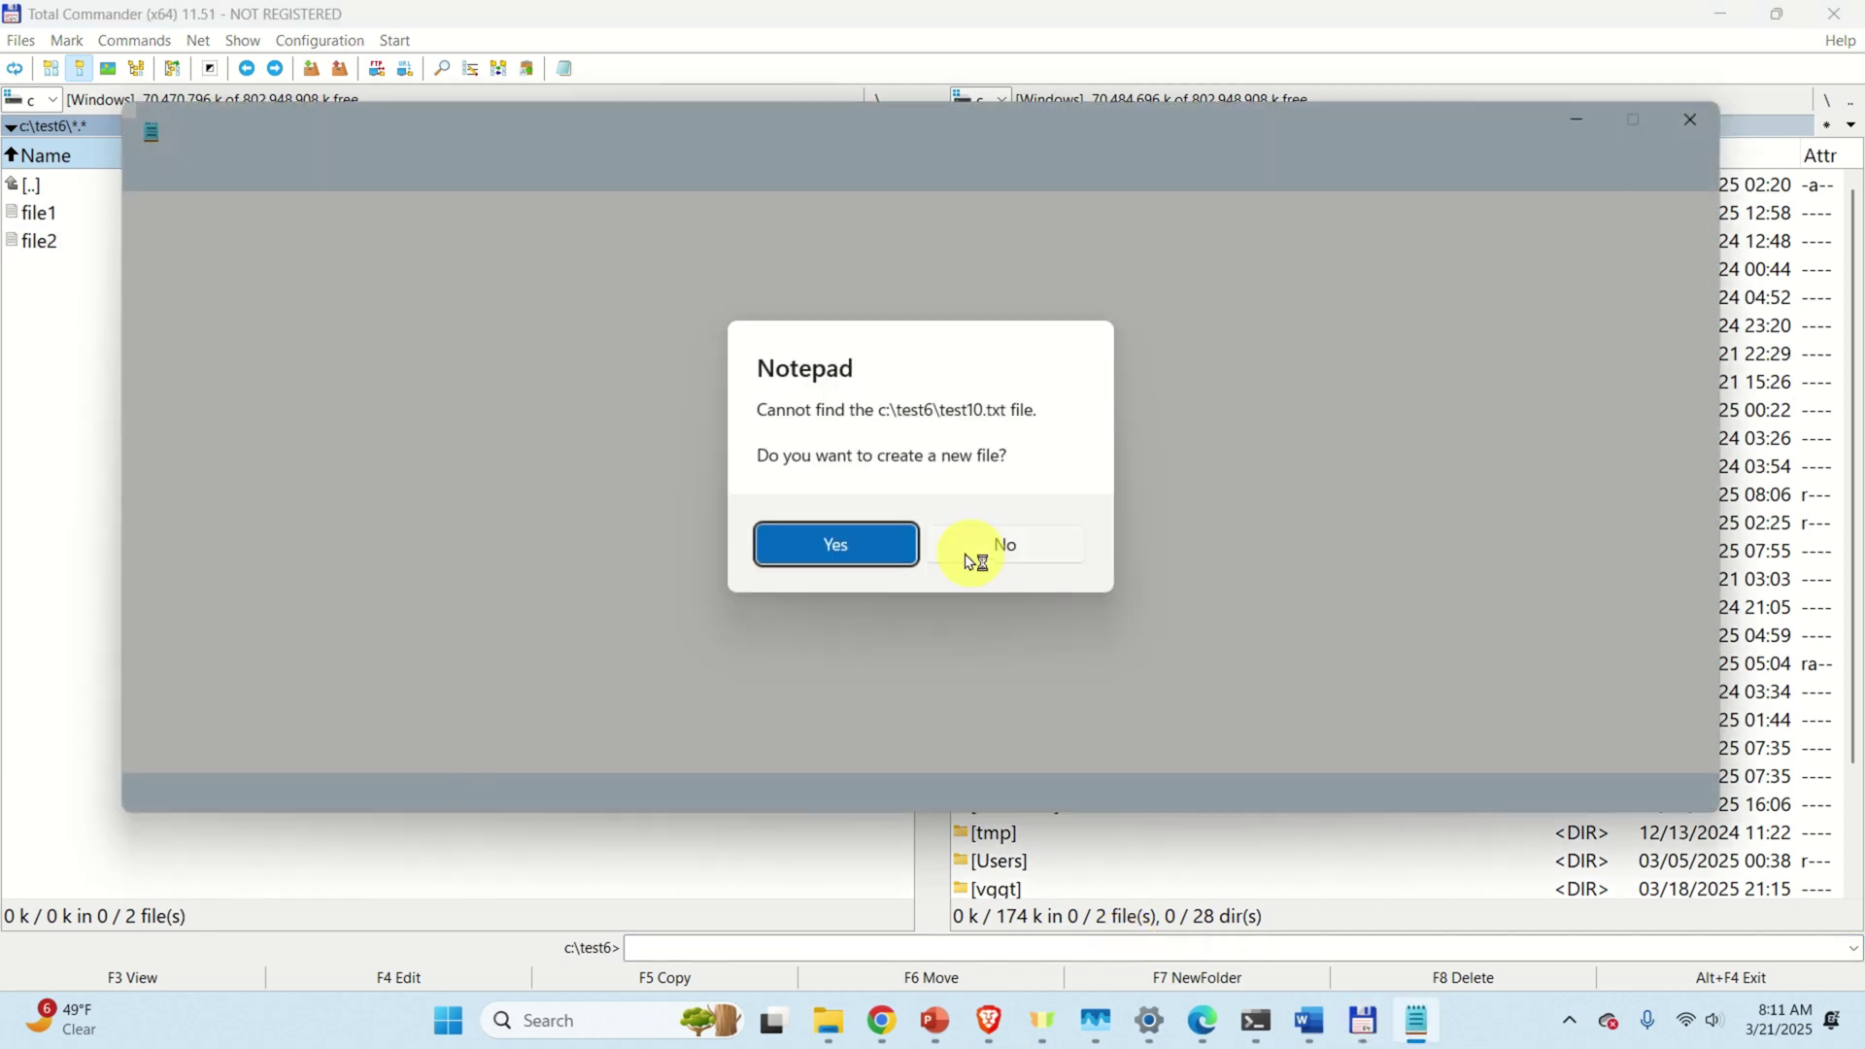
pyautogui.click(865, 544)
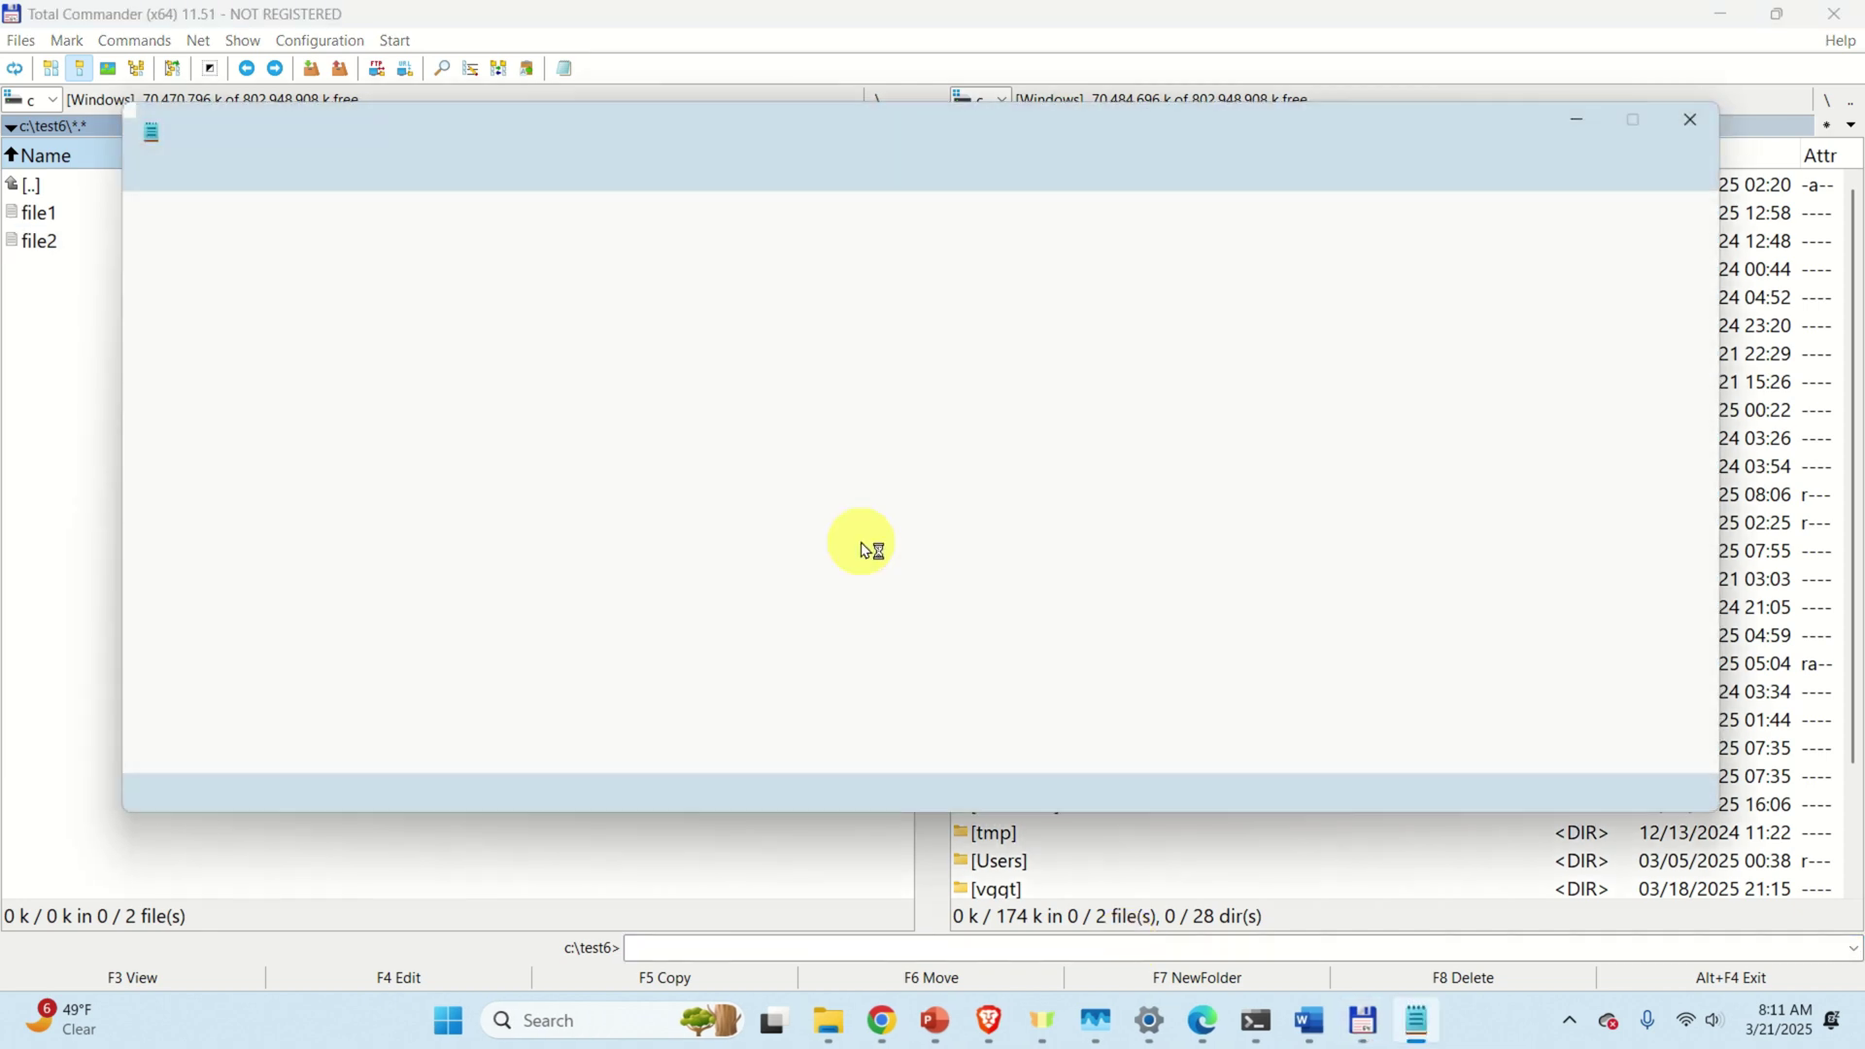
pyautogui.click(1695, 128)
# Select test10, file2 and file1 in turn in the test6 file list
pyautogui.click(62, 268)
pyautogui.click(77, 245)
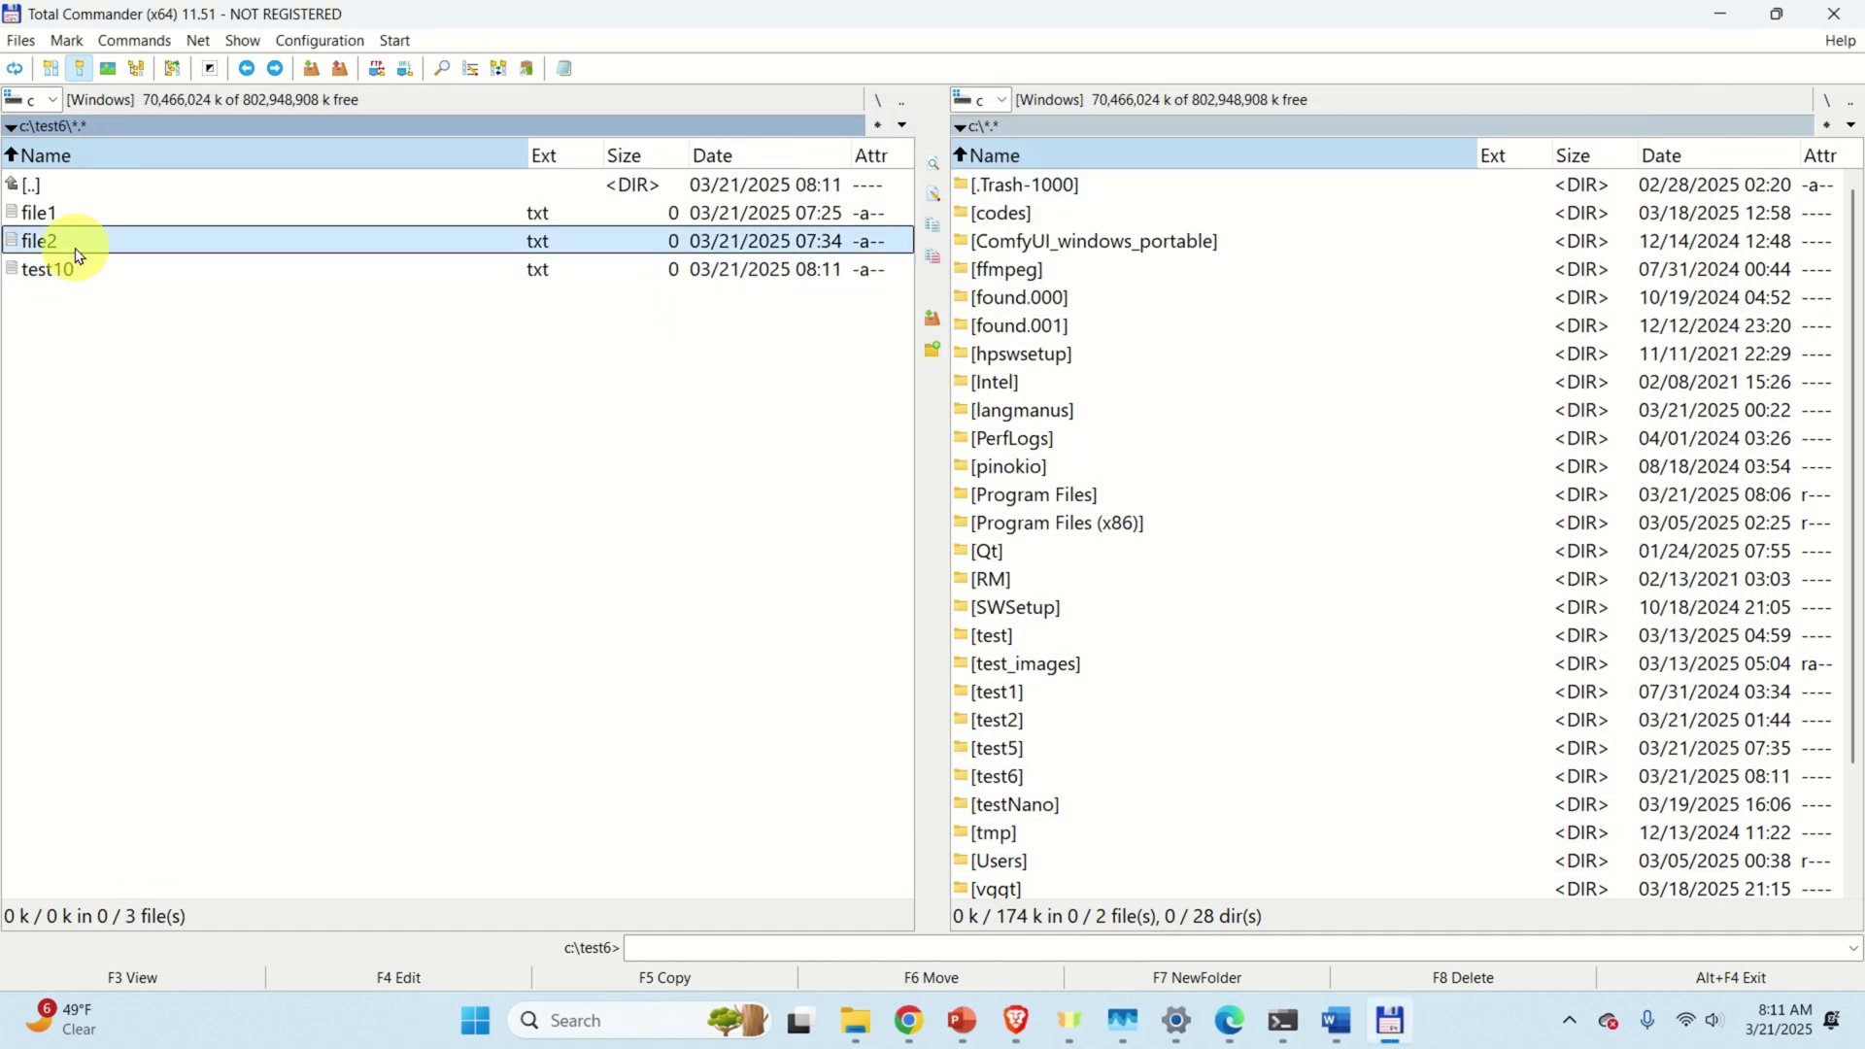
pyautogui.click(61, 214)
pyautogui.click(60, 243)
pyautogui.click(61, 278)
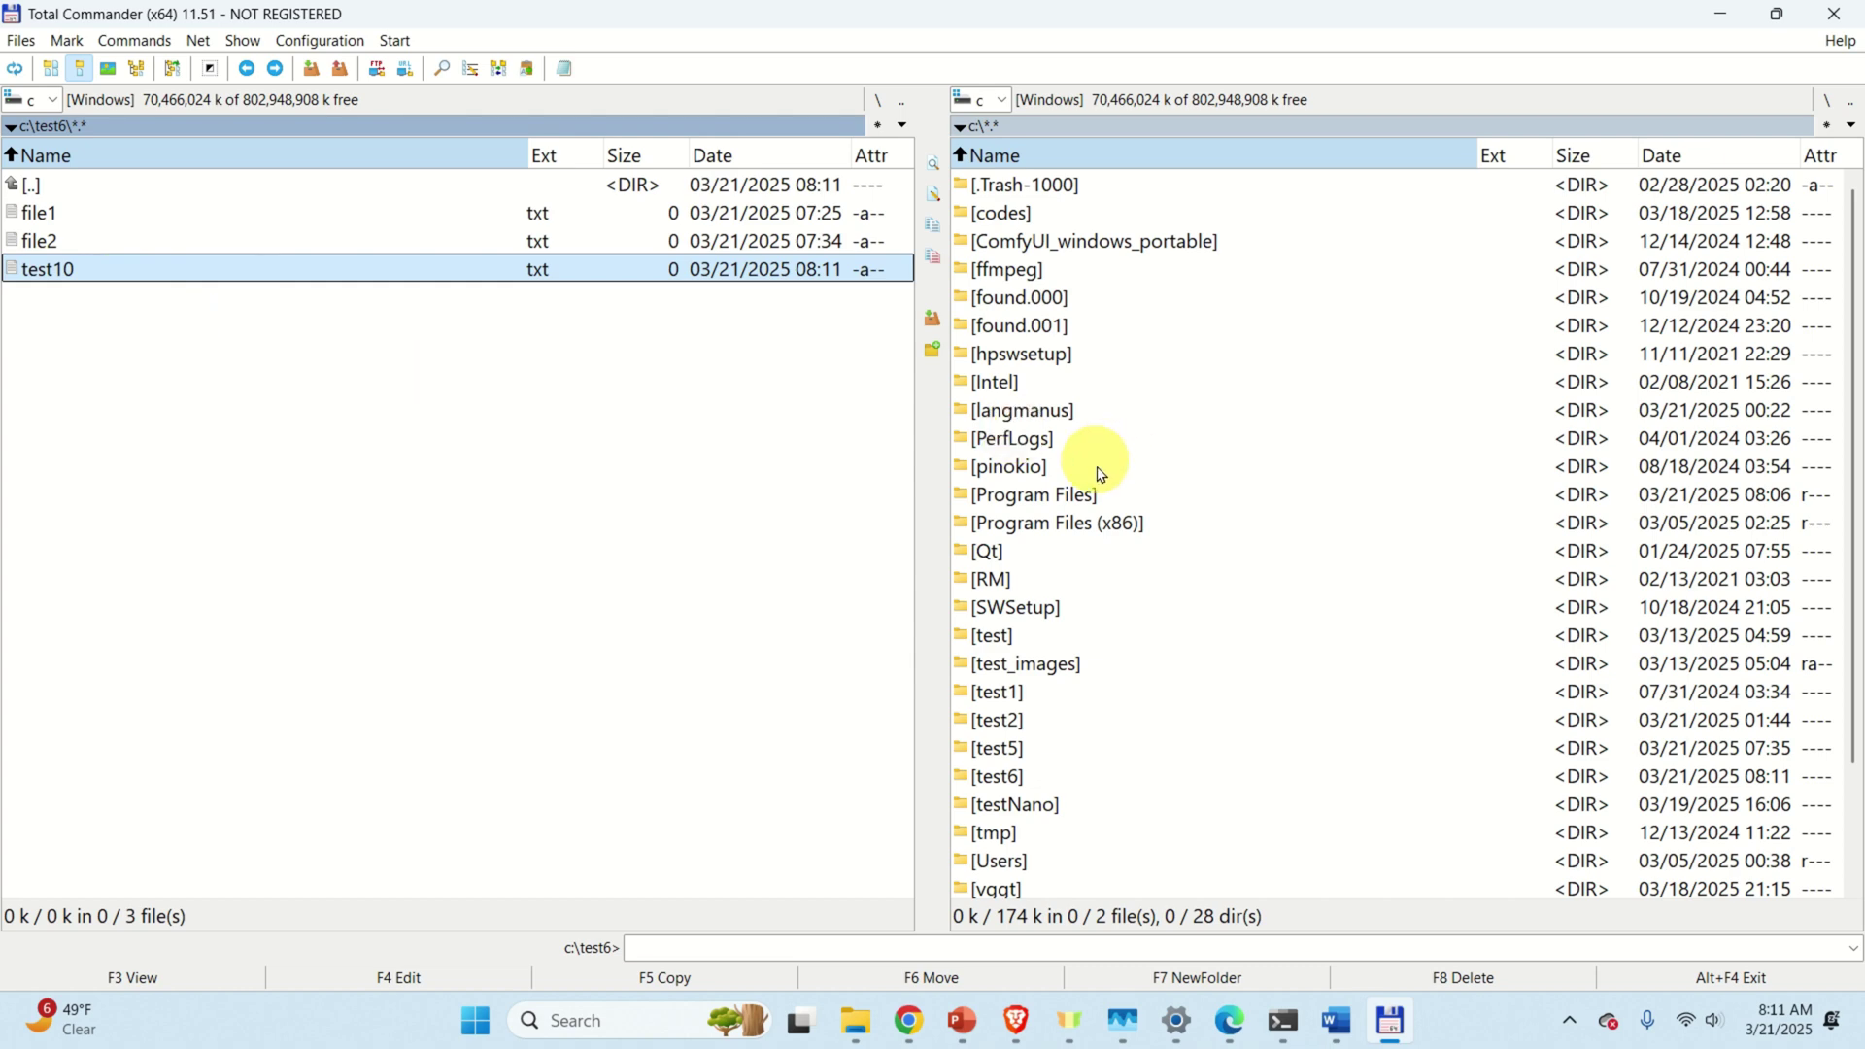
# Create newFolder at the C: root with F7, open it on the right, then return to file1
pyautogui.scroll(-2, 1107, 486)
pyautogui.scroll(-1, 1112, 500)
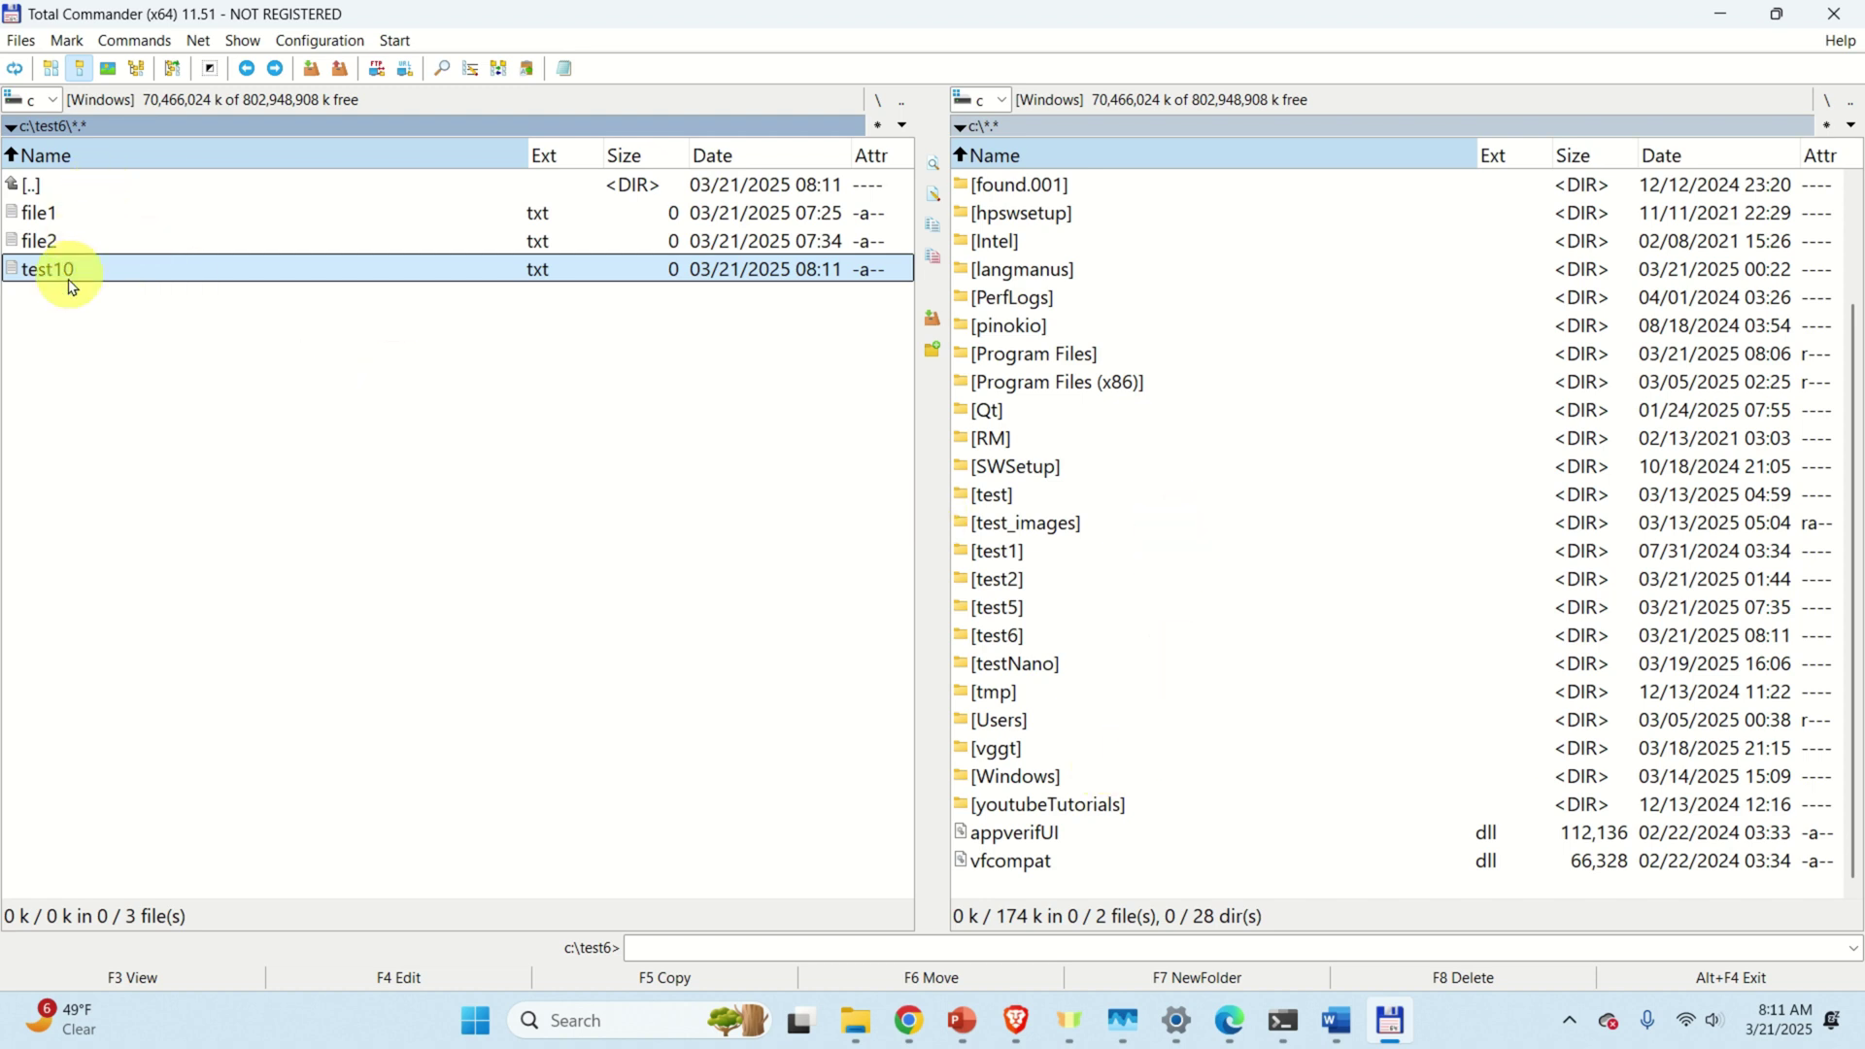
pyautogui.click(1226, 664)
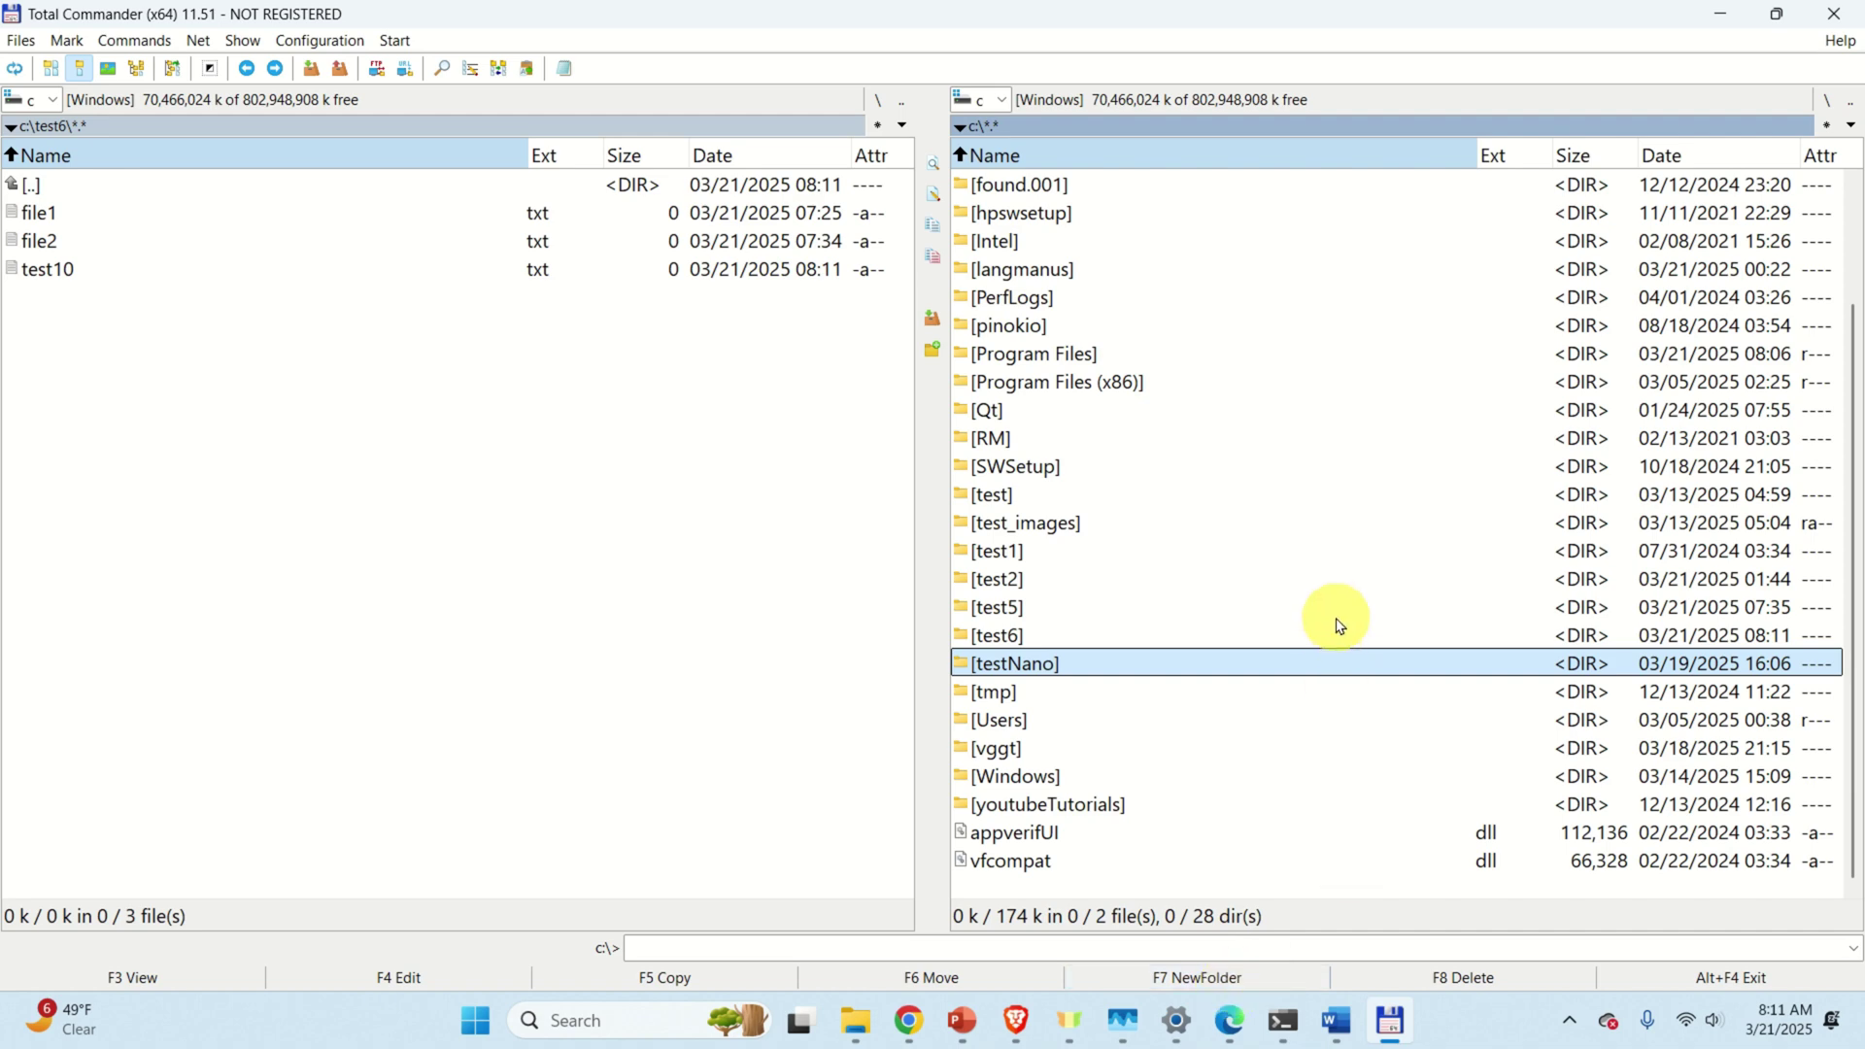
pyautogui.press('F7')
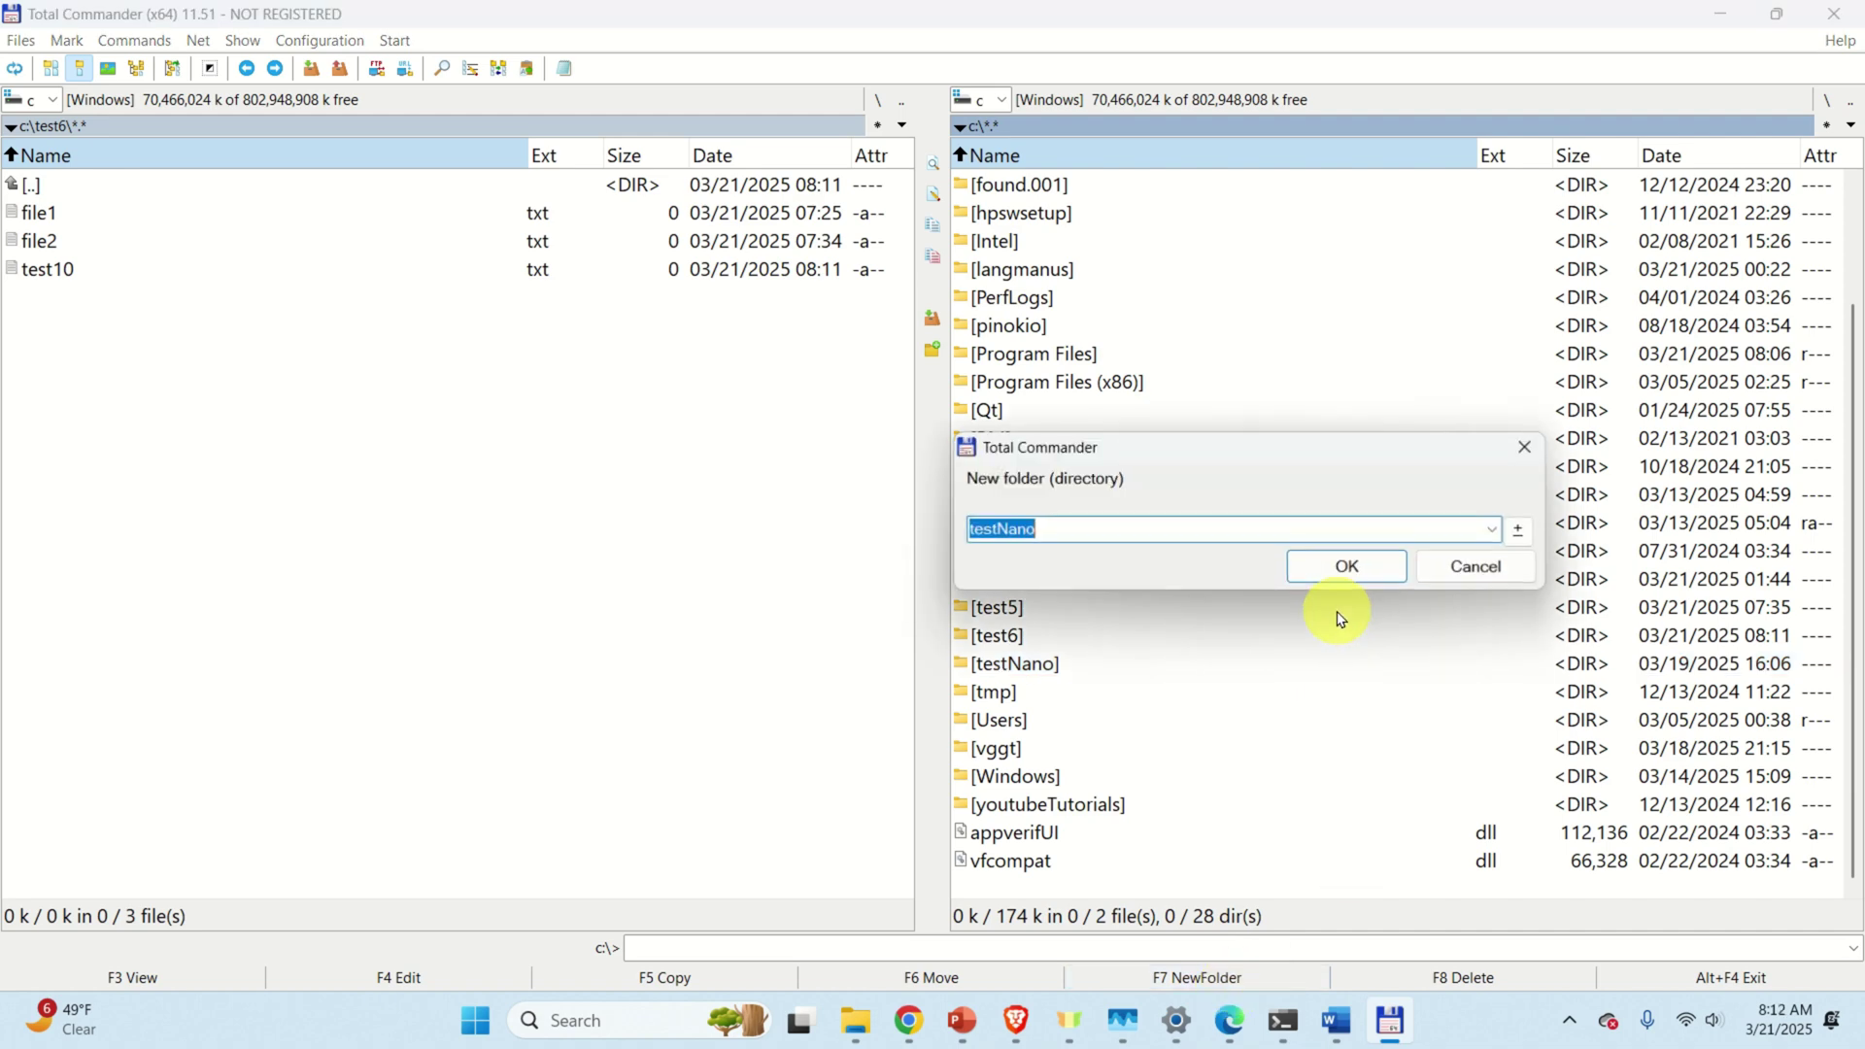
pyautogui.press('BackSpace')
pyautogui.press('Return')
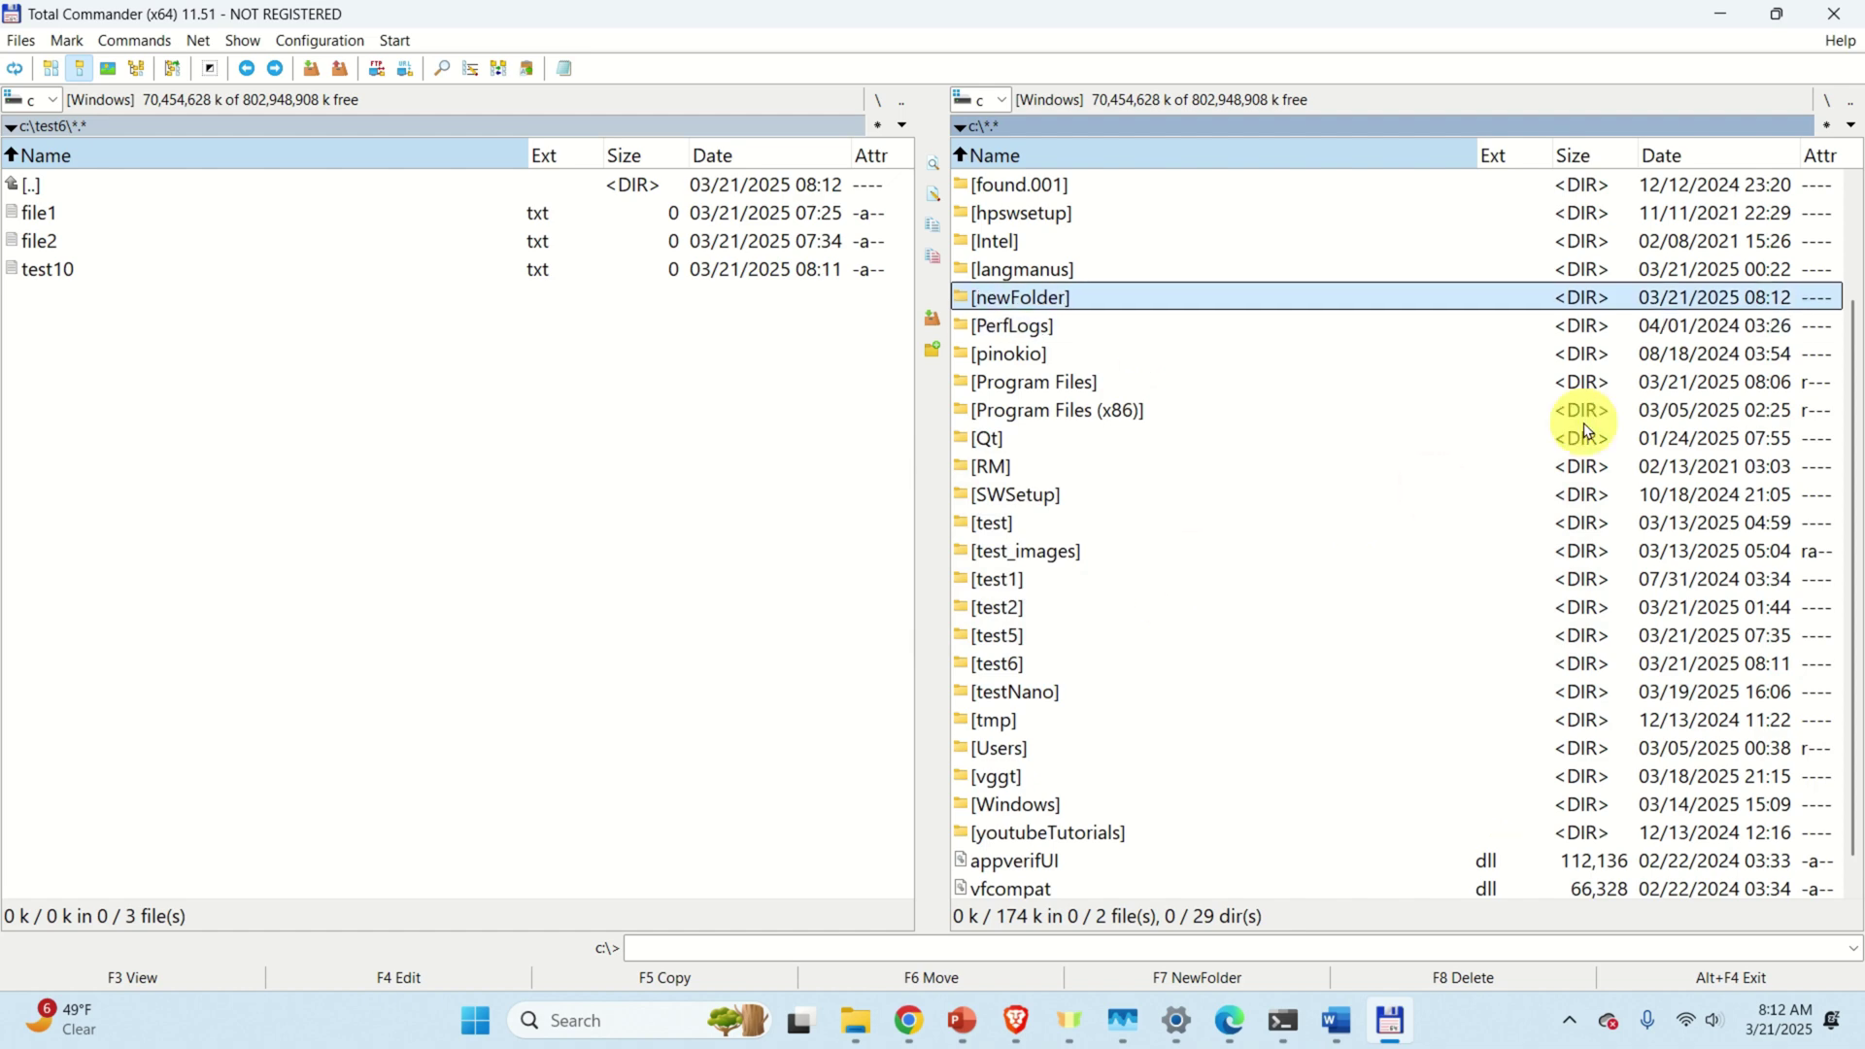
pyautogui.press('Return')
pyautogui.press('Tab')
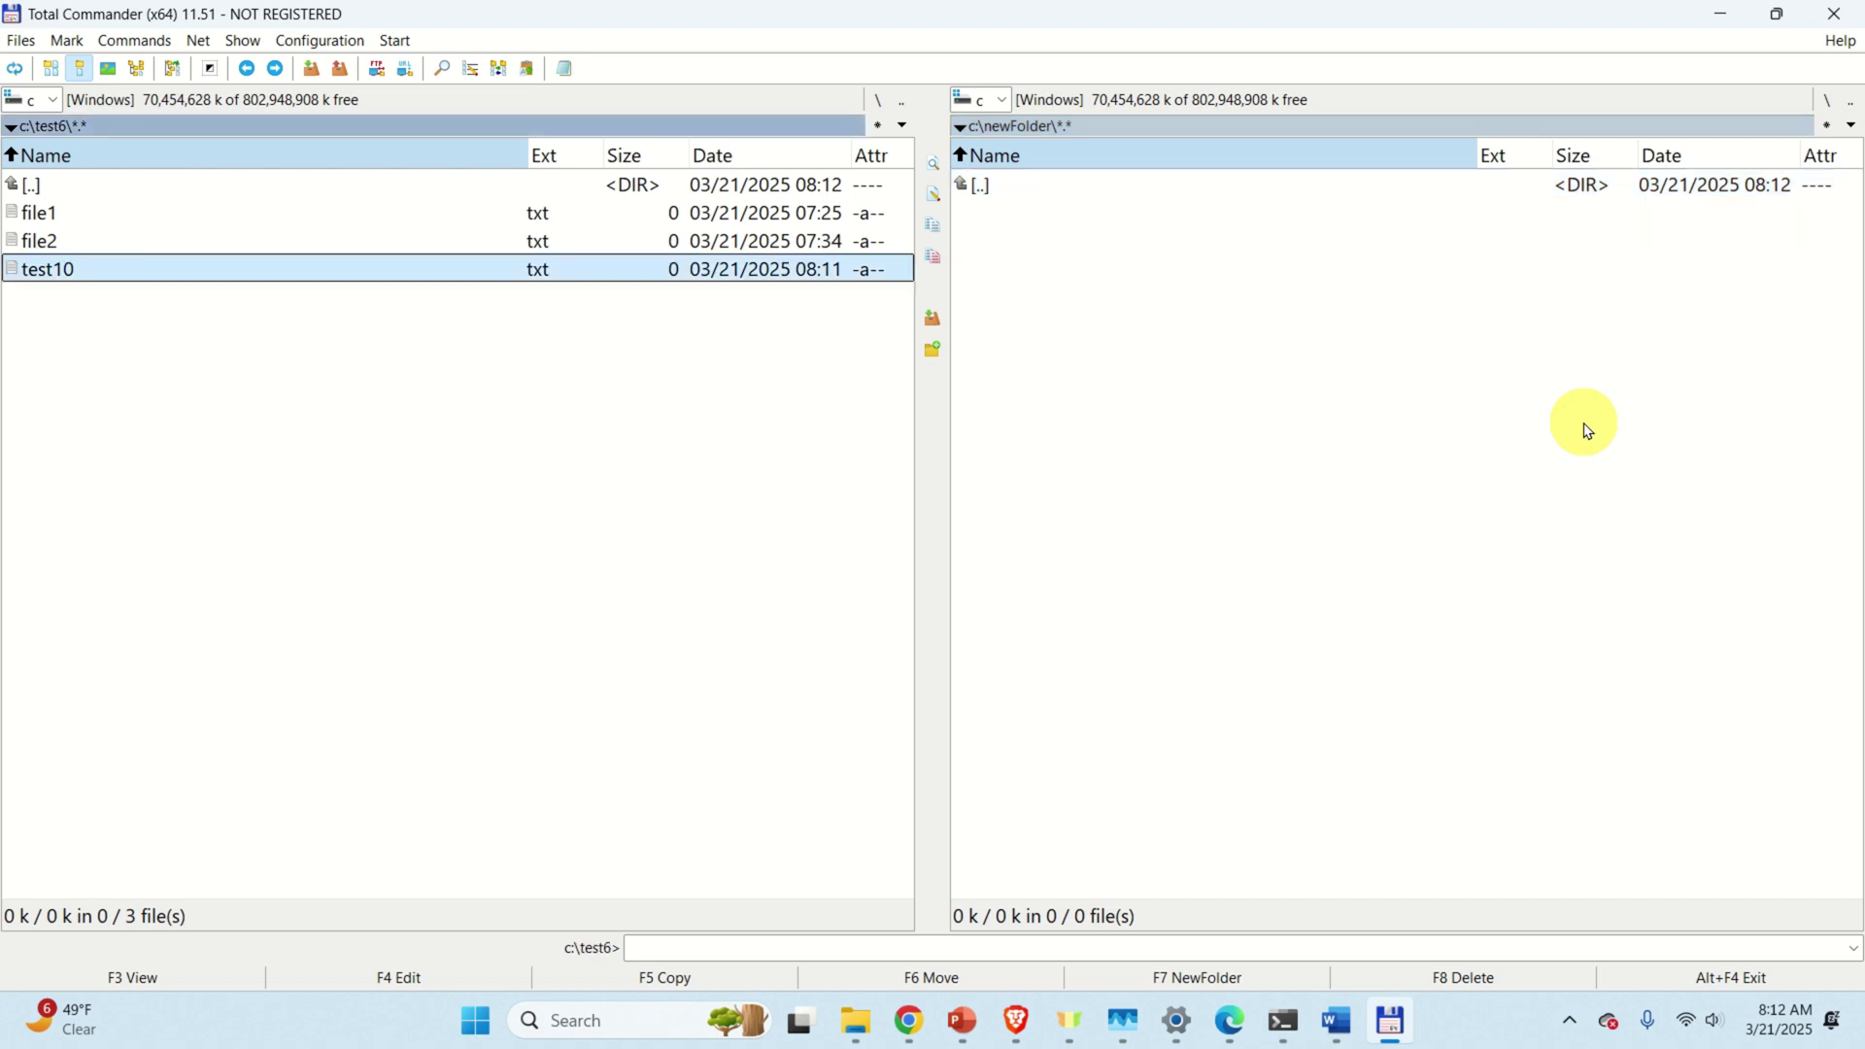
pyautogui.press('Up')
pyautogui.press('Up')
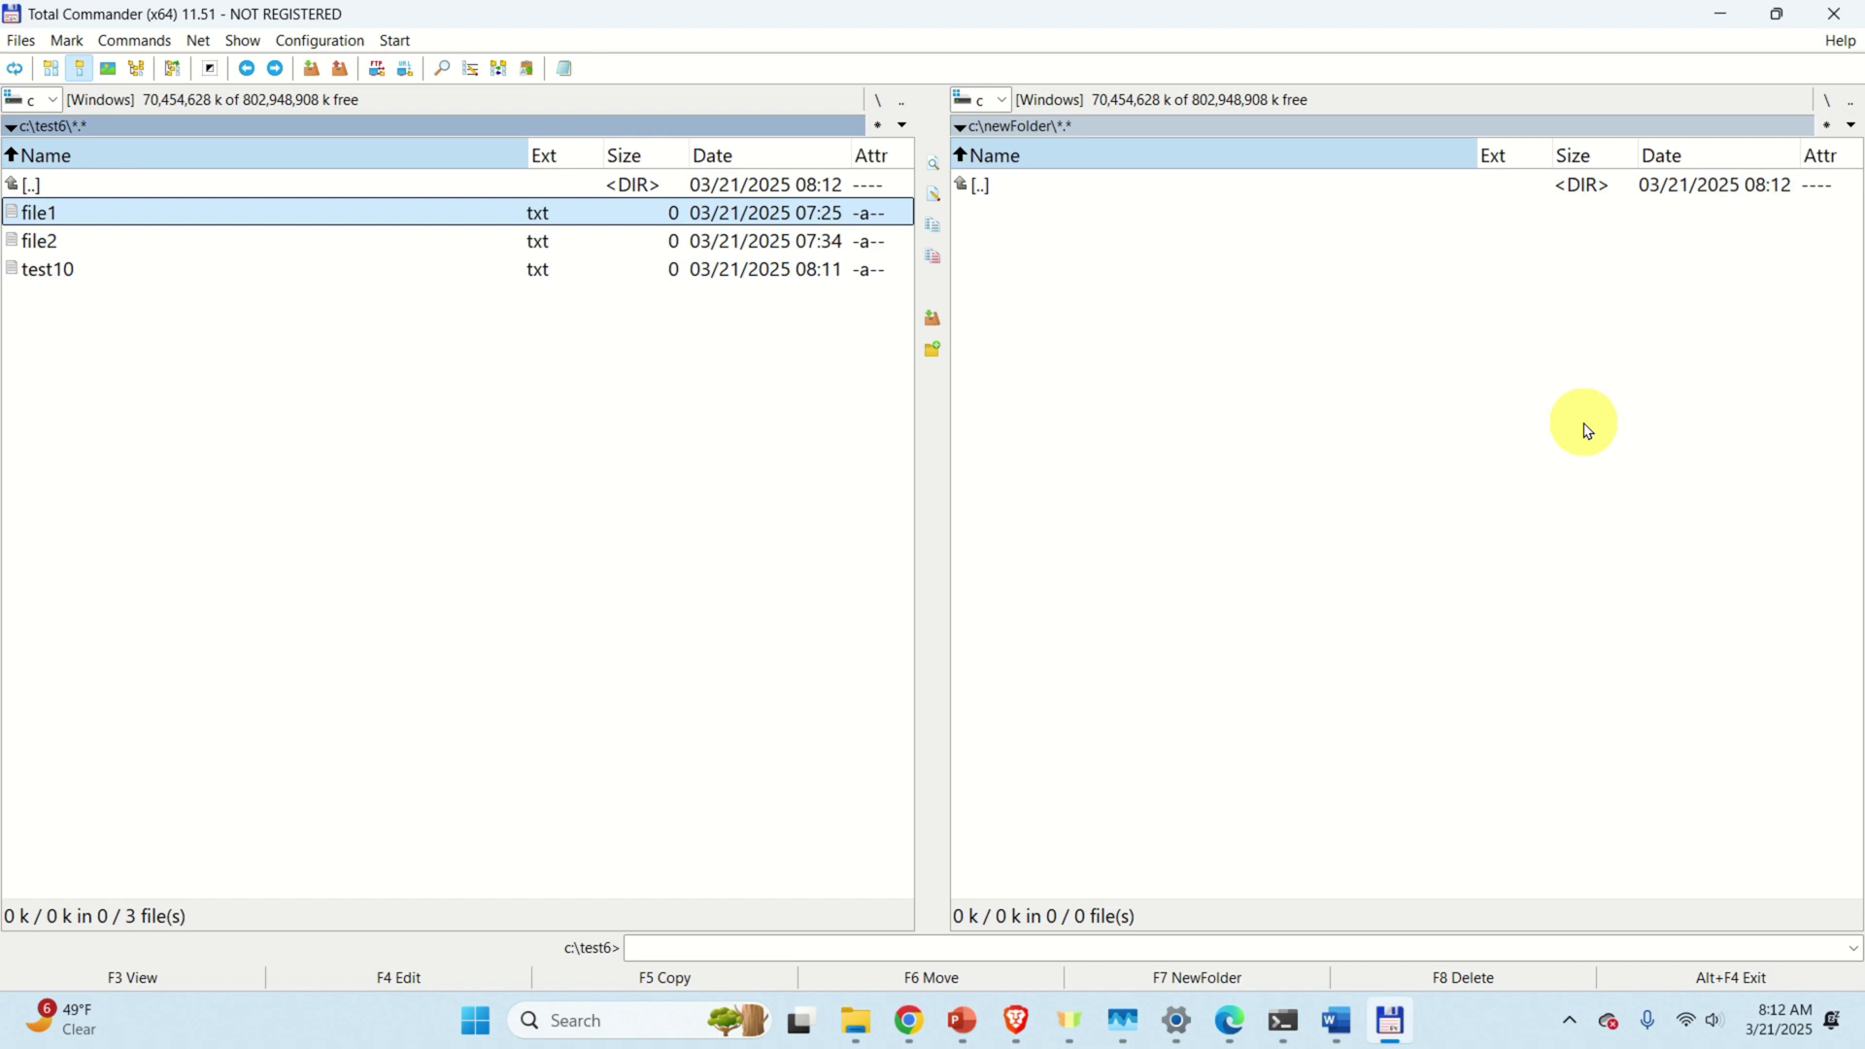
# Try marking and unmarking file1 and file2 in c:\test6, leaving them unmarked
pyautogui.press('space')
pyautogui.press('space')
pyautogui.click(214, 250)
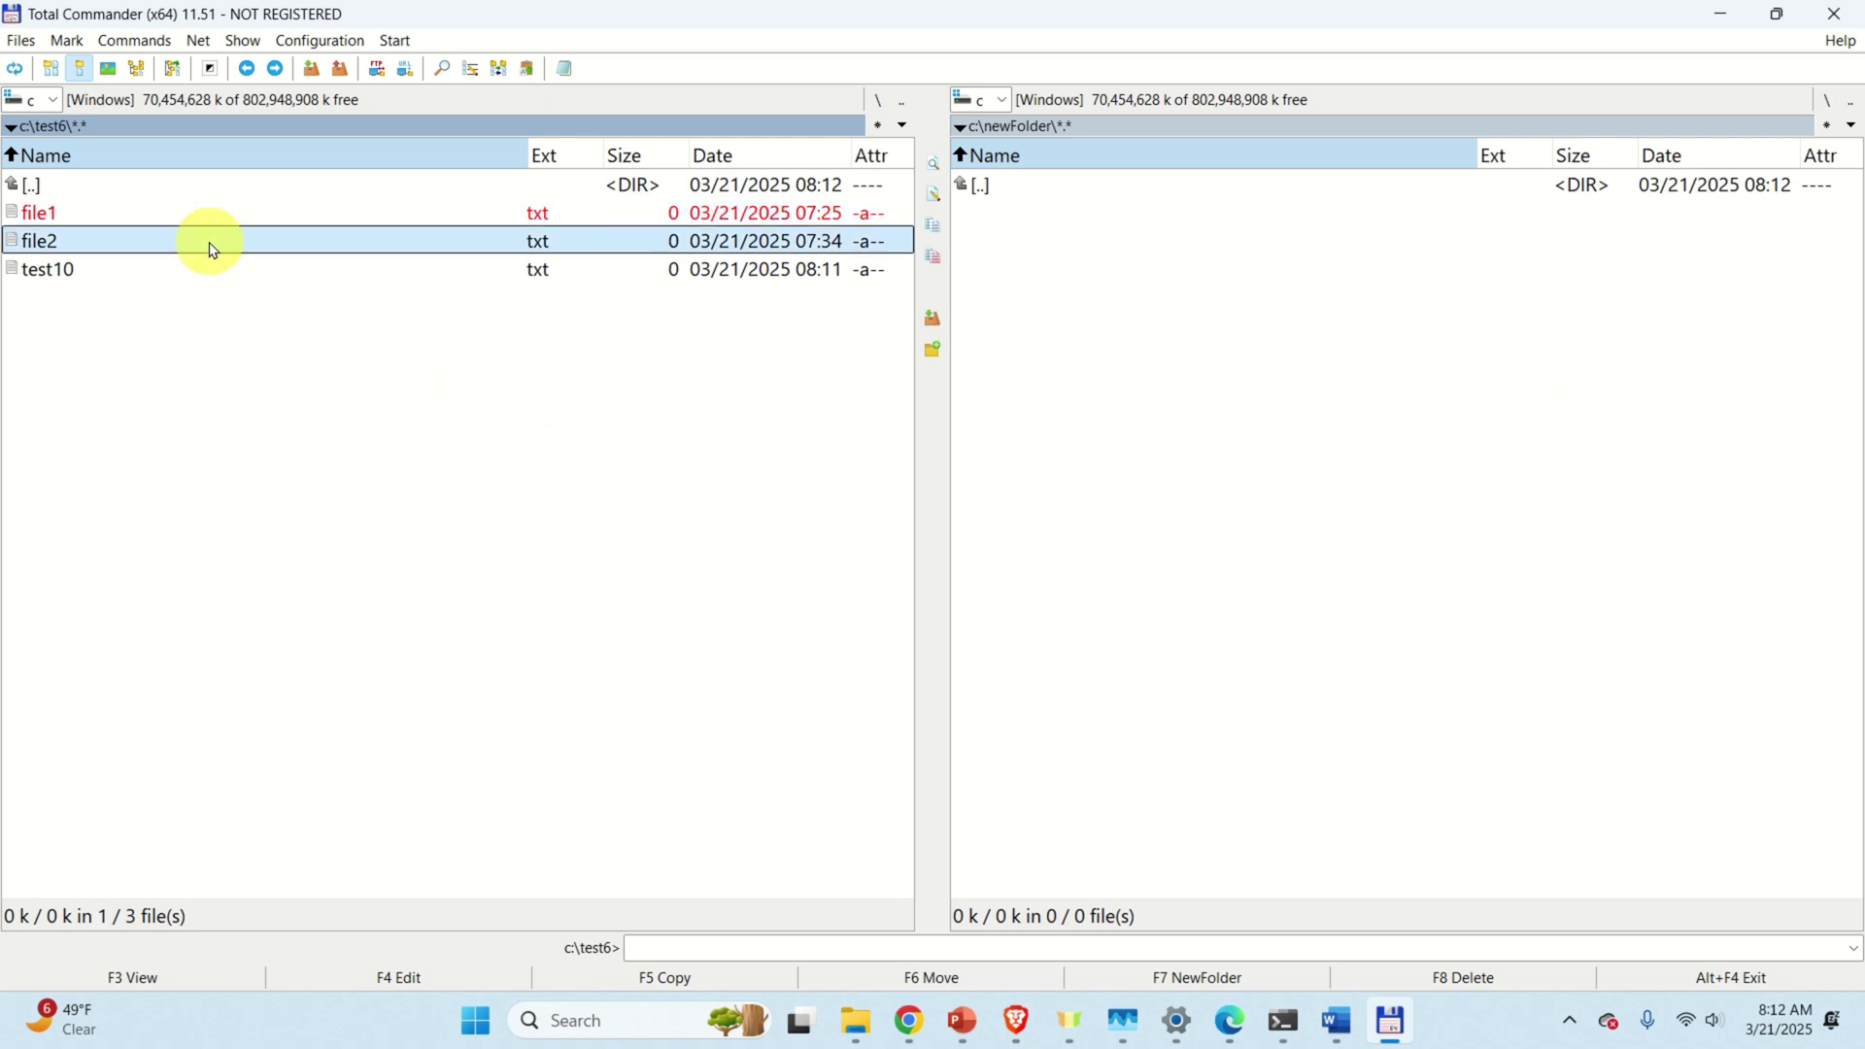
pyautogui.press('space')
pyautogui.press('space')
pyautogui.press('Up')
pyautogui.press('space')
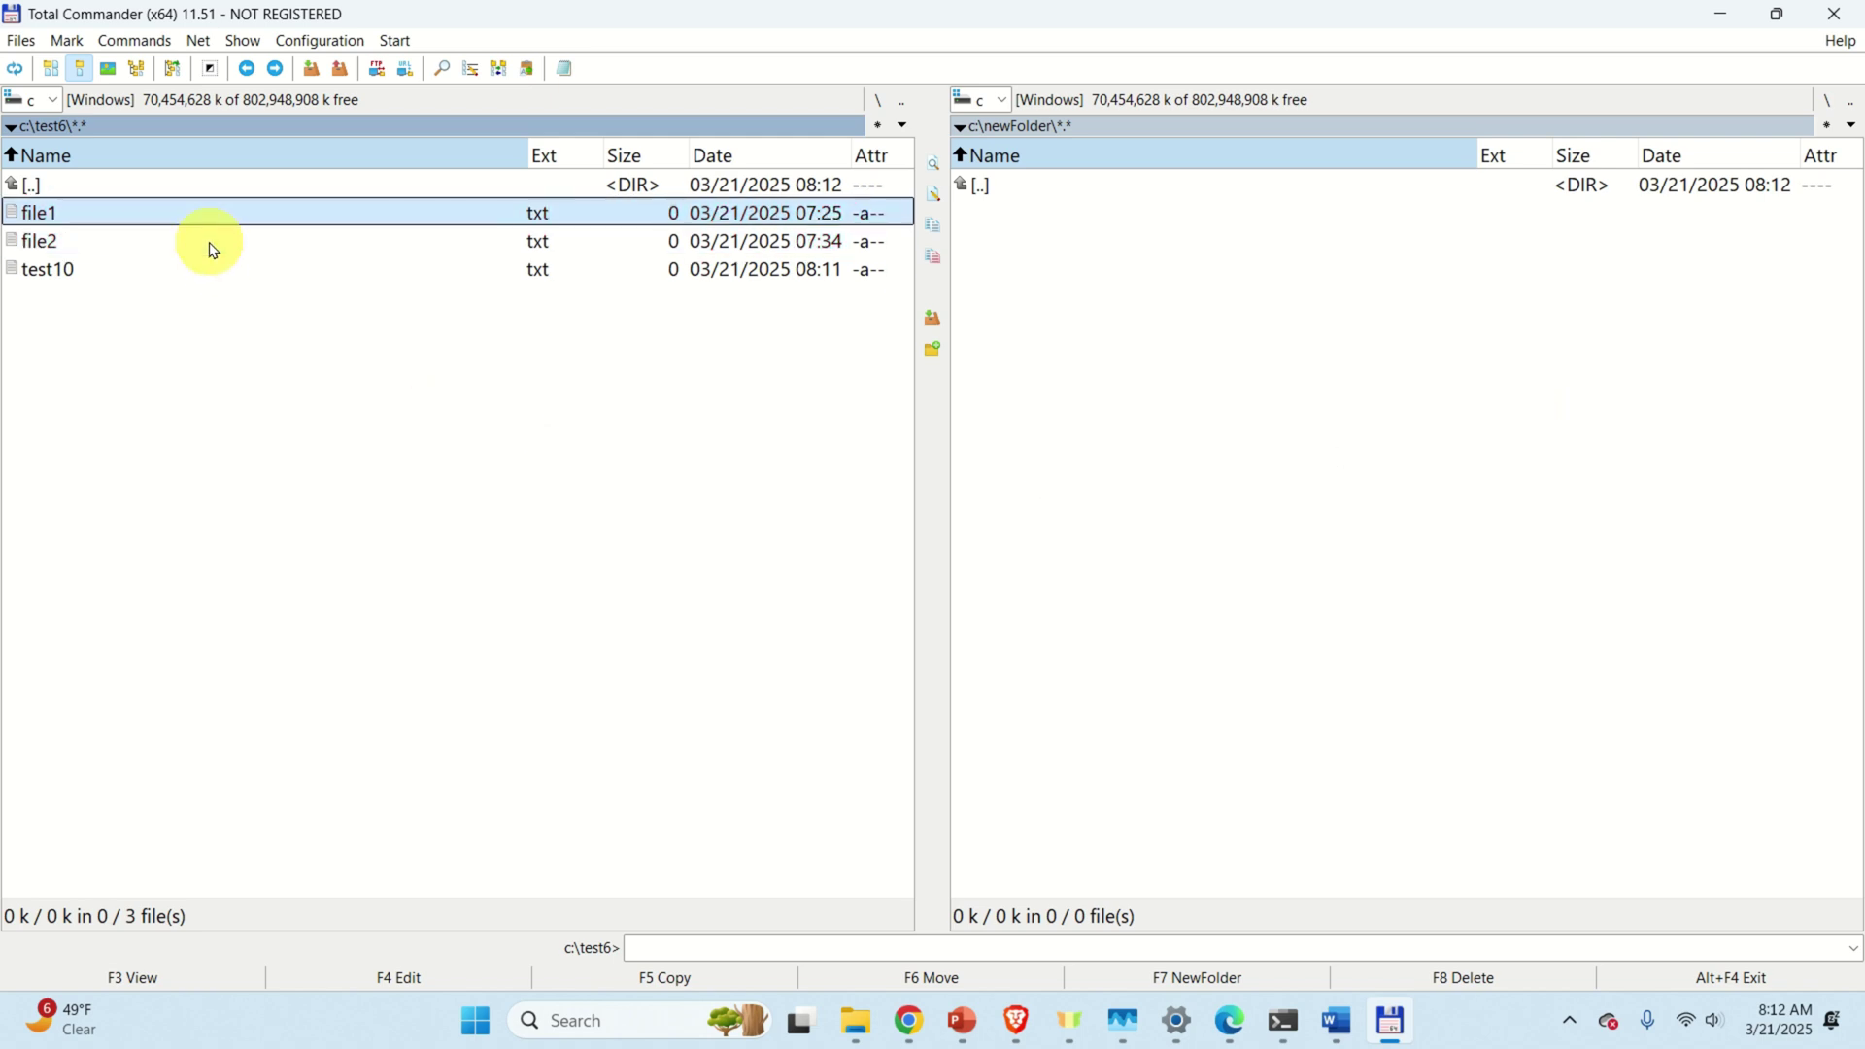
pyautogui.press('Up')
pyautogui.hotkey('shift', 'Down')
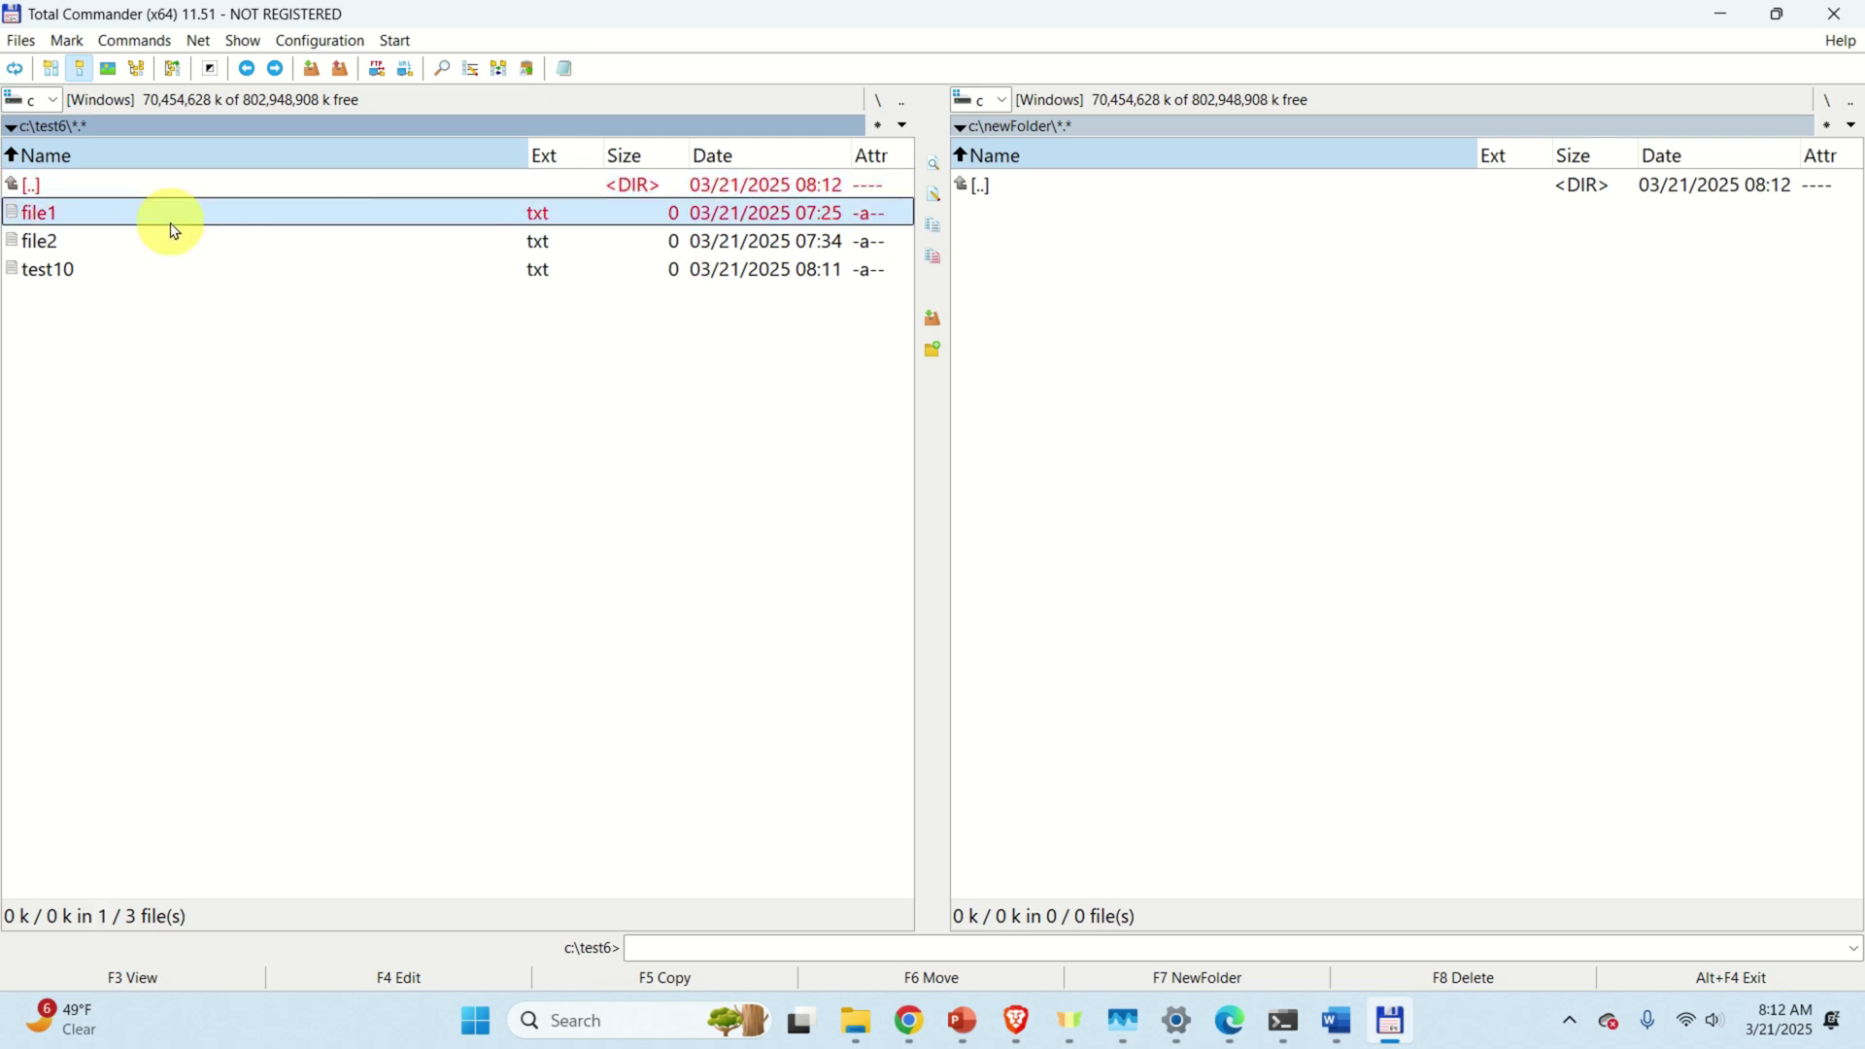
pyautogui.press('space')
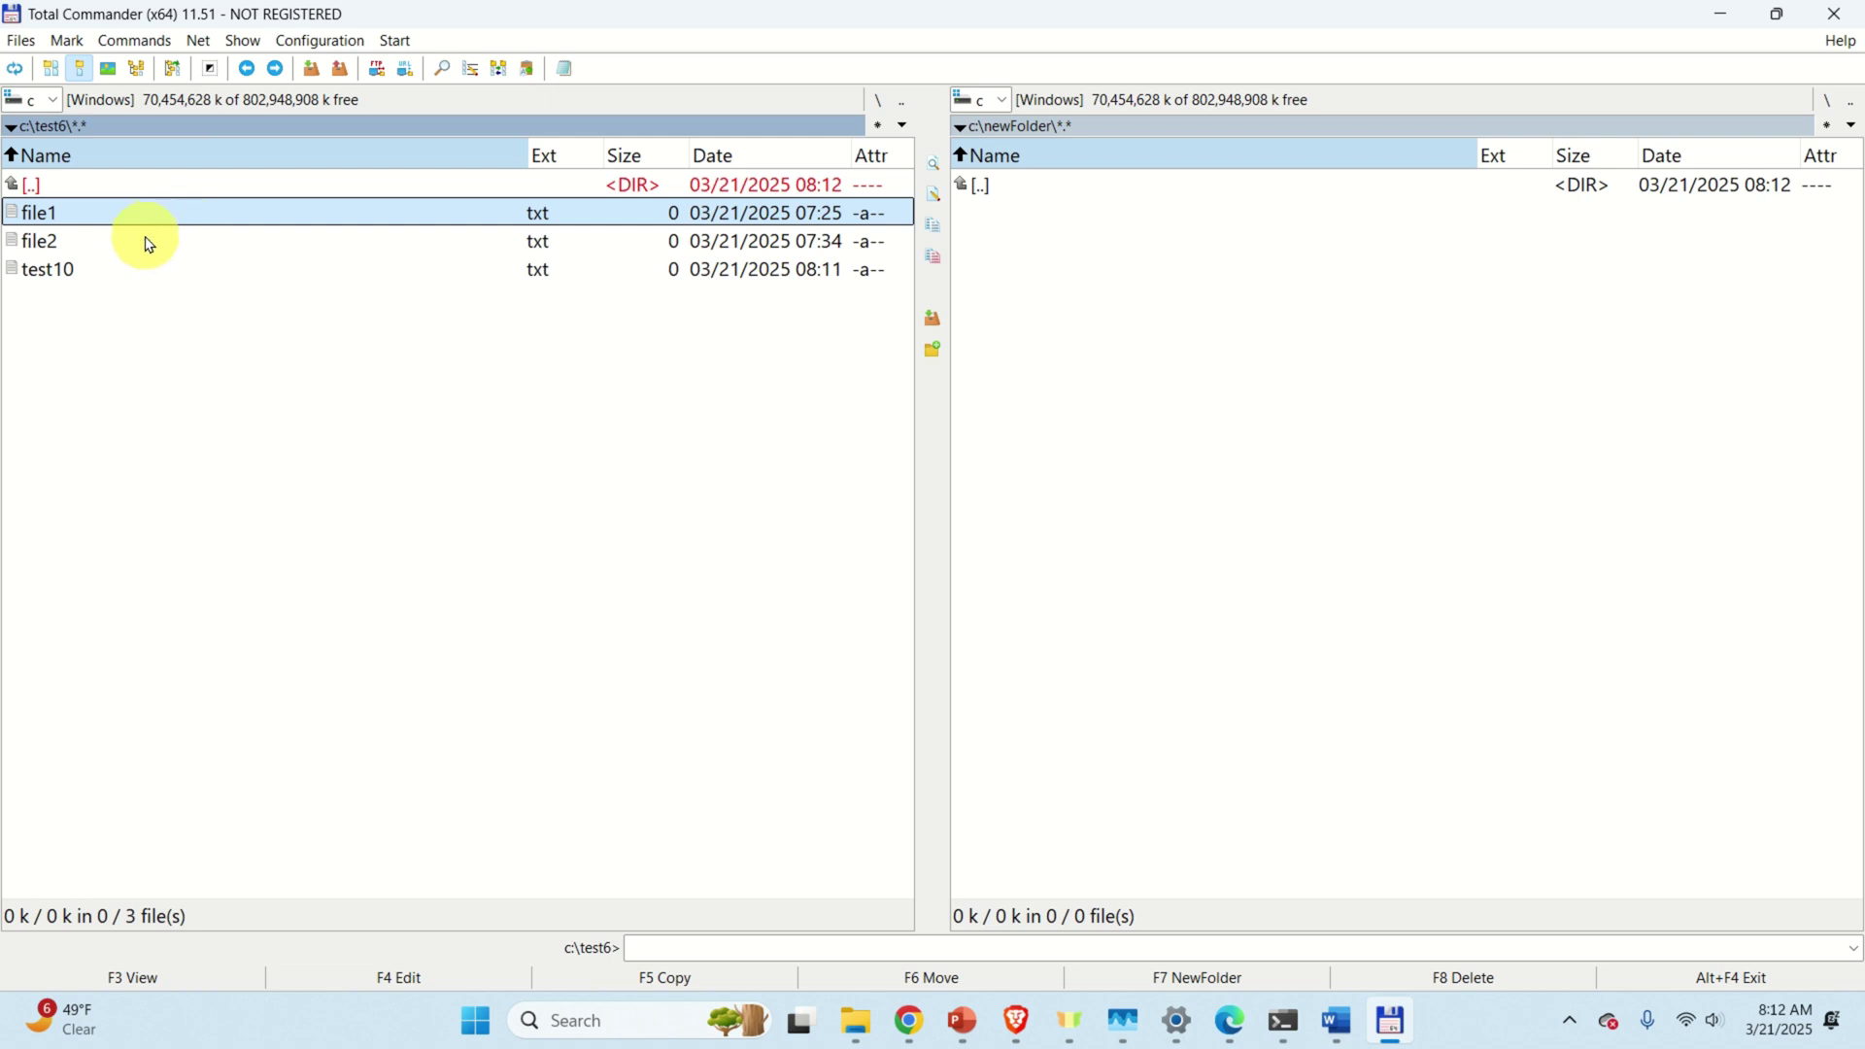
# Mark, then clear the marks on, file1, file2 and test10 so nothing stays selected
pyautogui.keyDown('shift'); pyautogui.click(98, 282); pyautogui.keyUp('shift')
pyautogui.click(83, 239)
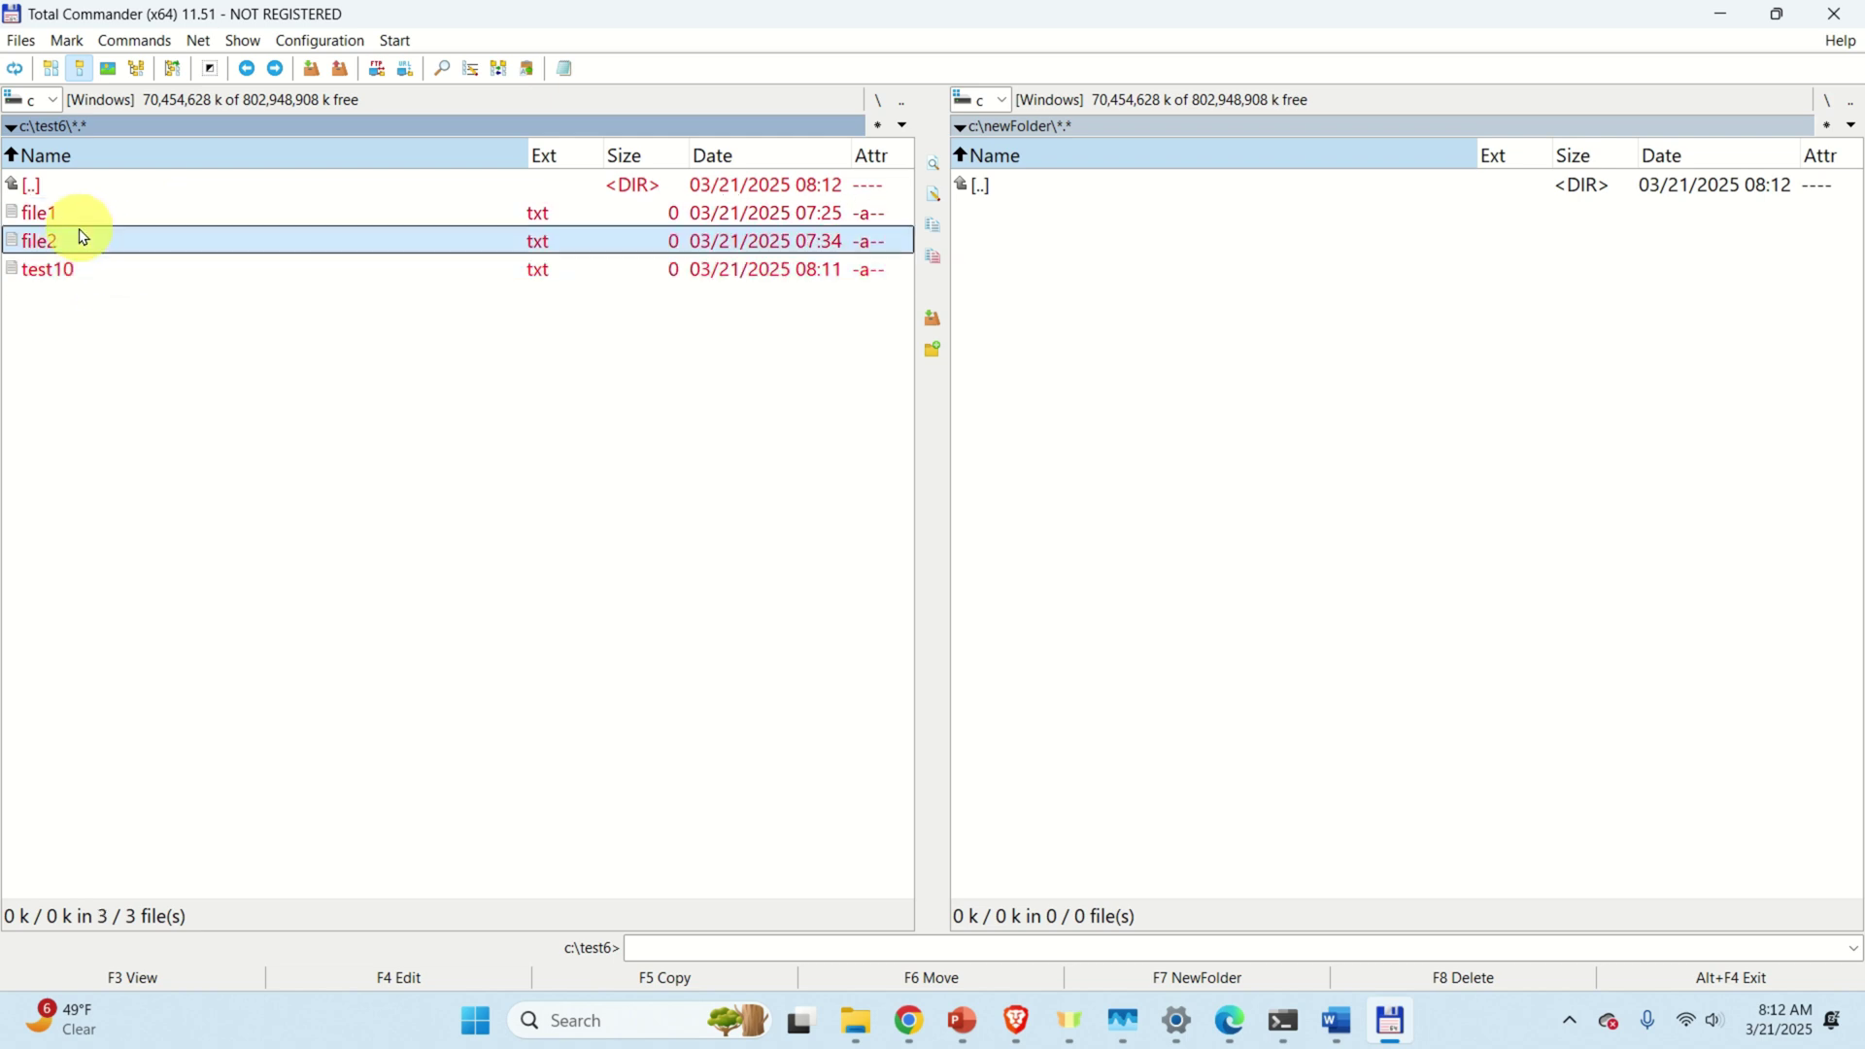
pyautogui.click(81, 223)
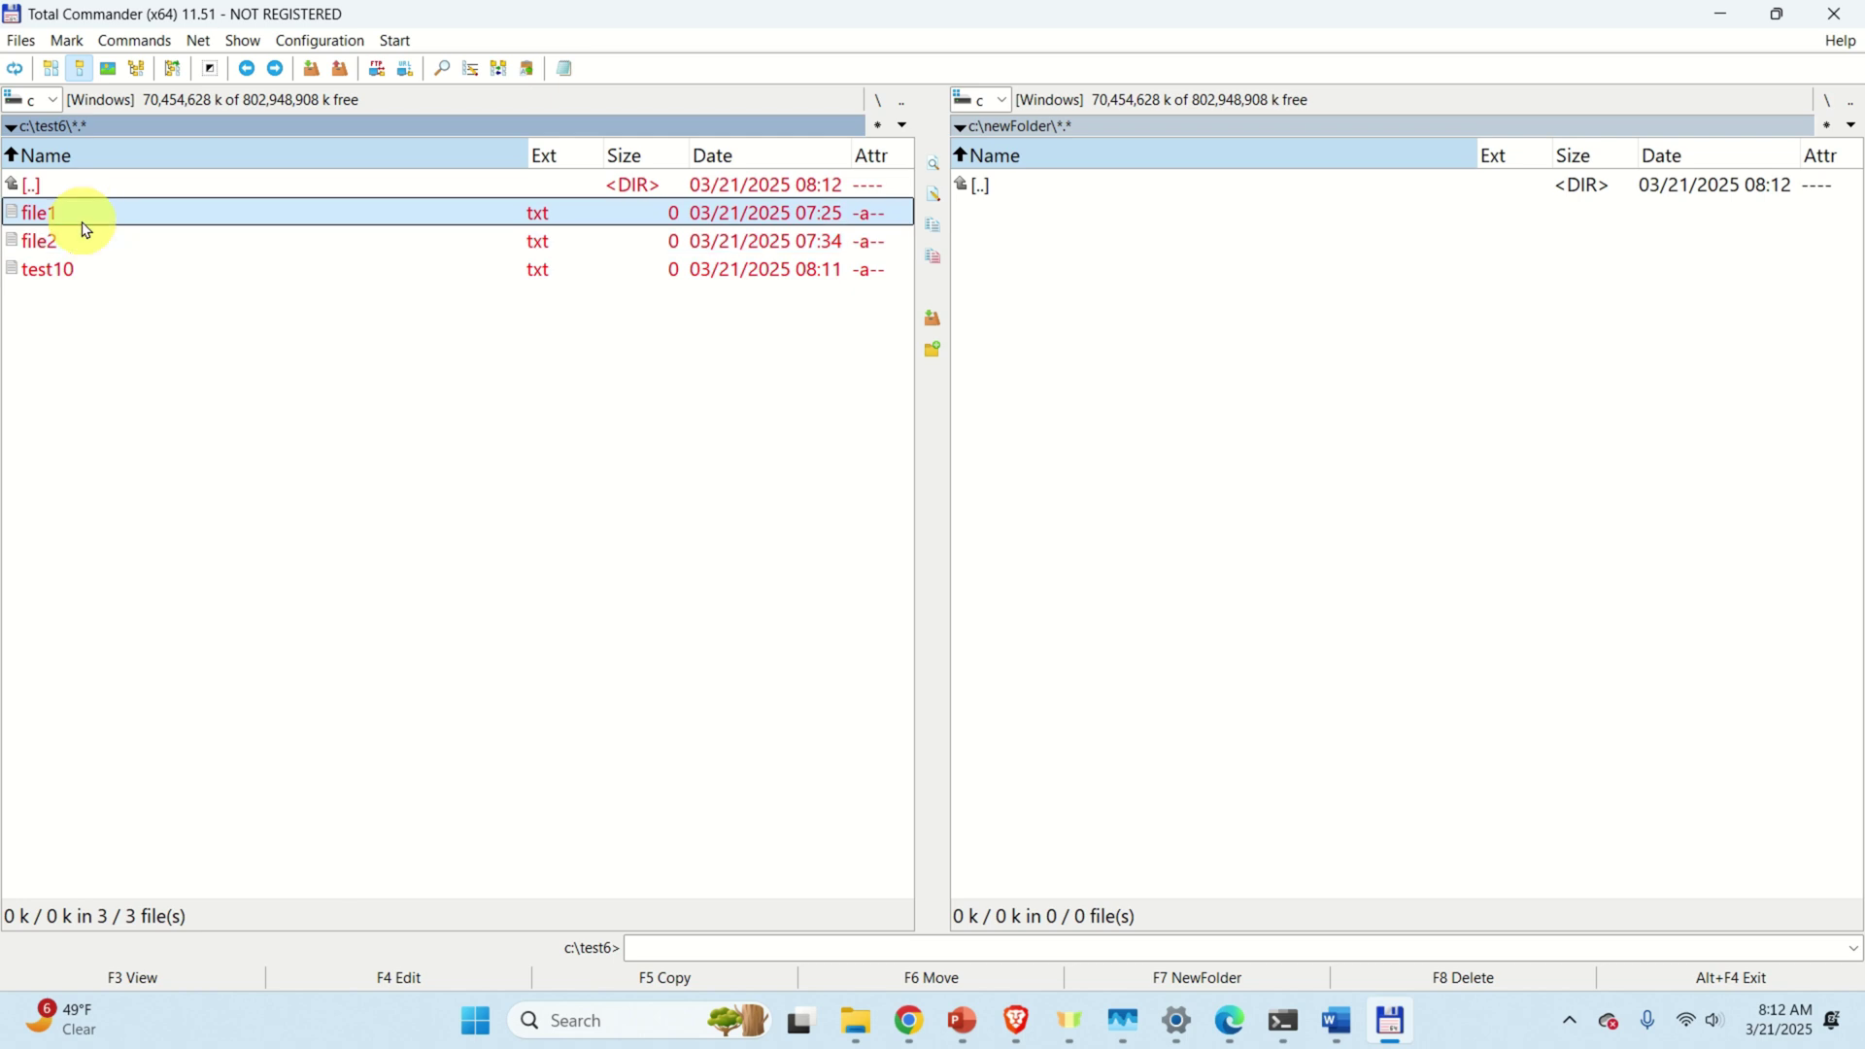
pyautogui.click(84, 282)
pyautogui.keyDown('ctrl'); pyautogui.click(133, 216); pyautogui.keyUp('ctrl')
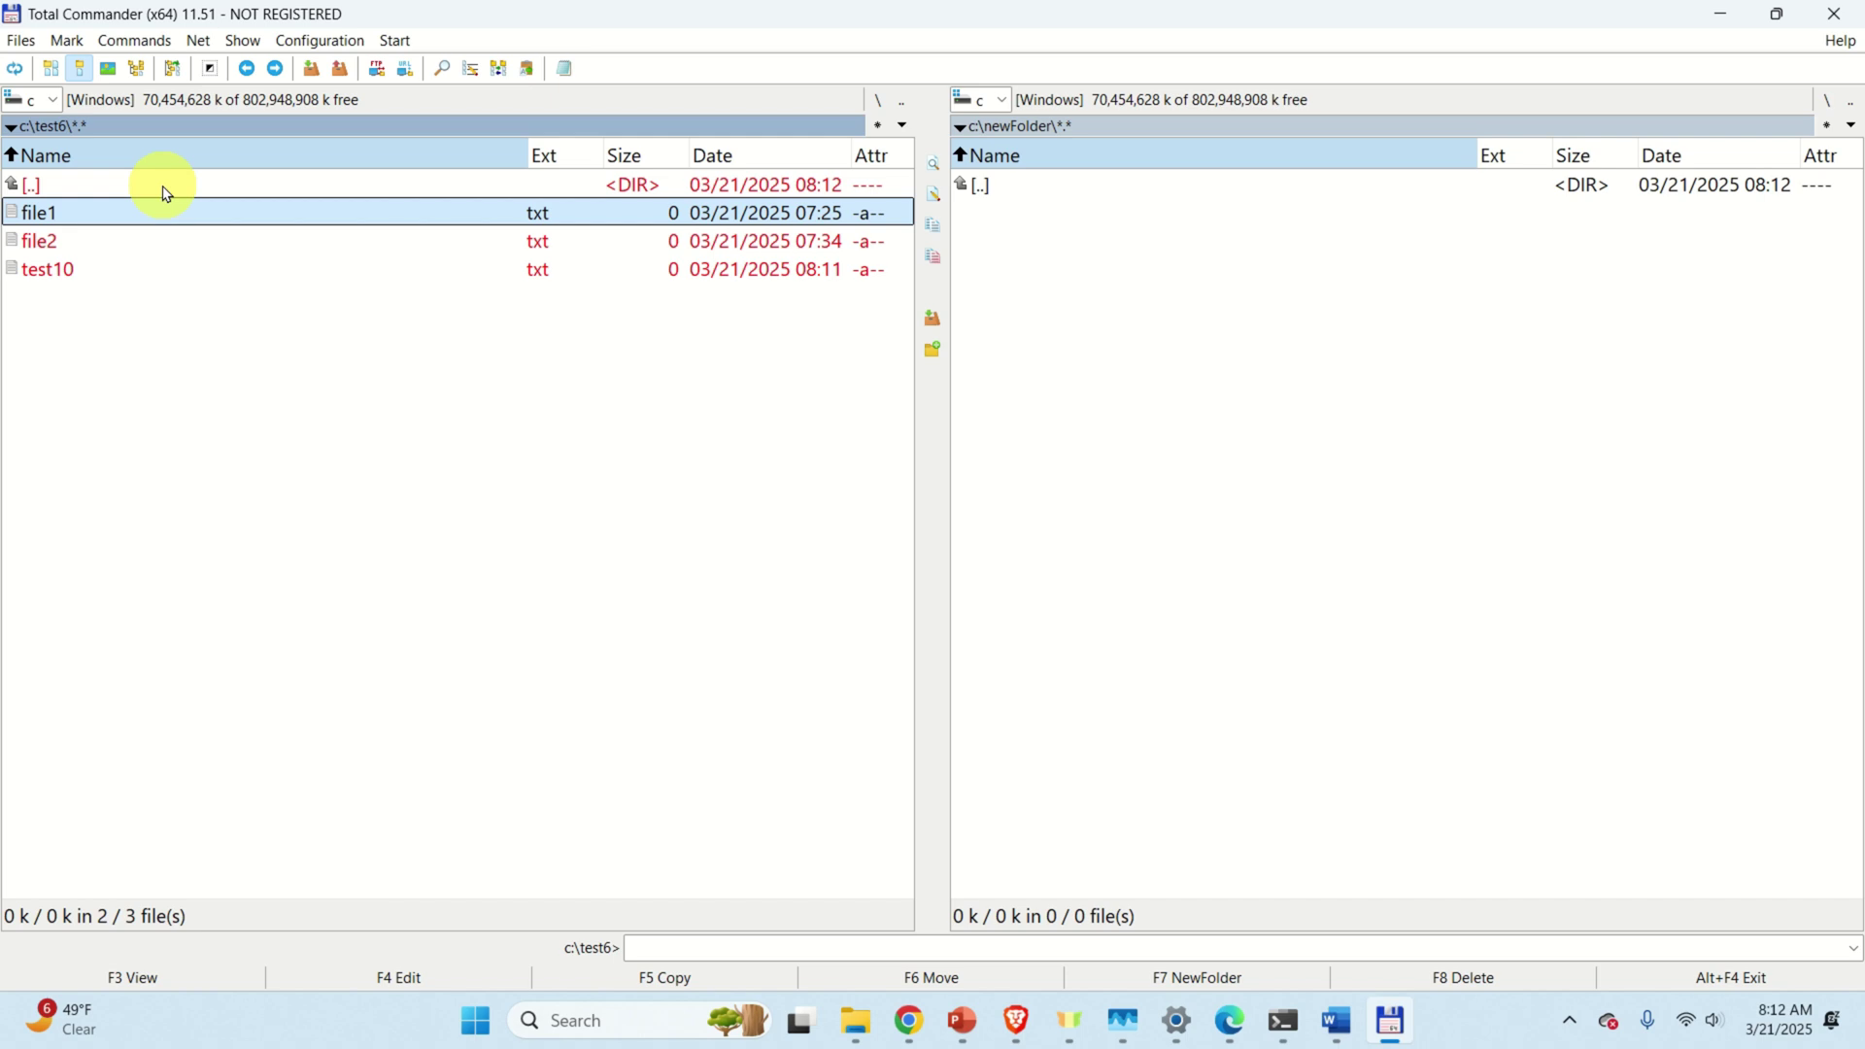
pyautogui.press('Down')
pyautogui.press('space')
pyautogui.press('Down')
pyautogui.press('space')
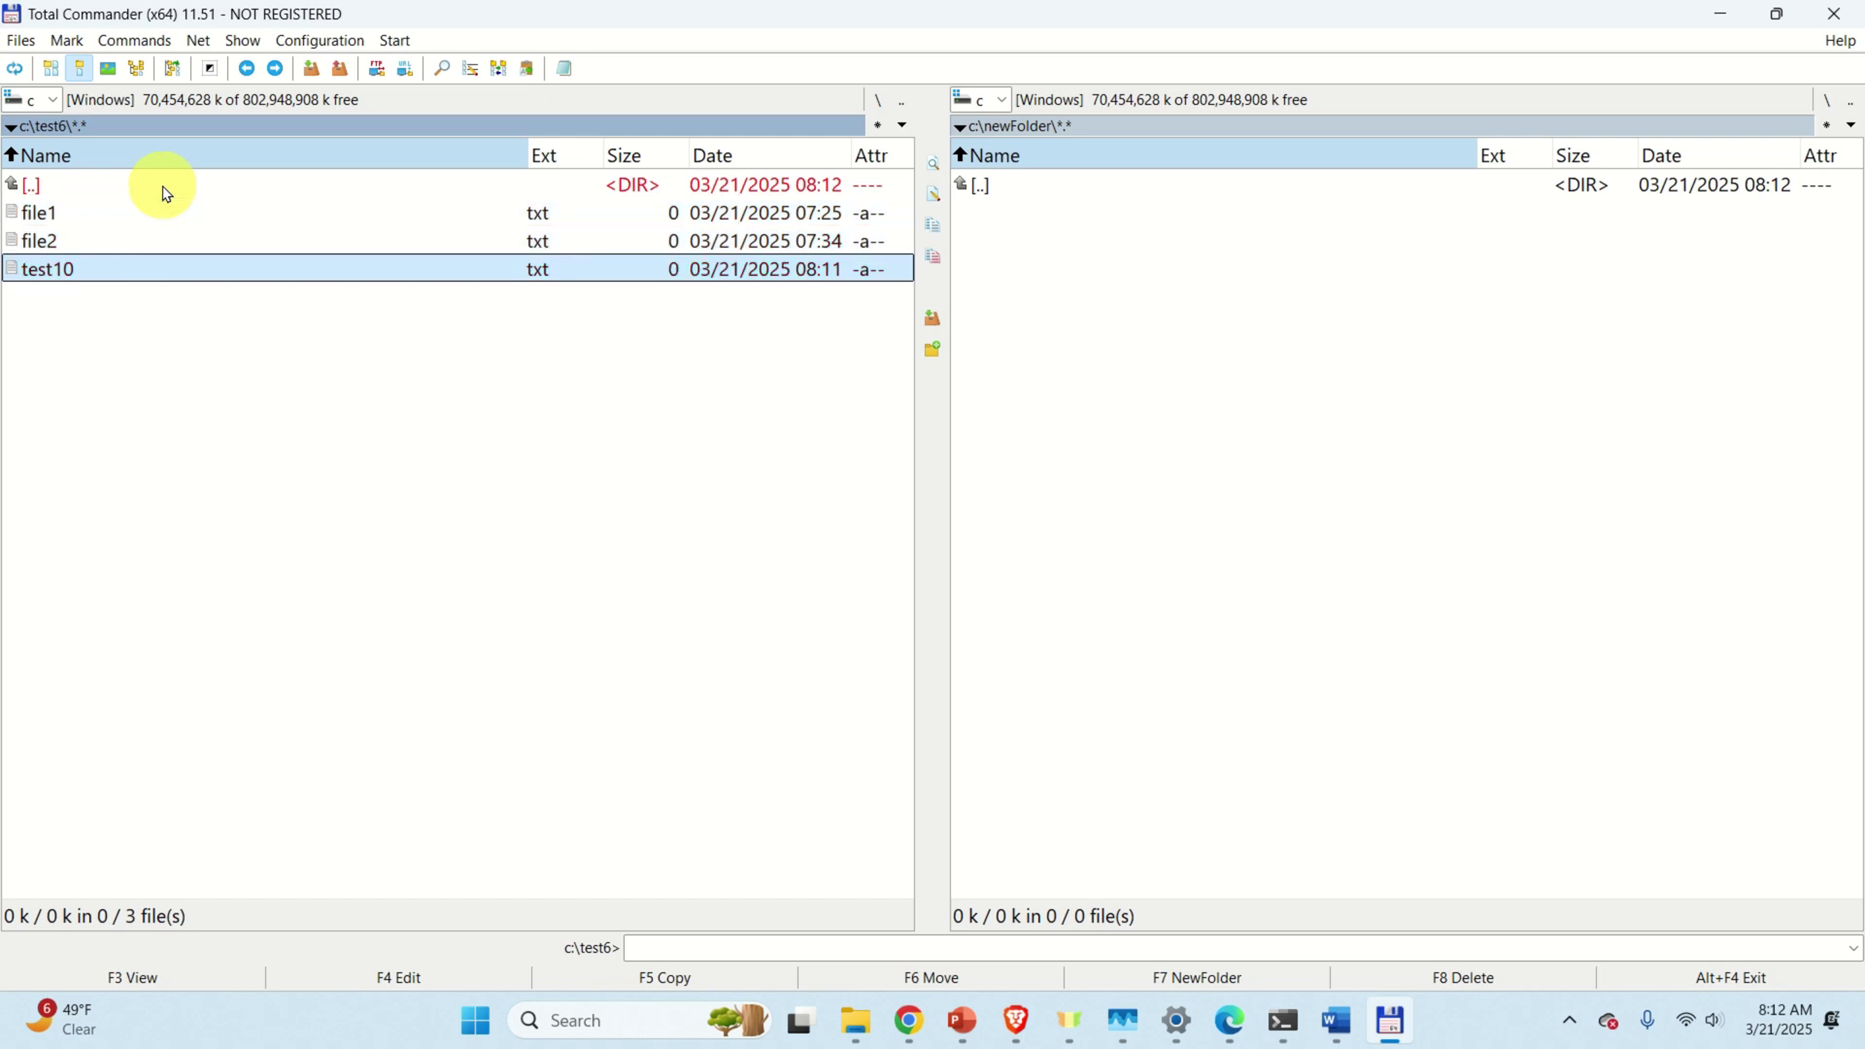
# Mark just file1 and file2 for copying to c:\newFolder
pyautogui.press('Up')
pyautogui.press('Up')
pyautogui.press('space')
pyautogui.press('Down')
pyautogui.press('space')
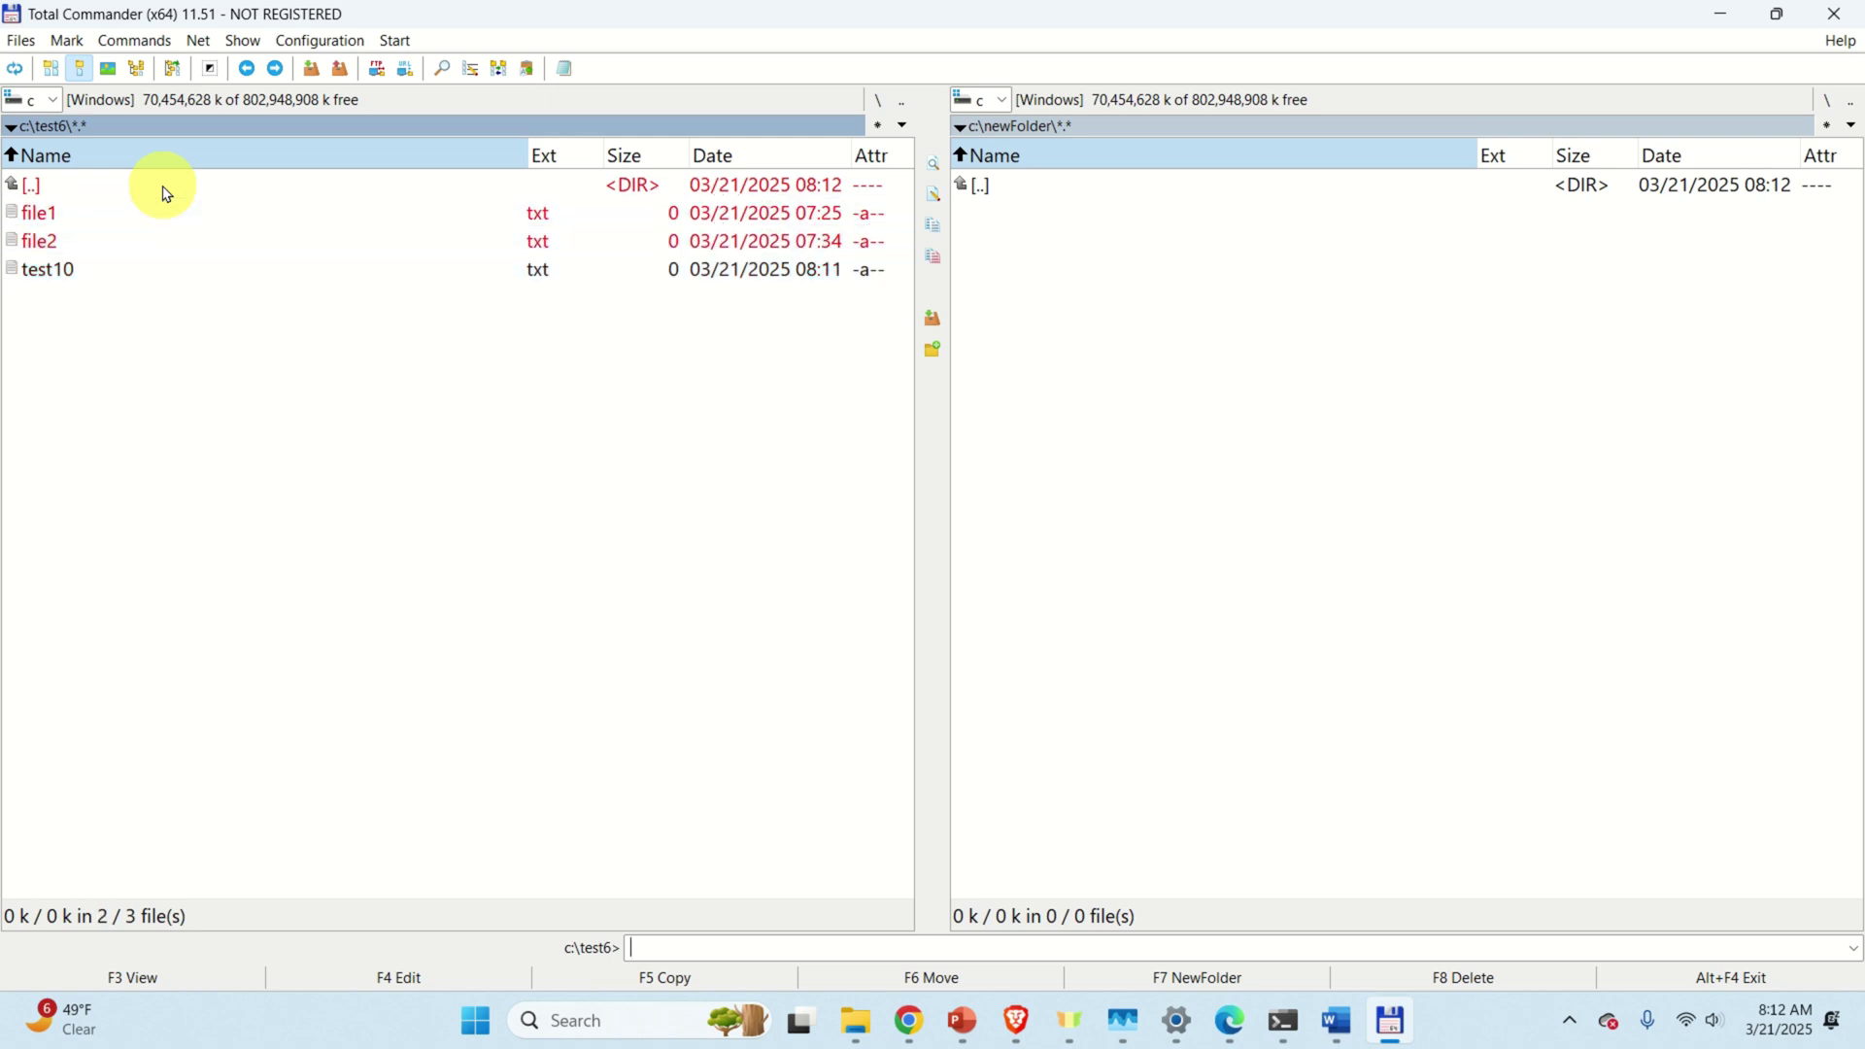
pyautogui.press('Up')
pyautogui.press('Down')
pyautogui.press('Up')
pyautogui.press('Down')
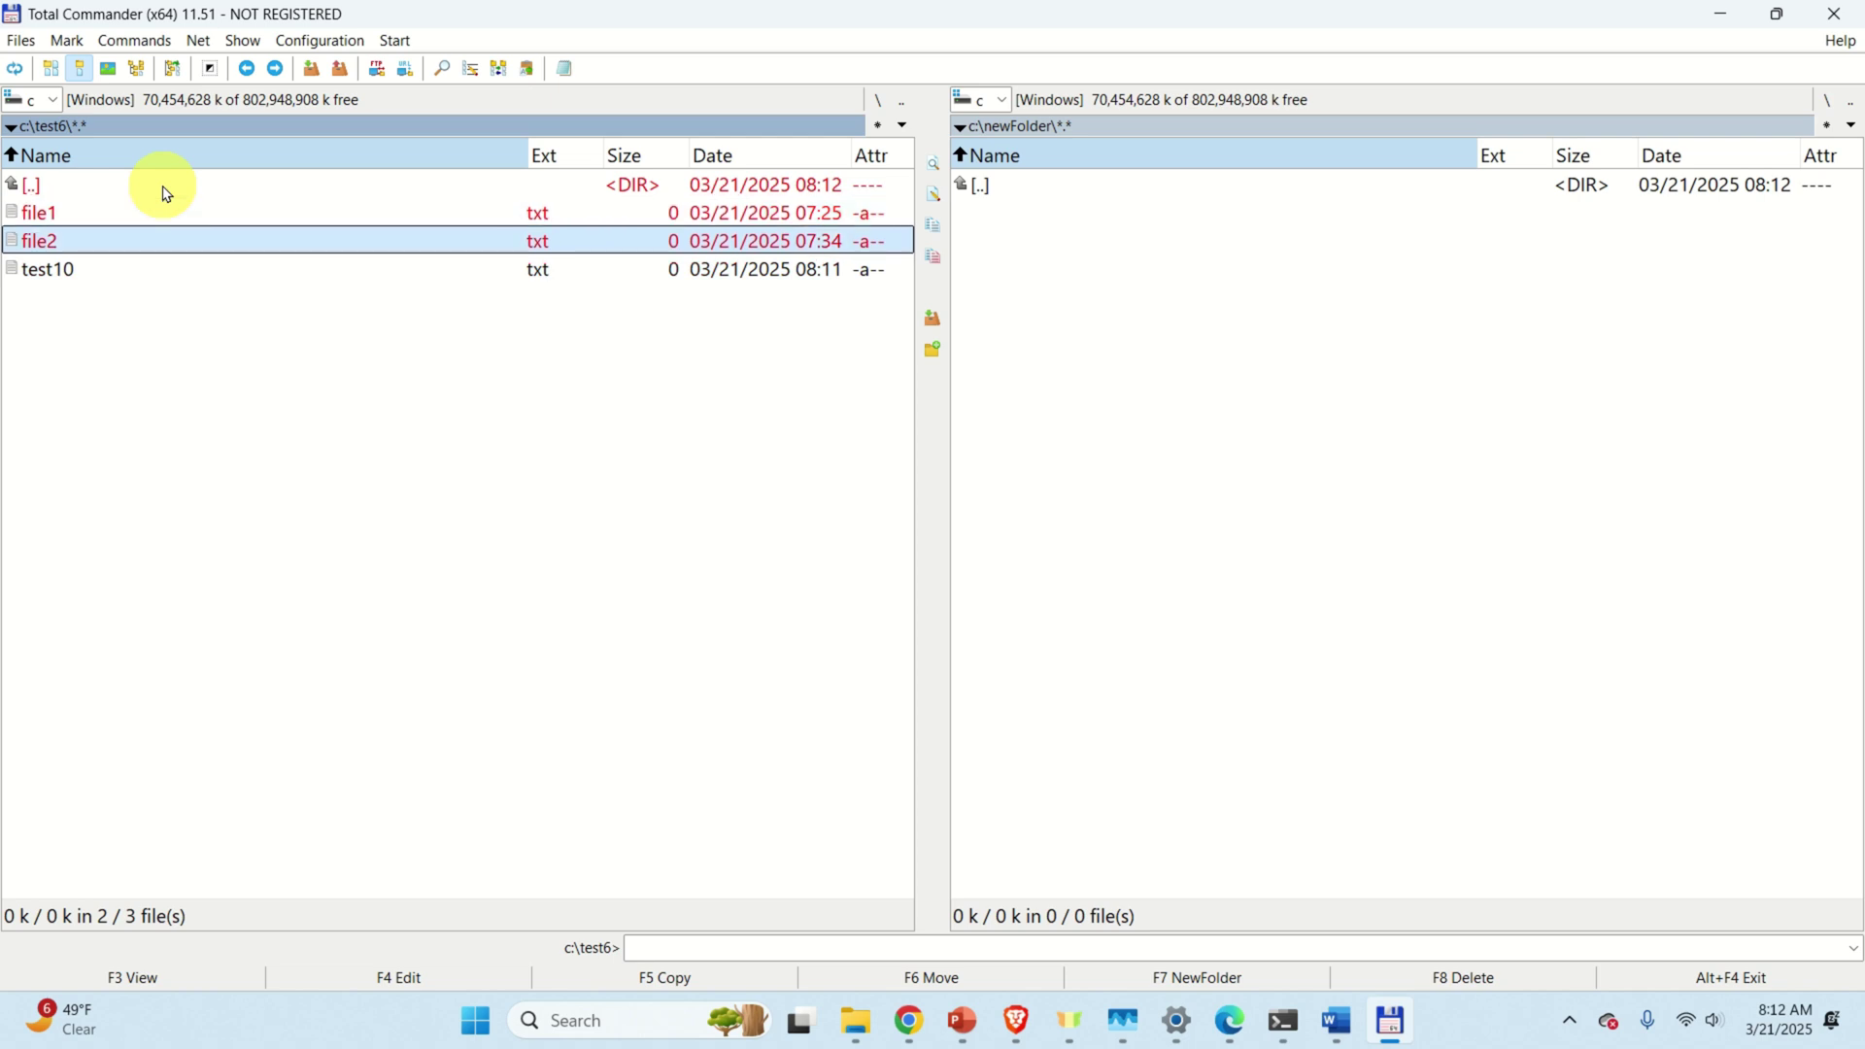
# Copy file1 and file2 to c:\newFolder with F5, then delete both copies there with F8
pyautogui.press('F5')
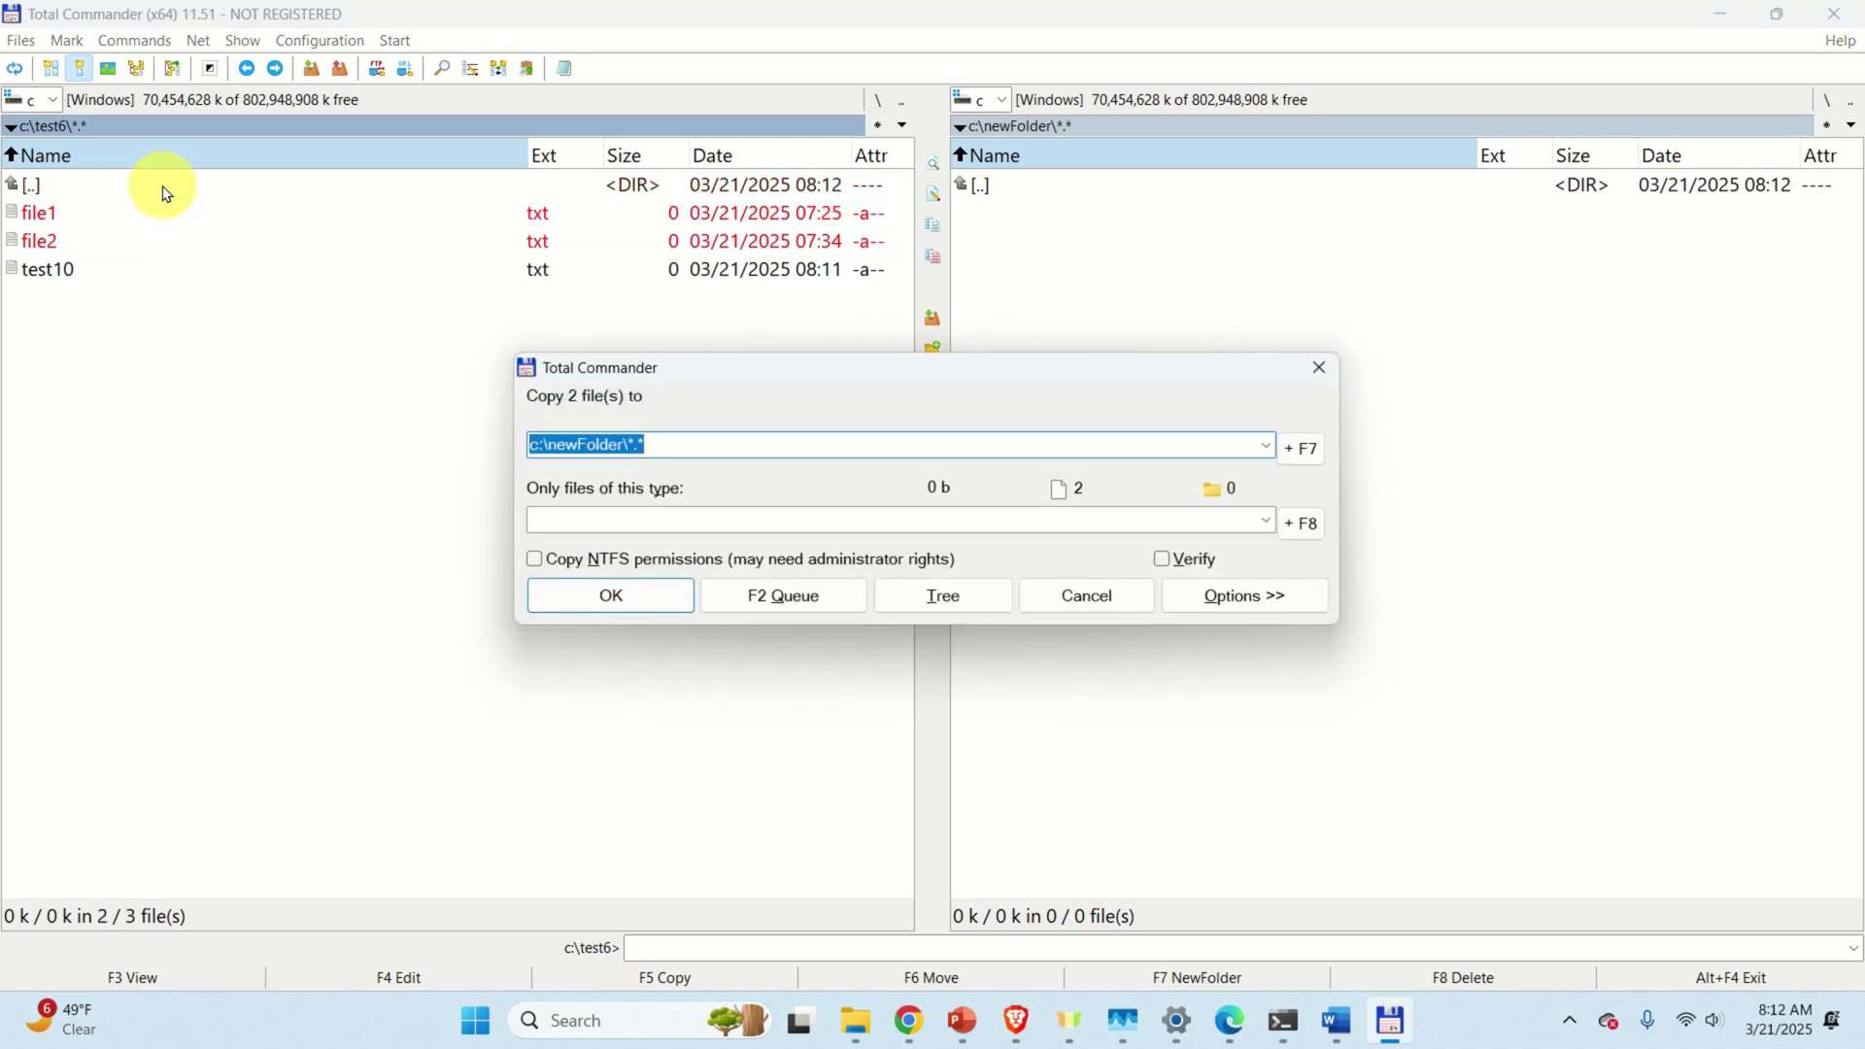
pyautogui.click(612, 596)
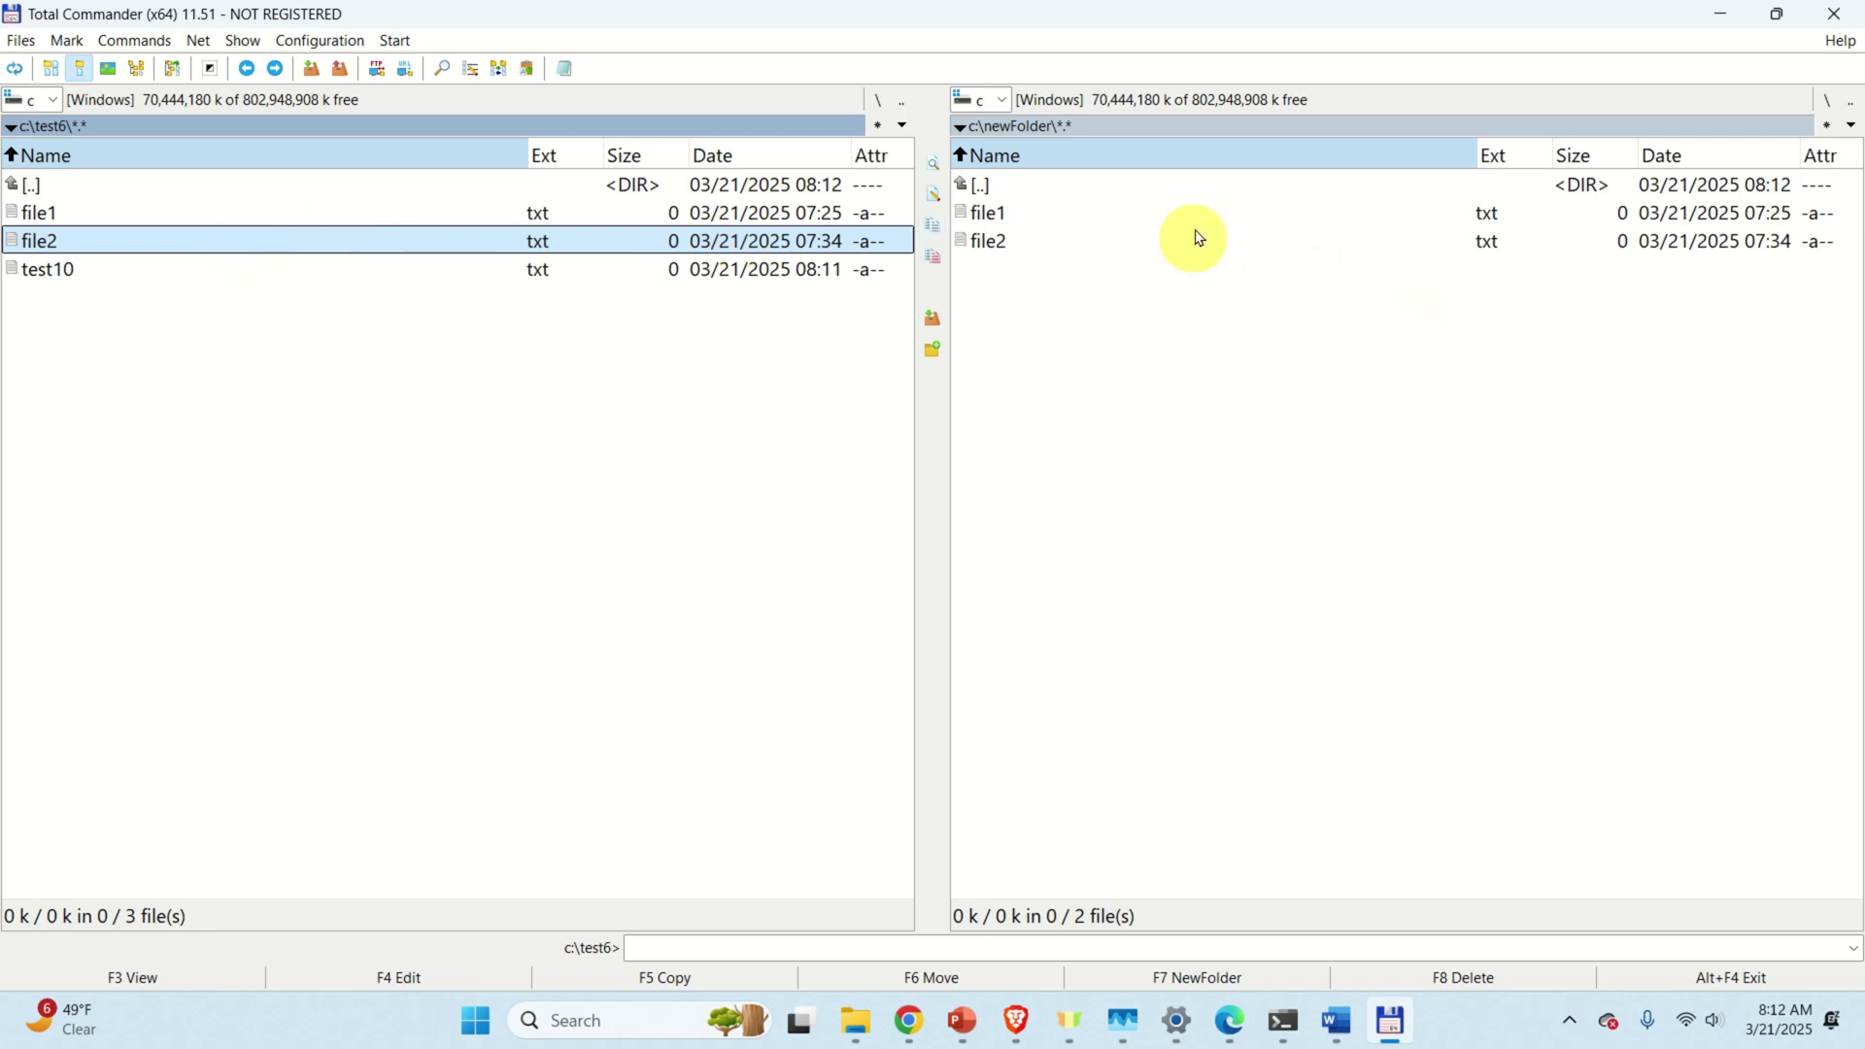
pyautogui.press('Tab')
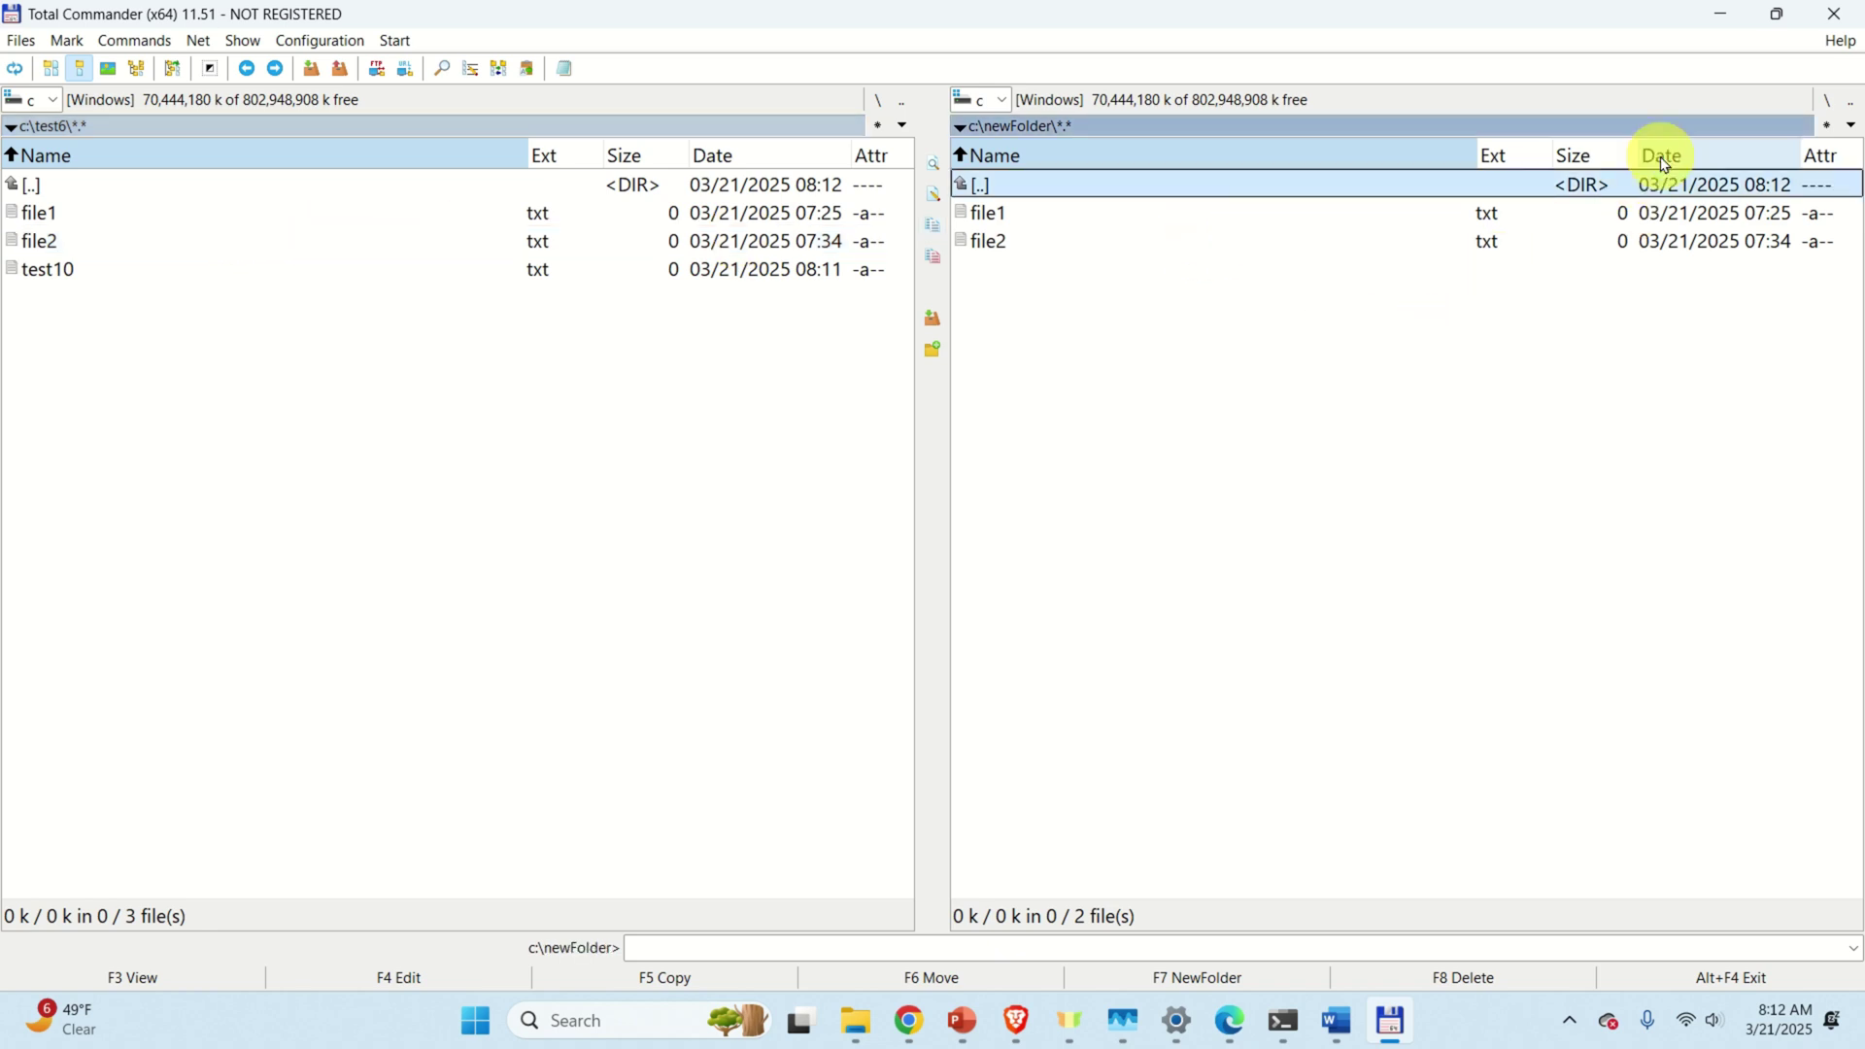
pyautogui.press('Down')
pyautogui.press('space')
pyautogui.press('Down')
pyautogui.press('space')
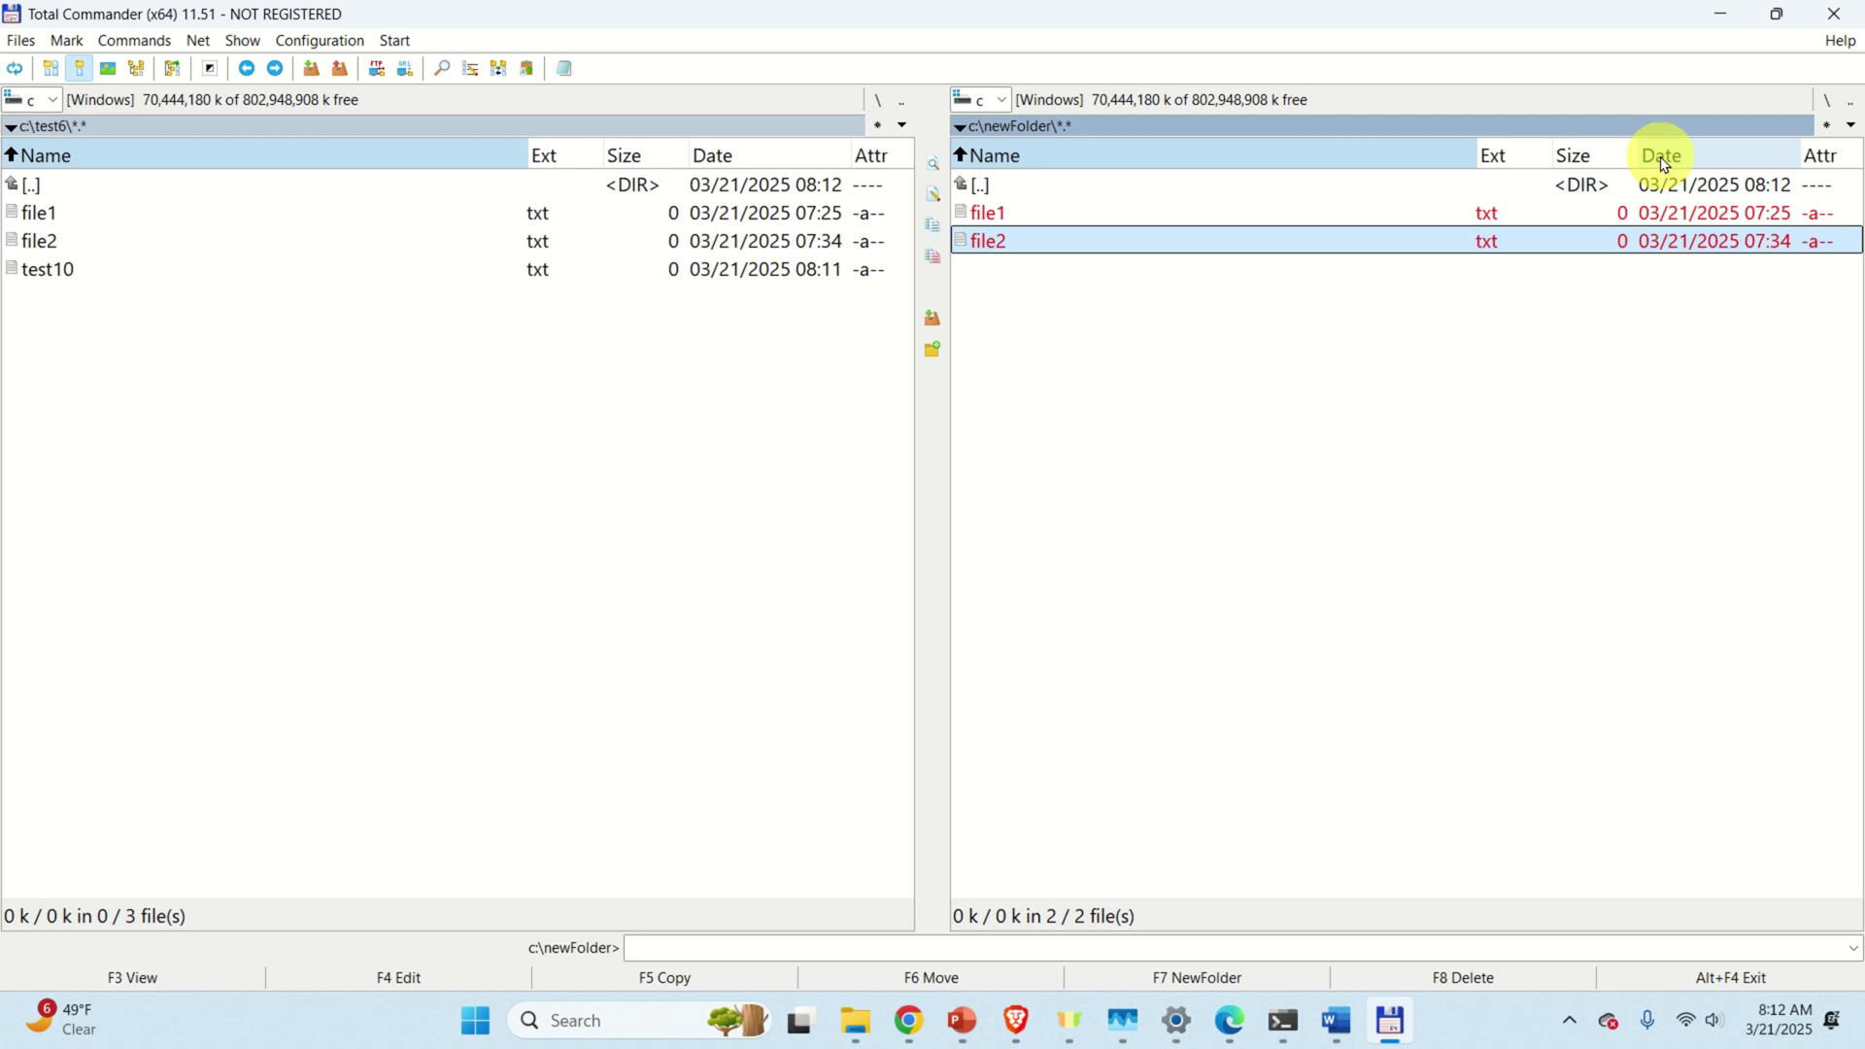
pyautogui.press('Delete')
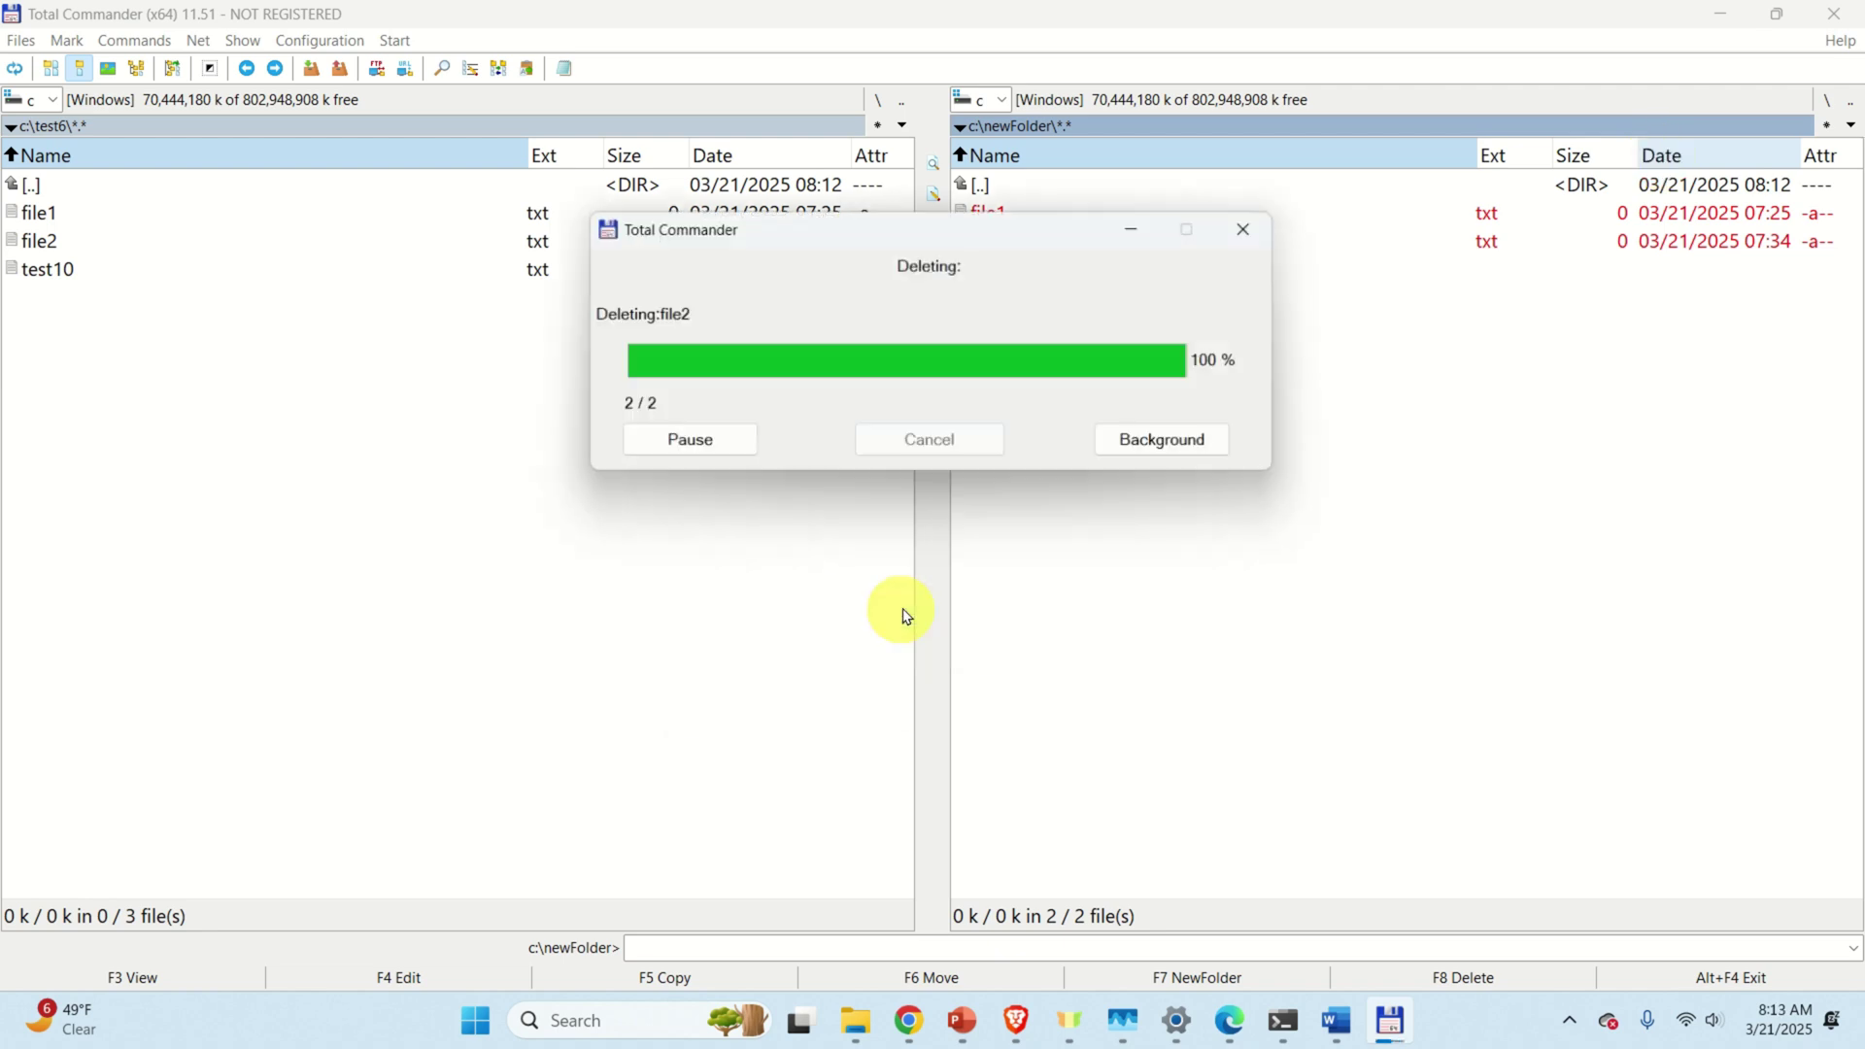
pyautogui.press('Tab')
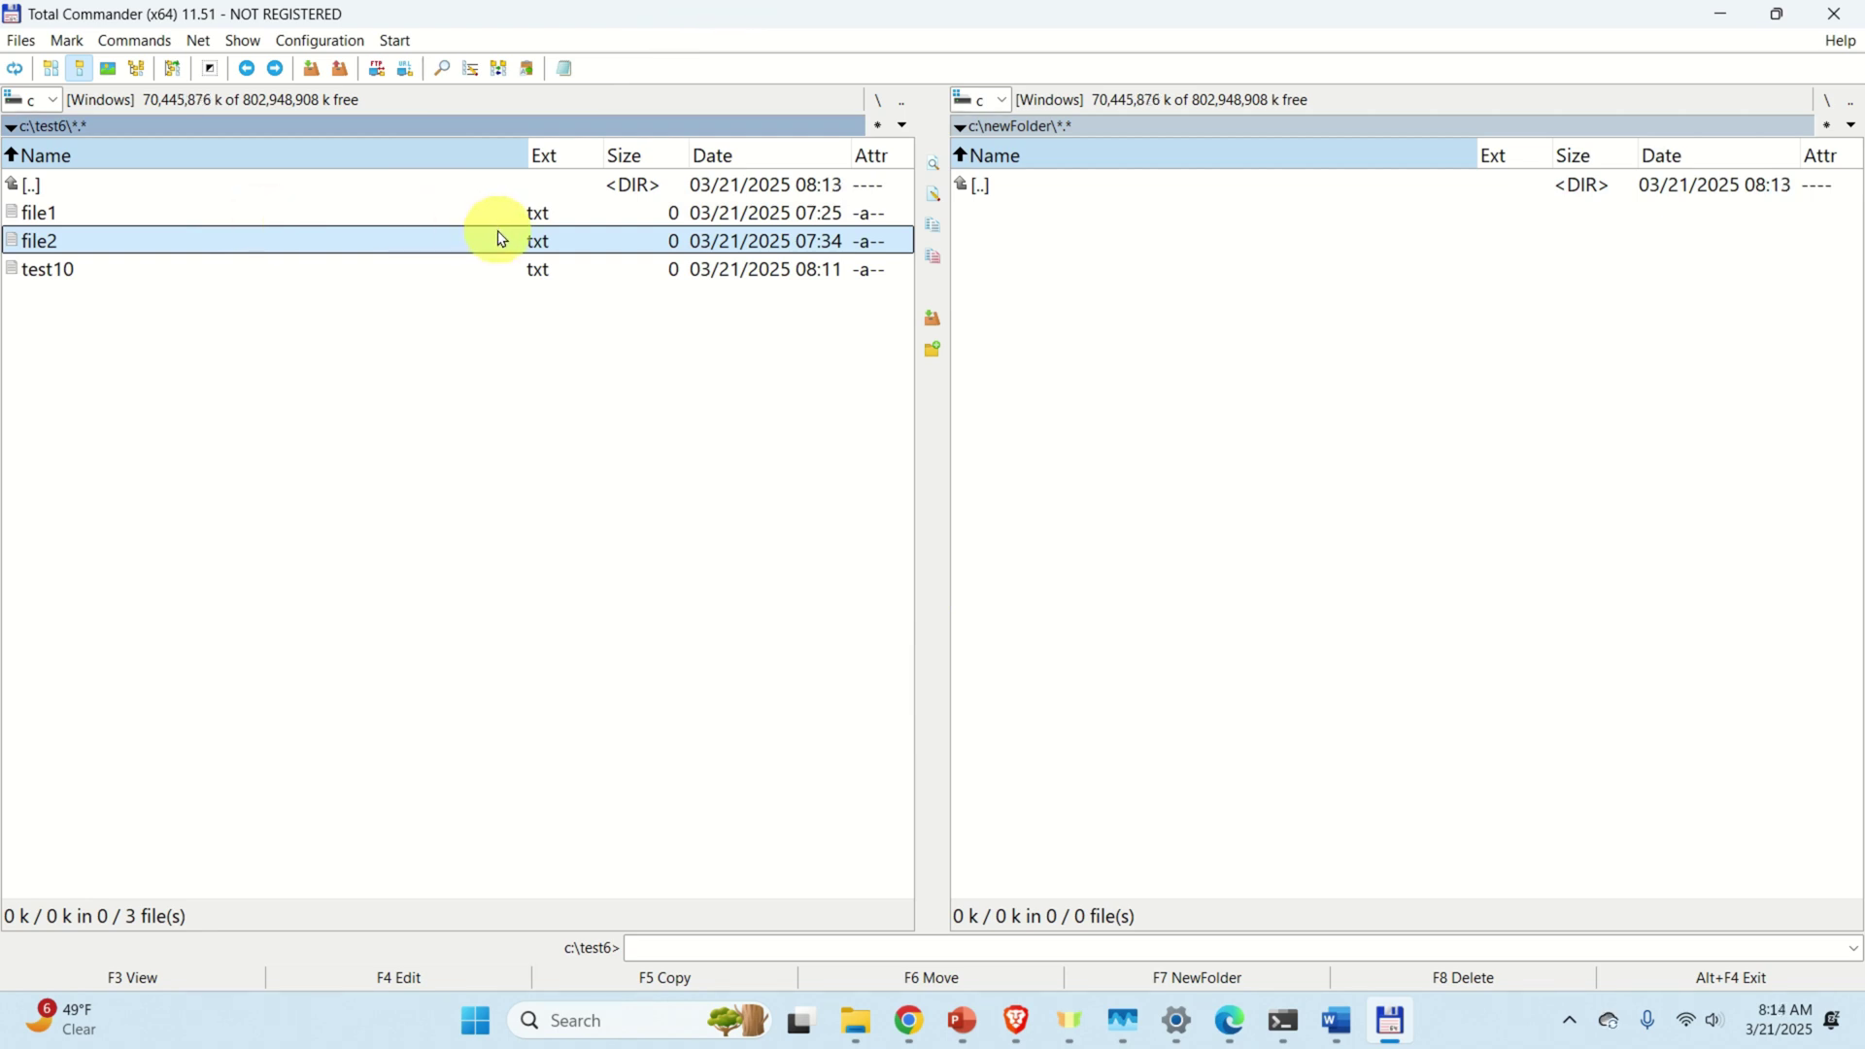
# Edit file2.txt in Notepad, entering 'dsadasdasdsasaasd', and close it, saving 17 bytes
pyautogui.click(208, 215)
pyautogui.click(198, 241)
pyautogui.click(408, 978)
pyautogui.write('dsadasdasdsasaasd')
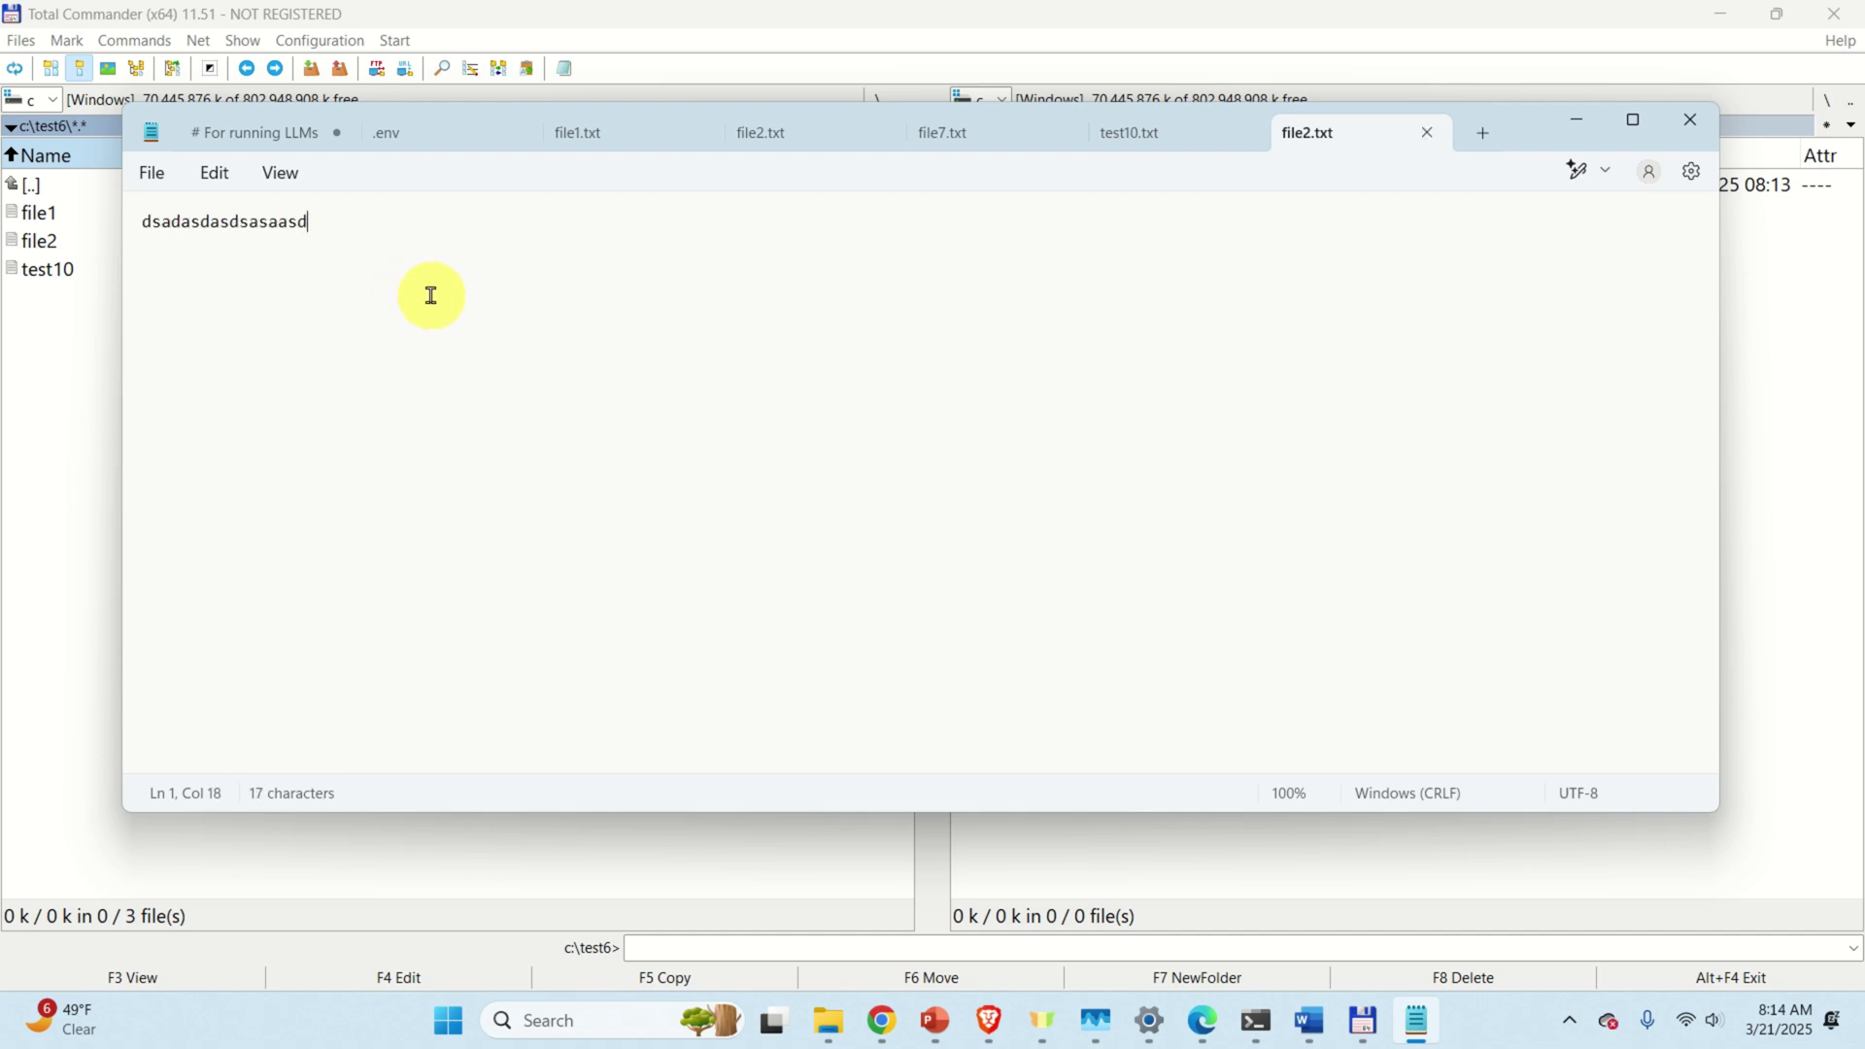
pyautogui.click(1691, 120)
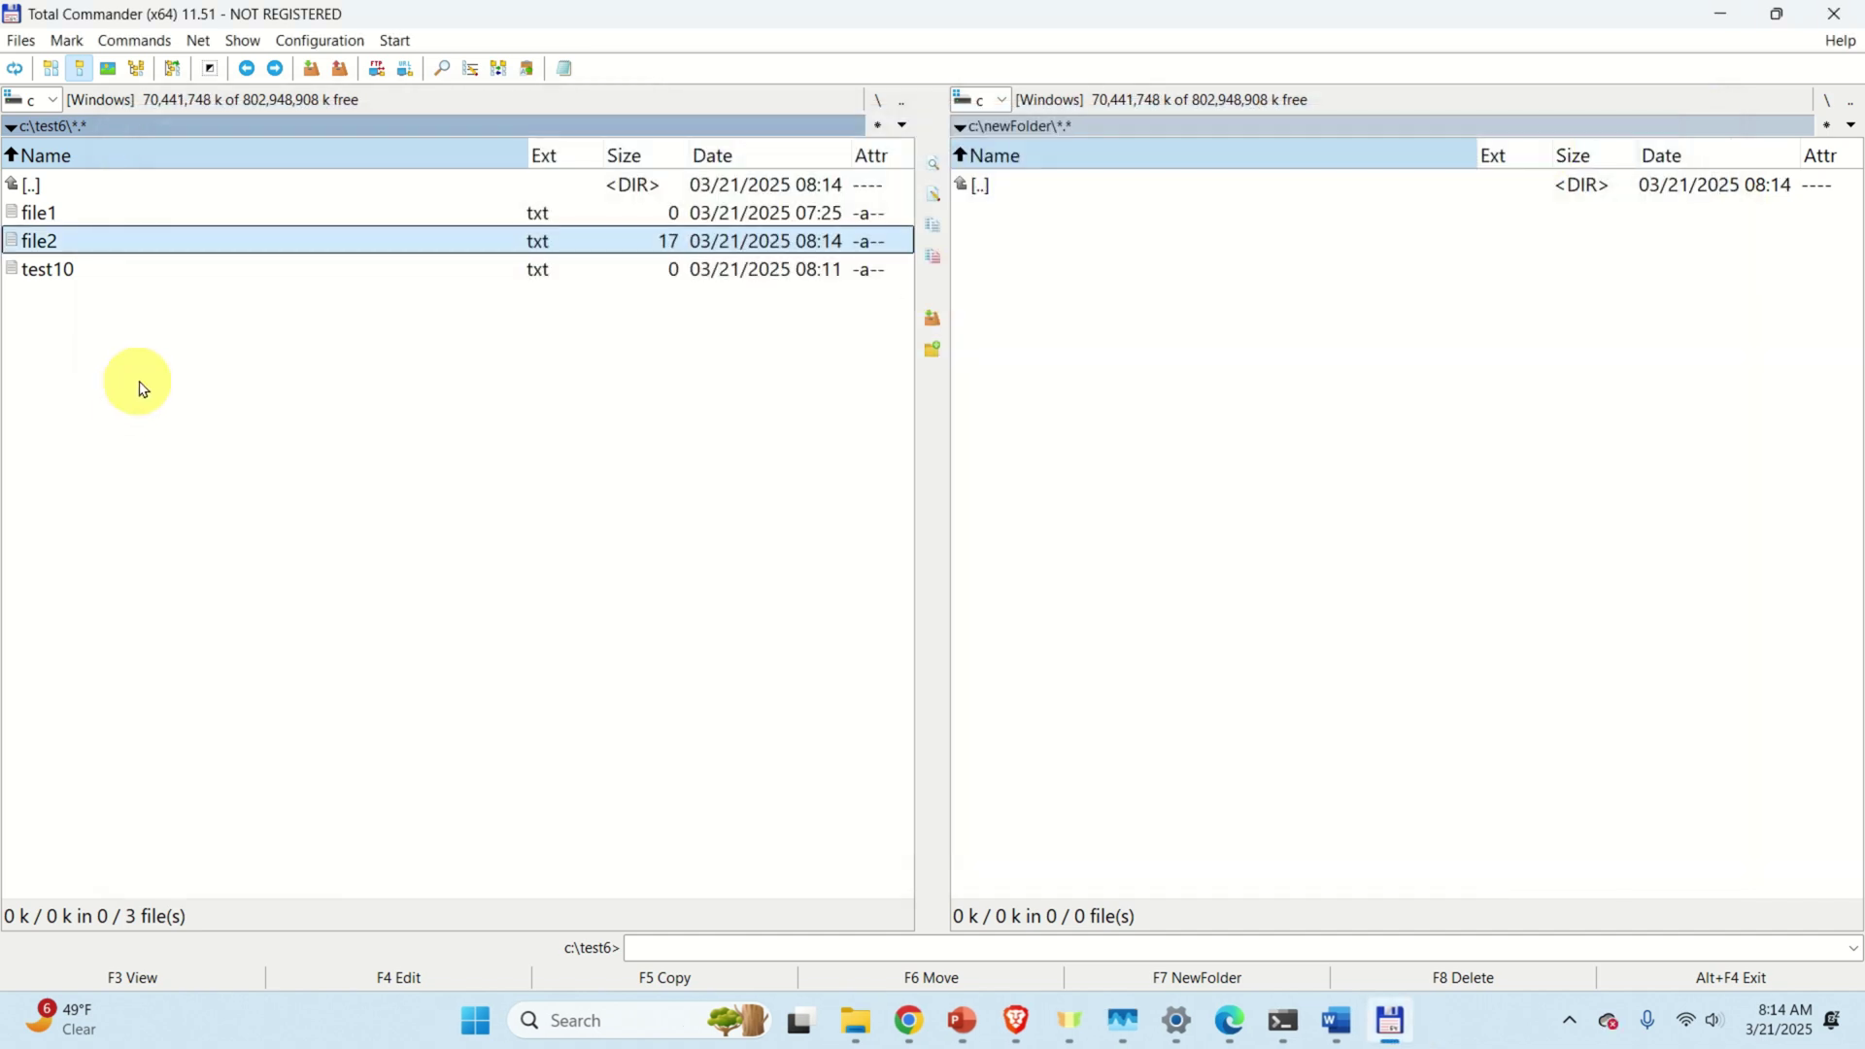
pyautogui.click(150, 275)
pyautogui.click(168, 247)
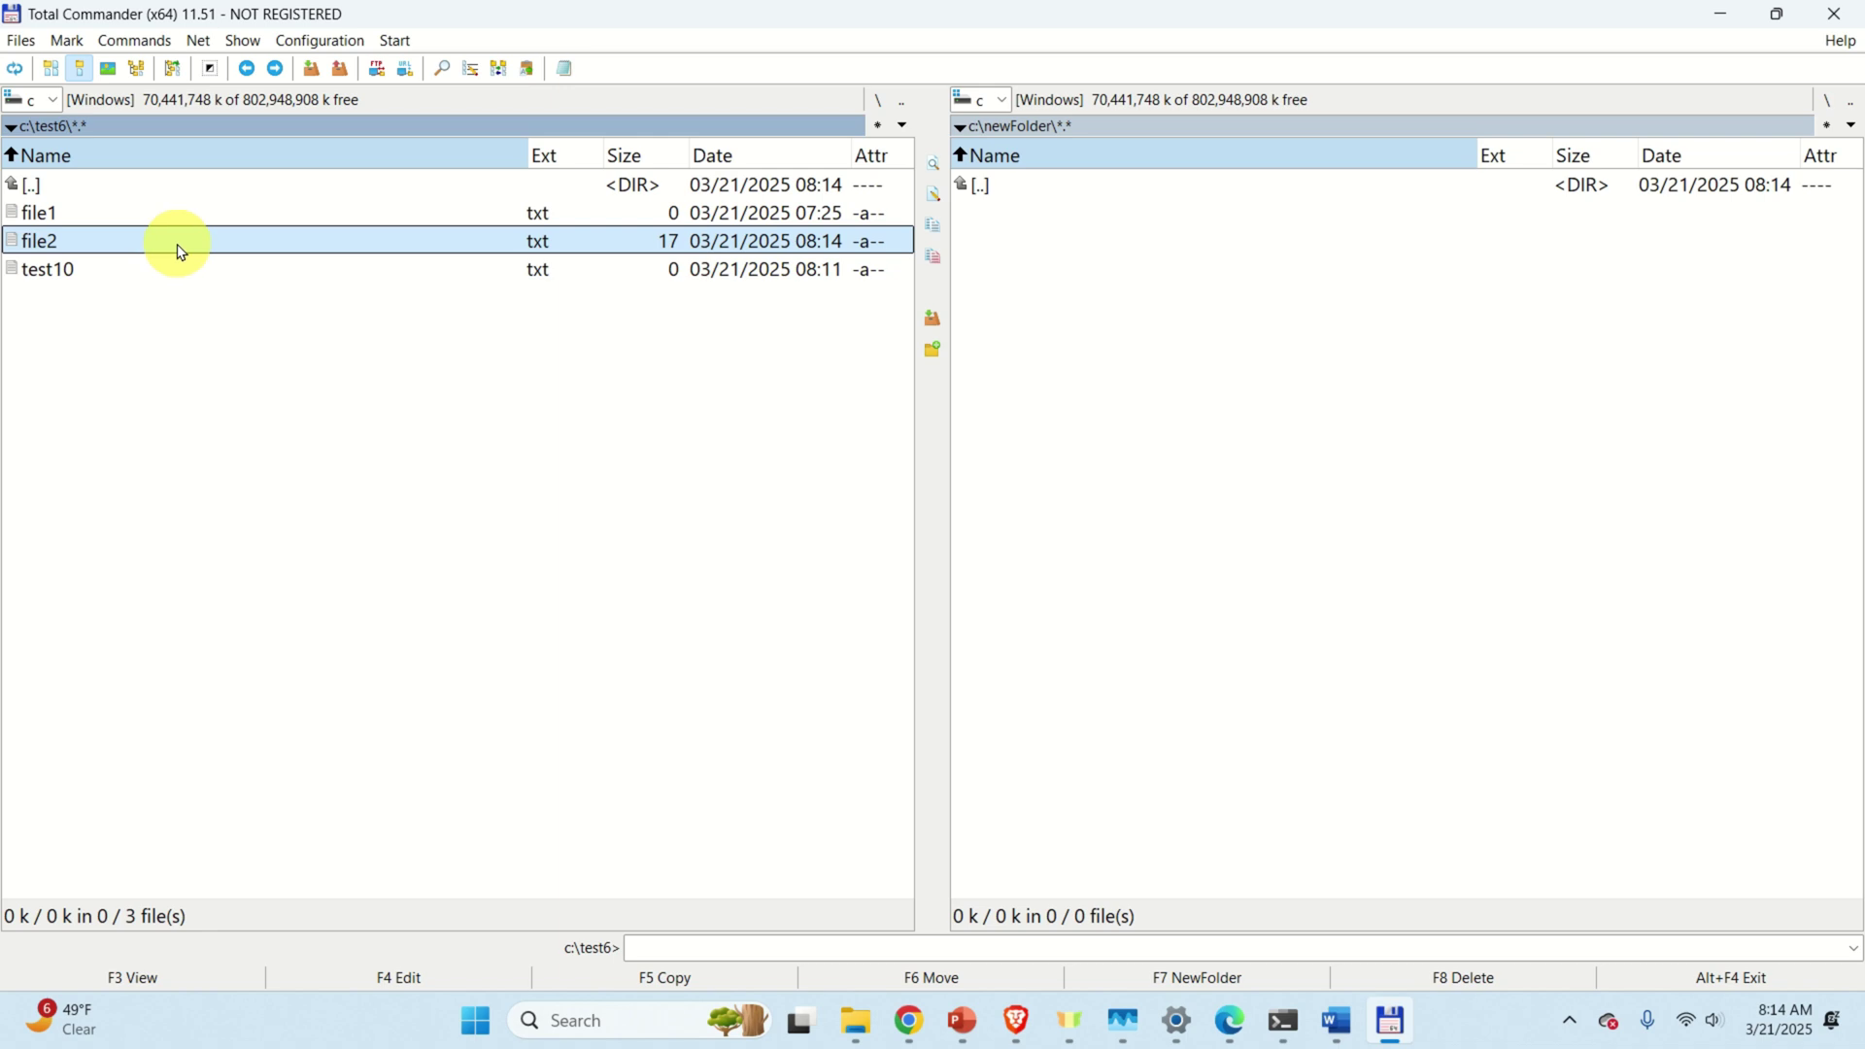
pyautogui.press('F3')
pyautogui.moveTo(1367, 46); pyautogui.dragTo(1004, 137)
pyautogui.click(937, 209)
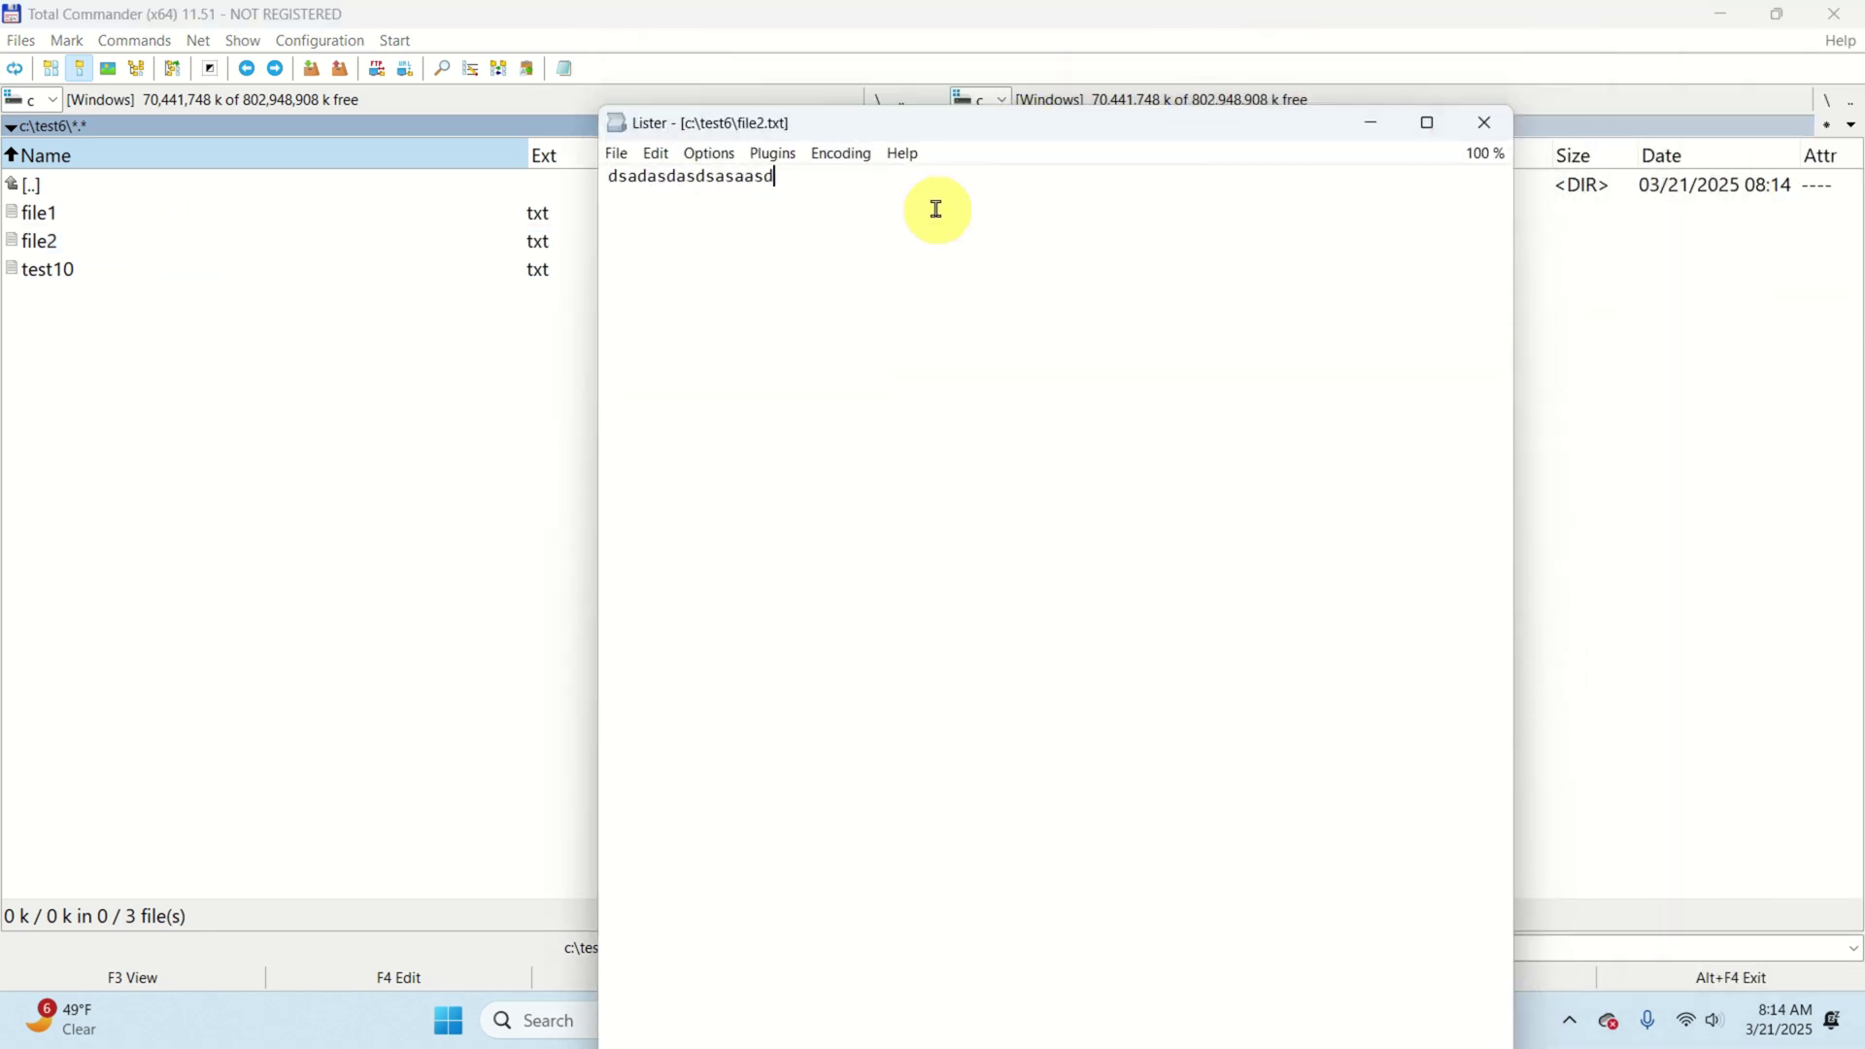
pyautogui.click(616, 154)
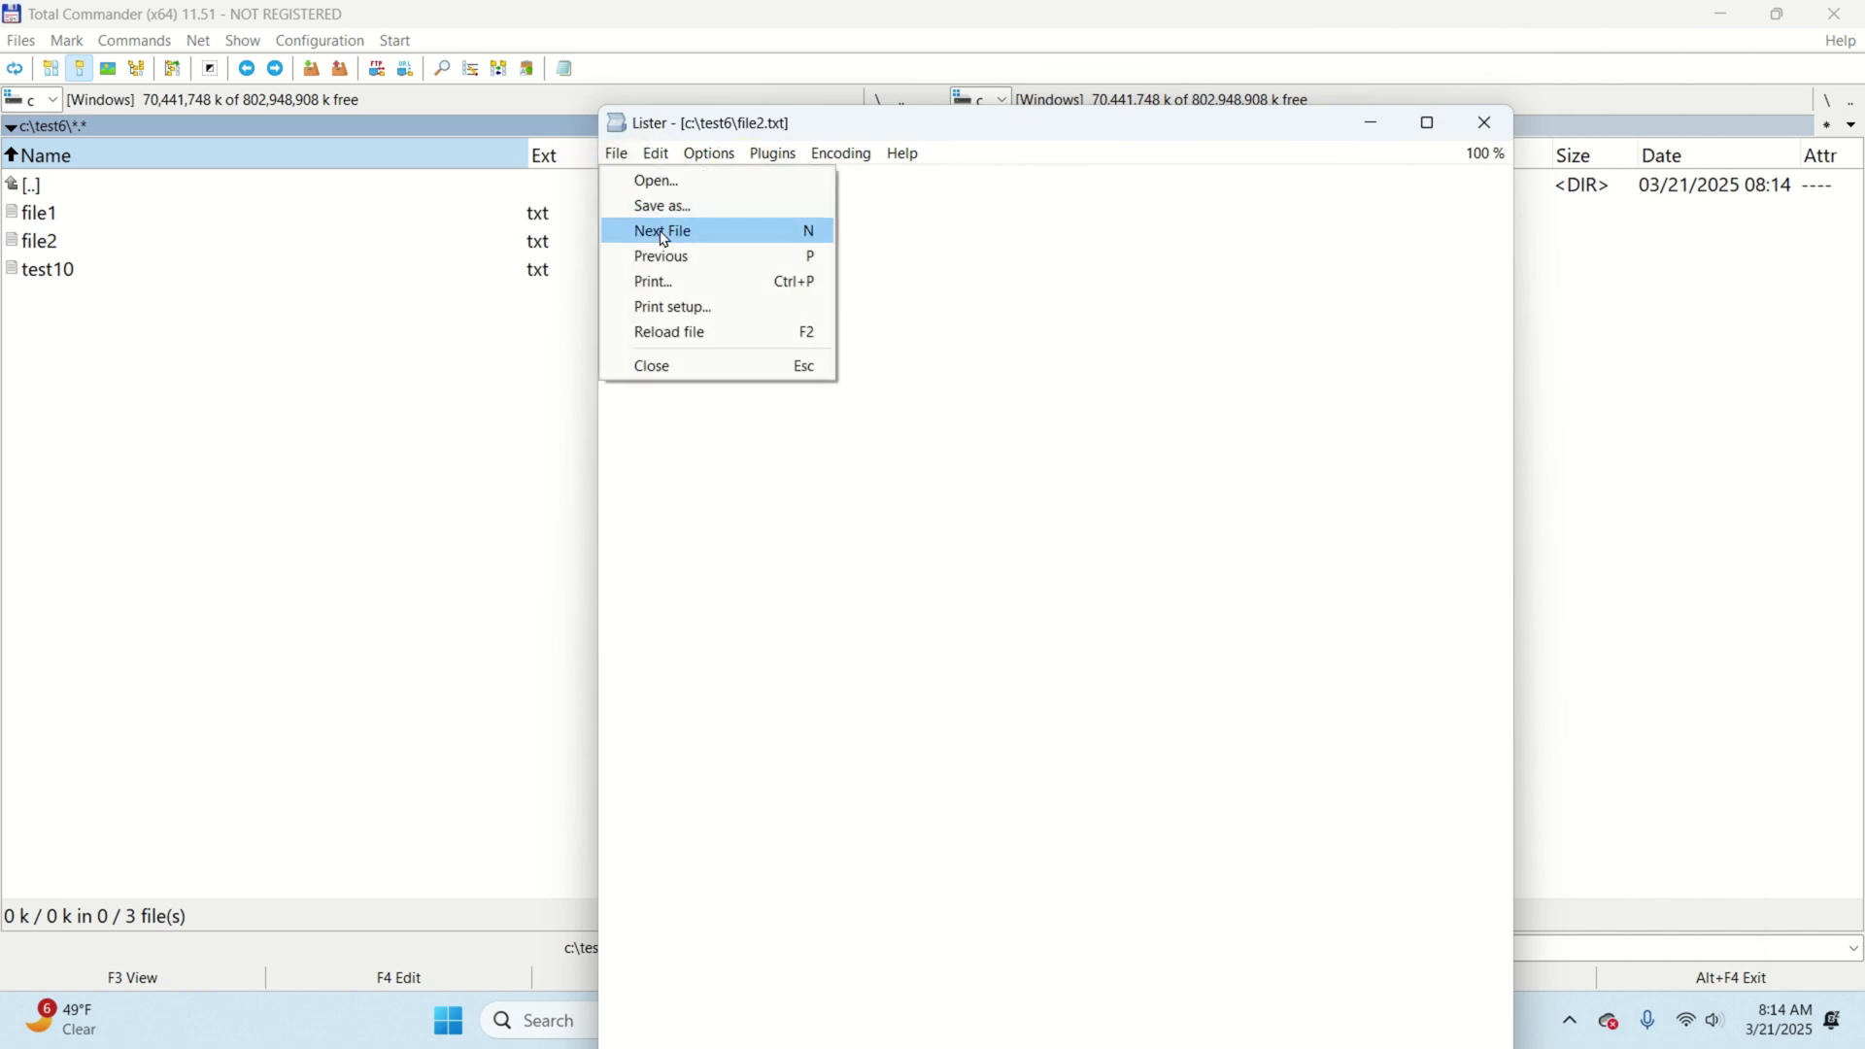
pyautogui.click(953, 191)
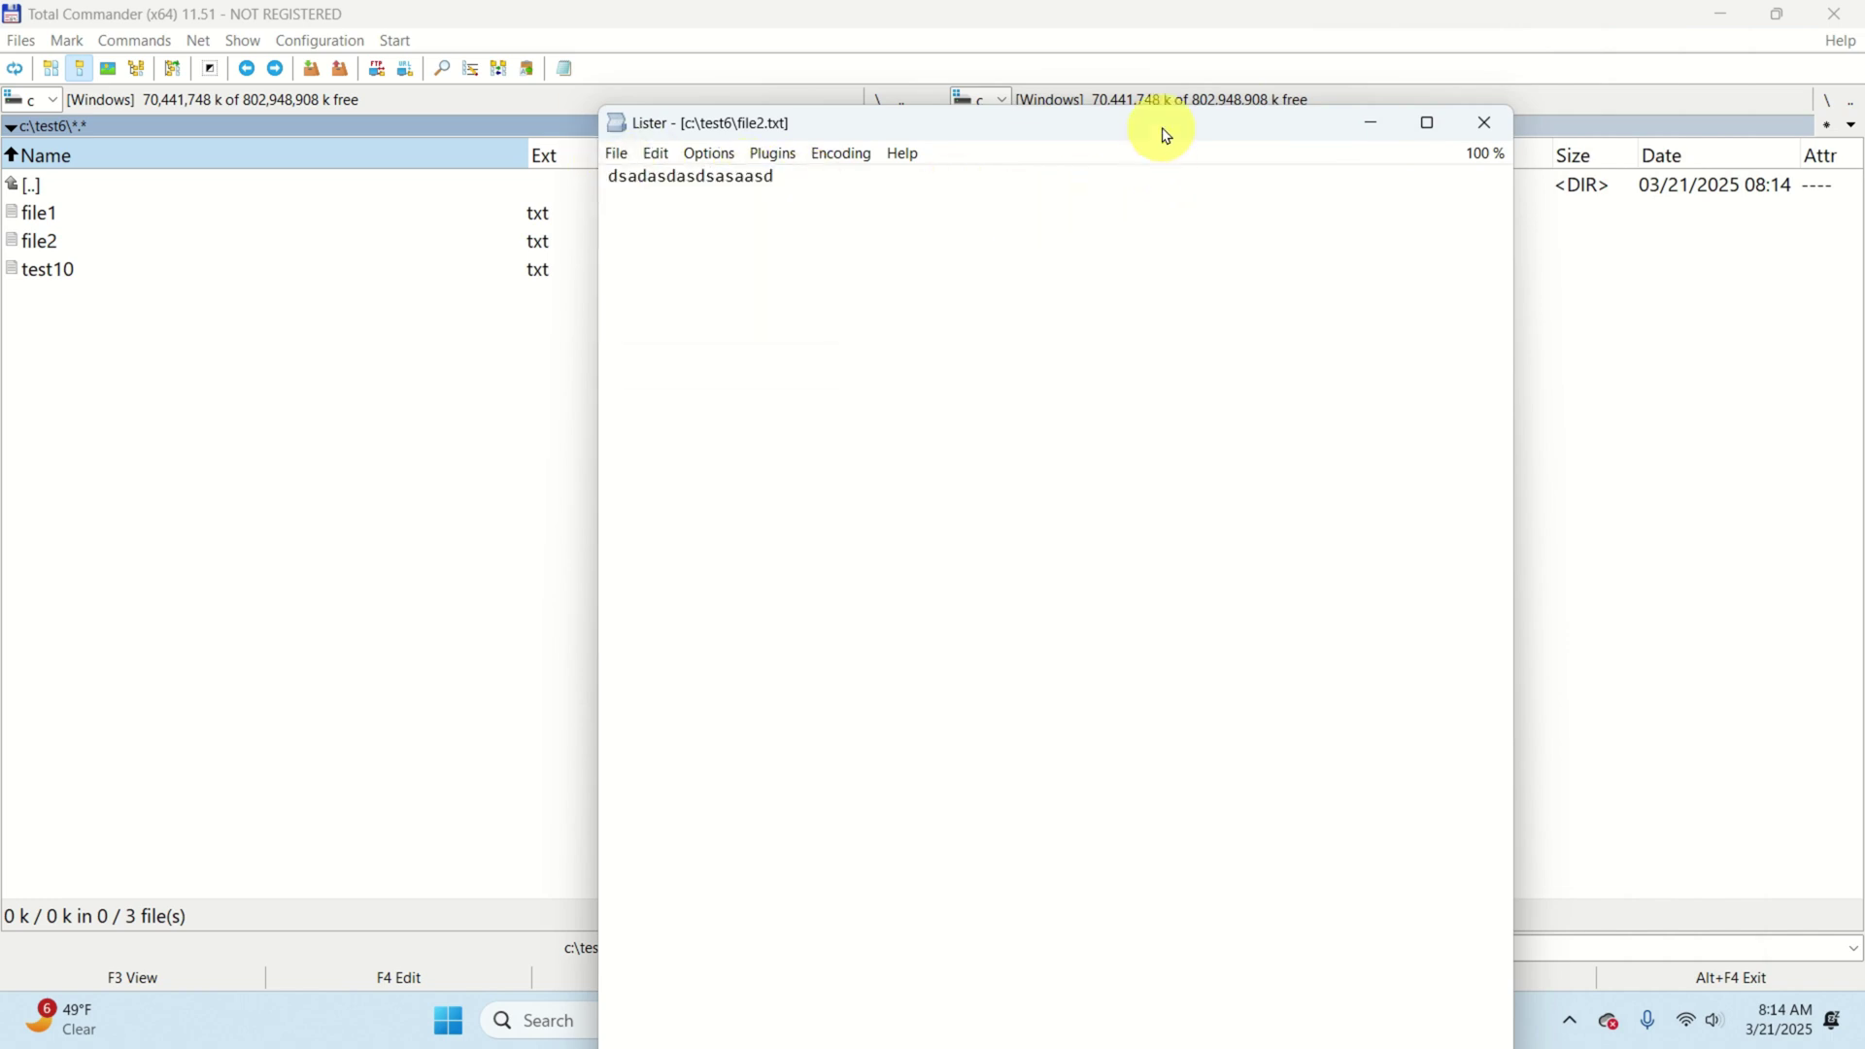
pyautogui.moveTo(1173, 109)
pyautogui.mouseDown()
pyautogui.moveTo(1170, 362)
pyautogui.moveTo(1108, 411)
pyautogui.moveTo(1160, 111)
pyautogui.mouseUp()
pyautogui.click(897, 130)
pyautogui.moveTo(827, 143)
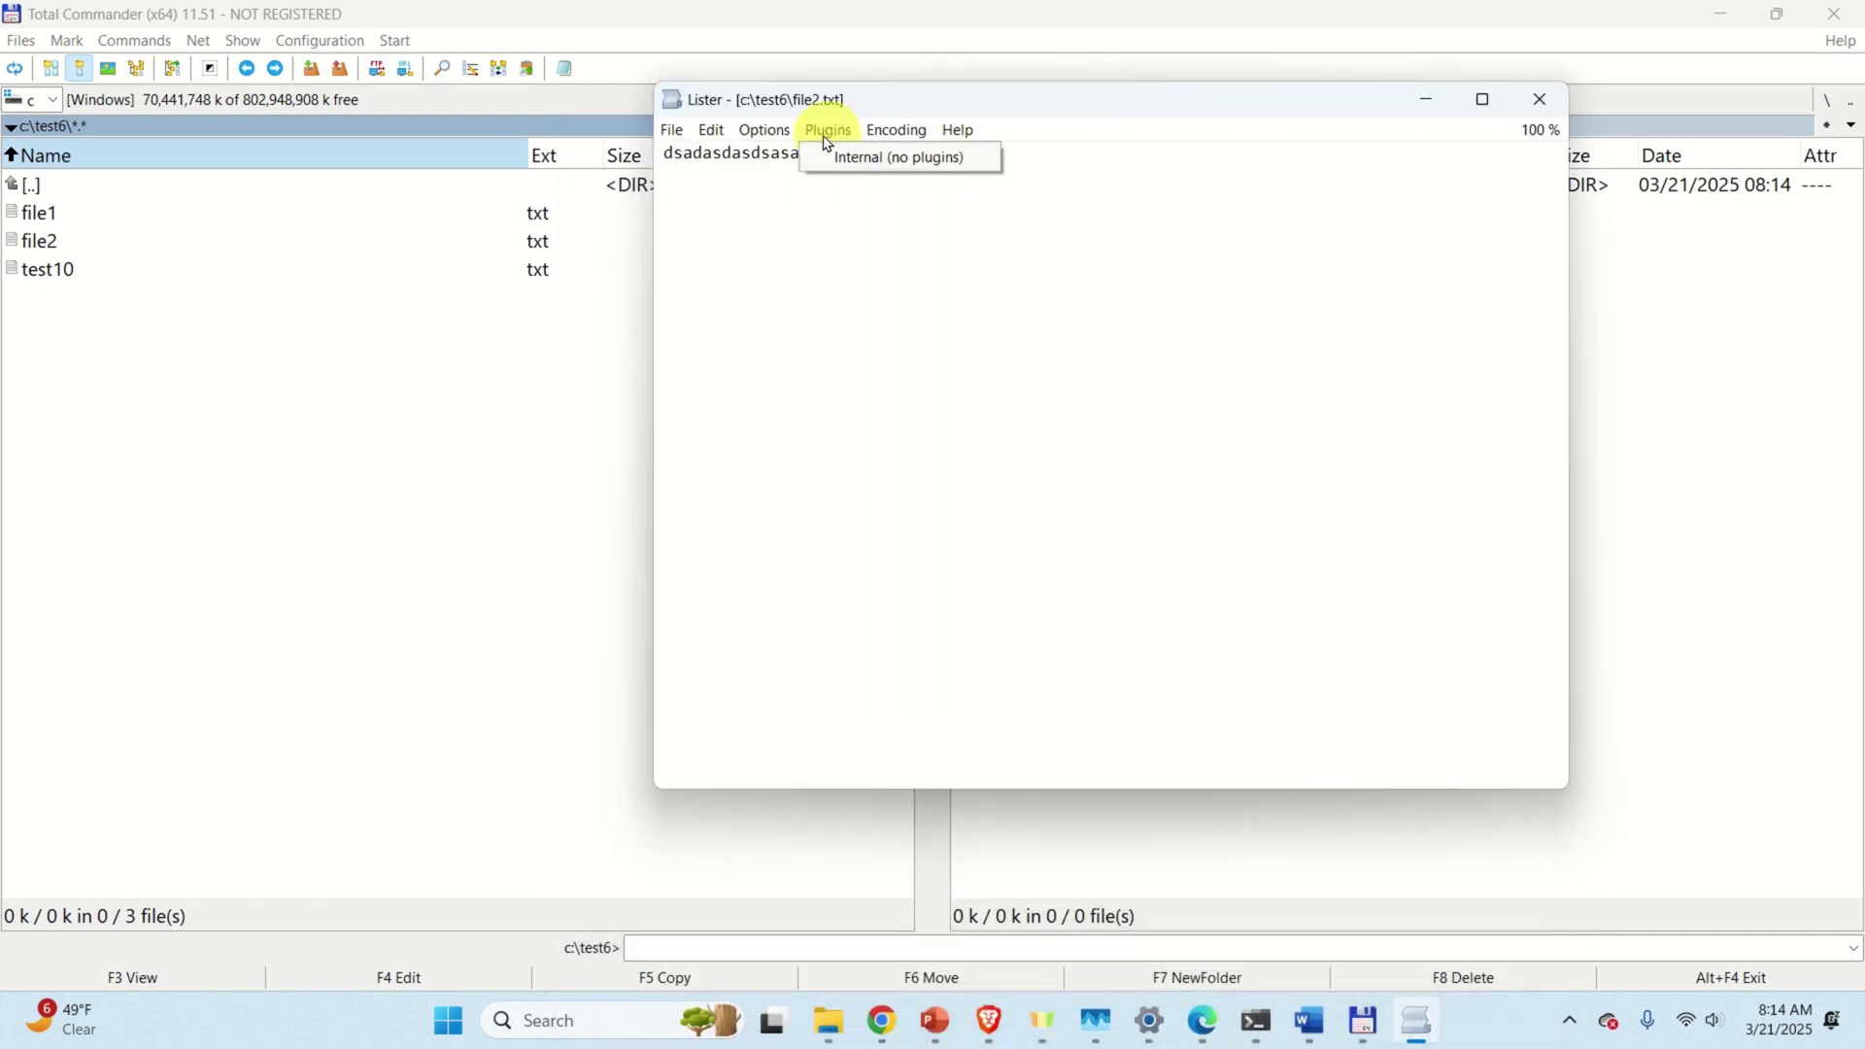
pyautogui.moveTo(712, 139)
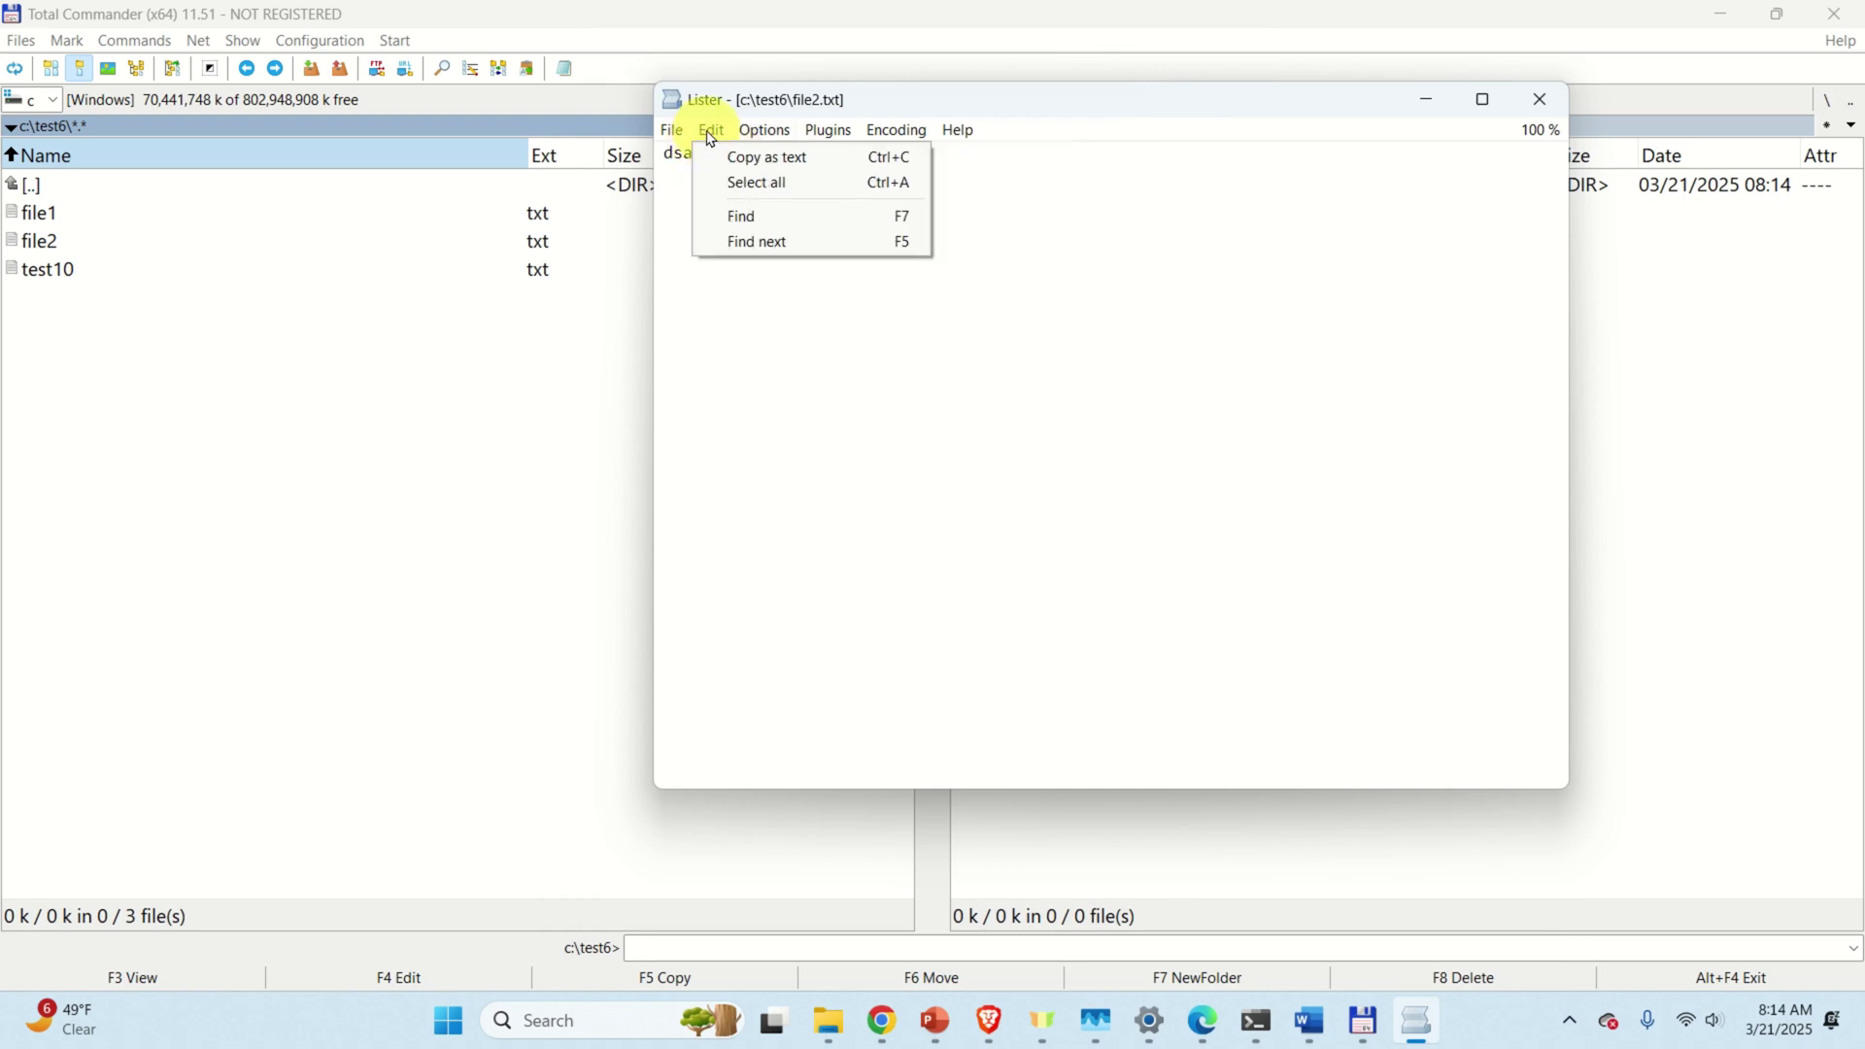
pyautogui.click(1238, 256)
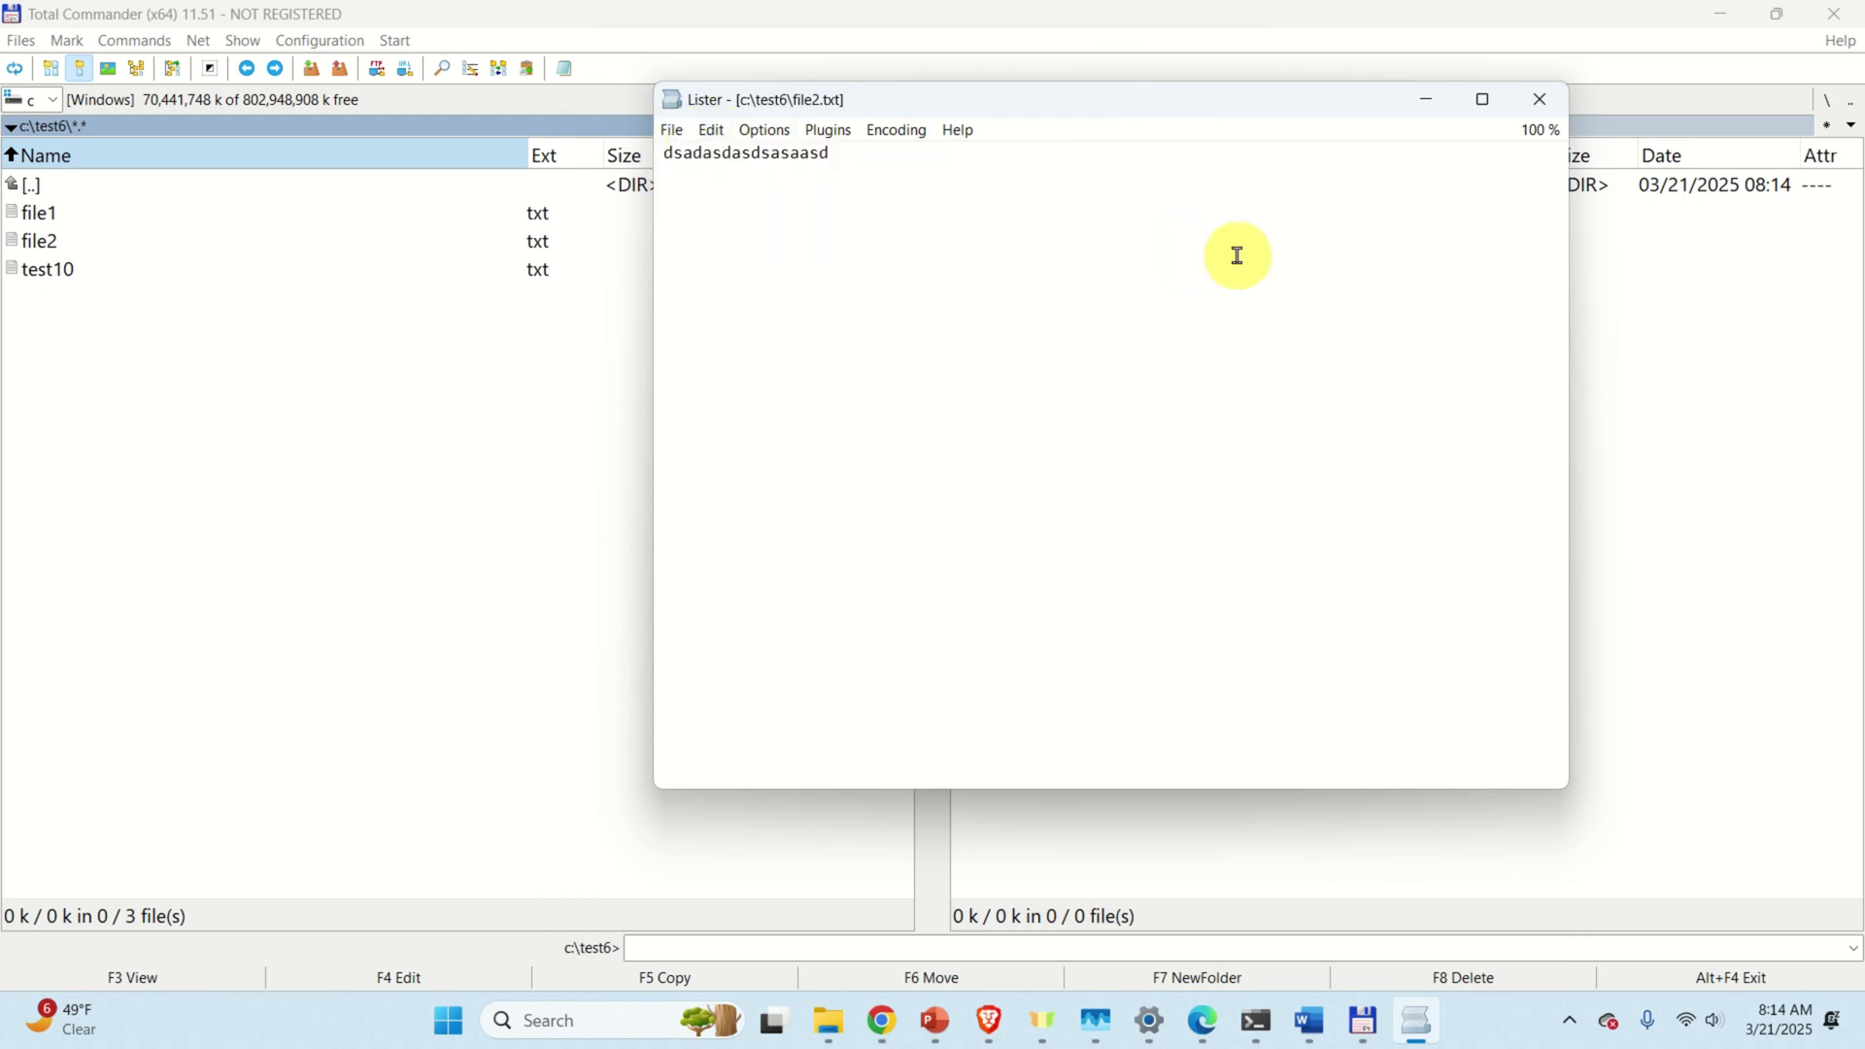
pyautogui.click(1540, 99)
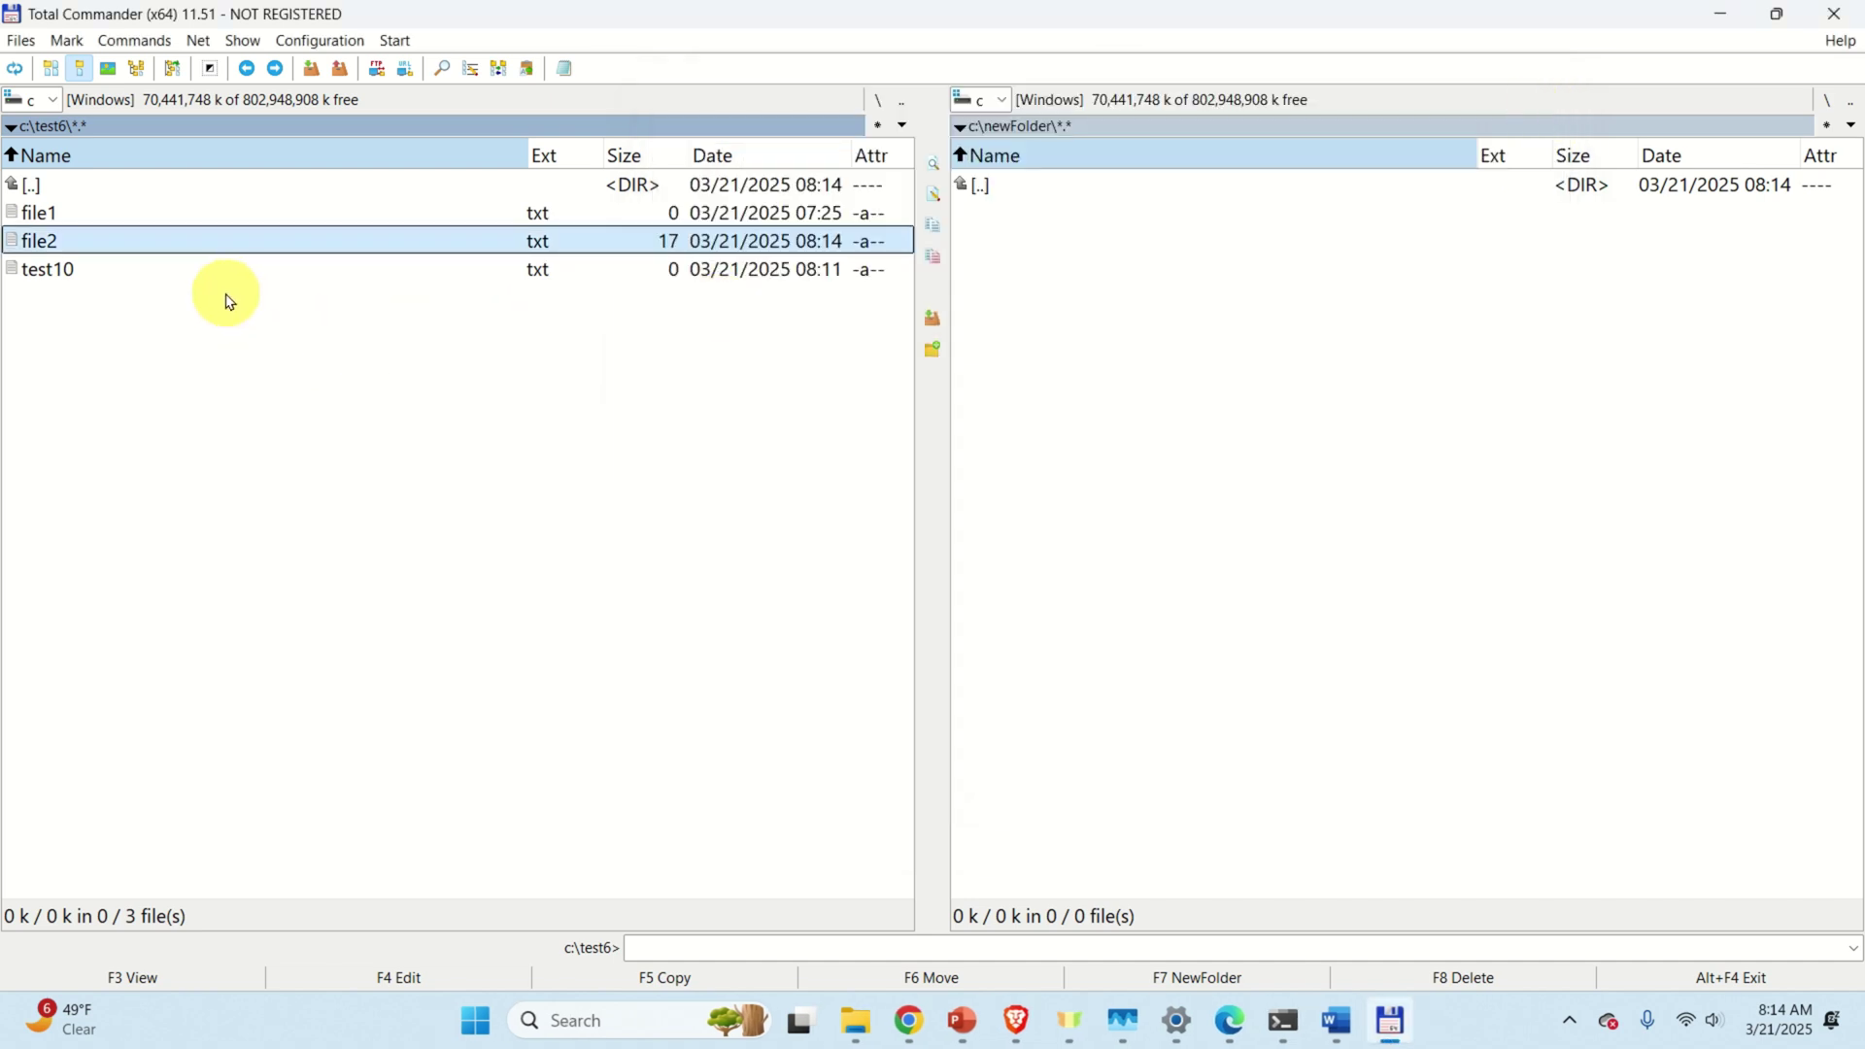
# Enter 'dir' on Total Commander's command line for c:\test6
pyautogui.click(708, 947)
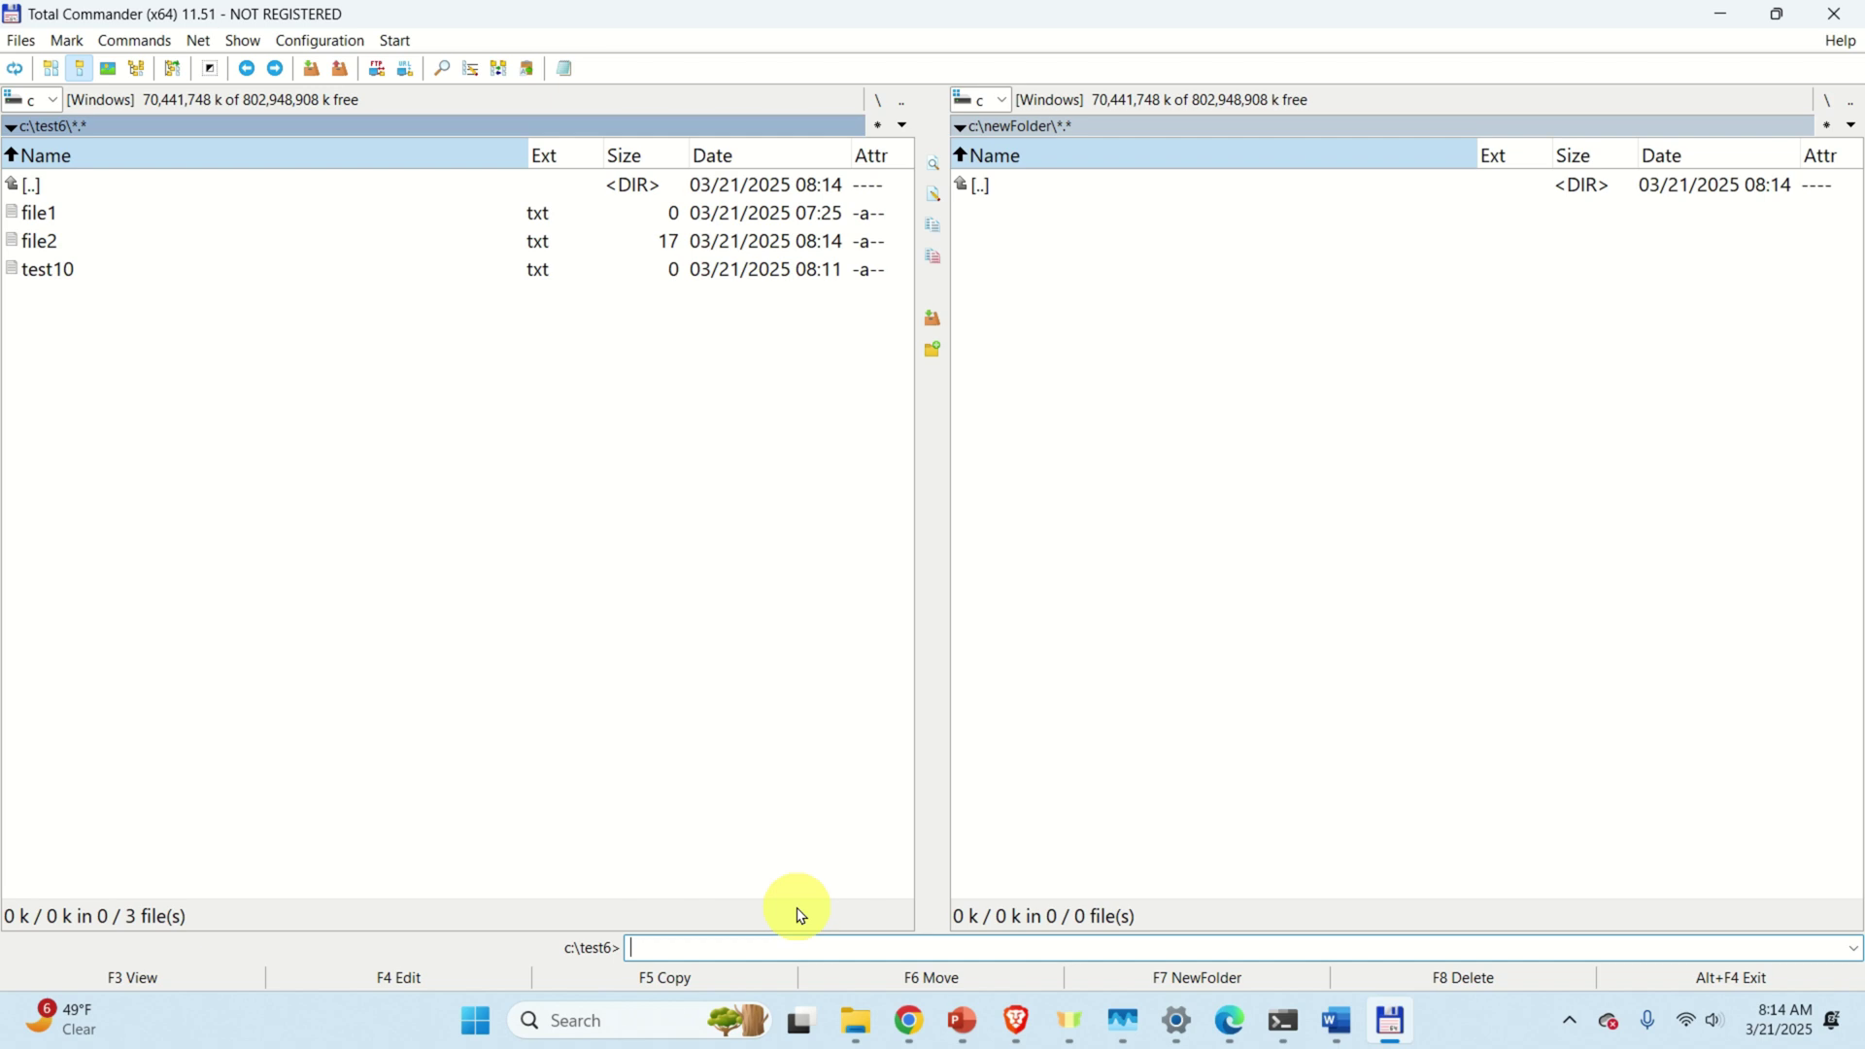
pyautogui.write('ir')
# Run dir in a console to list c:\test6, showing file2.txt at 17 bytes, then close it
pyautogui.press('Return')
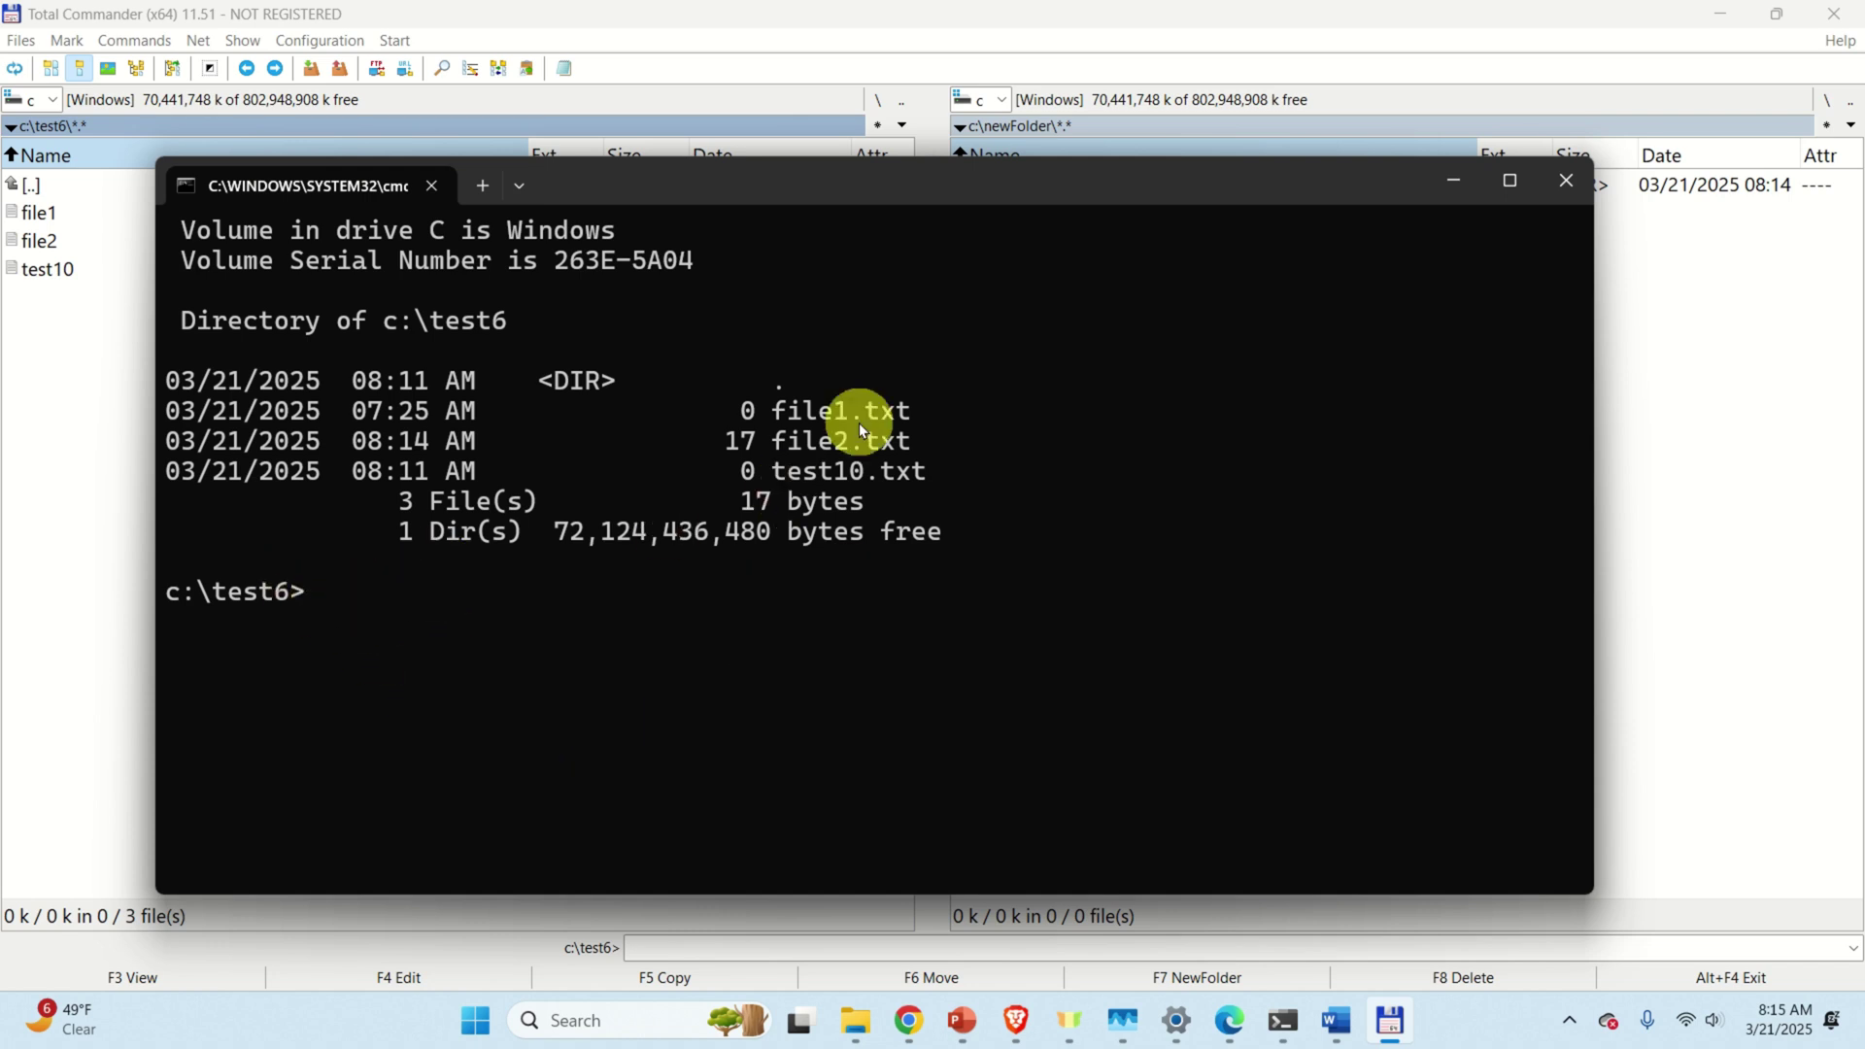
pyautogui.write('dir')
pyautogui.press('Return')
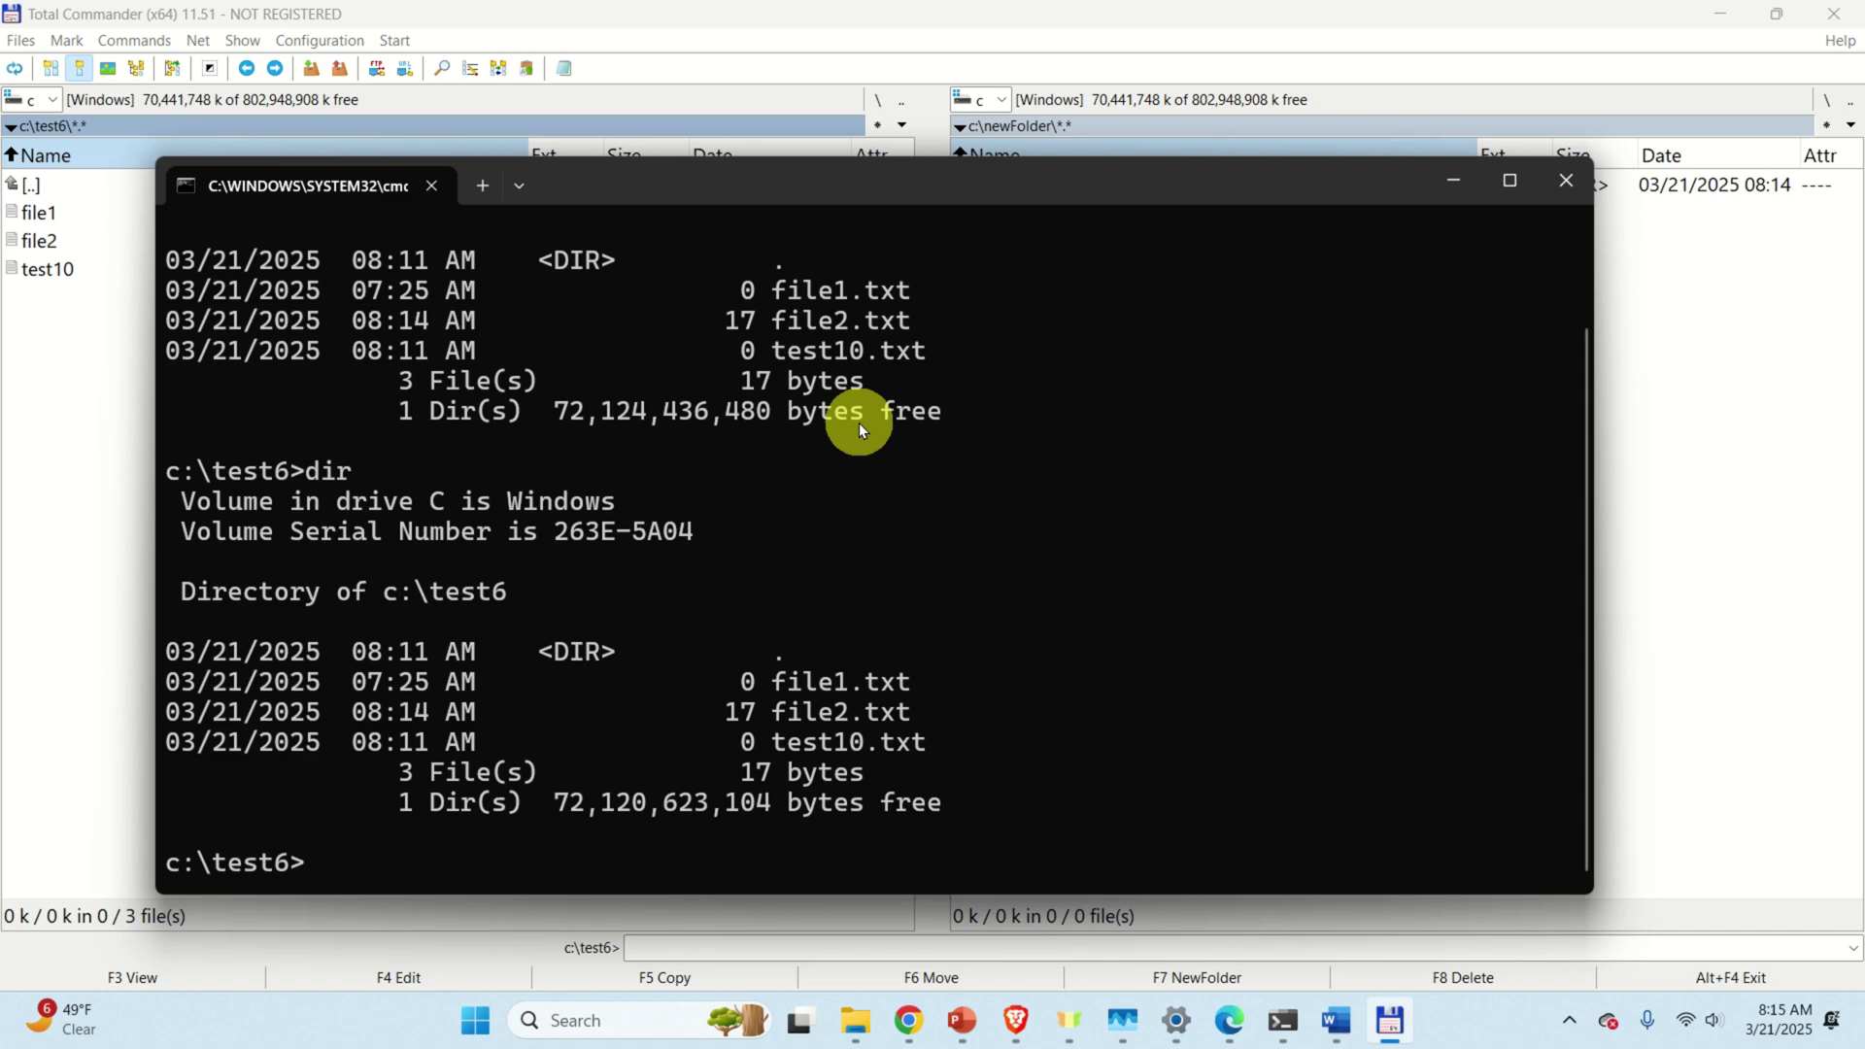
pyautogui.click(1568, 184)
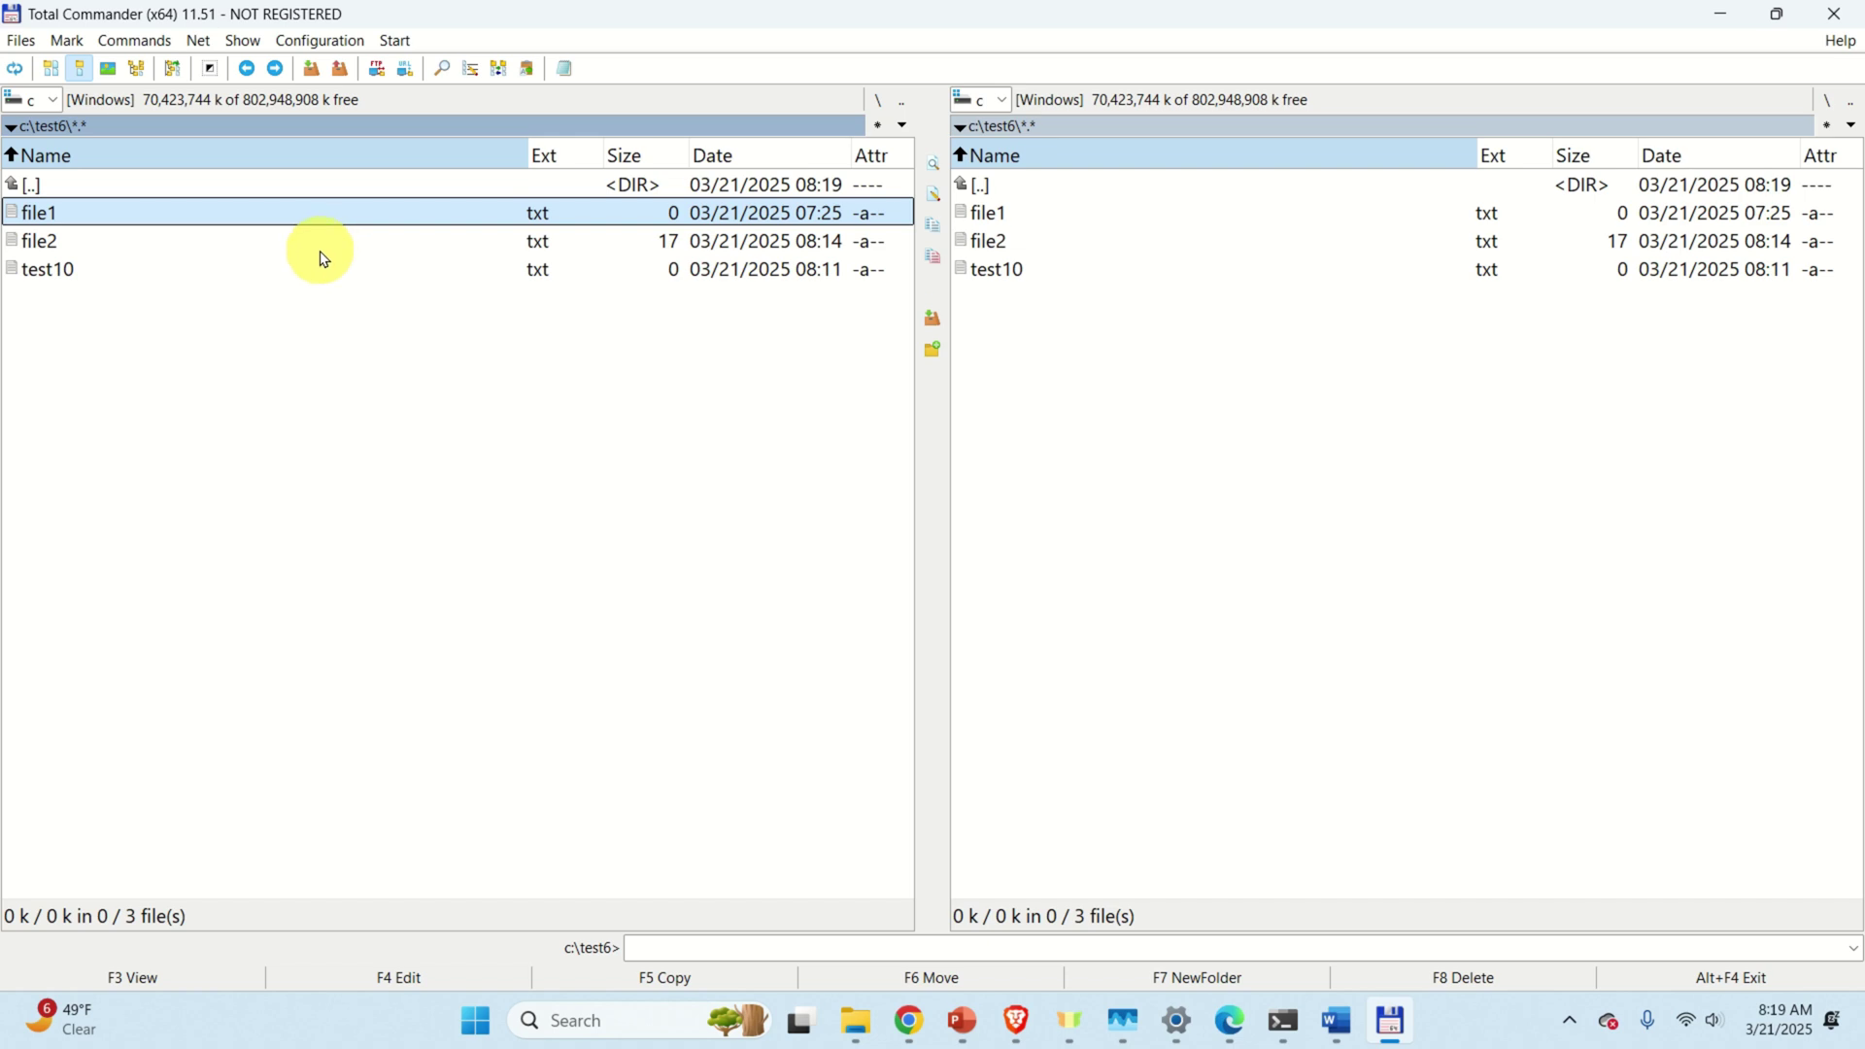
# Pack file1, file2 and test10 into test6.zip, then open the archive and return to c:\test6
pyautogui.keyDown('shift'); pyautogui.click(191, 282); pyautogui.keyUp('shift')
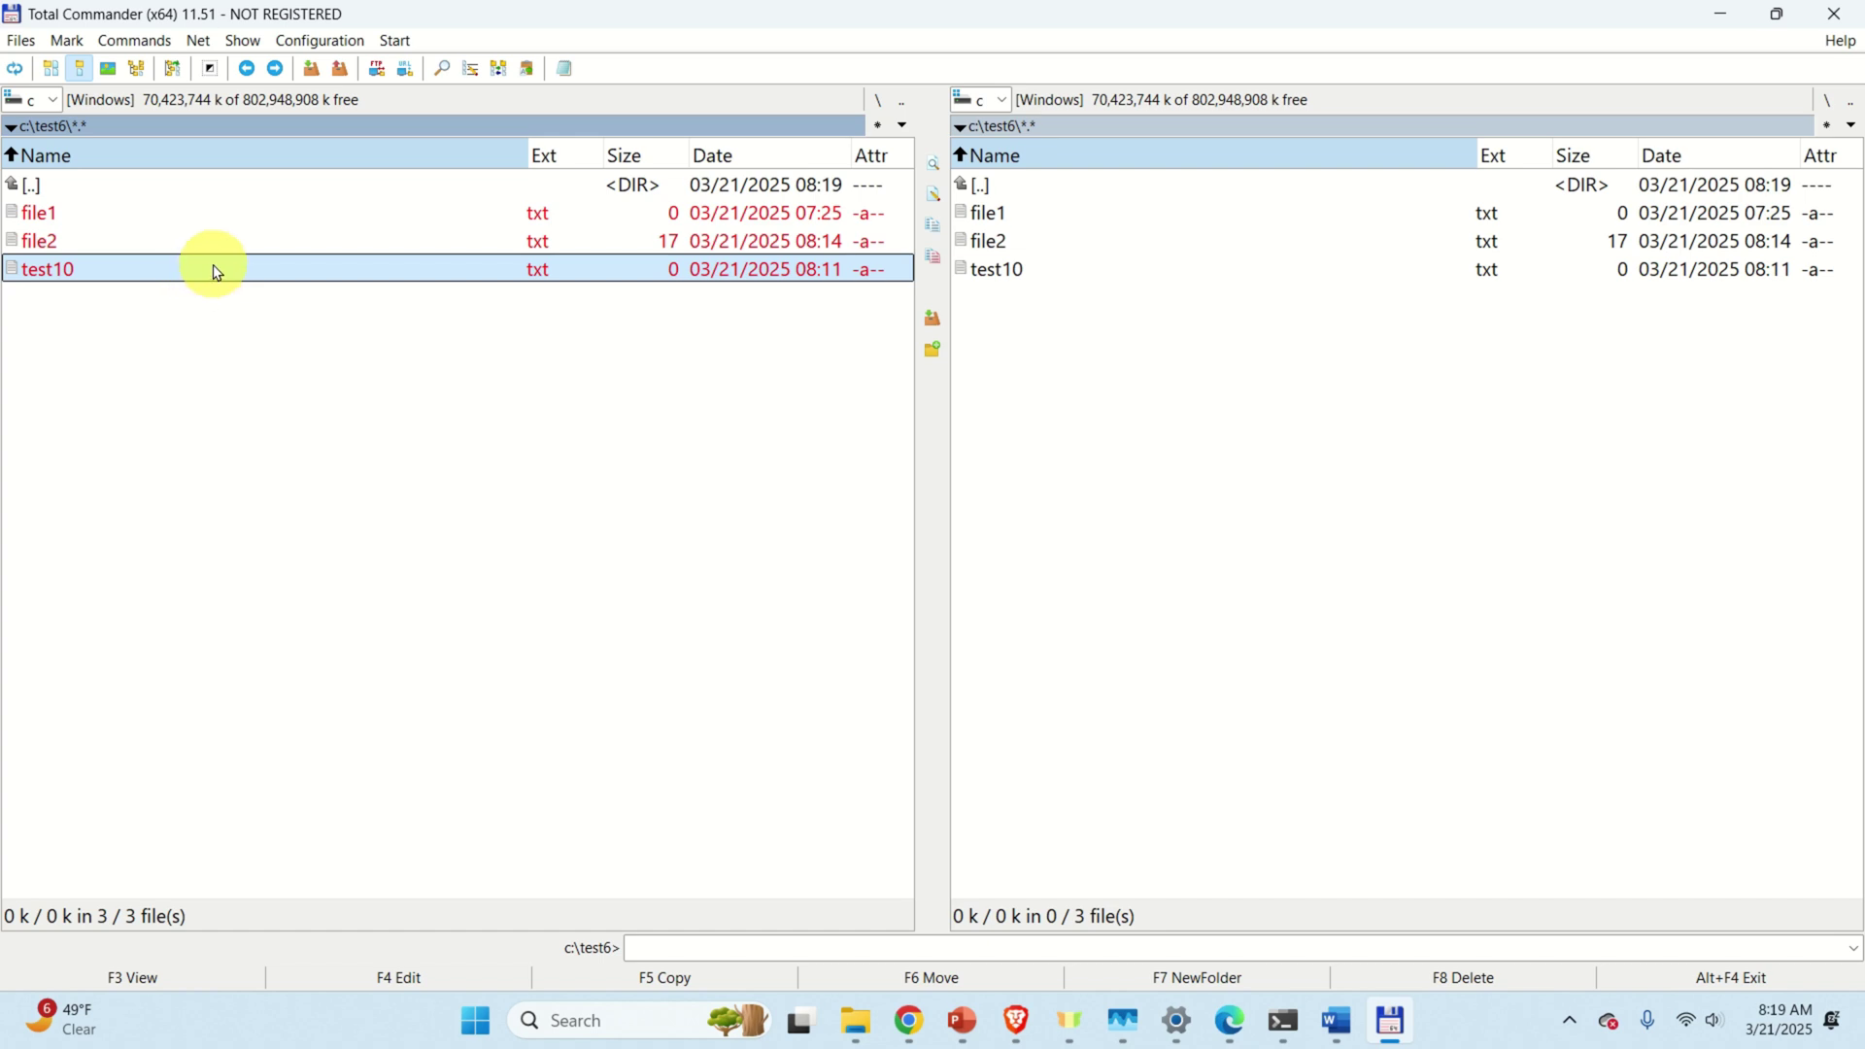
pyautogui.click(317, 81)
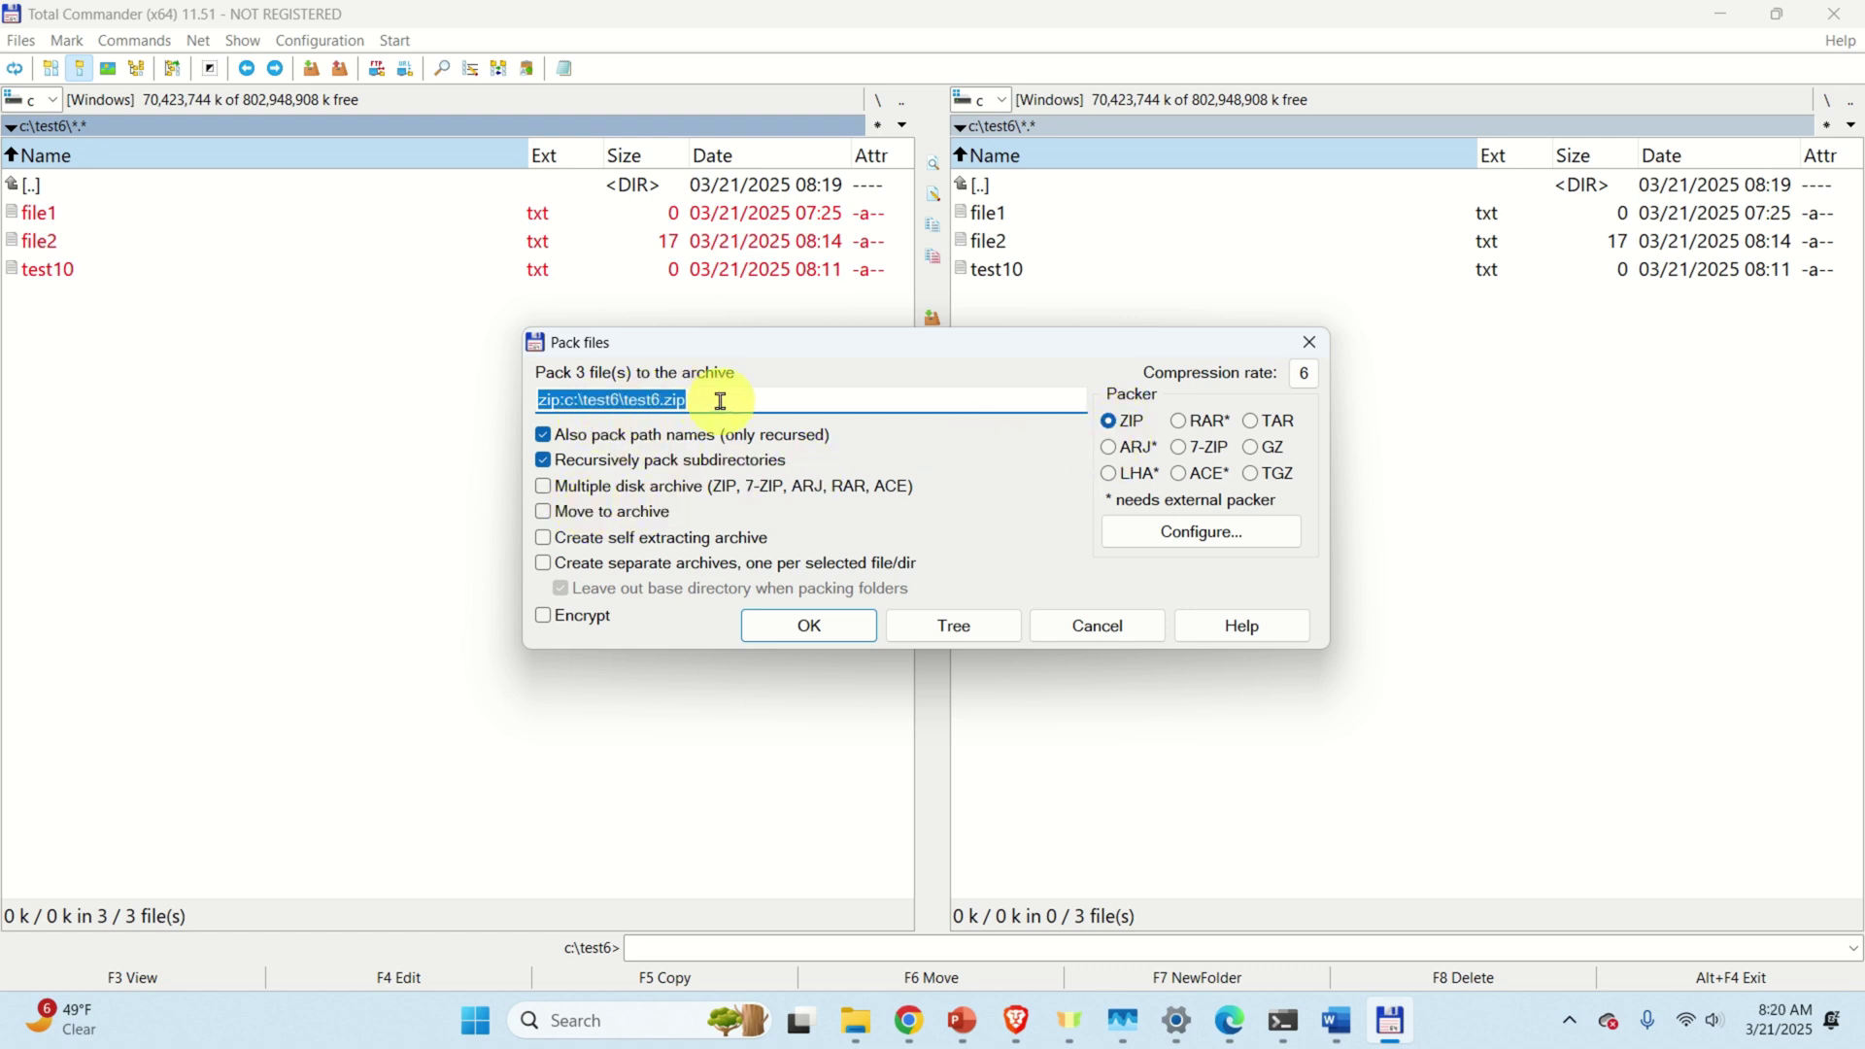
pyautogui.click(833, 632)
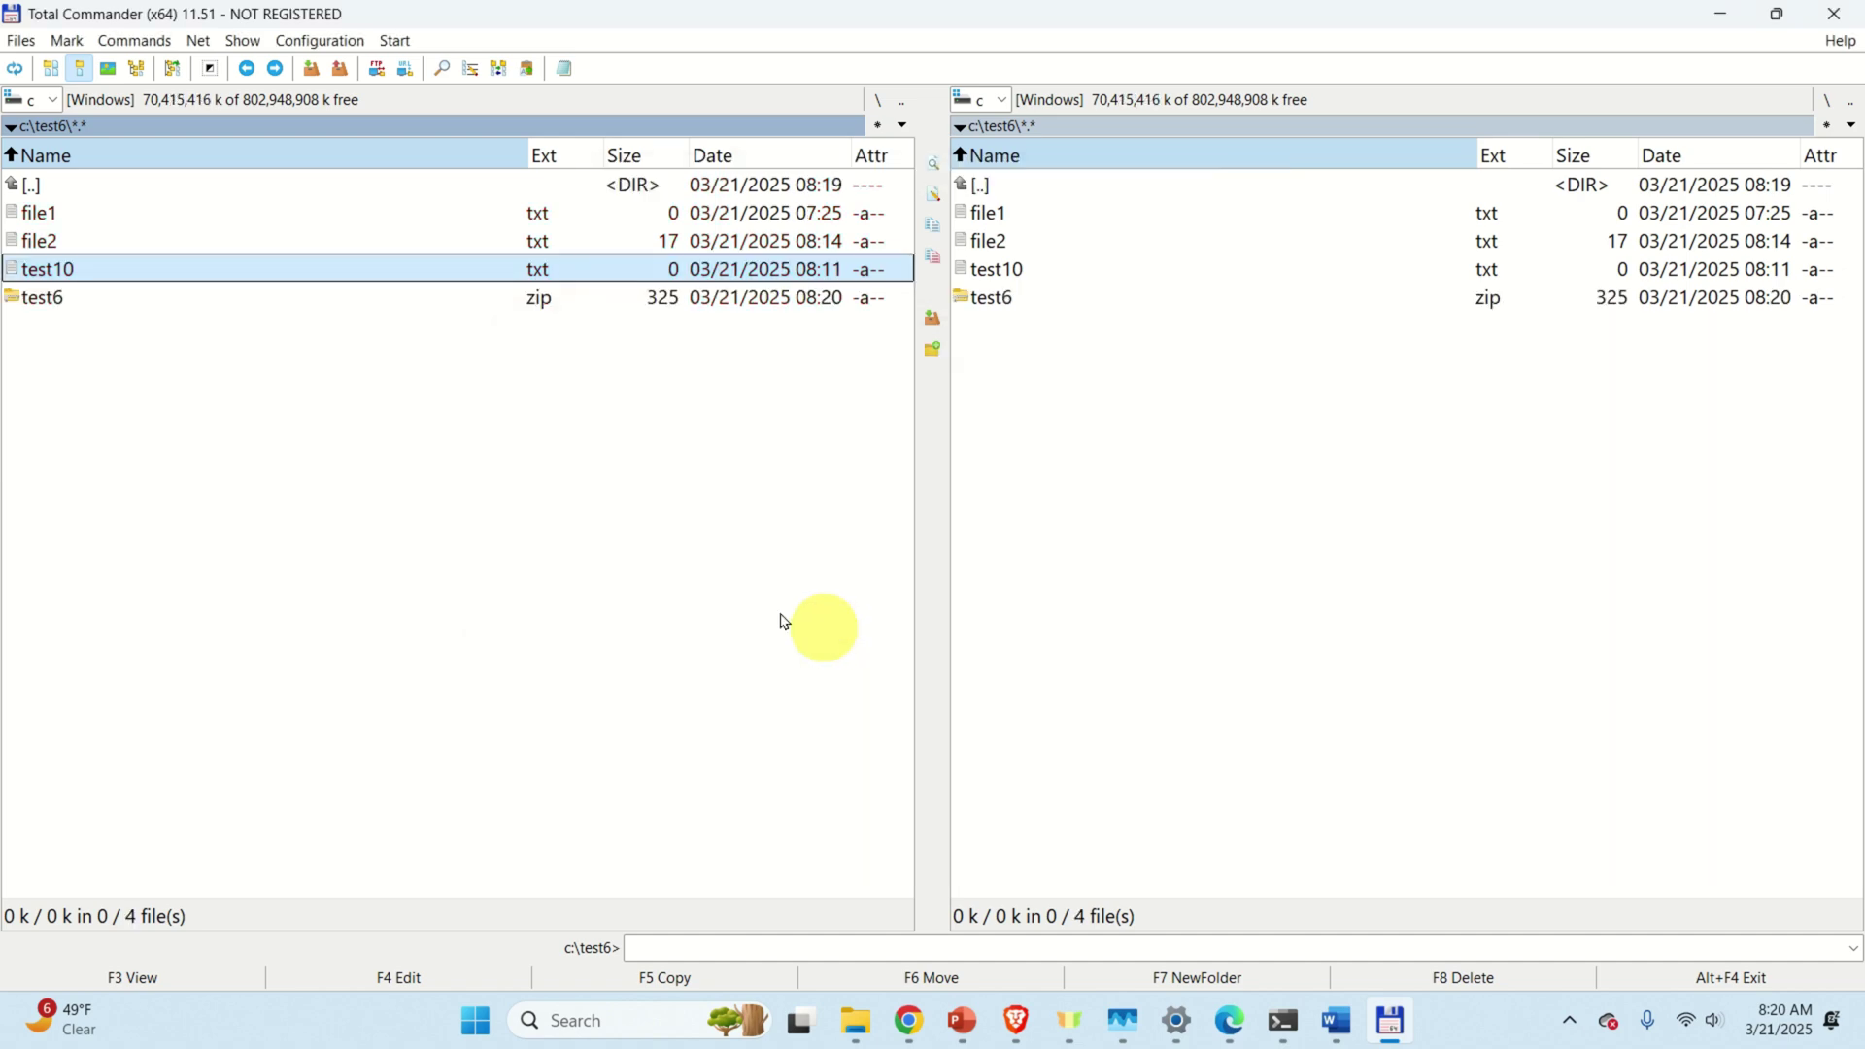
pyautogui.doubleClick(178, 307)
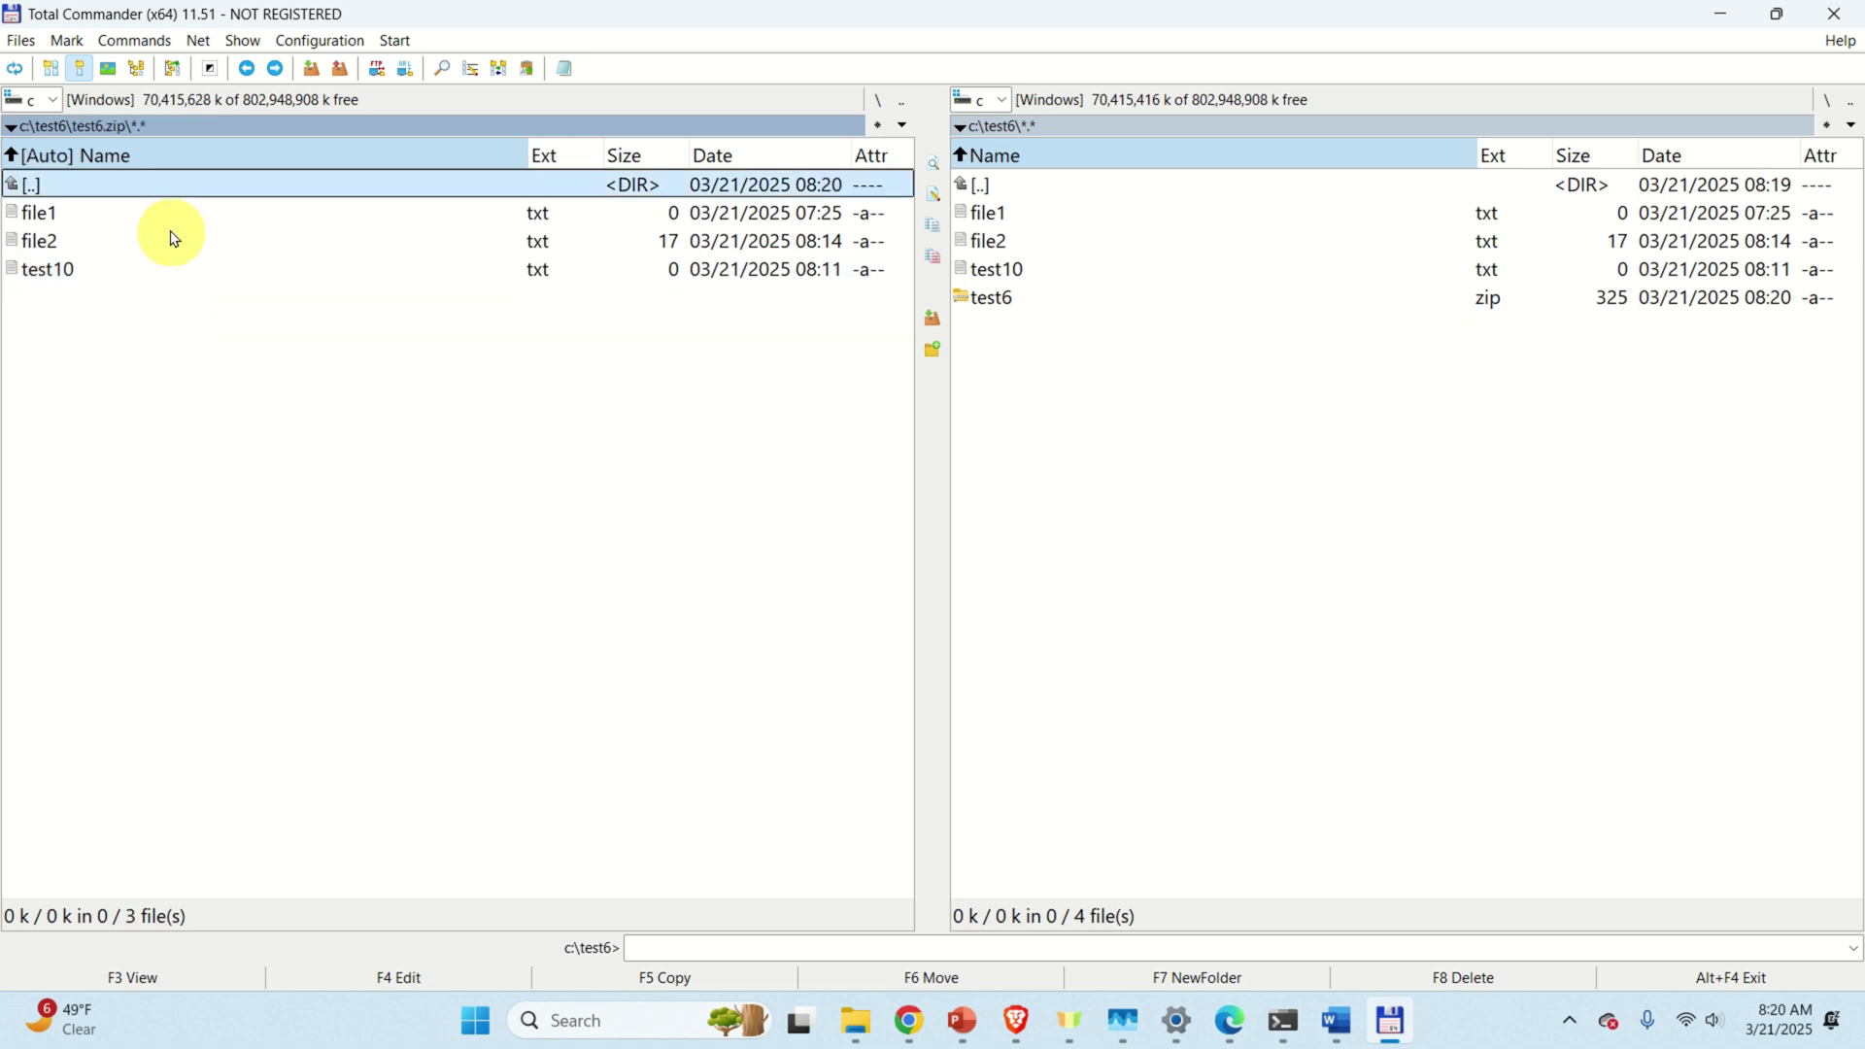
pyautogui.doubleClick(158, 191)
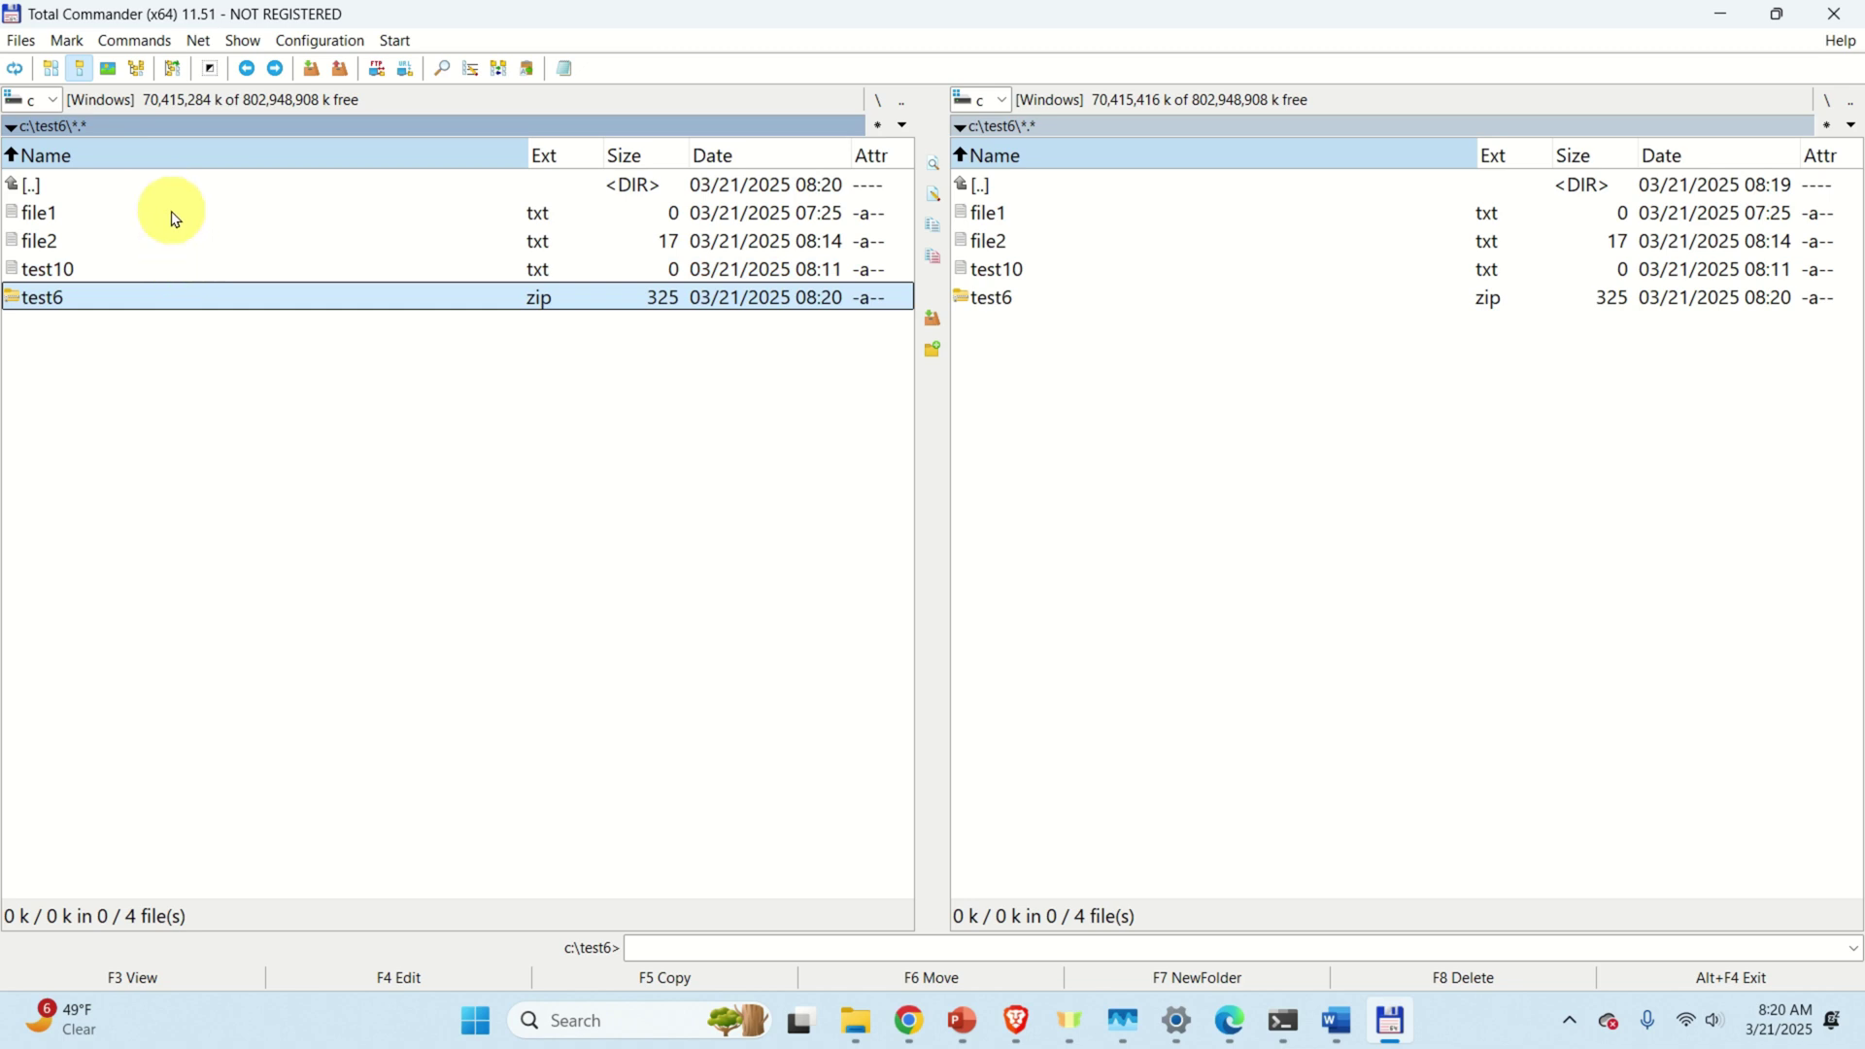
# Choose Configuration > Dark<->Normal to apply the dark colour scheme
pyautogui.click(339, 46)
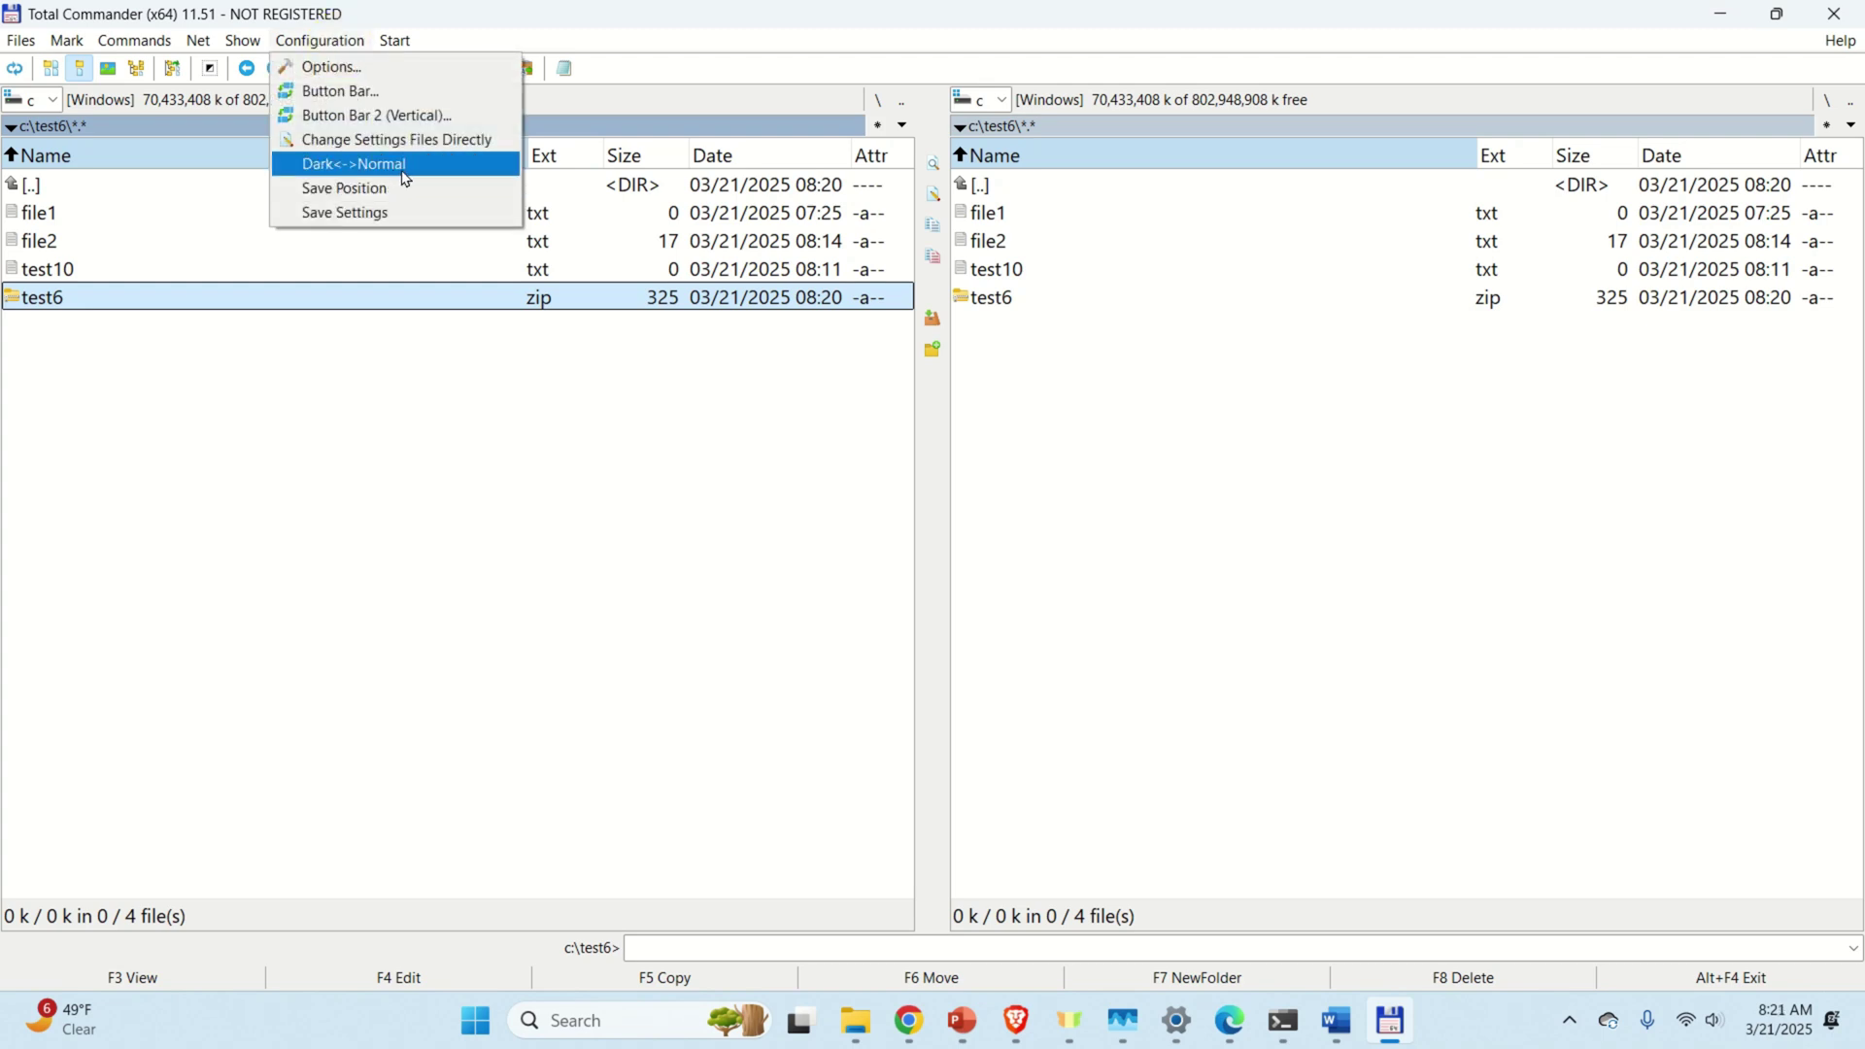
pyautogui.click(407, 181)
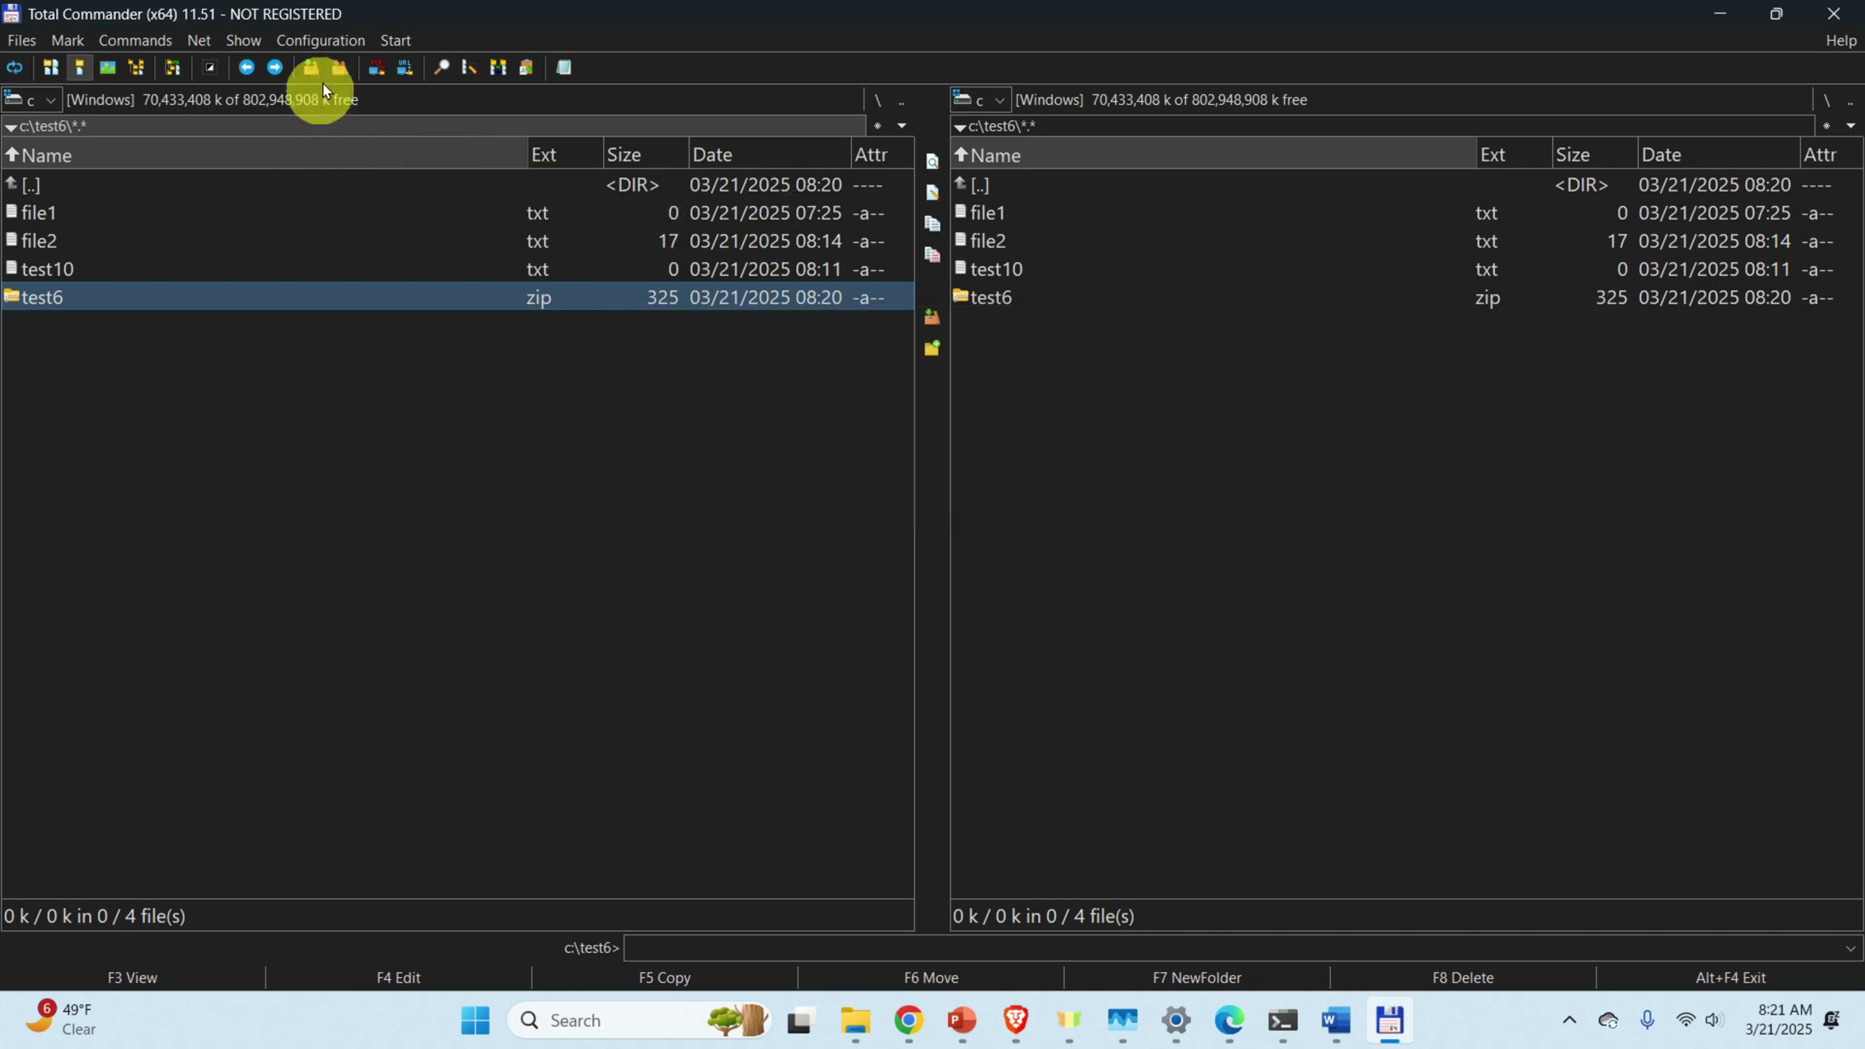